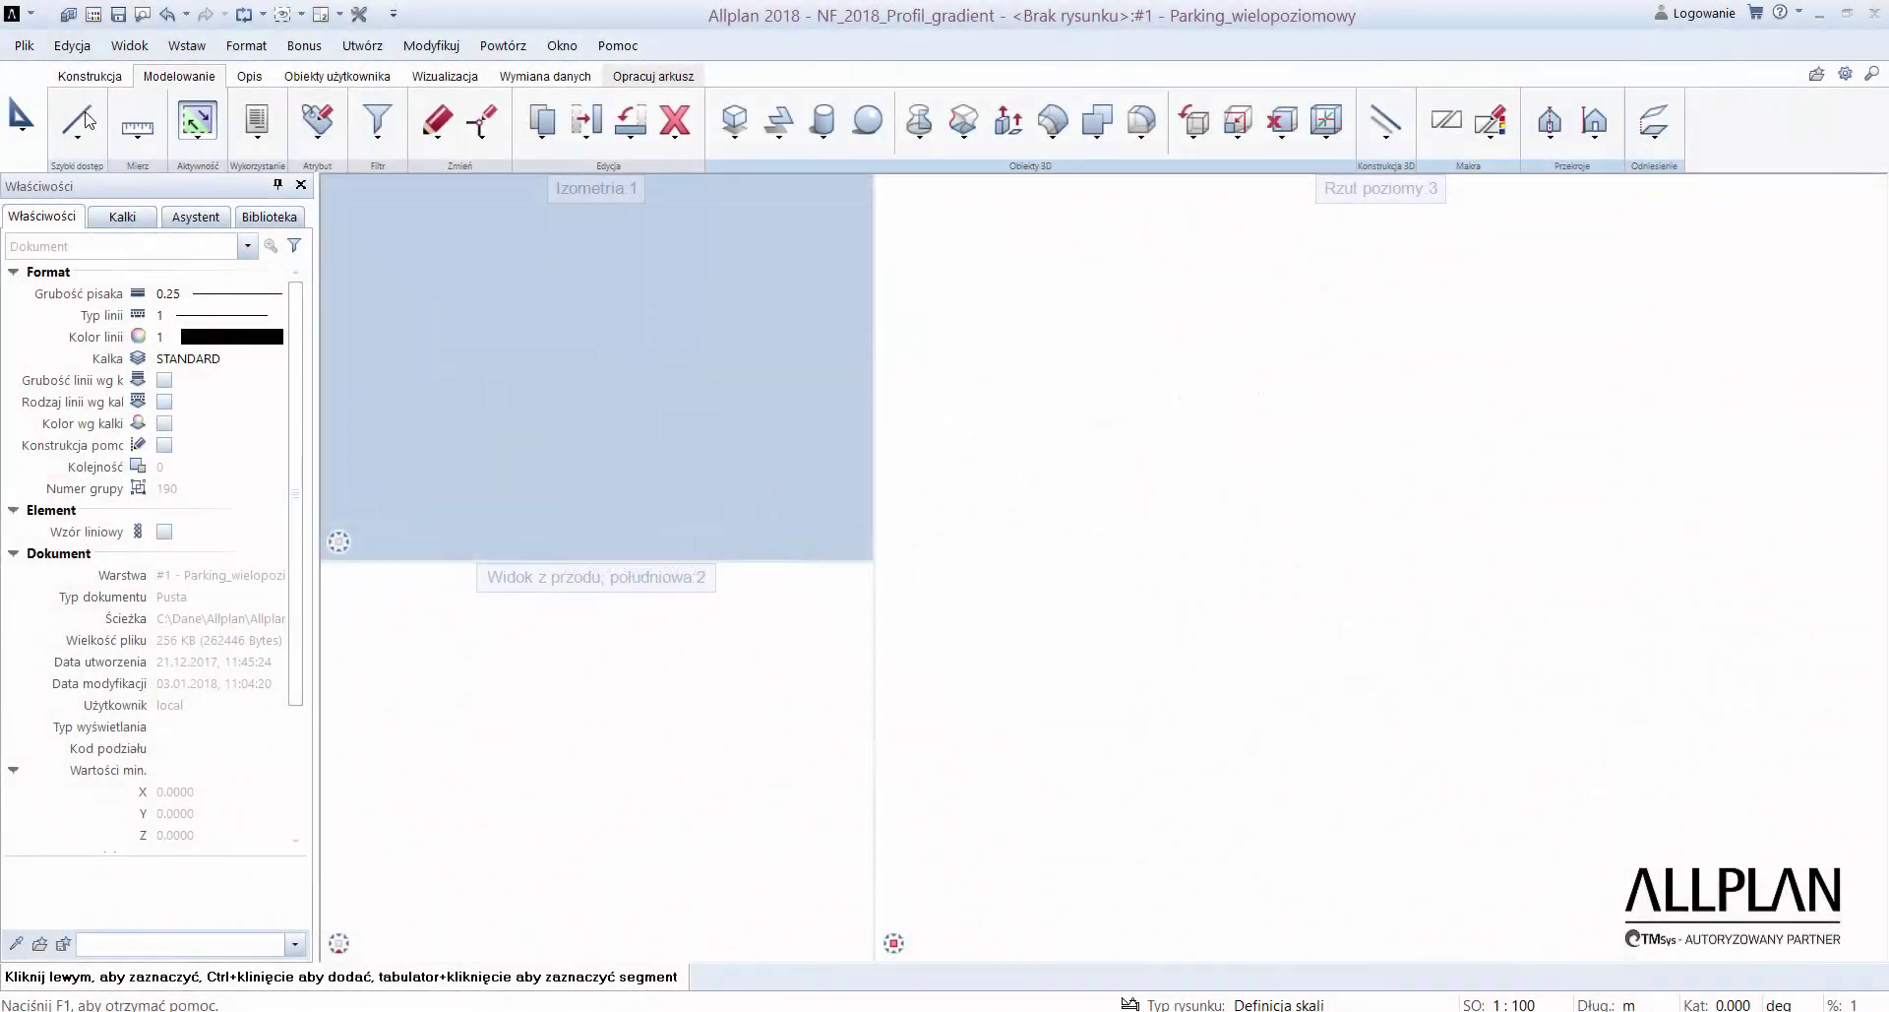
- Draw concentric circles of radius 6 and 2 on one centre in plan
{"action": "left_click", "coordinate": [77, 140]}
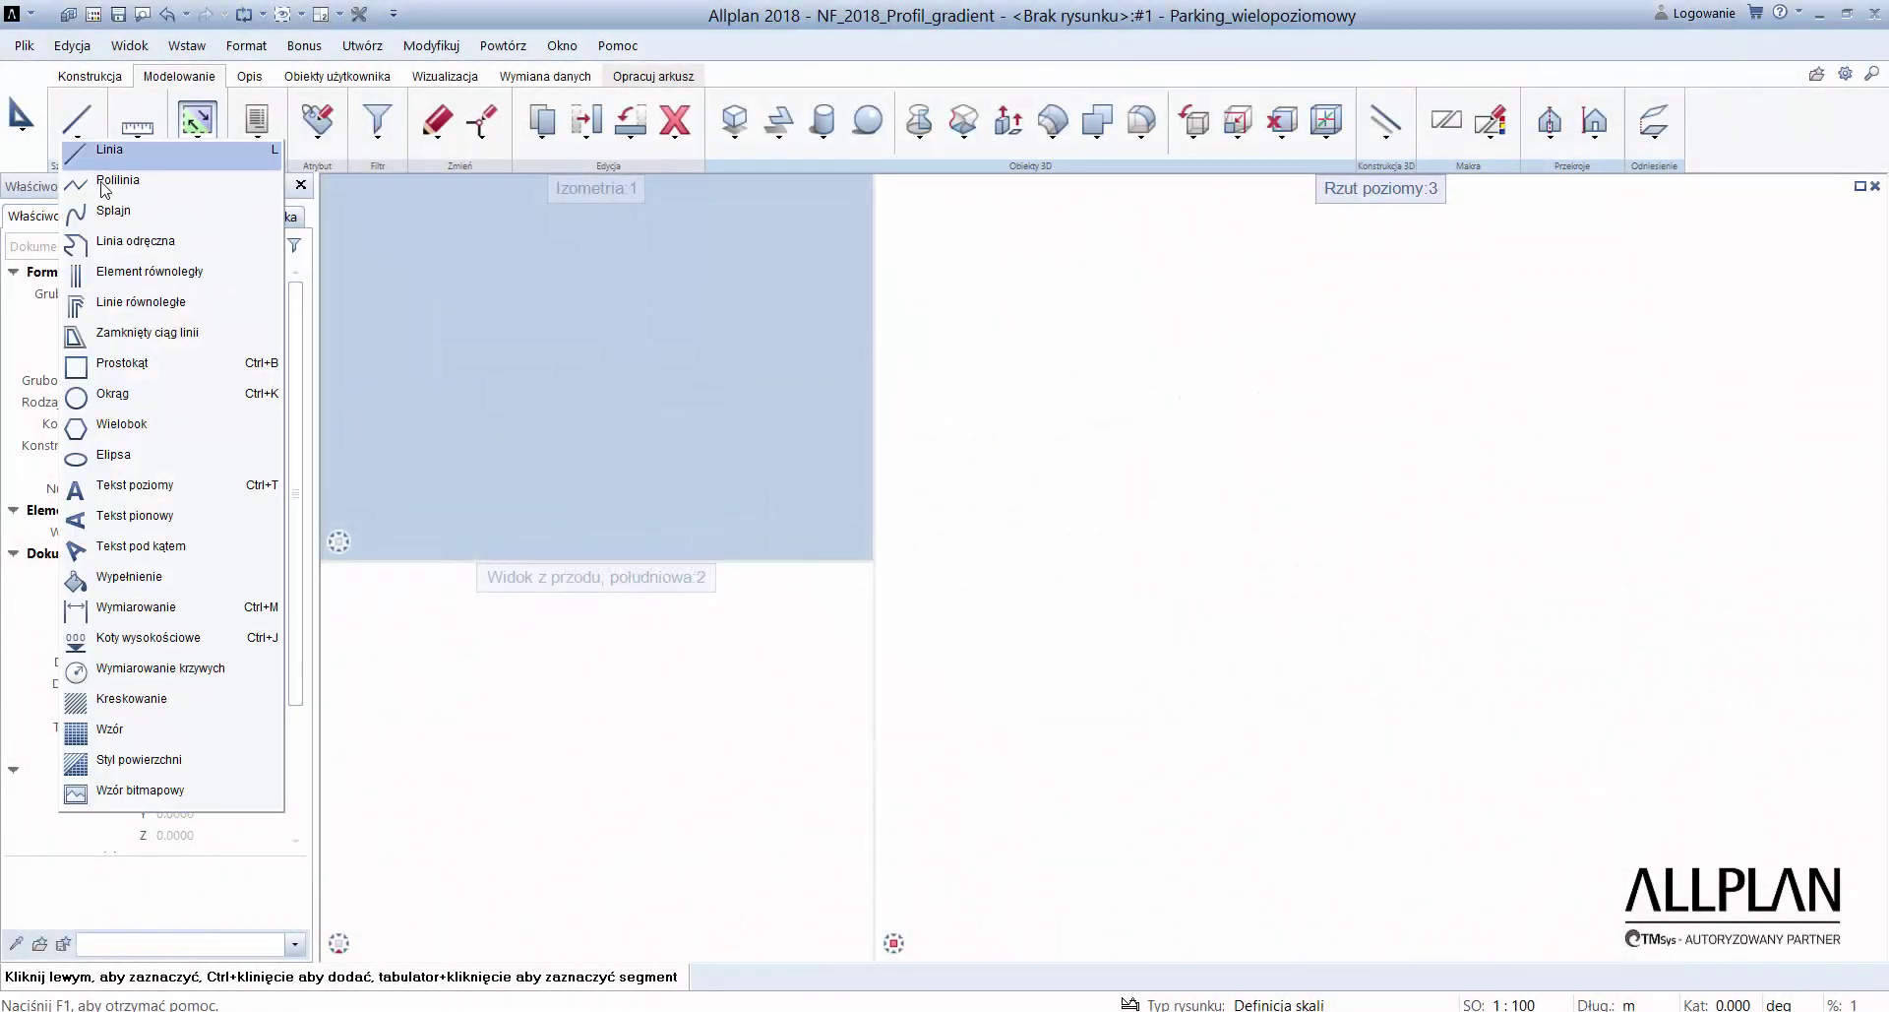
{"action": "left_click", "coordinate": [1026, 553]}
{"action": "type", "text": "6"}
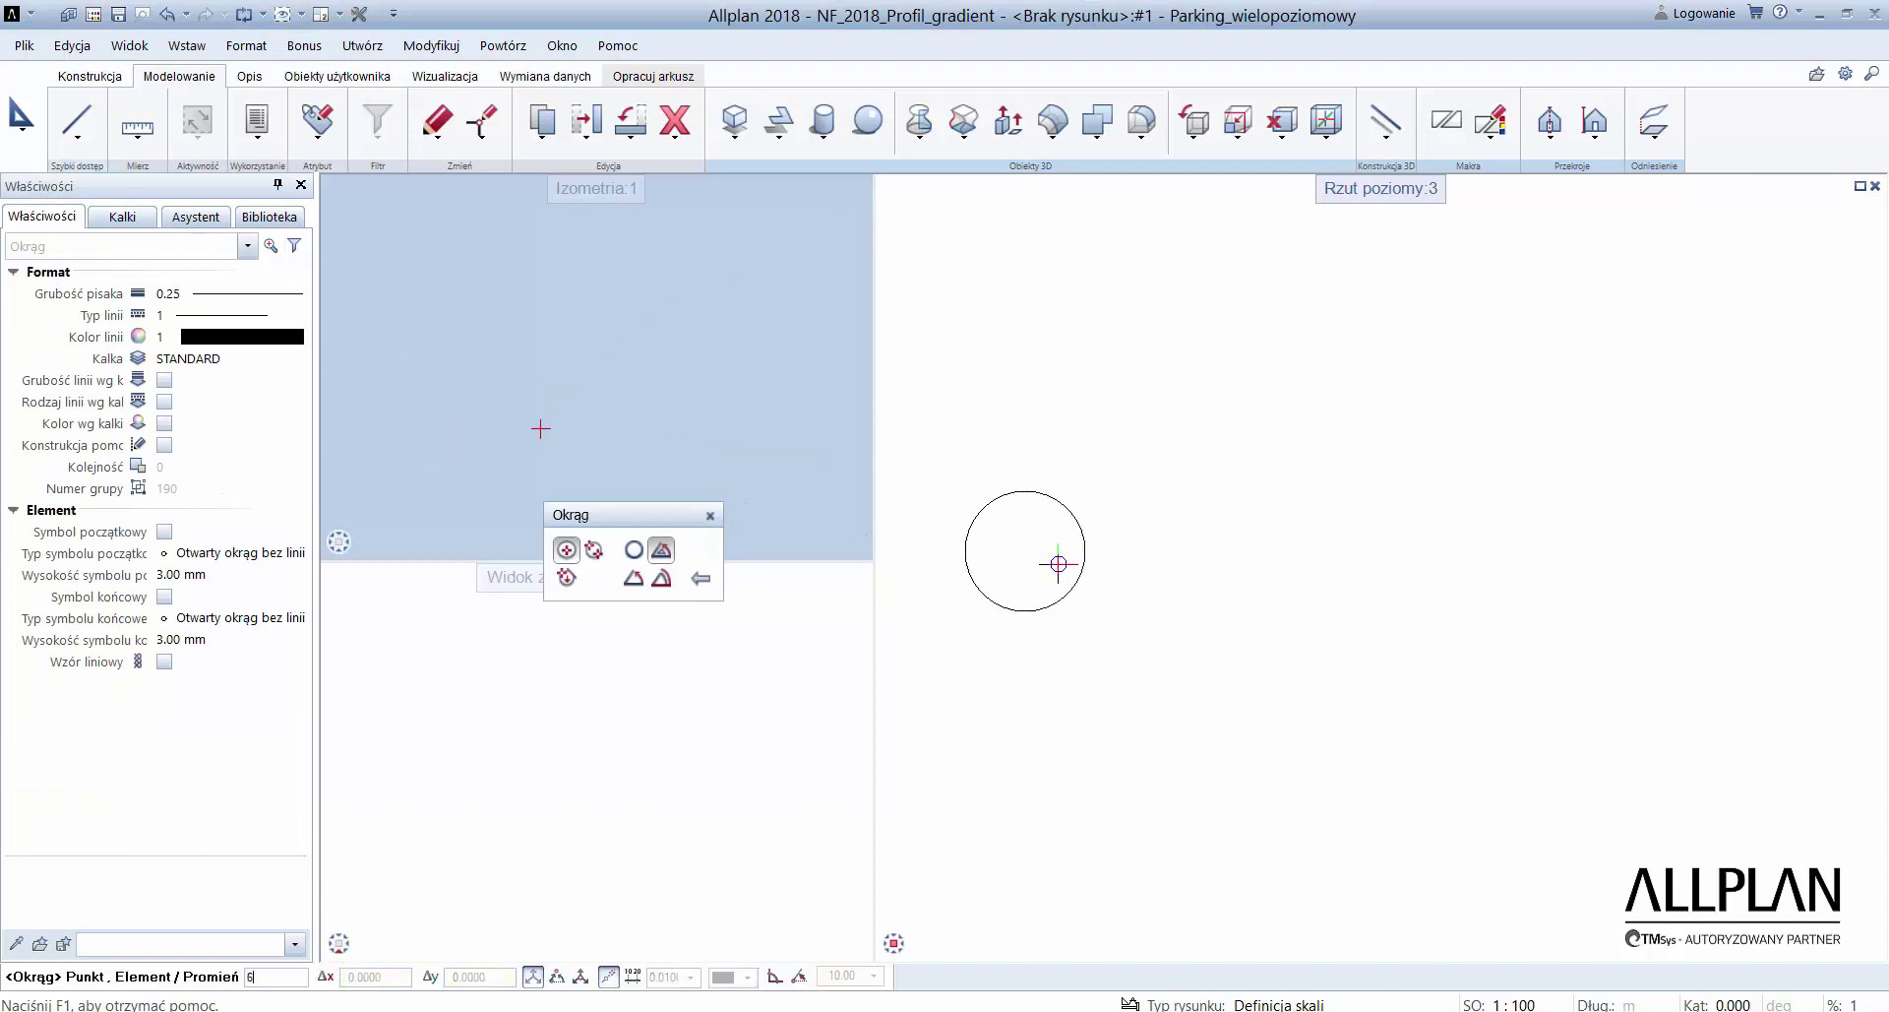
{"action": "key", "text": "Return"}
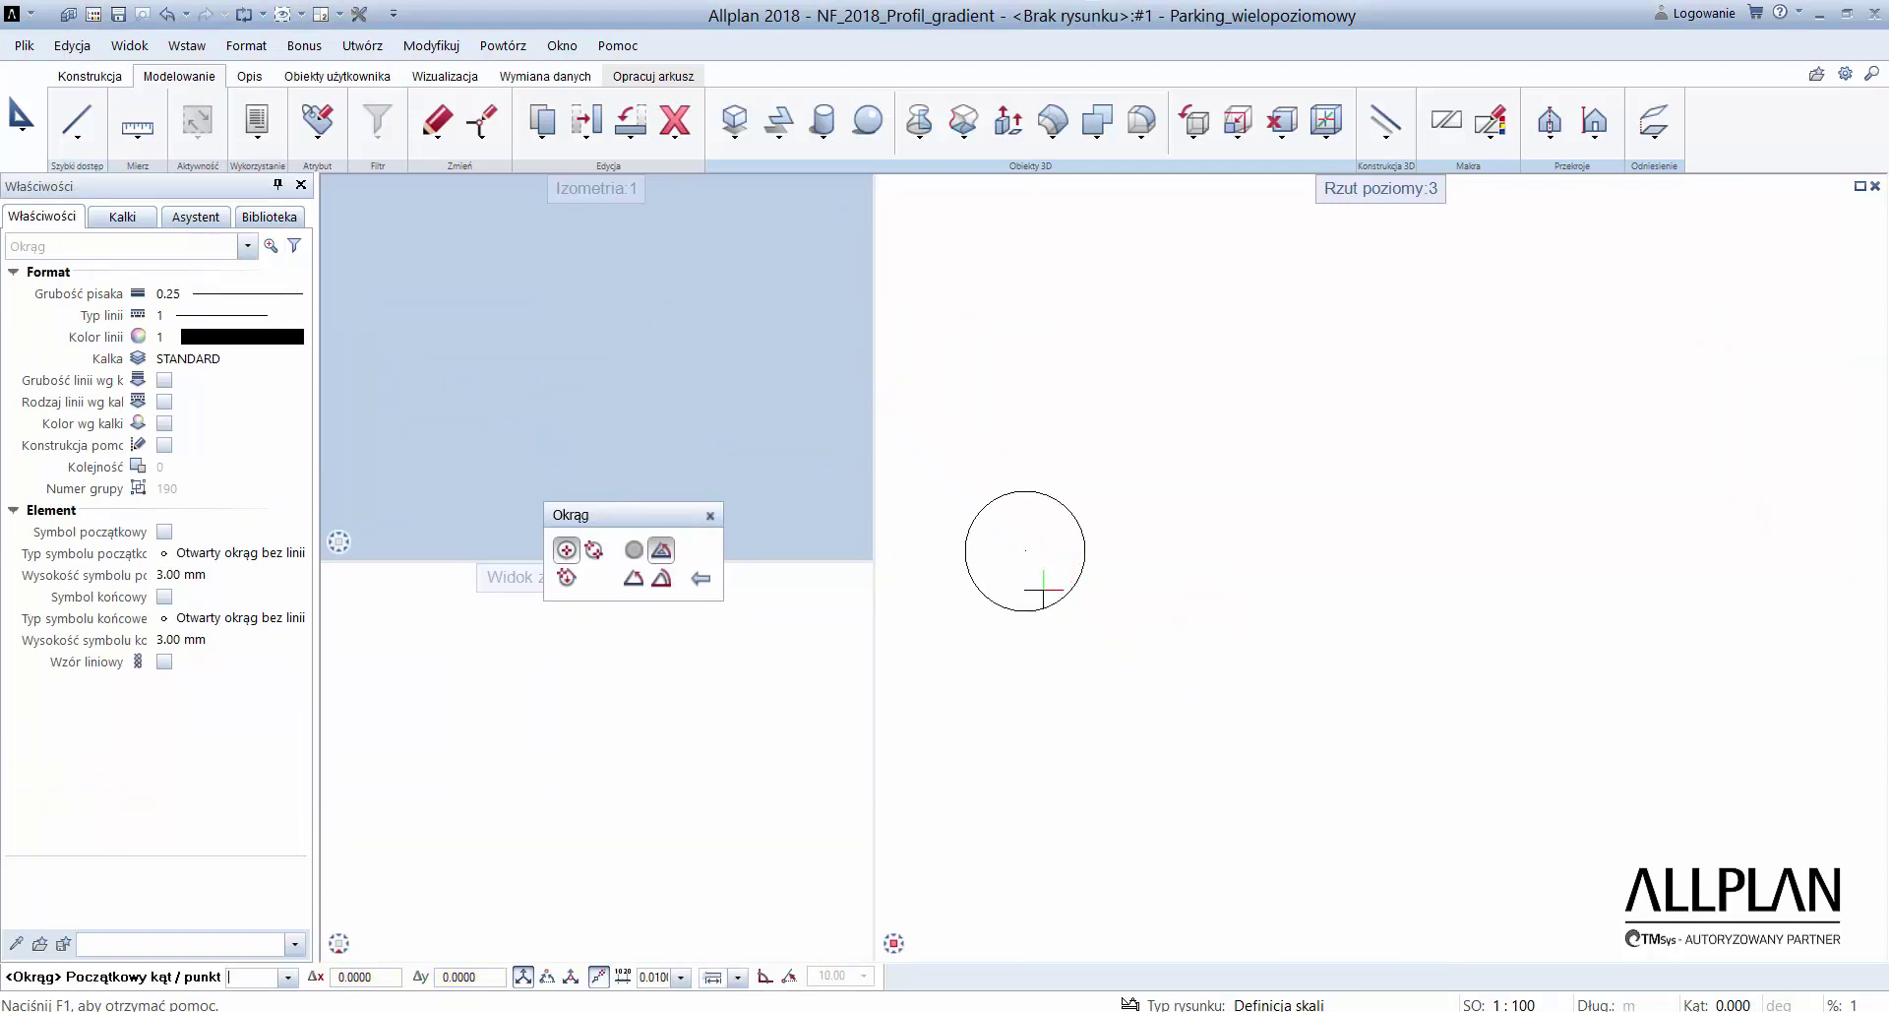
{"action": "left_click", "coordinate": [1026, 551]}
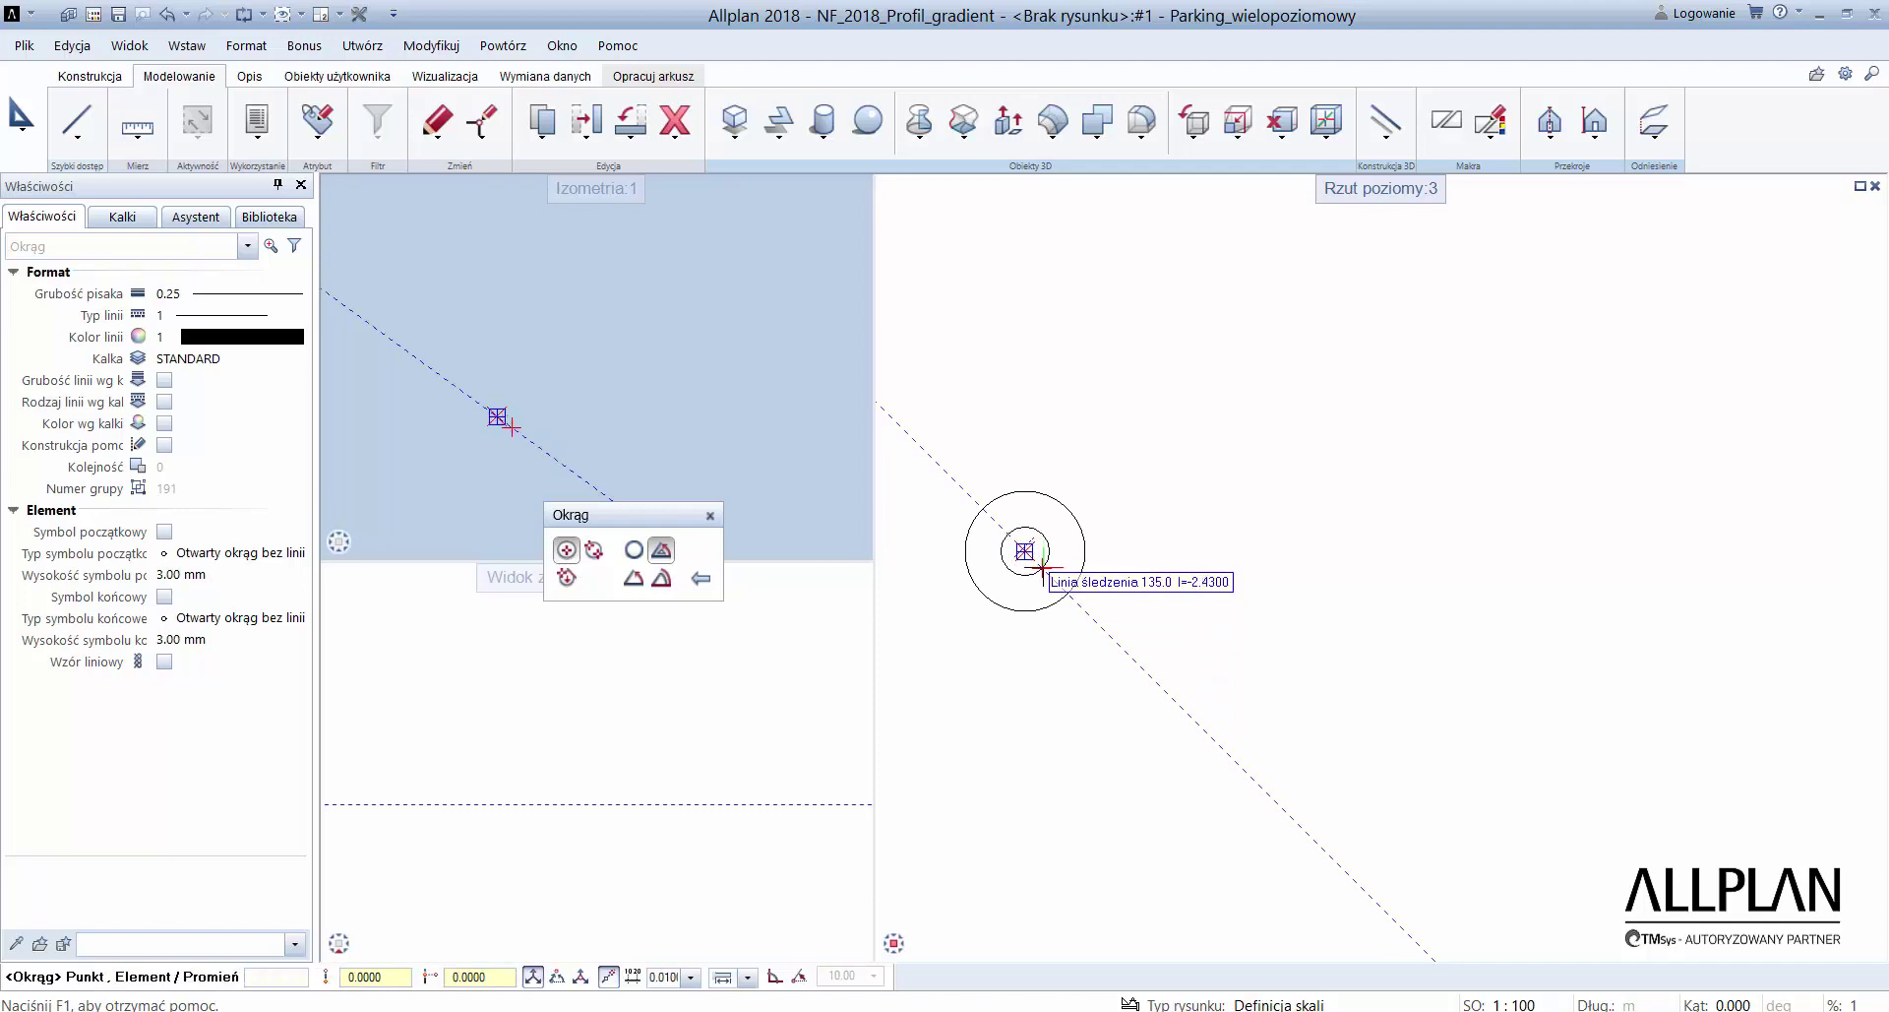
{"action": "type", "text": "2"}
{"action": "key", "text": "Return"}
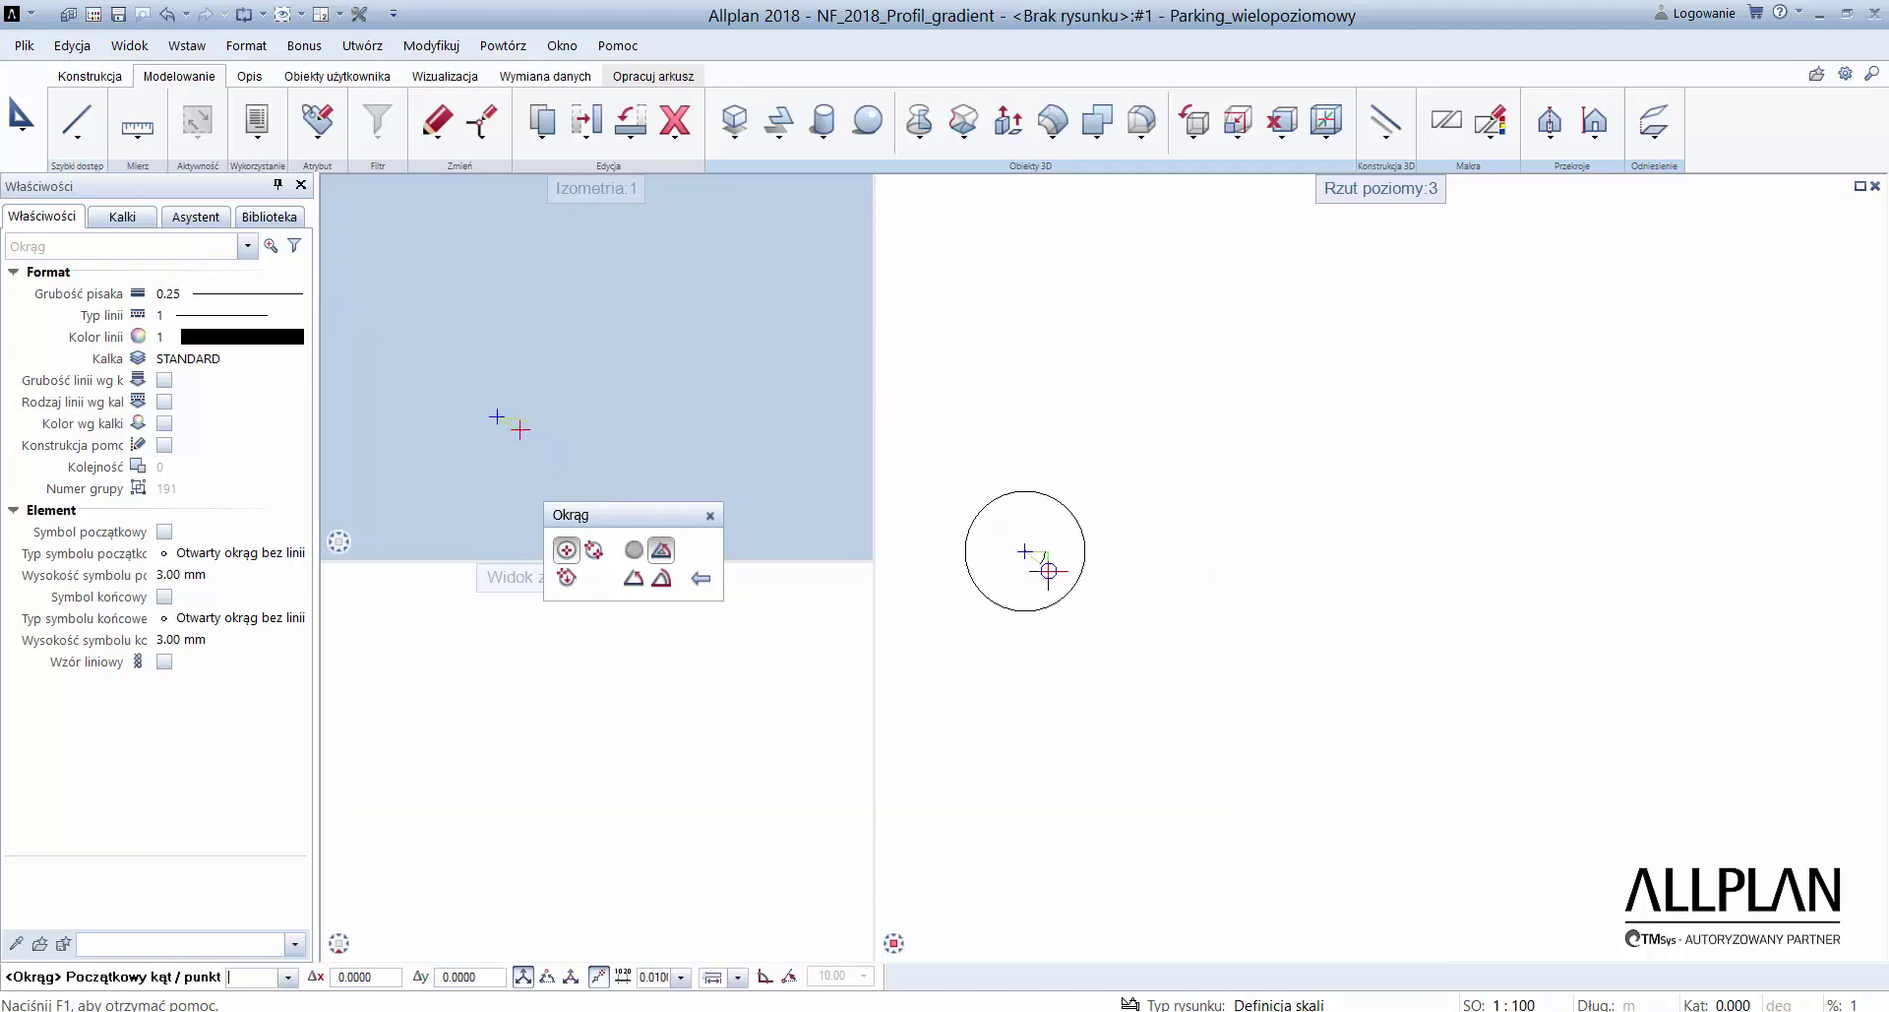
{"action": "key", "text": "Escape"}
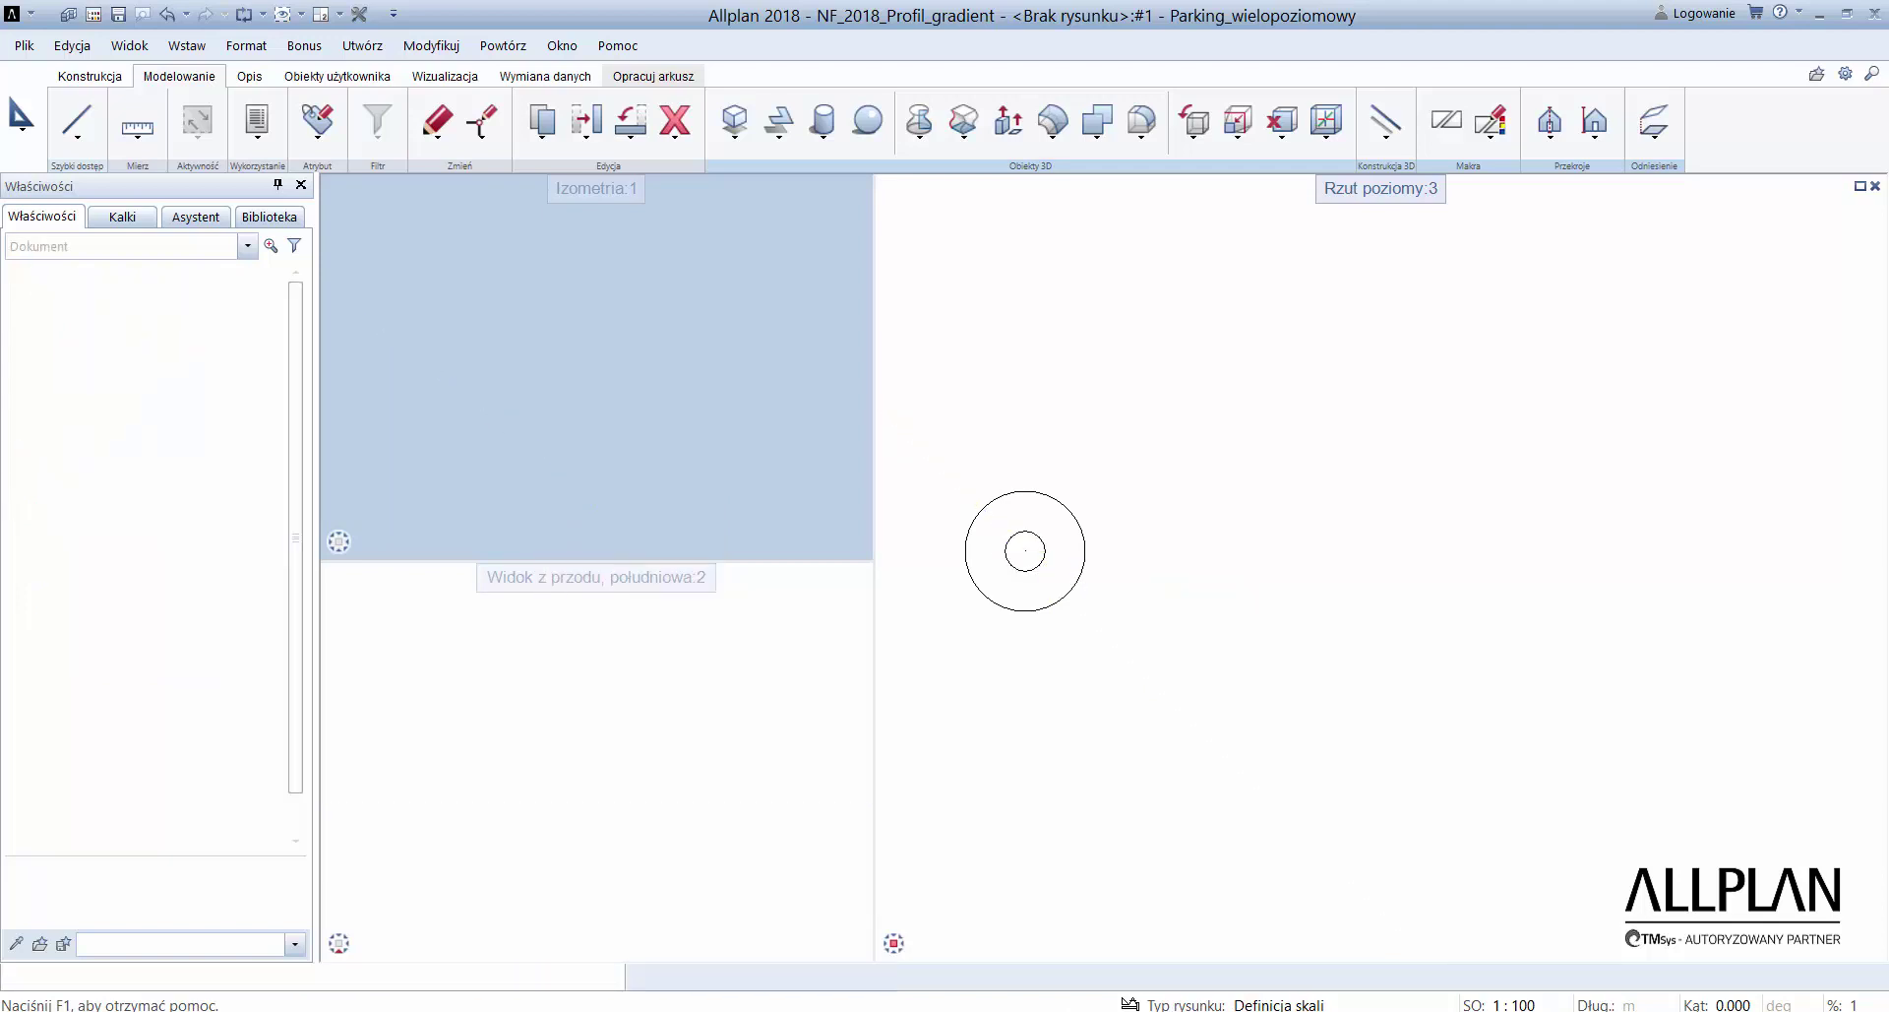
- Copy both circles to the right of the original pair
{"action": "left_click", "coordinate": [542, 137]}
{"action": "left_click", "coordinate": [566, 151]}
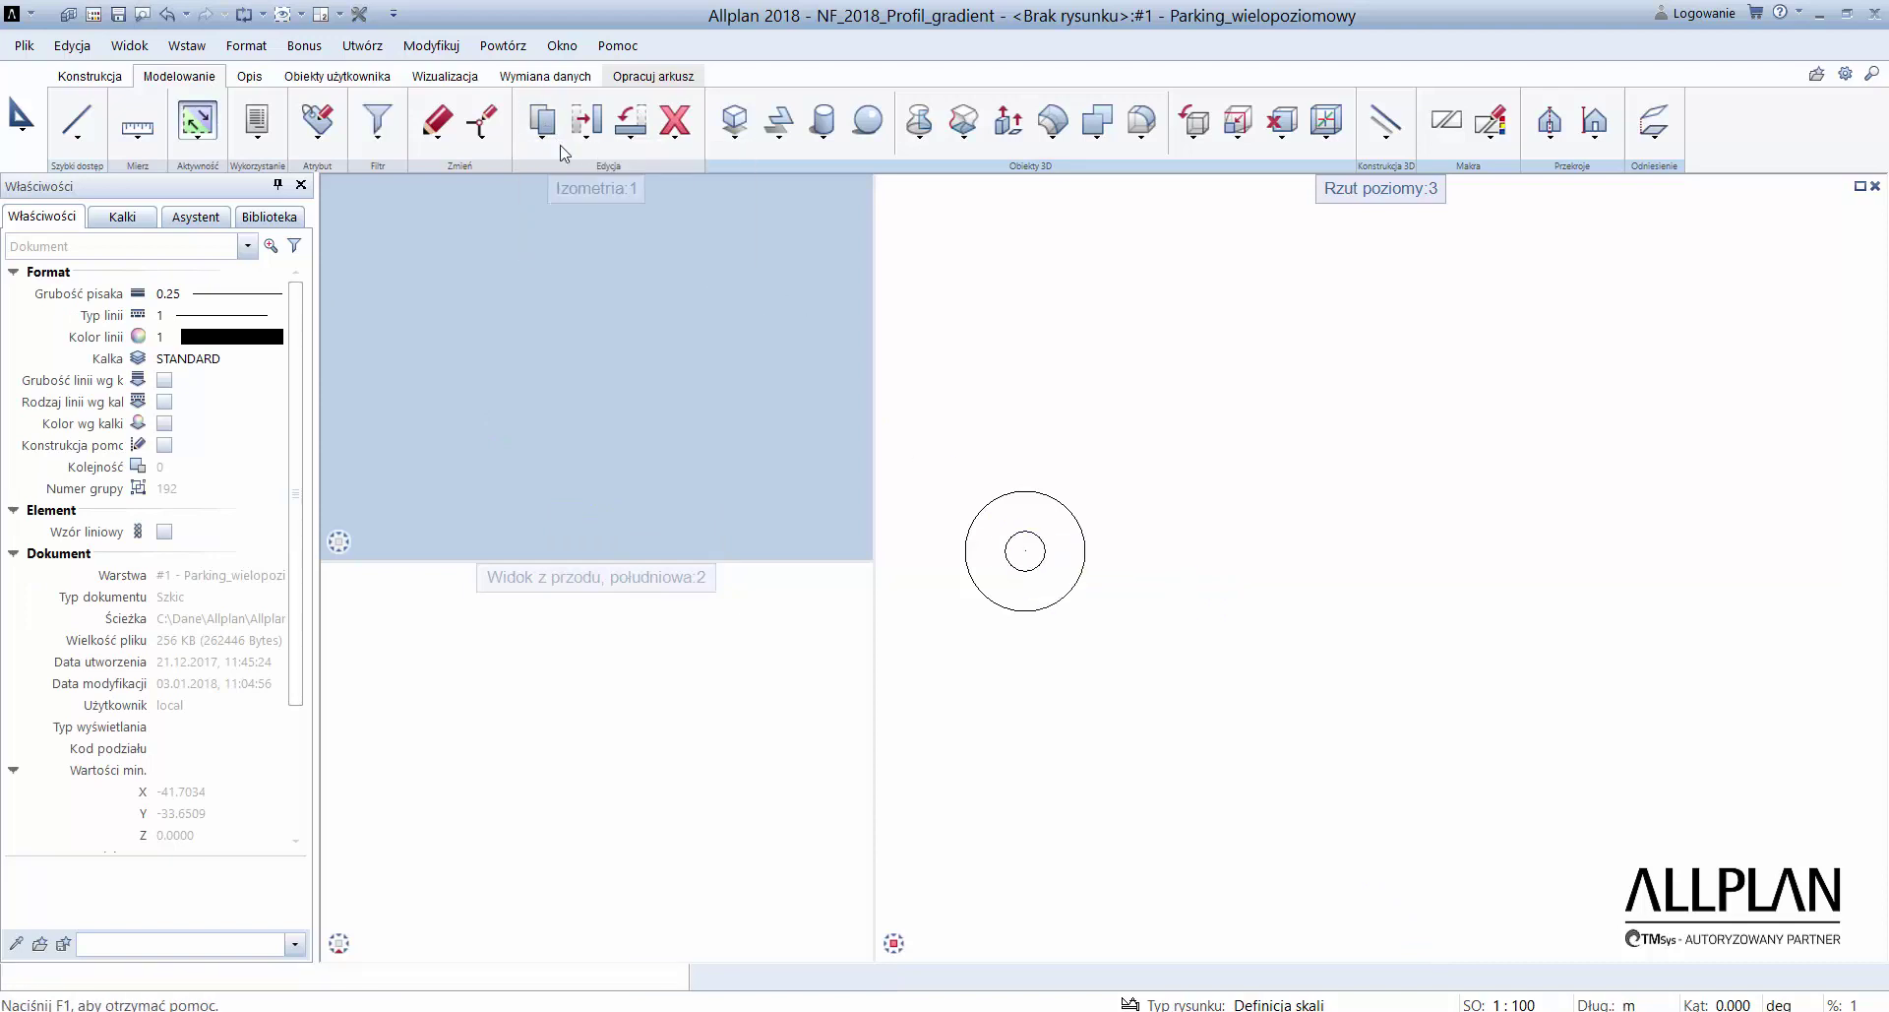
{"action": "left_click_drag", "start_coordinate": [935, 440], "coordinate": [1120, 667]}
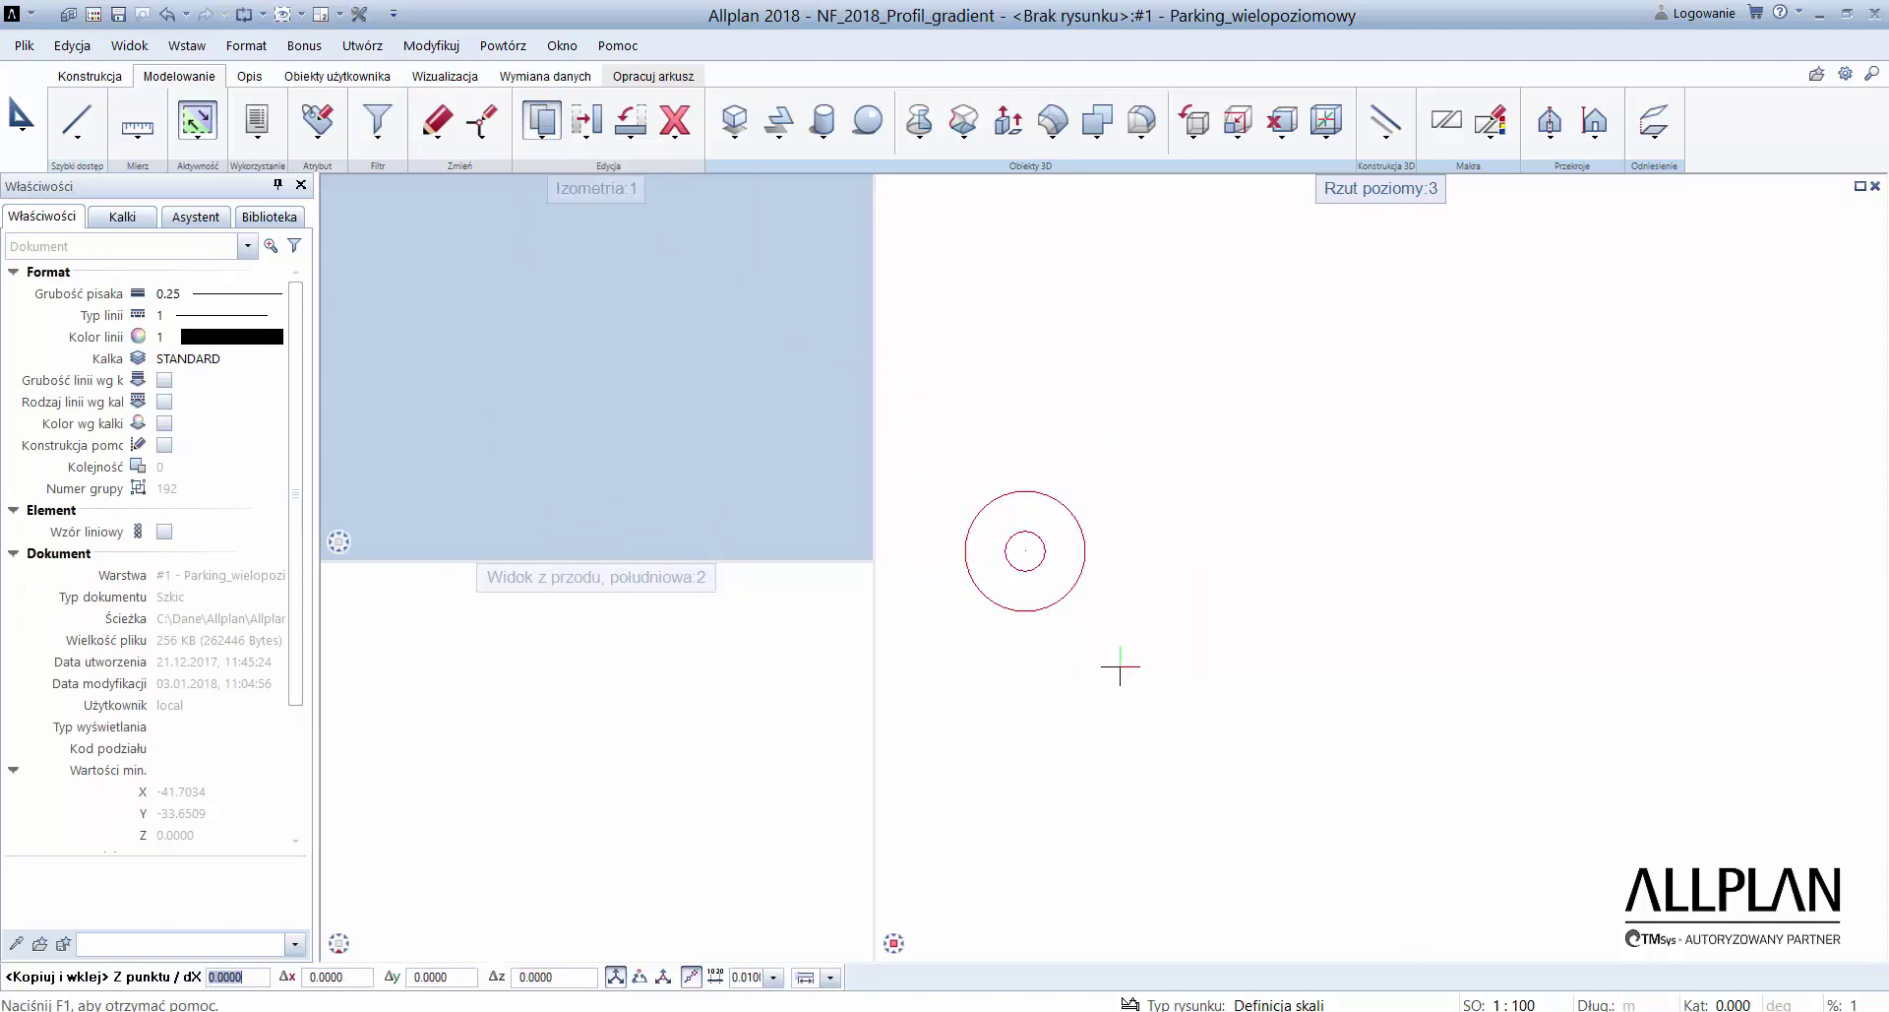
{"action": "left_click", "coordinate": [1025, 551]}
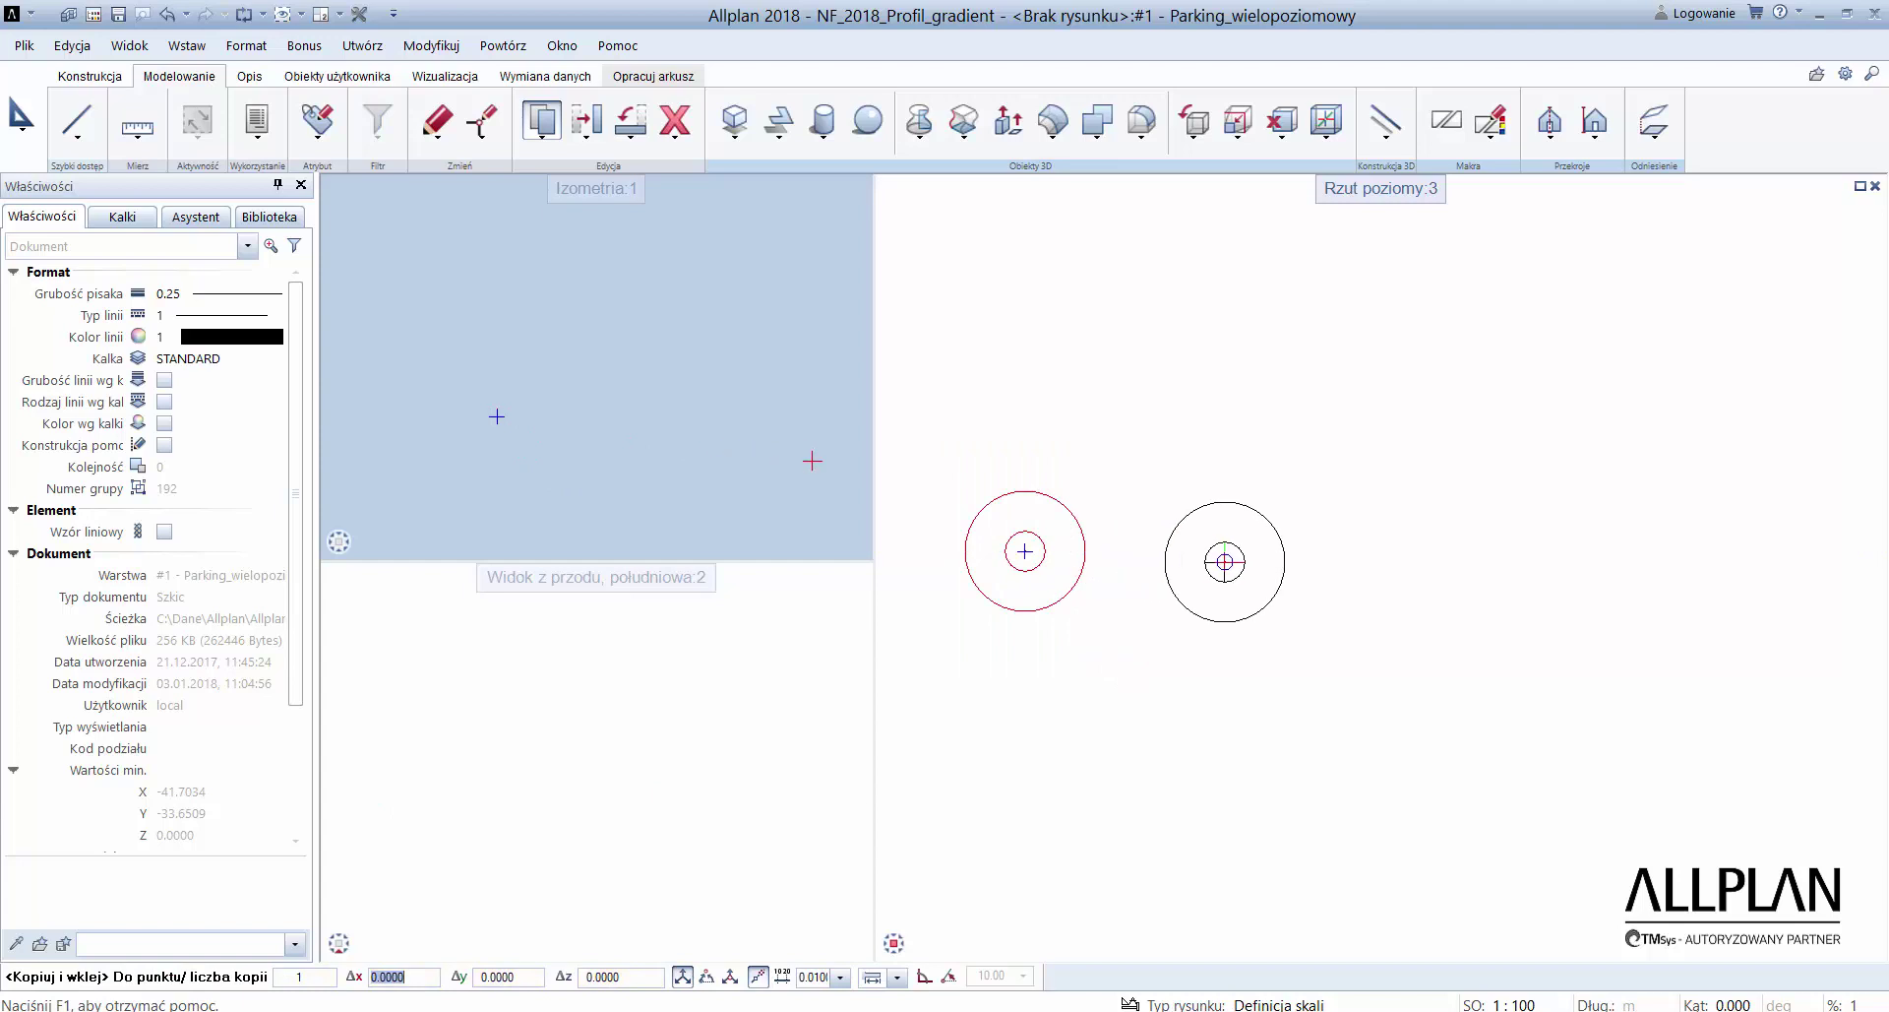
{"action": "key", "text": "Return"}
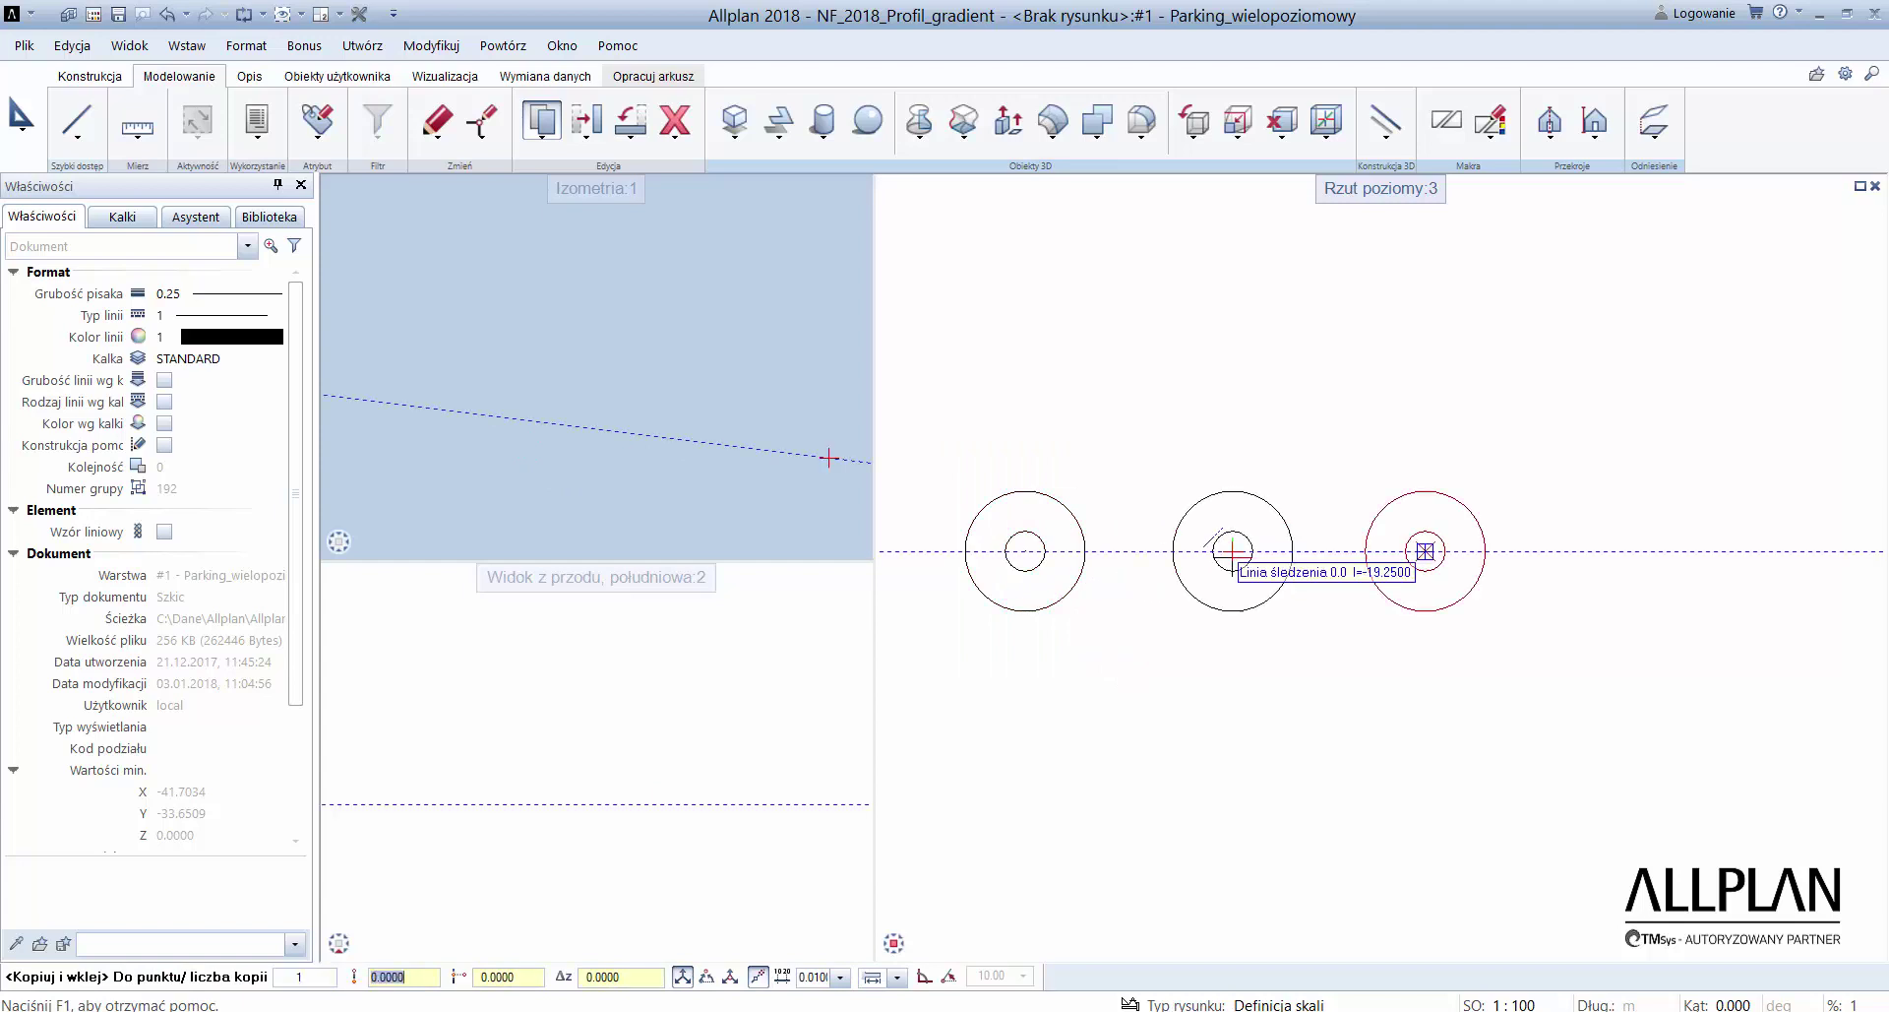
{"action": "key", "text": "Escape"}
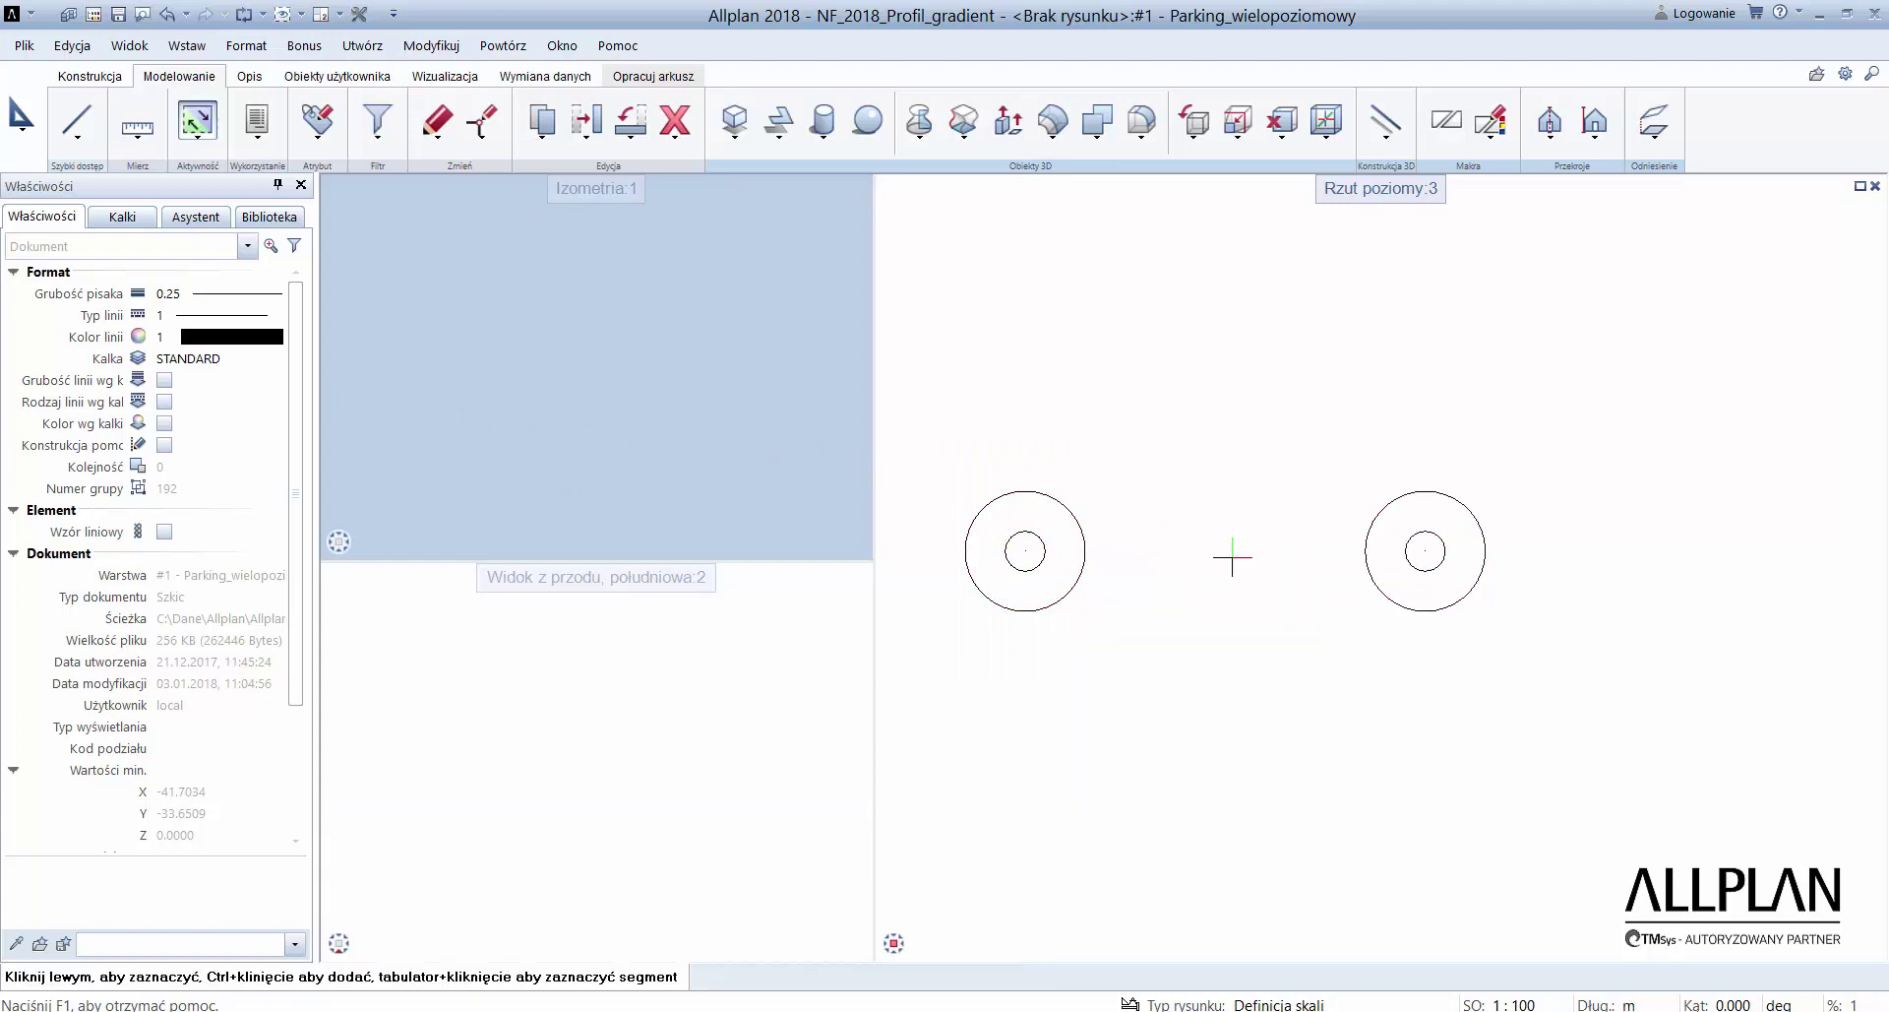
- Draw a line at angle 6 below the circles, 37.69911 m long, matching the outer circumference
{"action": "left_click", "coordinate": [94, 115]}
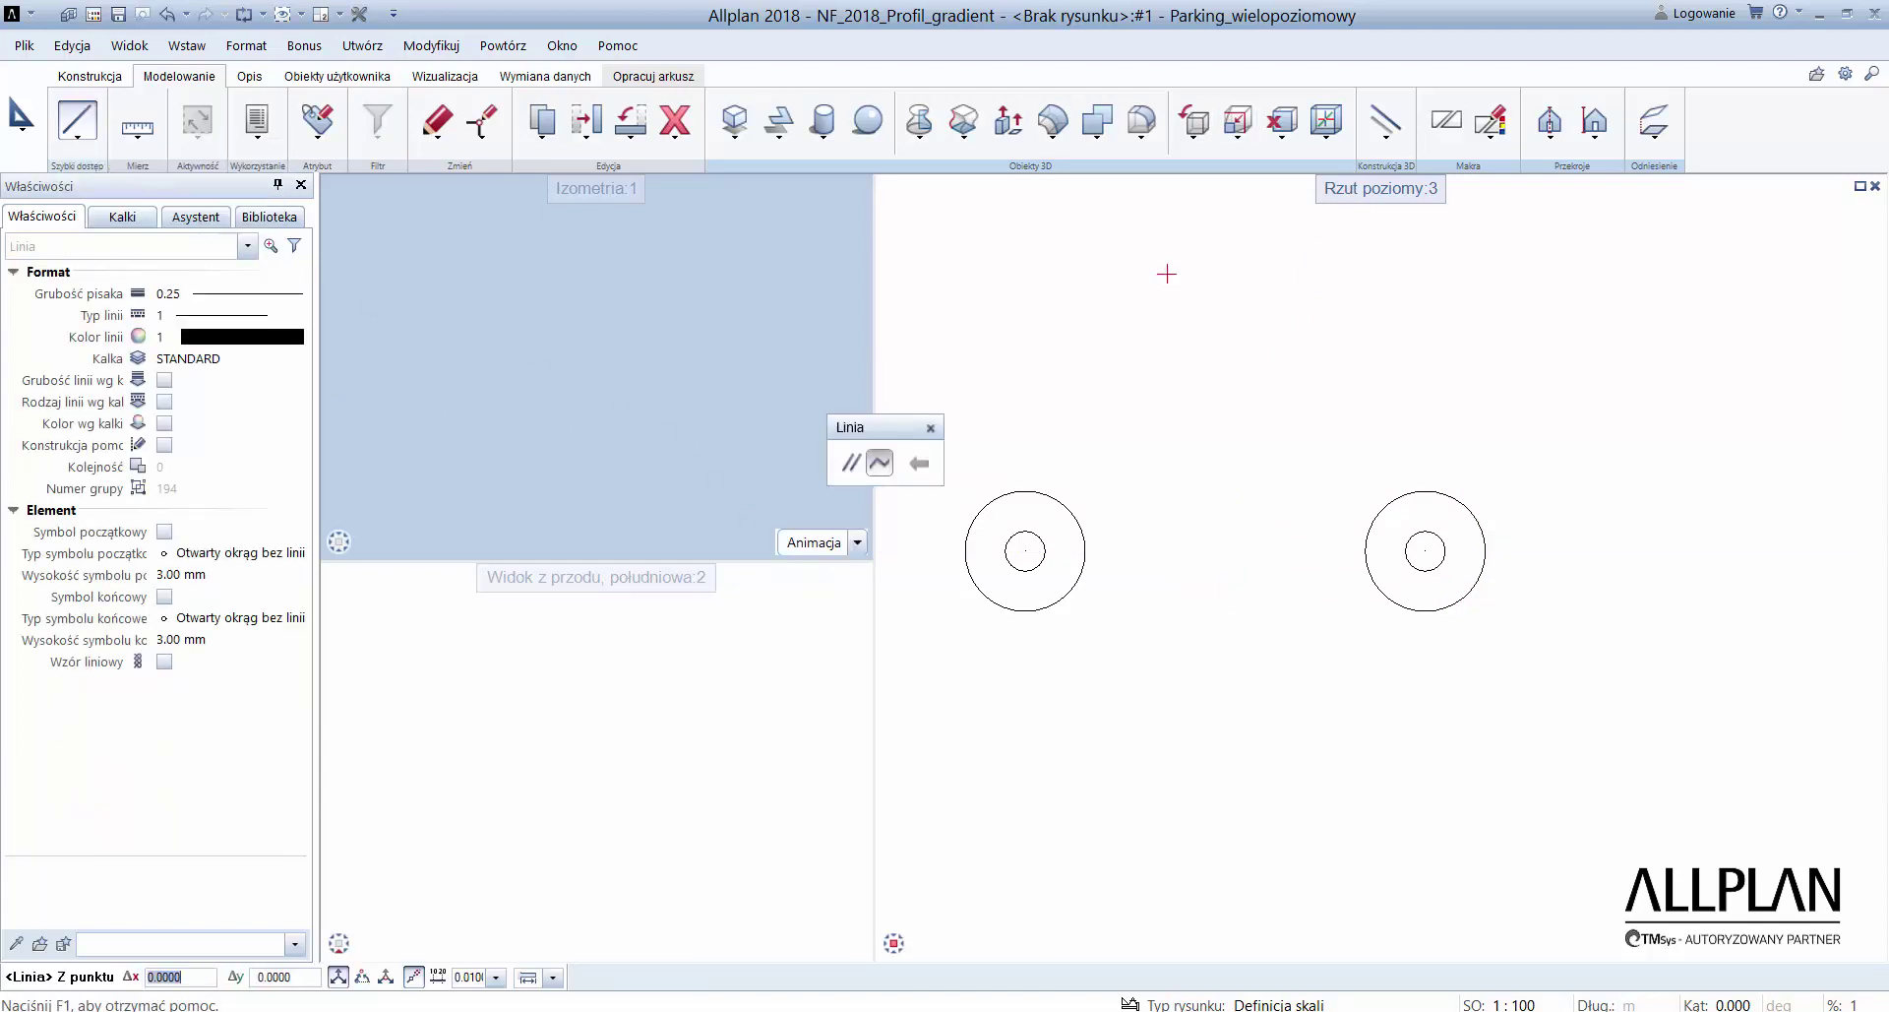
{"action": "left_click", "coordinate": [906, 758]}
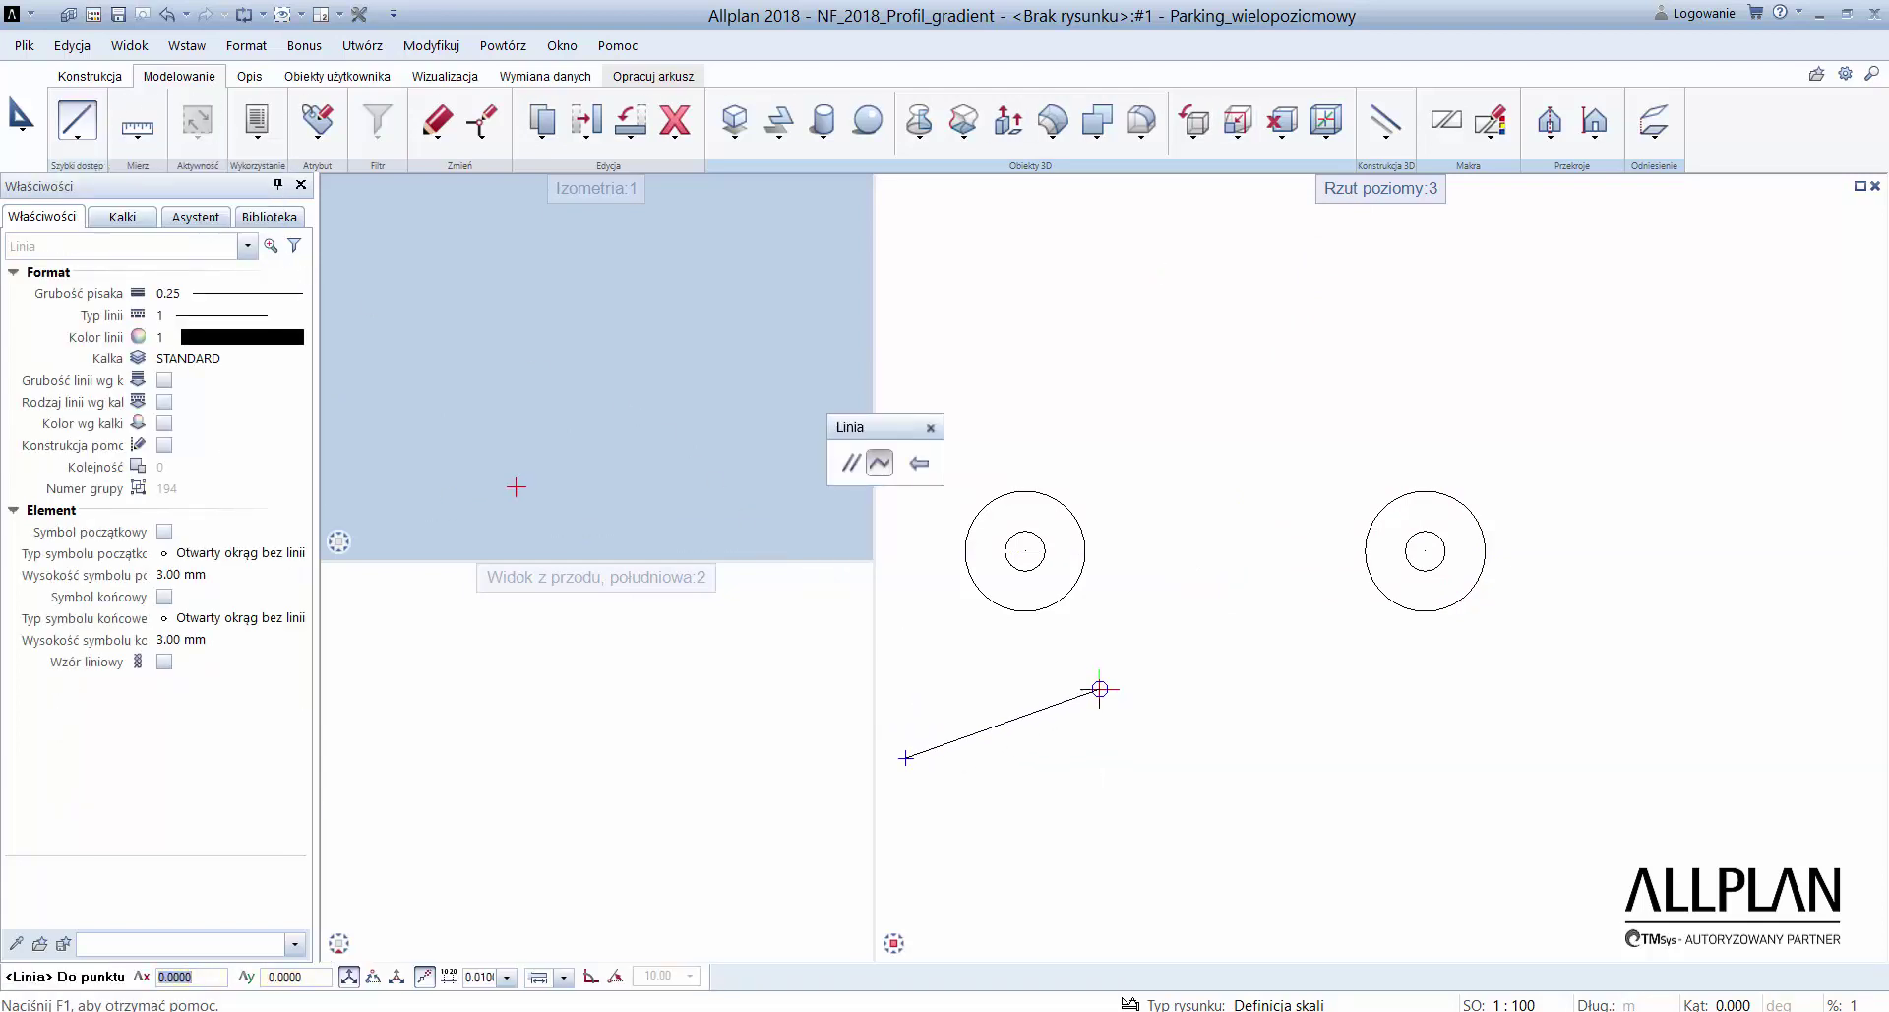
{"action": "left_click", "coordinate": [373, 976]}
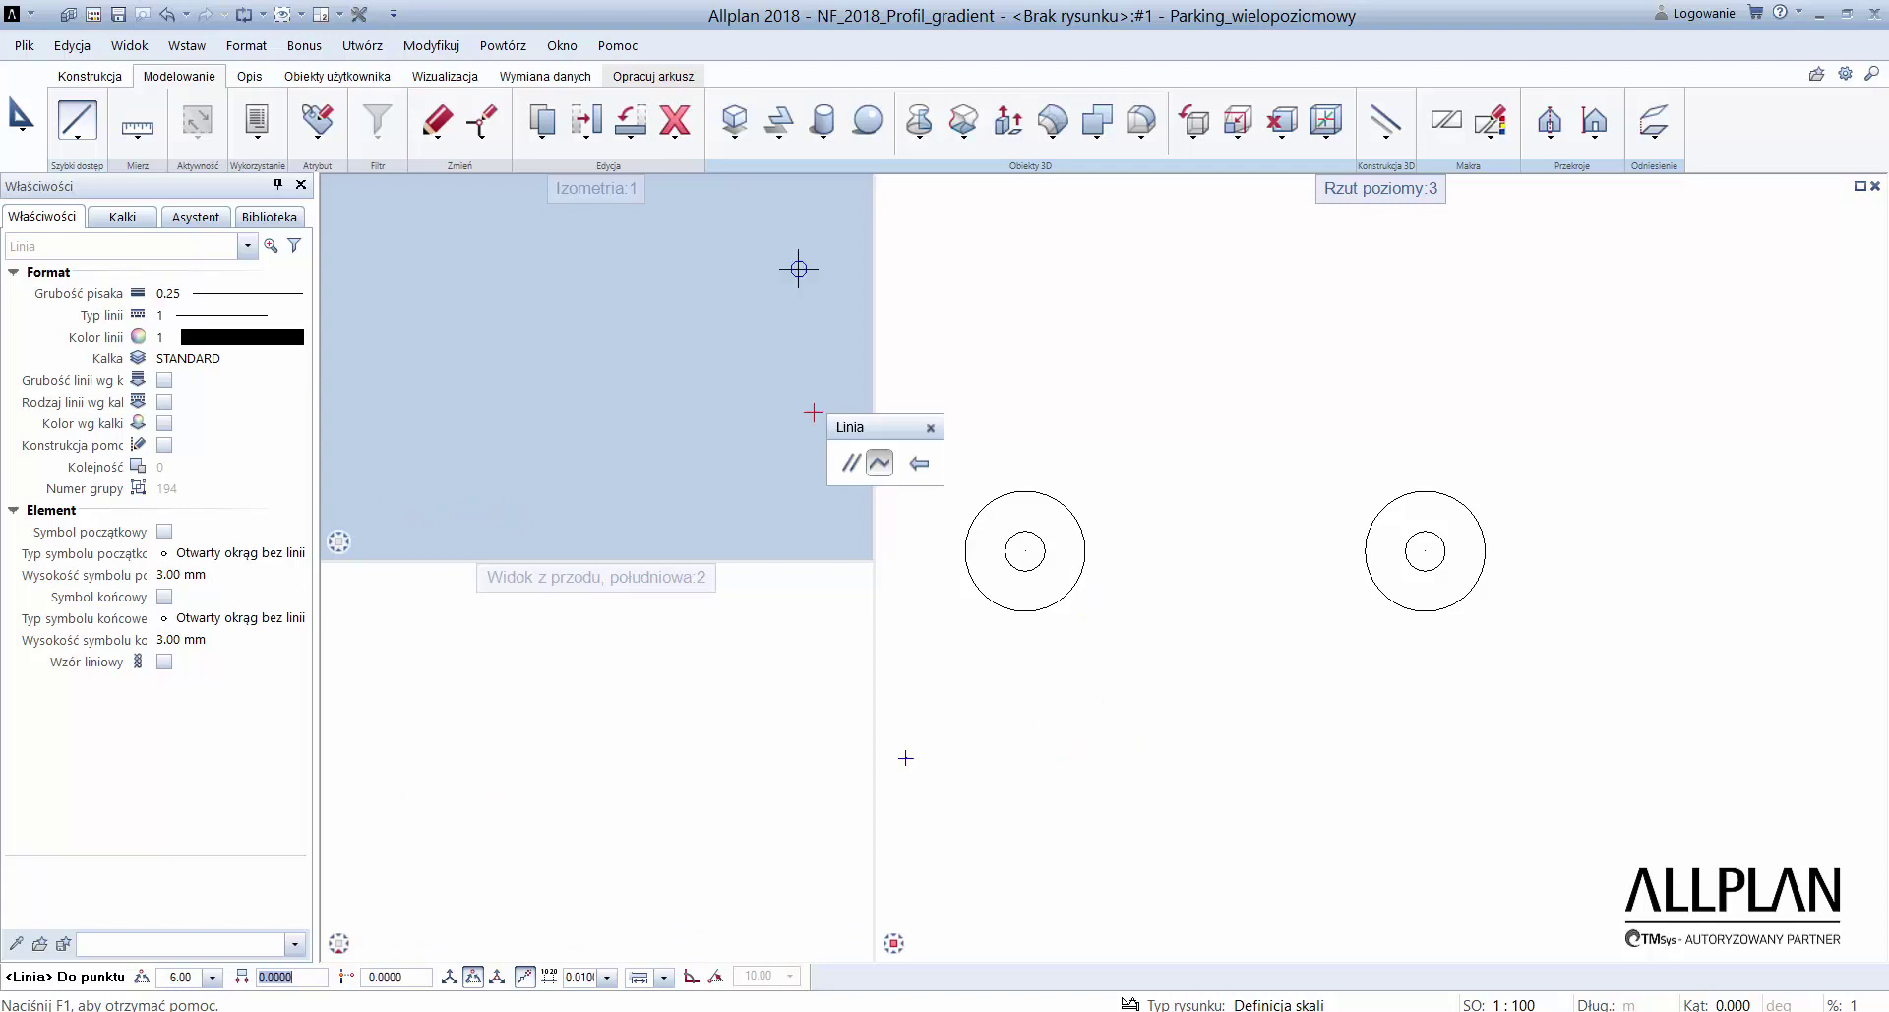
{"action": "left_click", "coordinate": [175, 136]}
{"action": "left_click", "coordinate": [182, 175]}
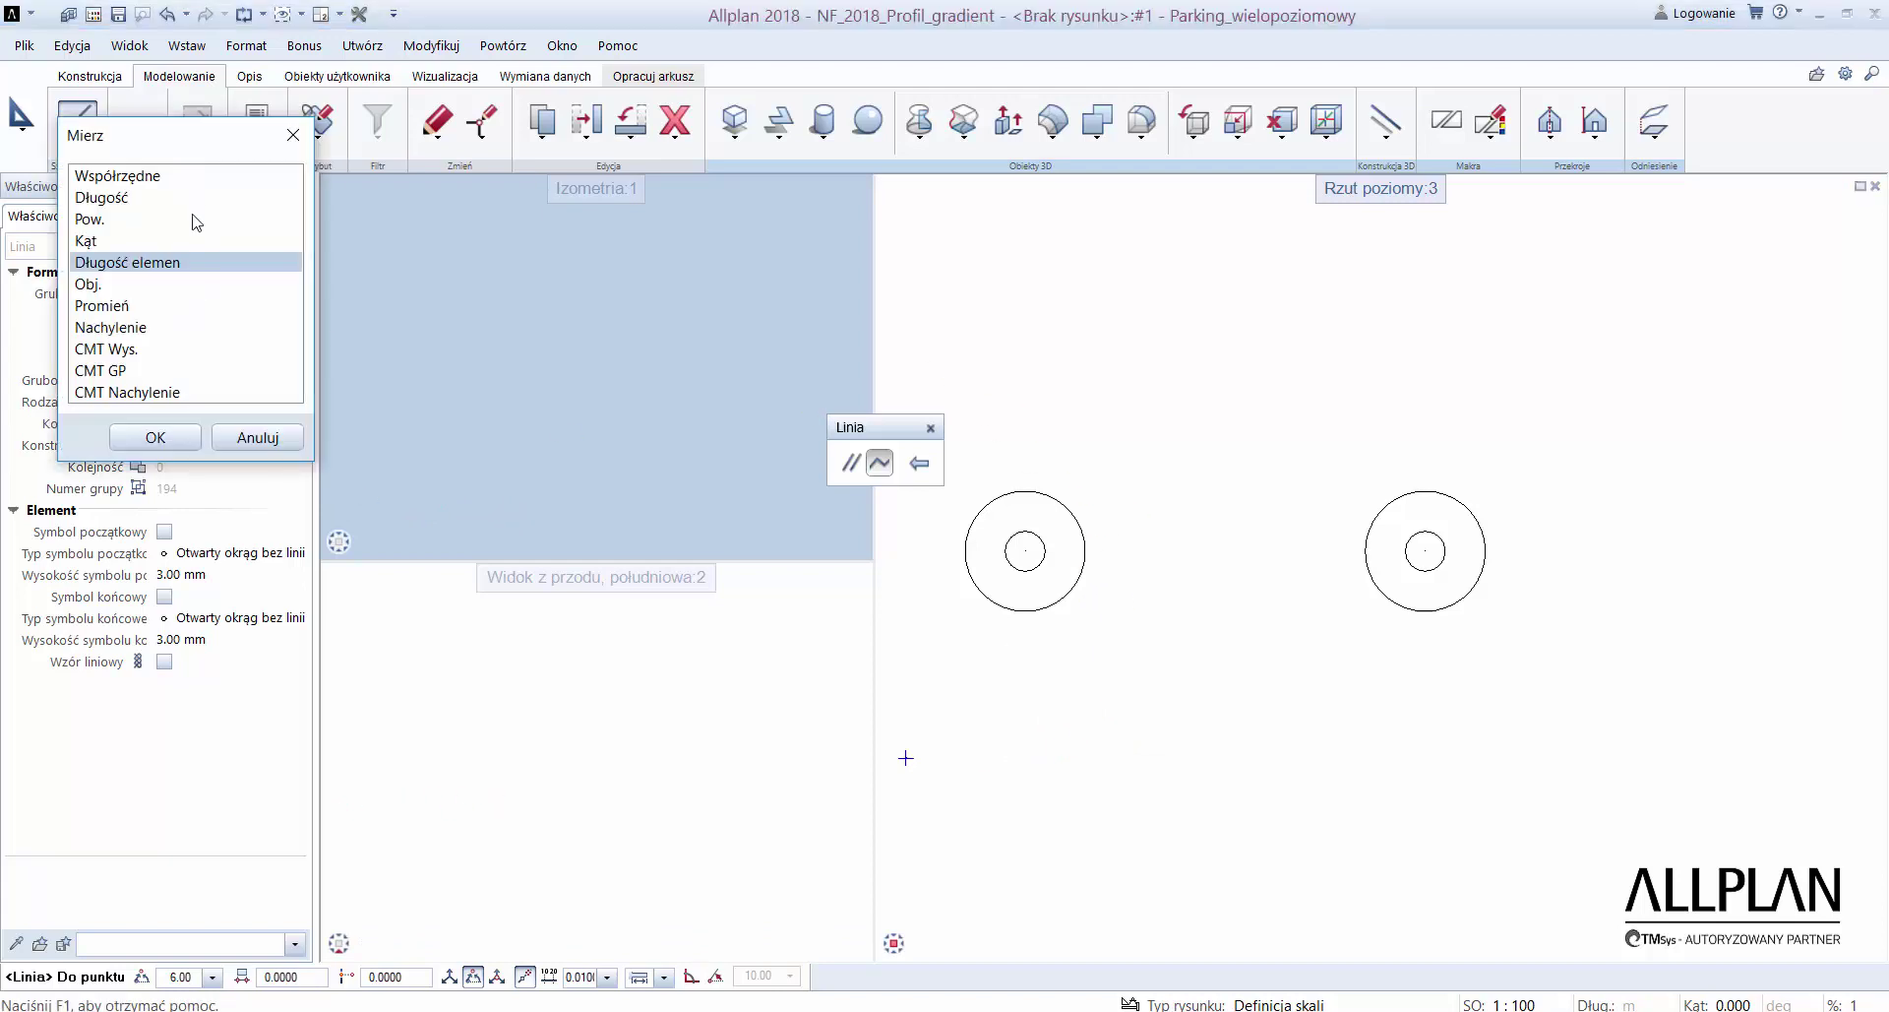
{"action": "double_click", "coordinate": [180, 264]}
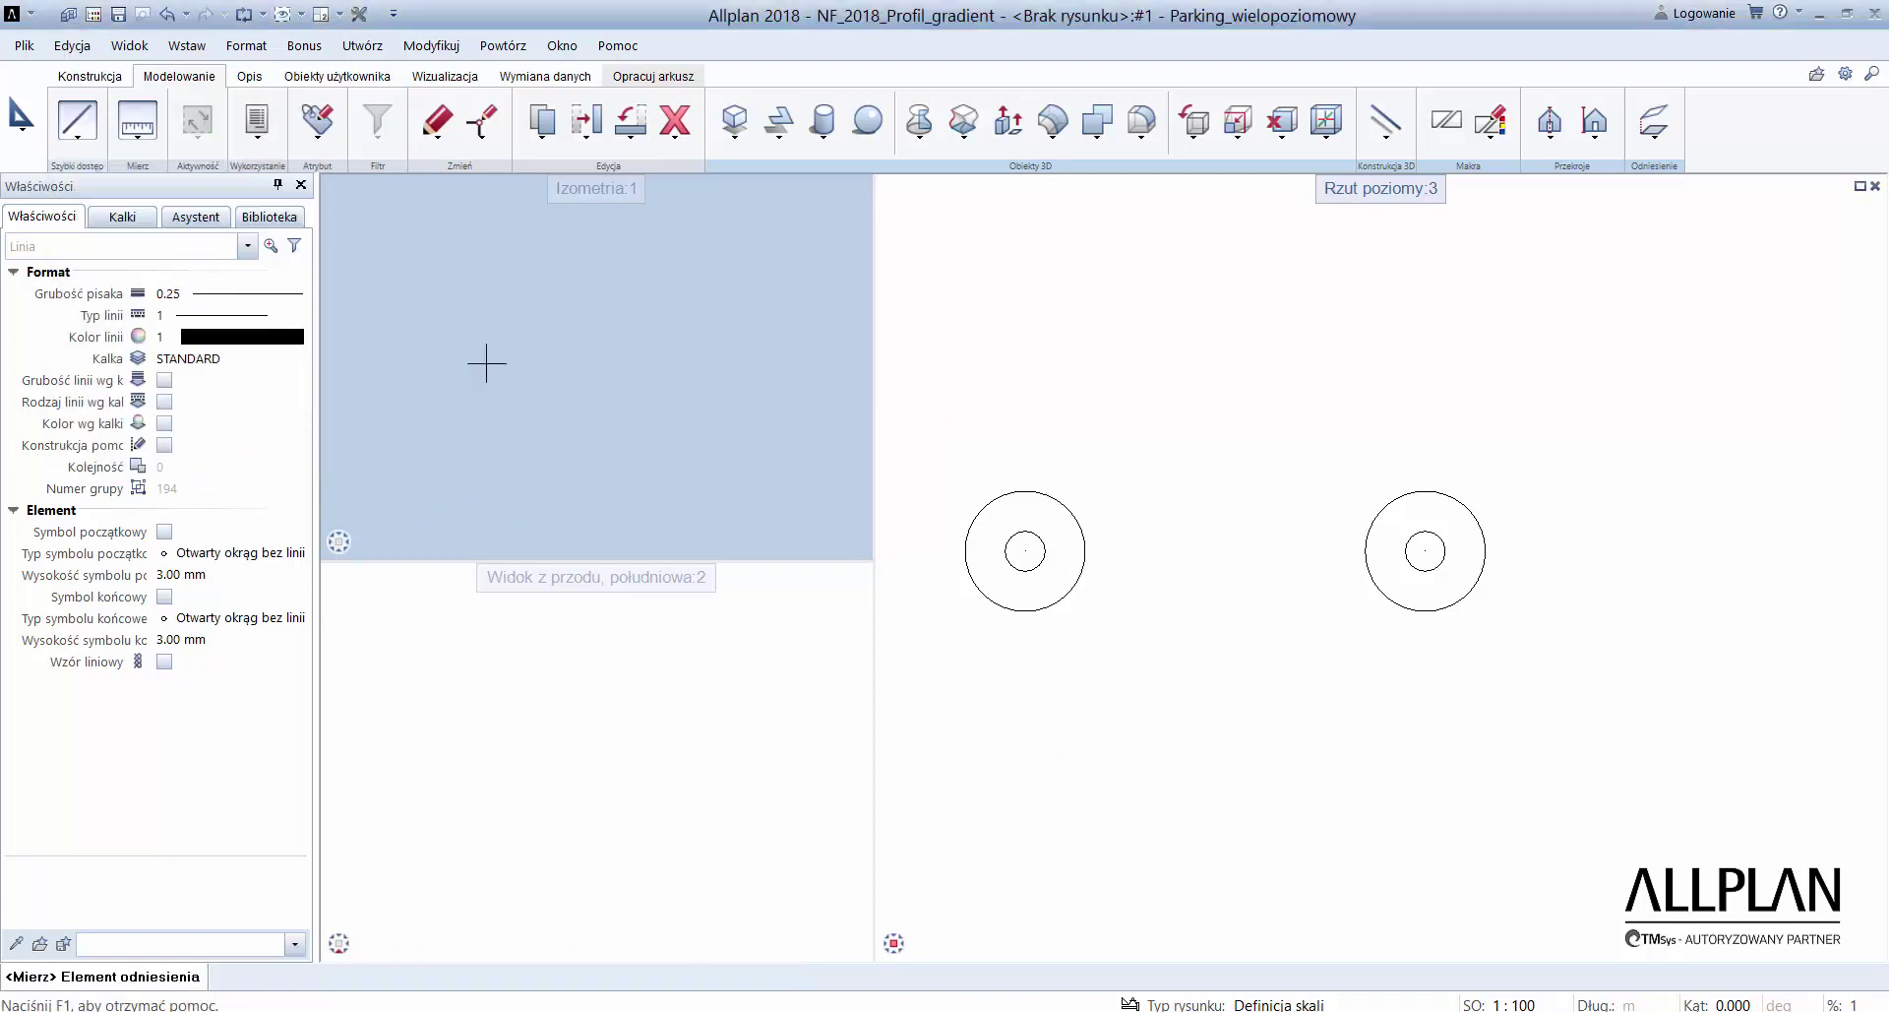
{"action": "left_click", "coordinate": [987, 597]}
{"action": "left_click", "coordinate": [82, 182]}
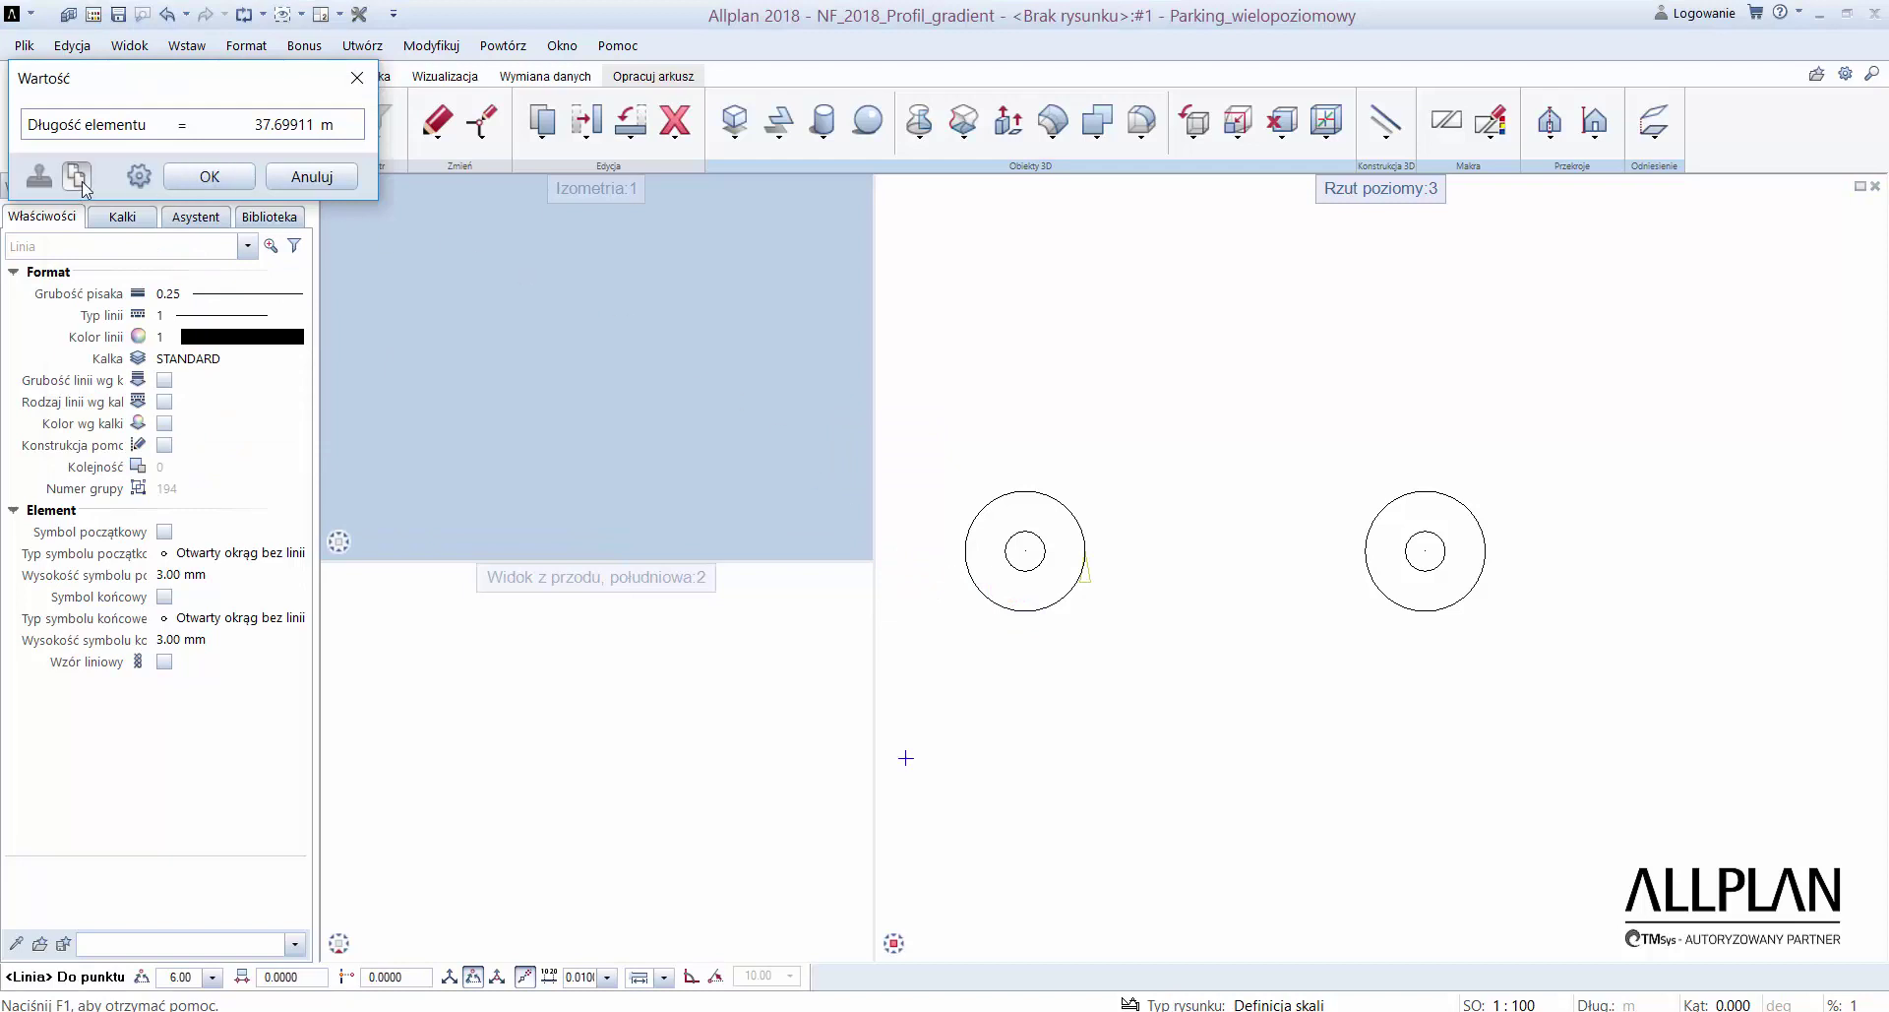
{"action": "left_click", "coordinate": [210, 176]}
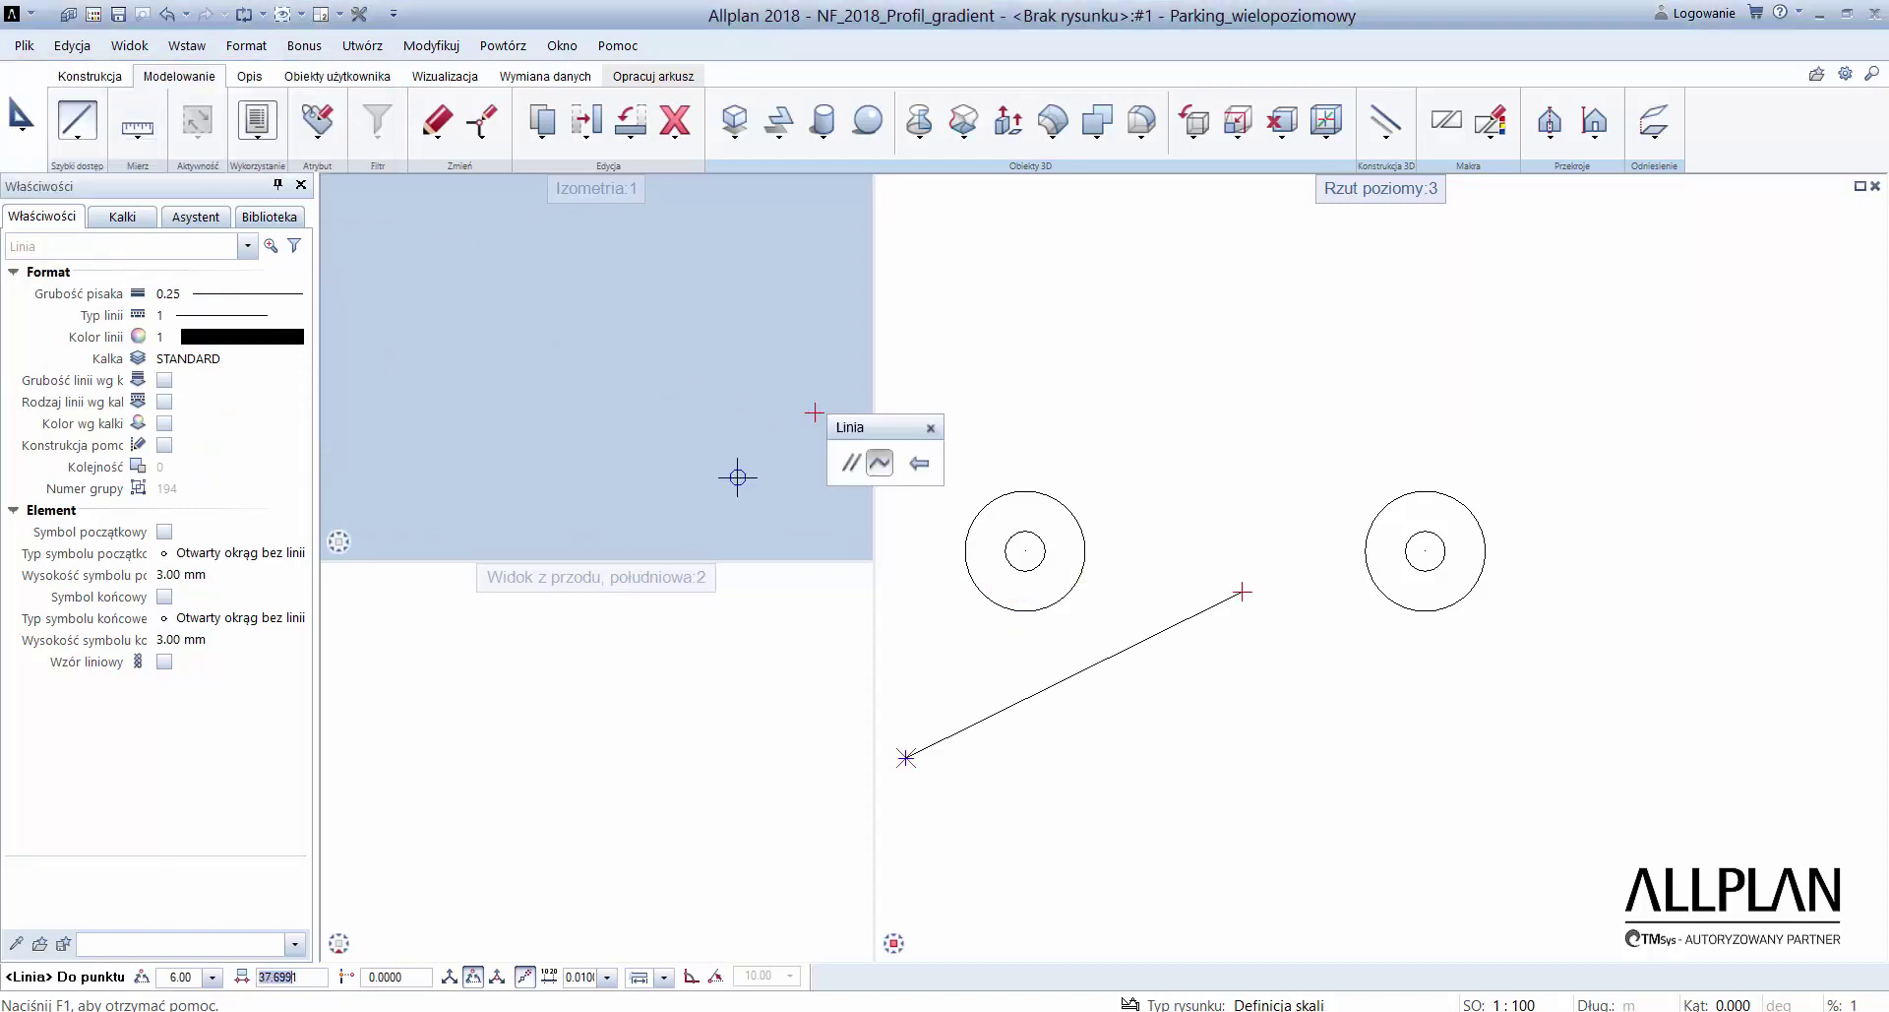
{"action": "key", "text": "Return"}
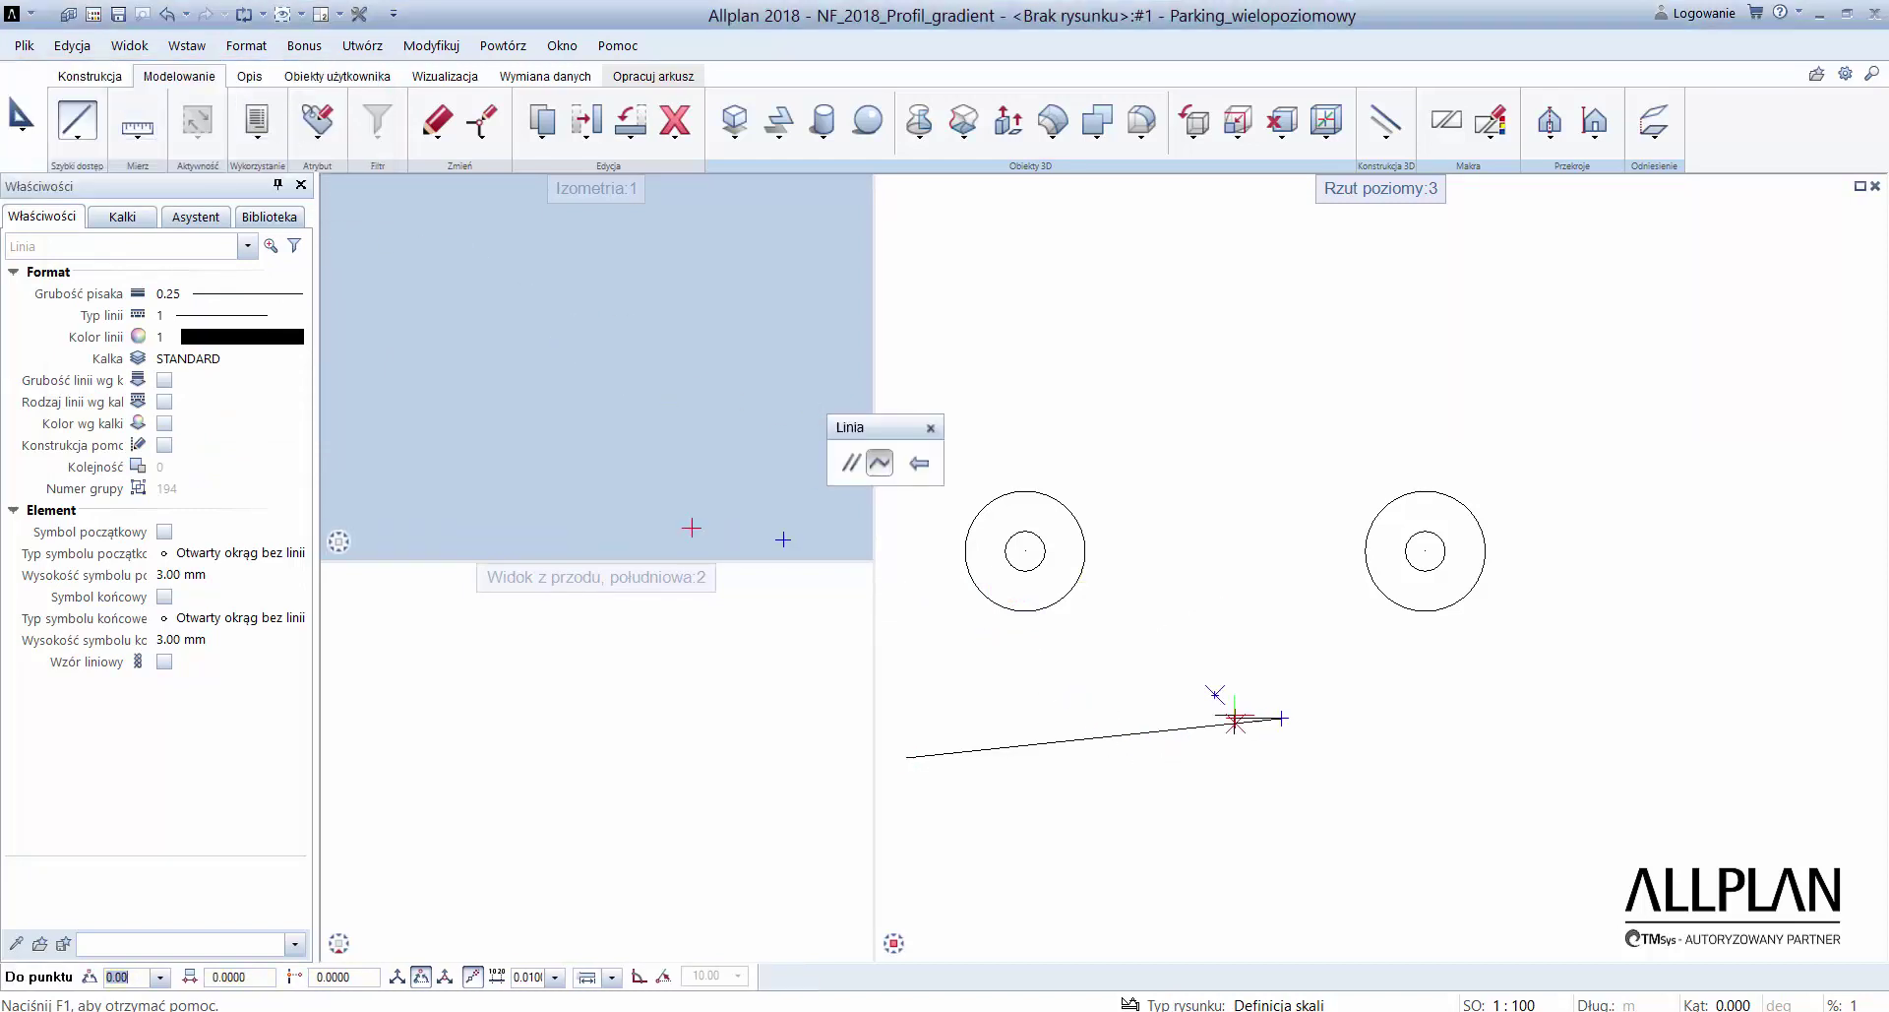
{"action": "key", "text": "Escape"}
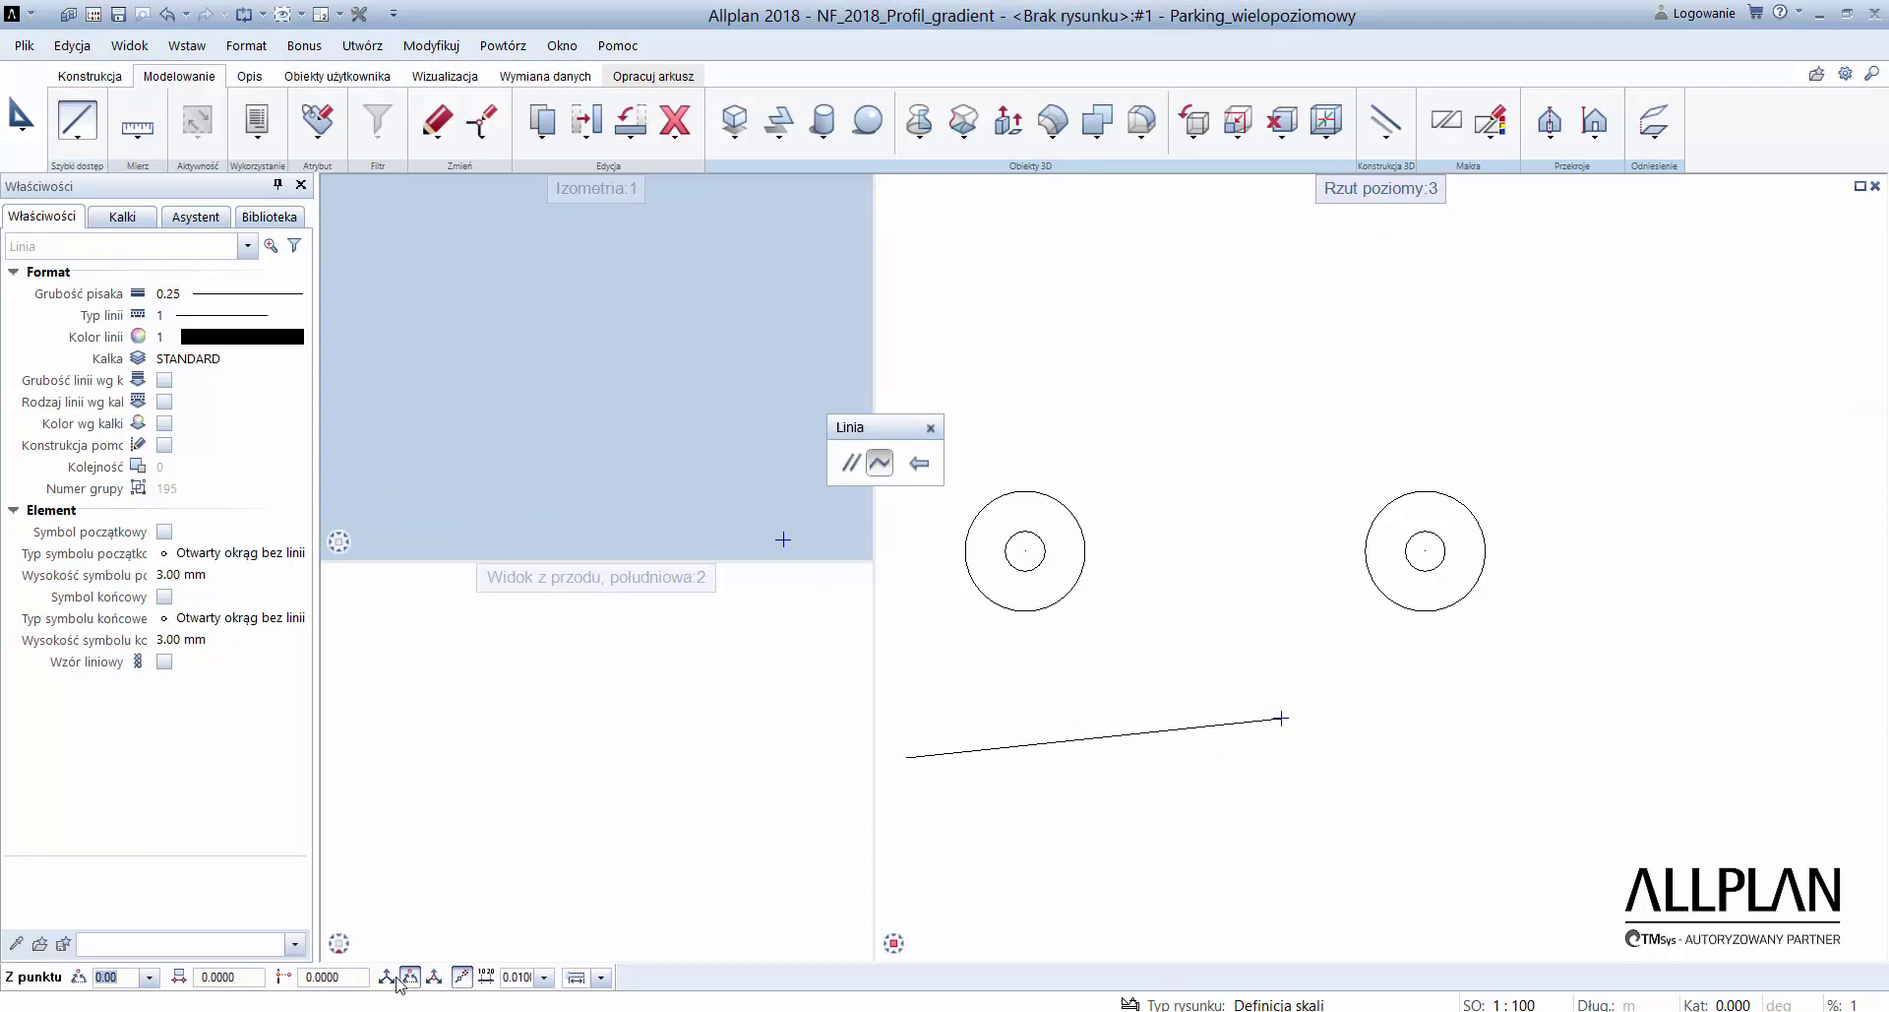
{"action": "key", "text": "Escape"}
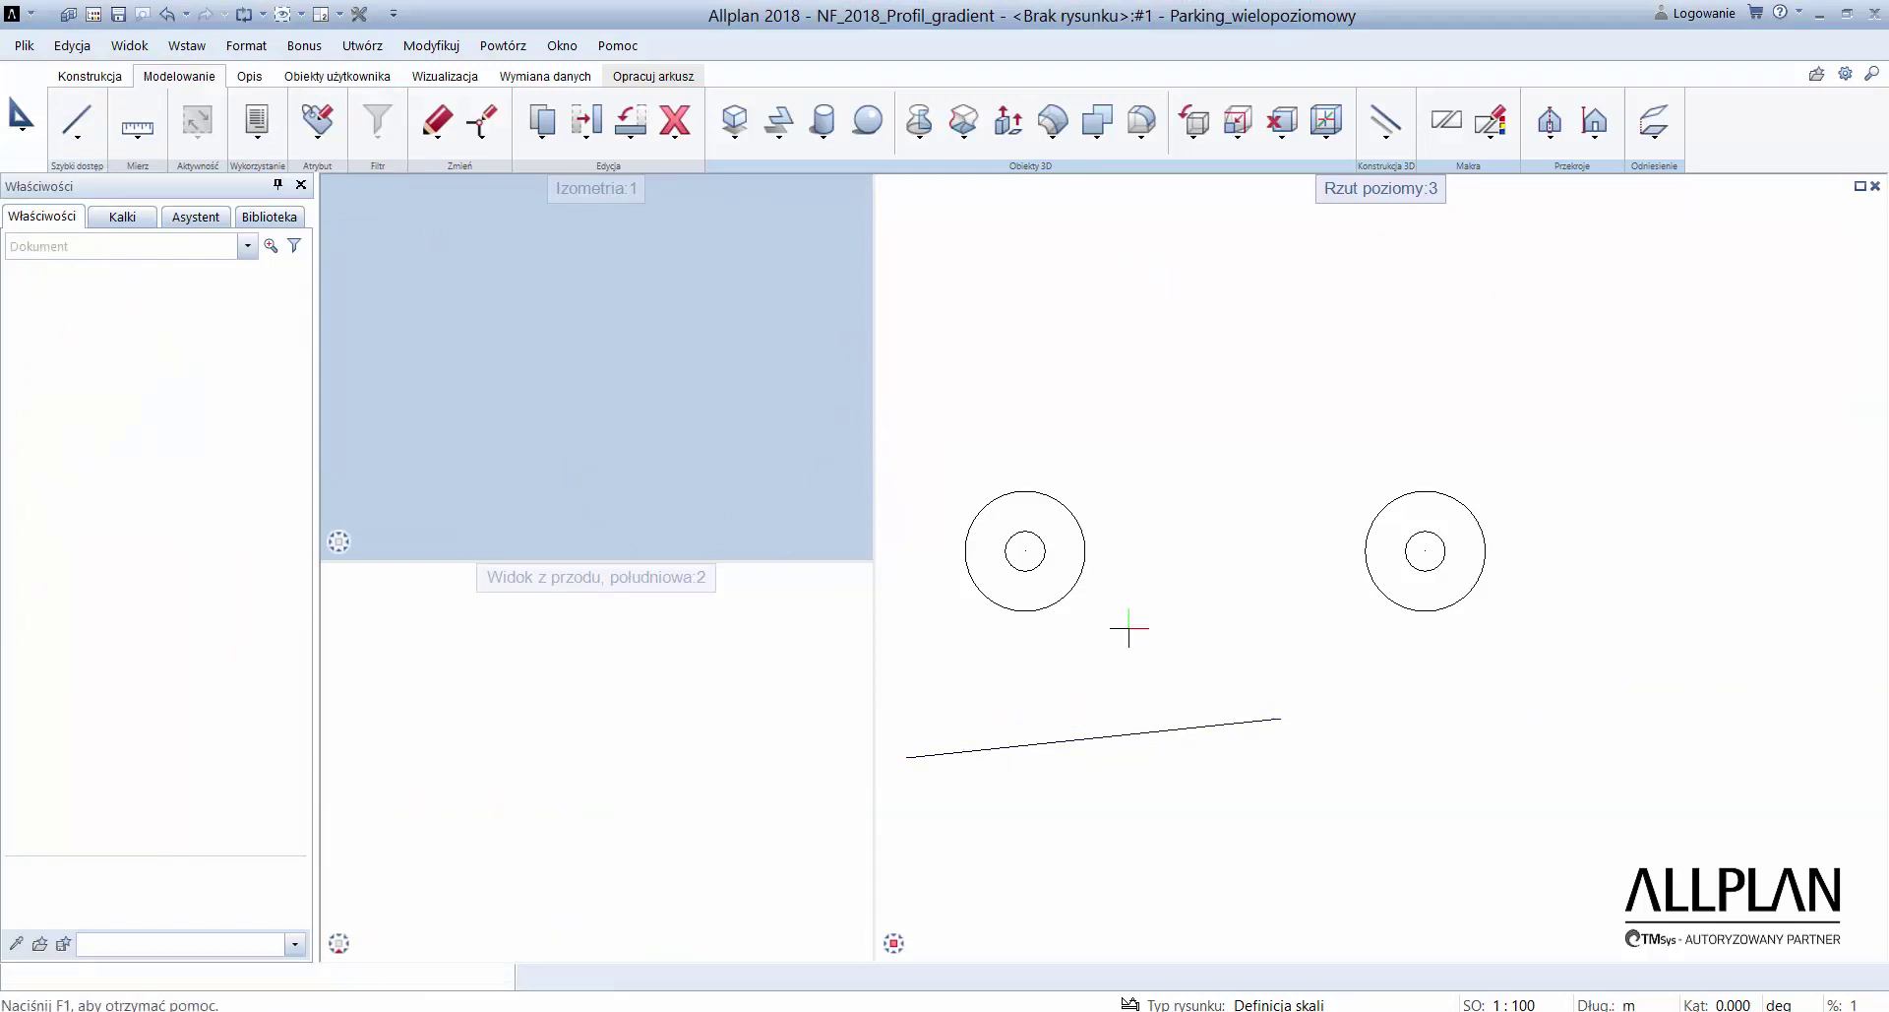
- Create a helix from each left circle, with the sloping line as gradient both times
{"action": "left_click", "coordinate": [1393, 144]}
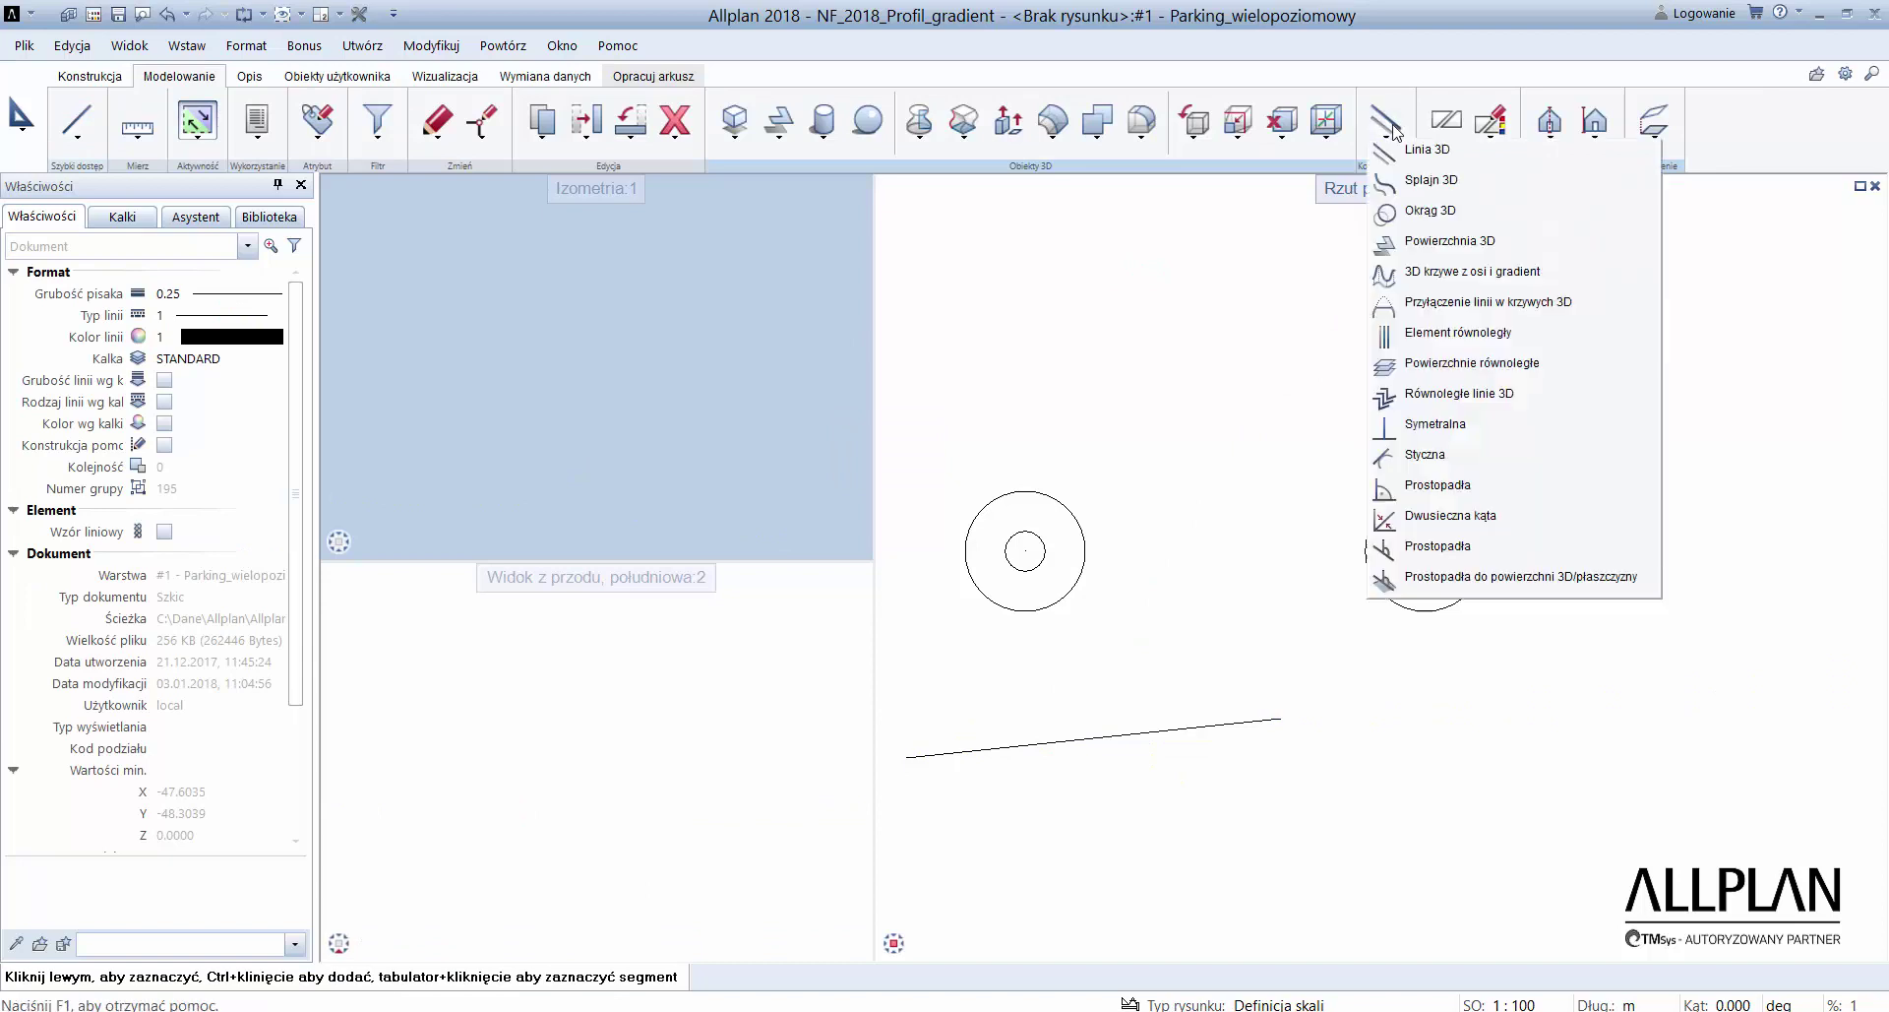
{"action": "left_click", "coordinate": [1436, 272]}
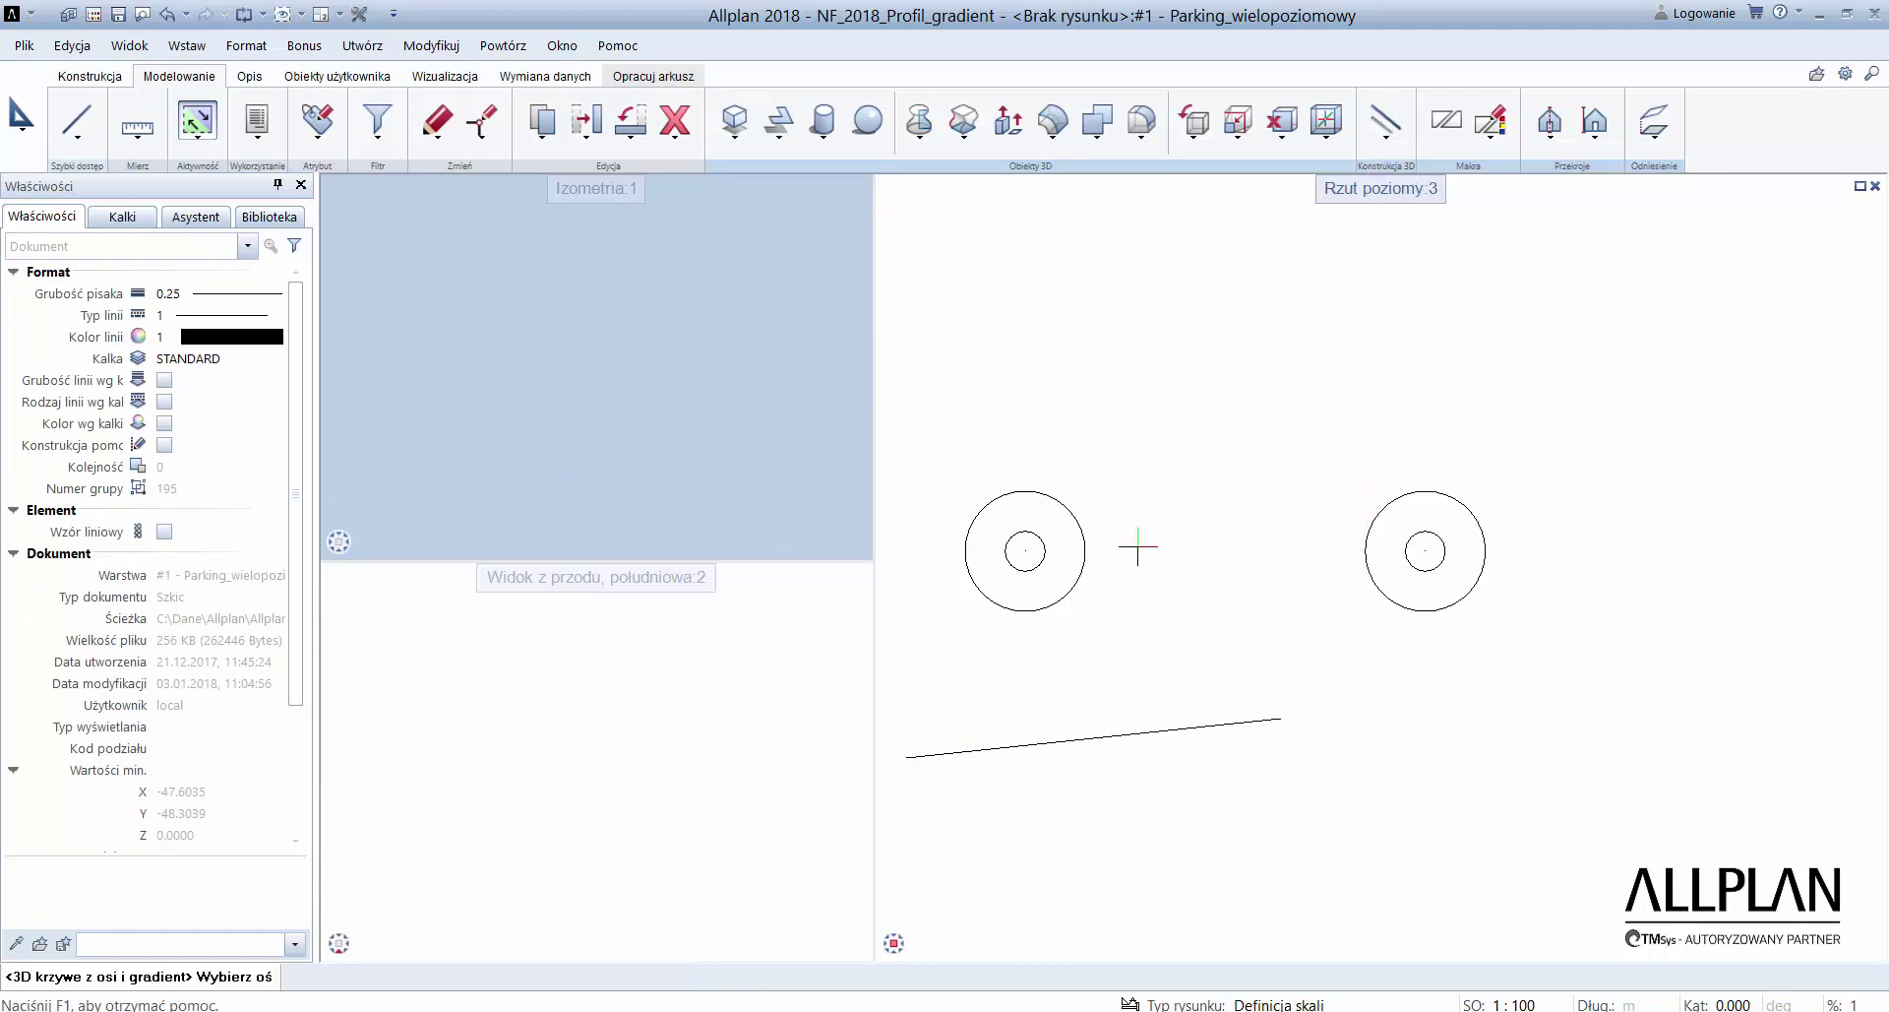
{"action": "left_click", "coordinate": [1092, 738]}
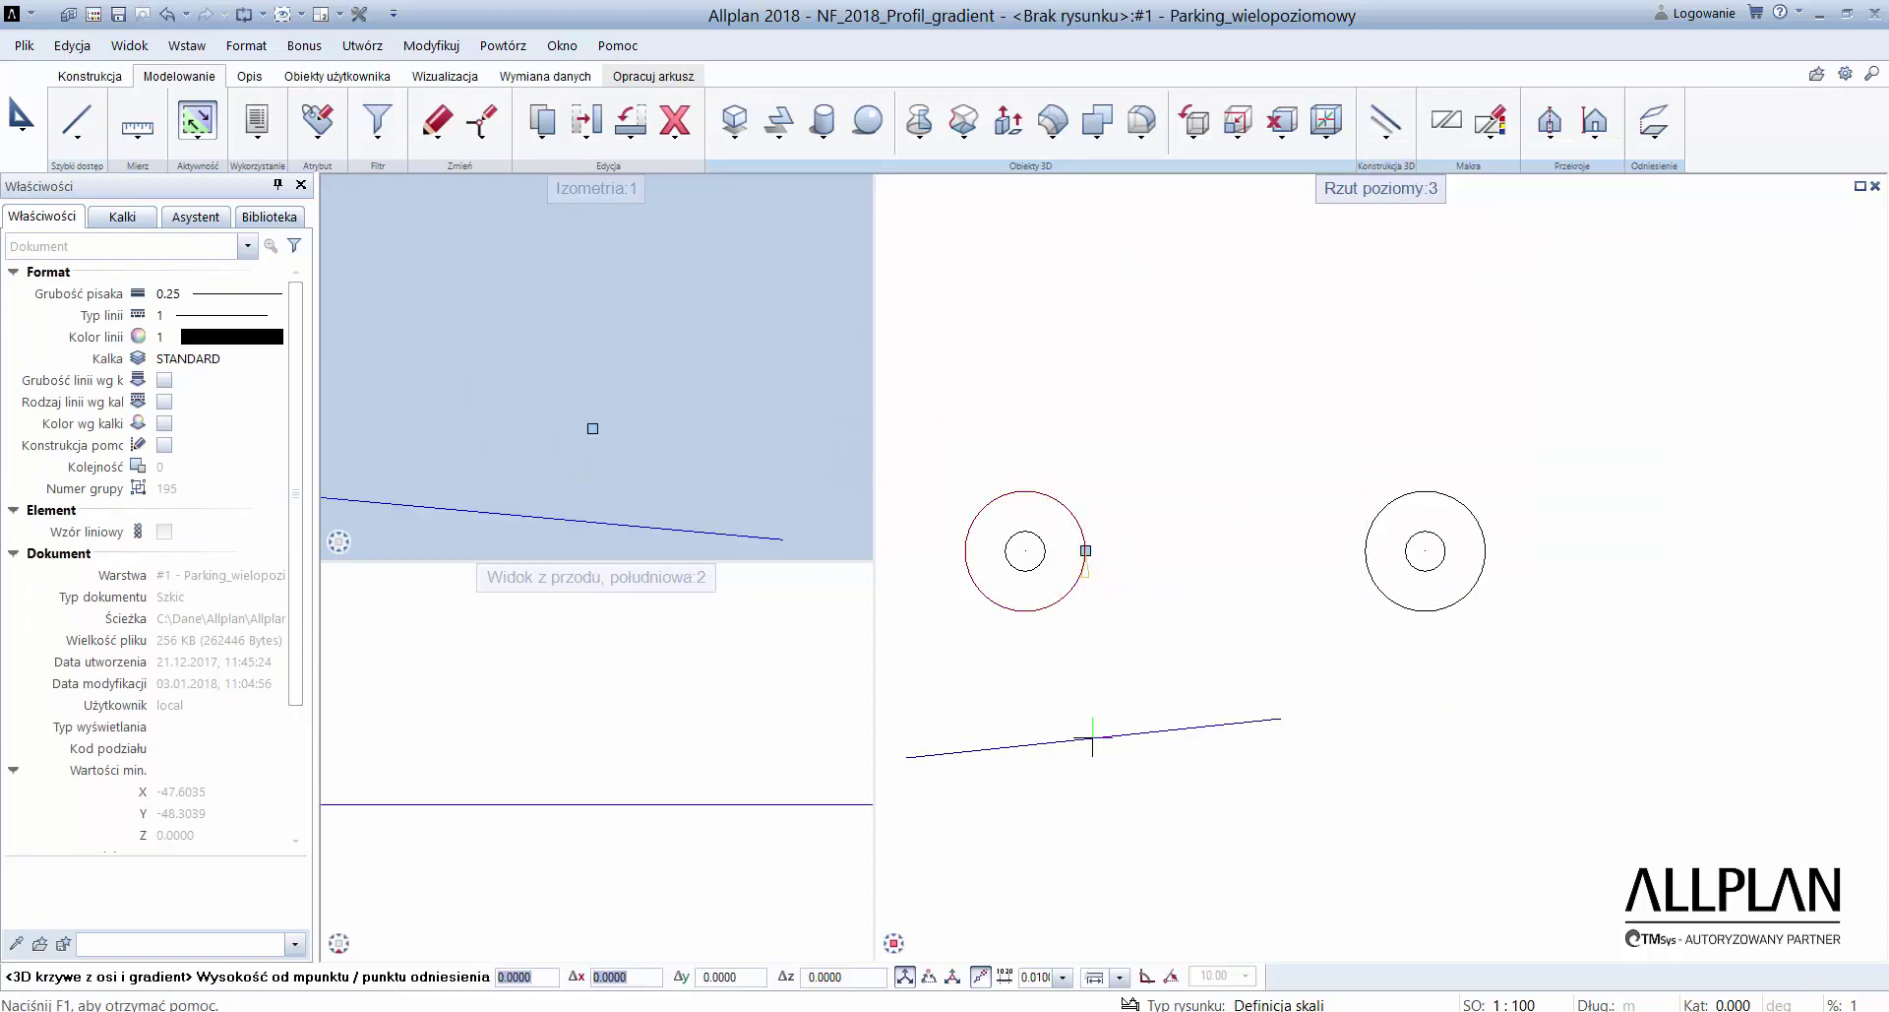
{"action": "key", "text": "Return"}
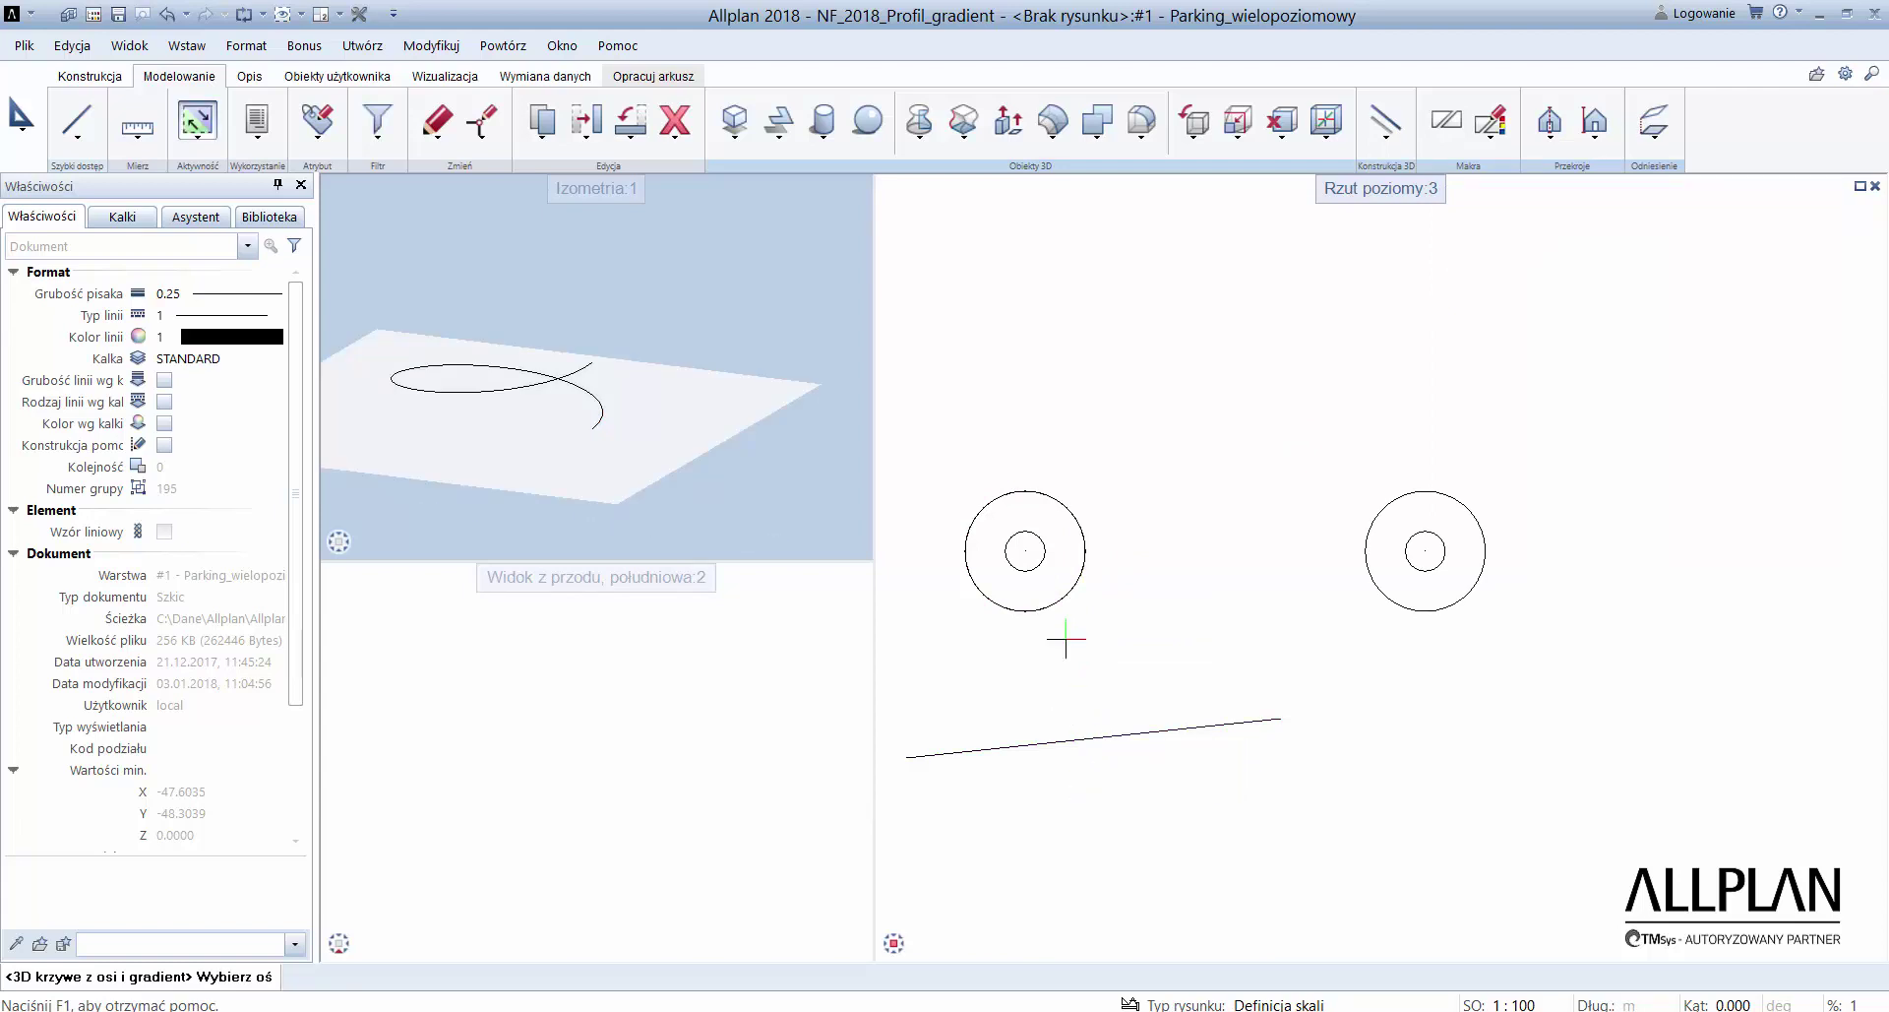
{"action": "left_click", "coordinate": [1046, 553]}
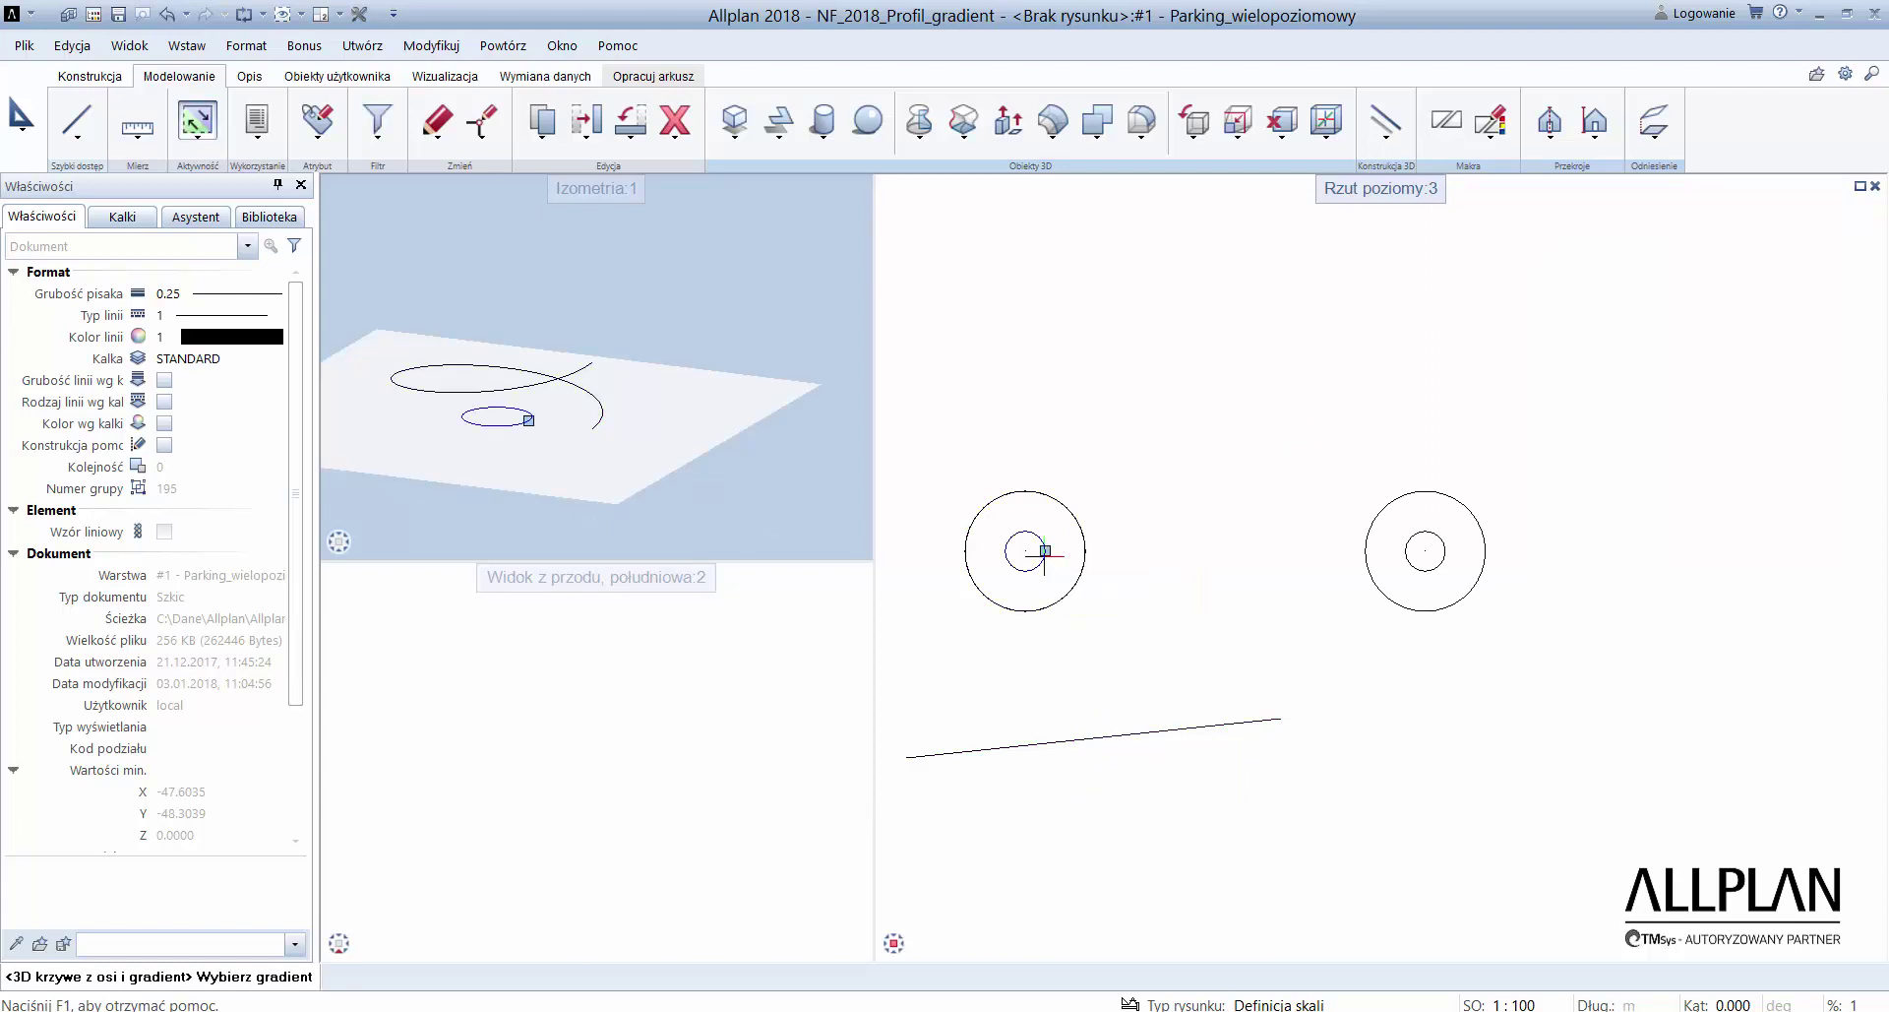
{"action": "left_click", "coordinate": [1076, 741]}
{"action": "key", "text": "Return"}
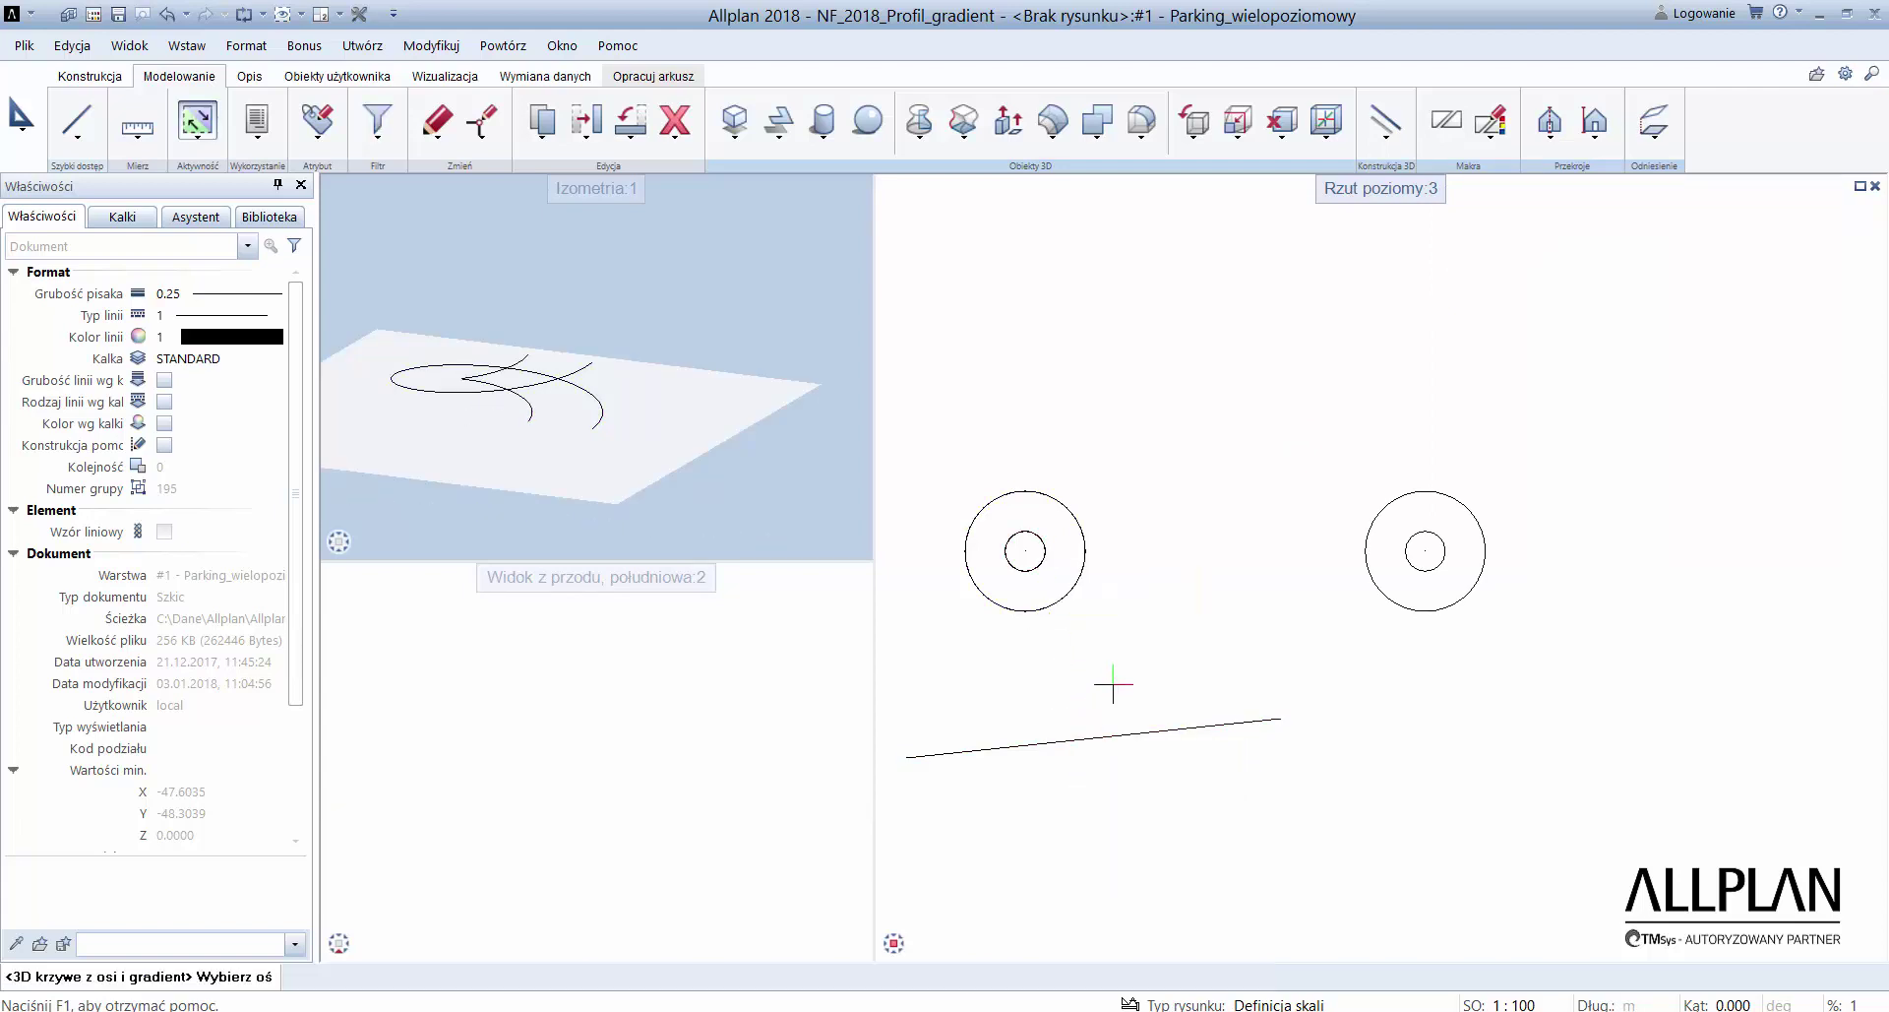
{"action": "key", "text": "Escape"}
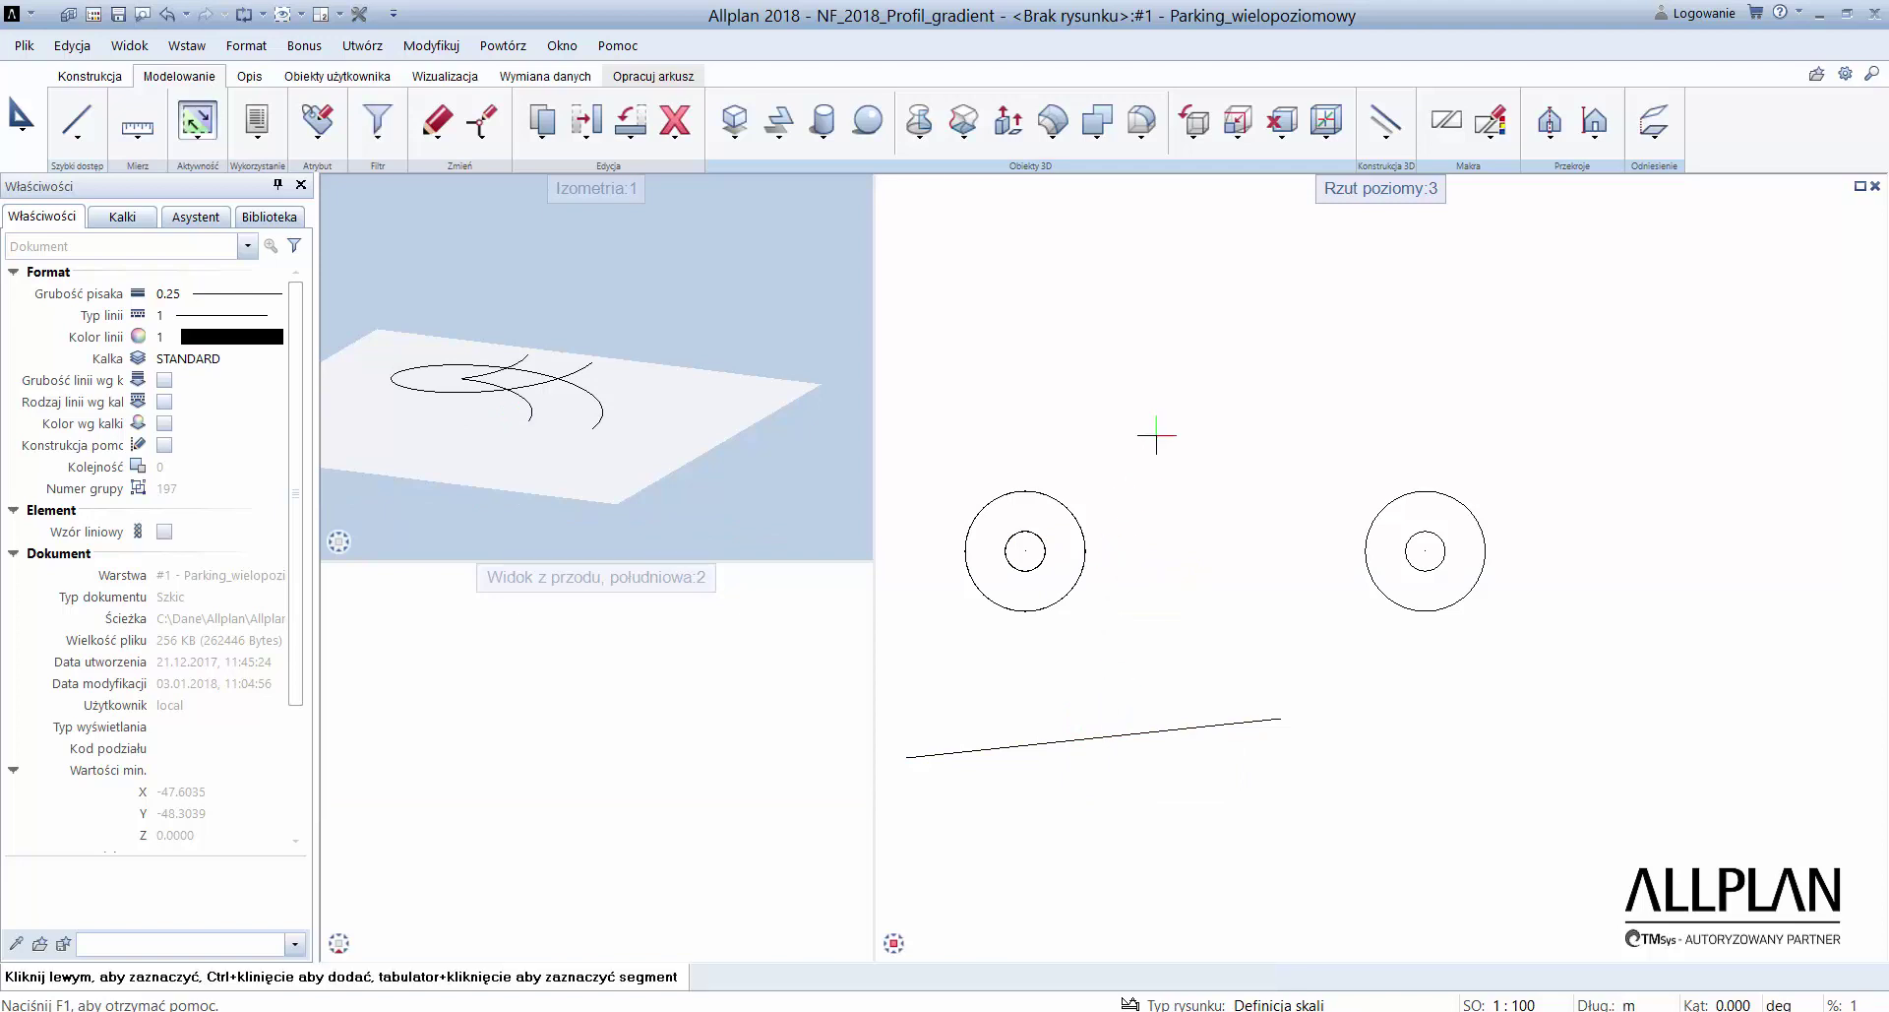
- Draw a 3D line from the inner helix's end to the outer helix's end
{"action": "left_click", "coordinate": [1391, 137]}
{"action": "left_click", "coordinate": [1417, 167]}
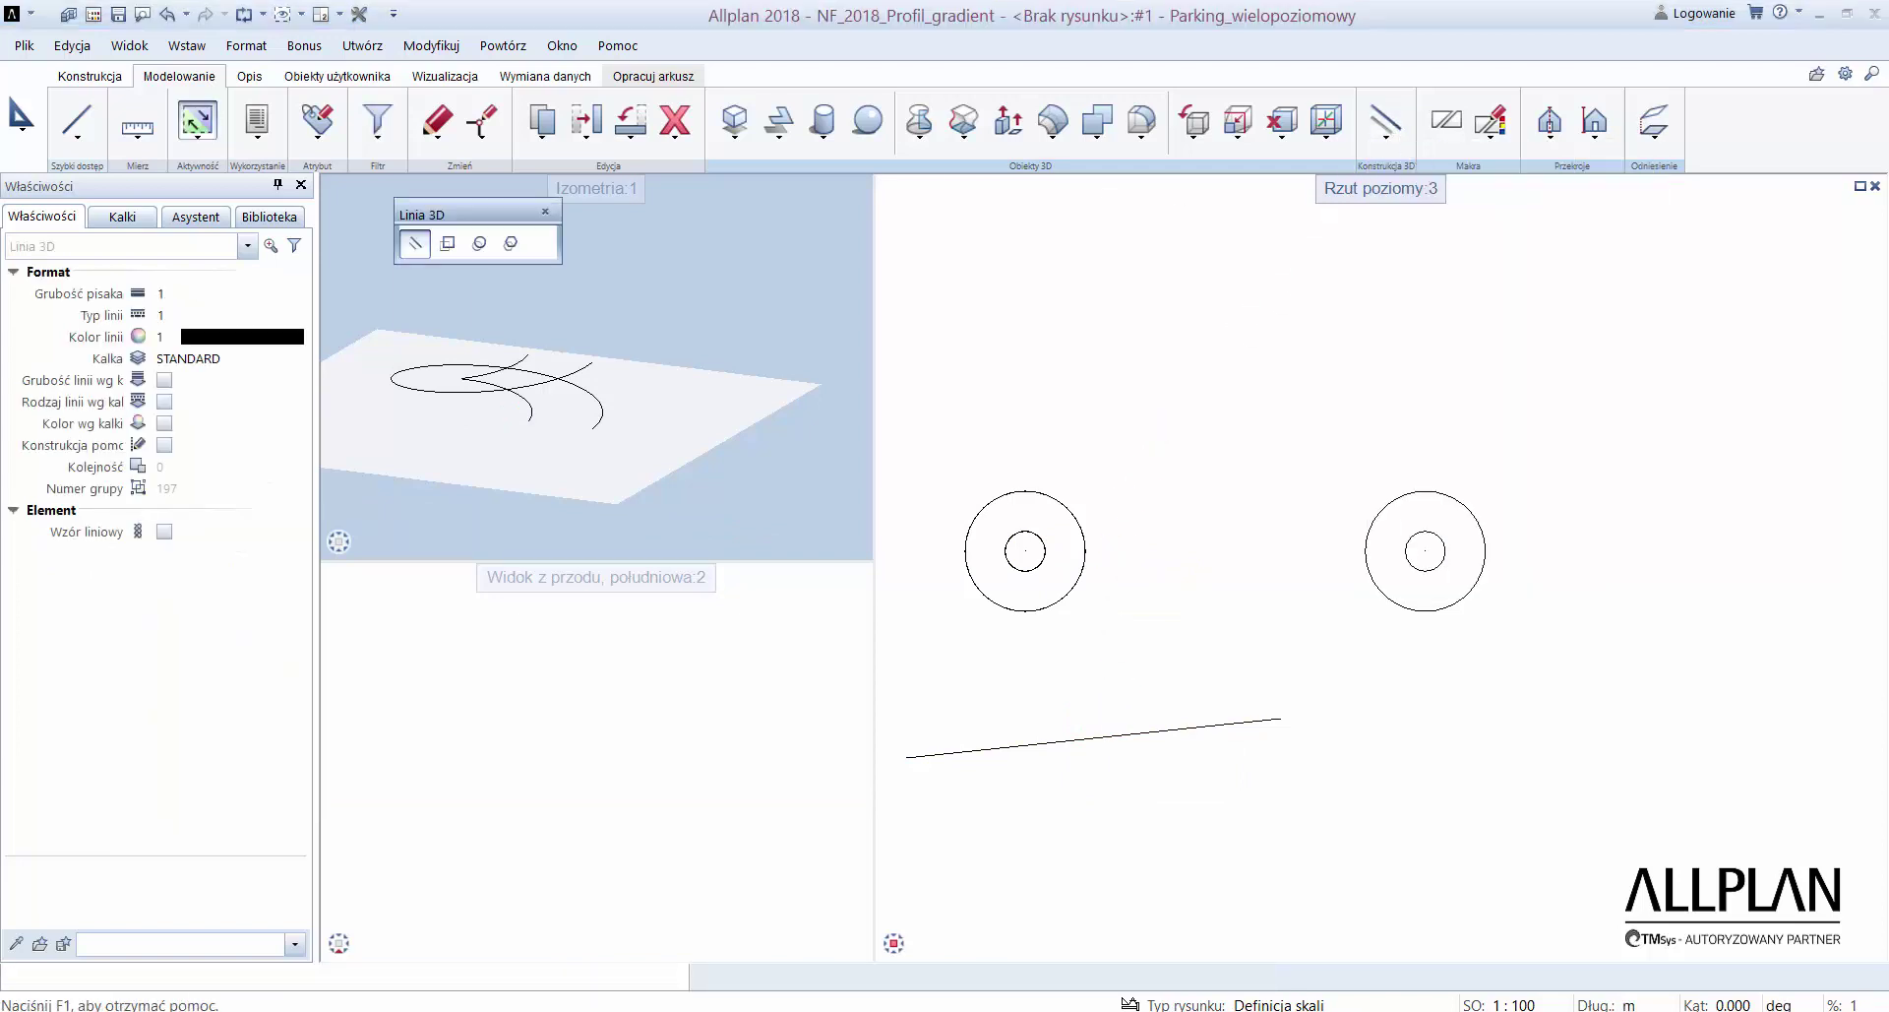
{"action": "scroll", "coordinate": [536, 358], "scroll_direction": "up", "scroll_amount": 2}
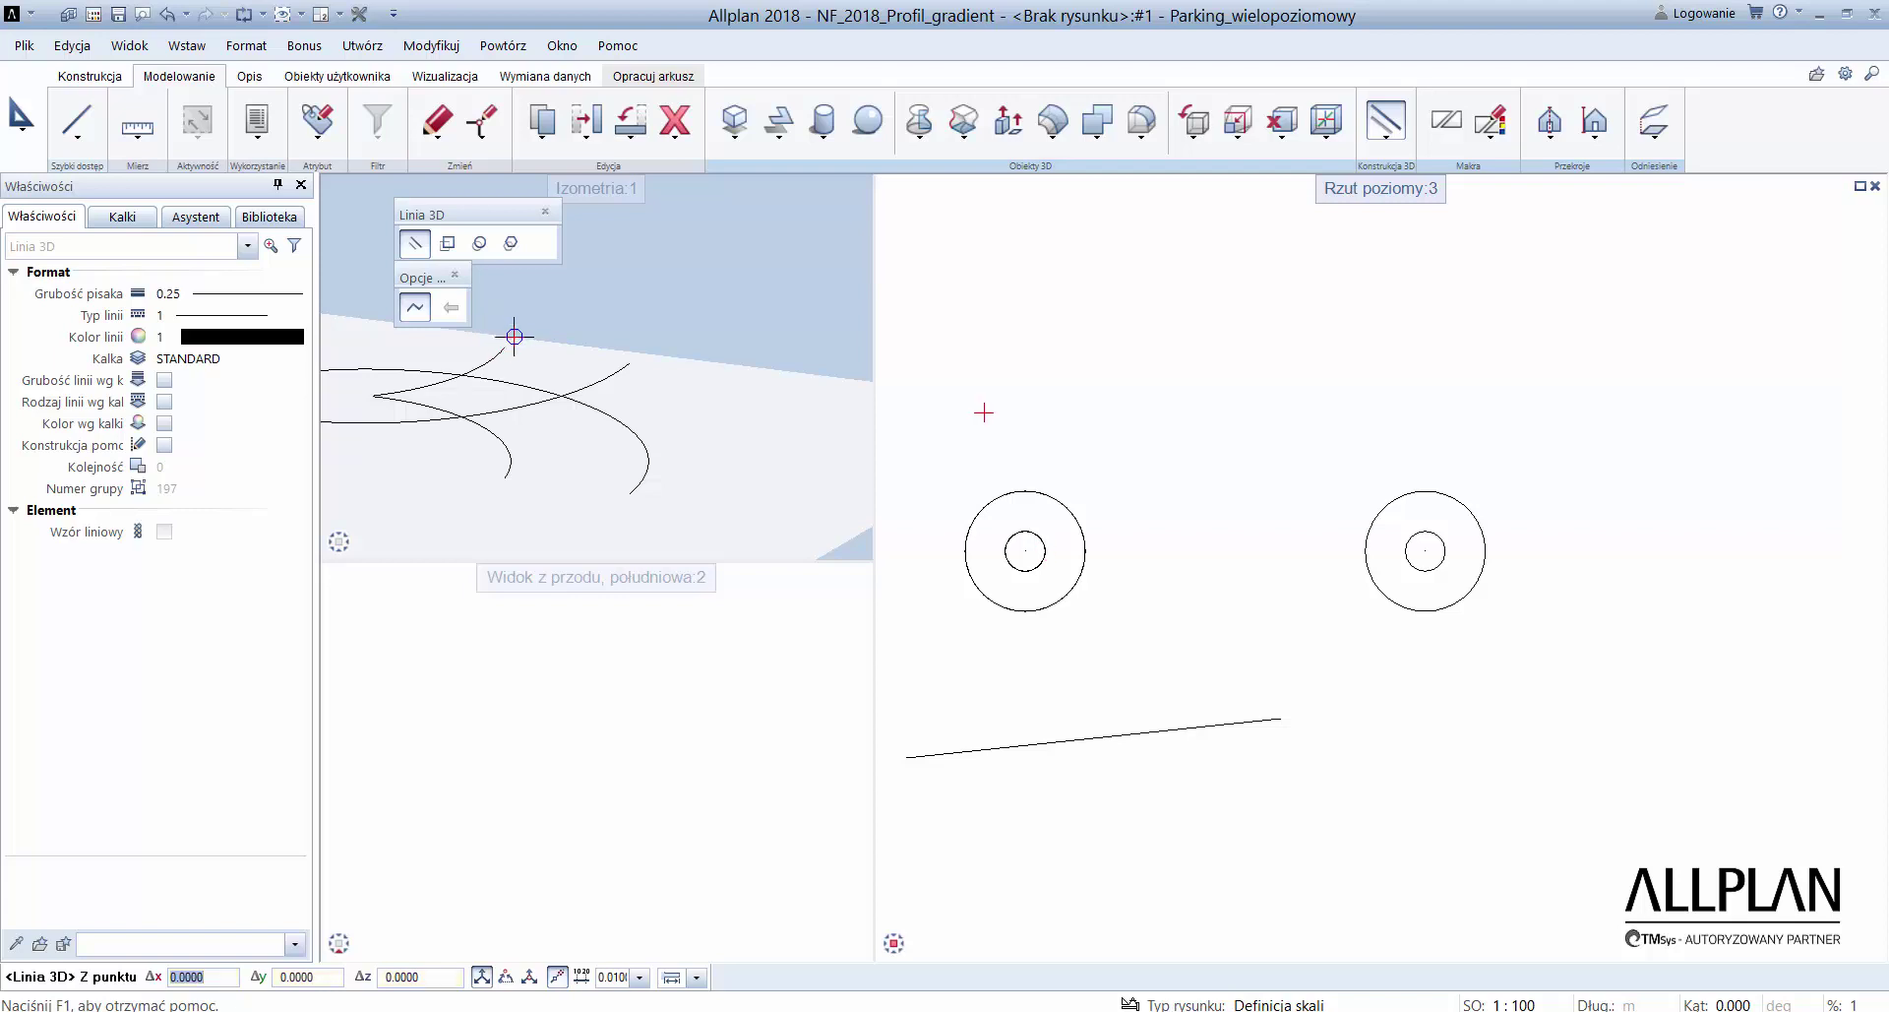
{"action": "left_click", "coordinate": [505, 347]}
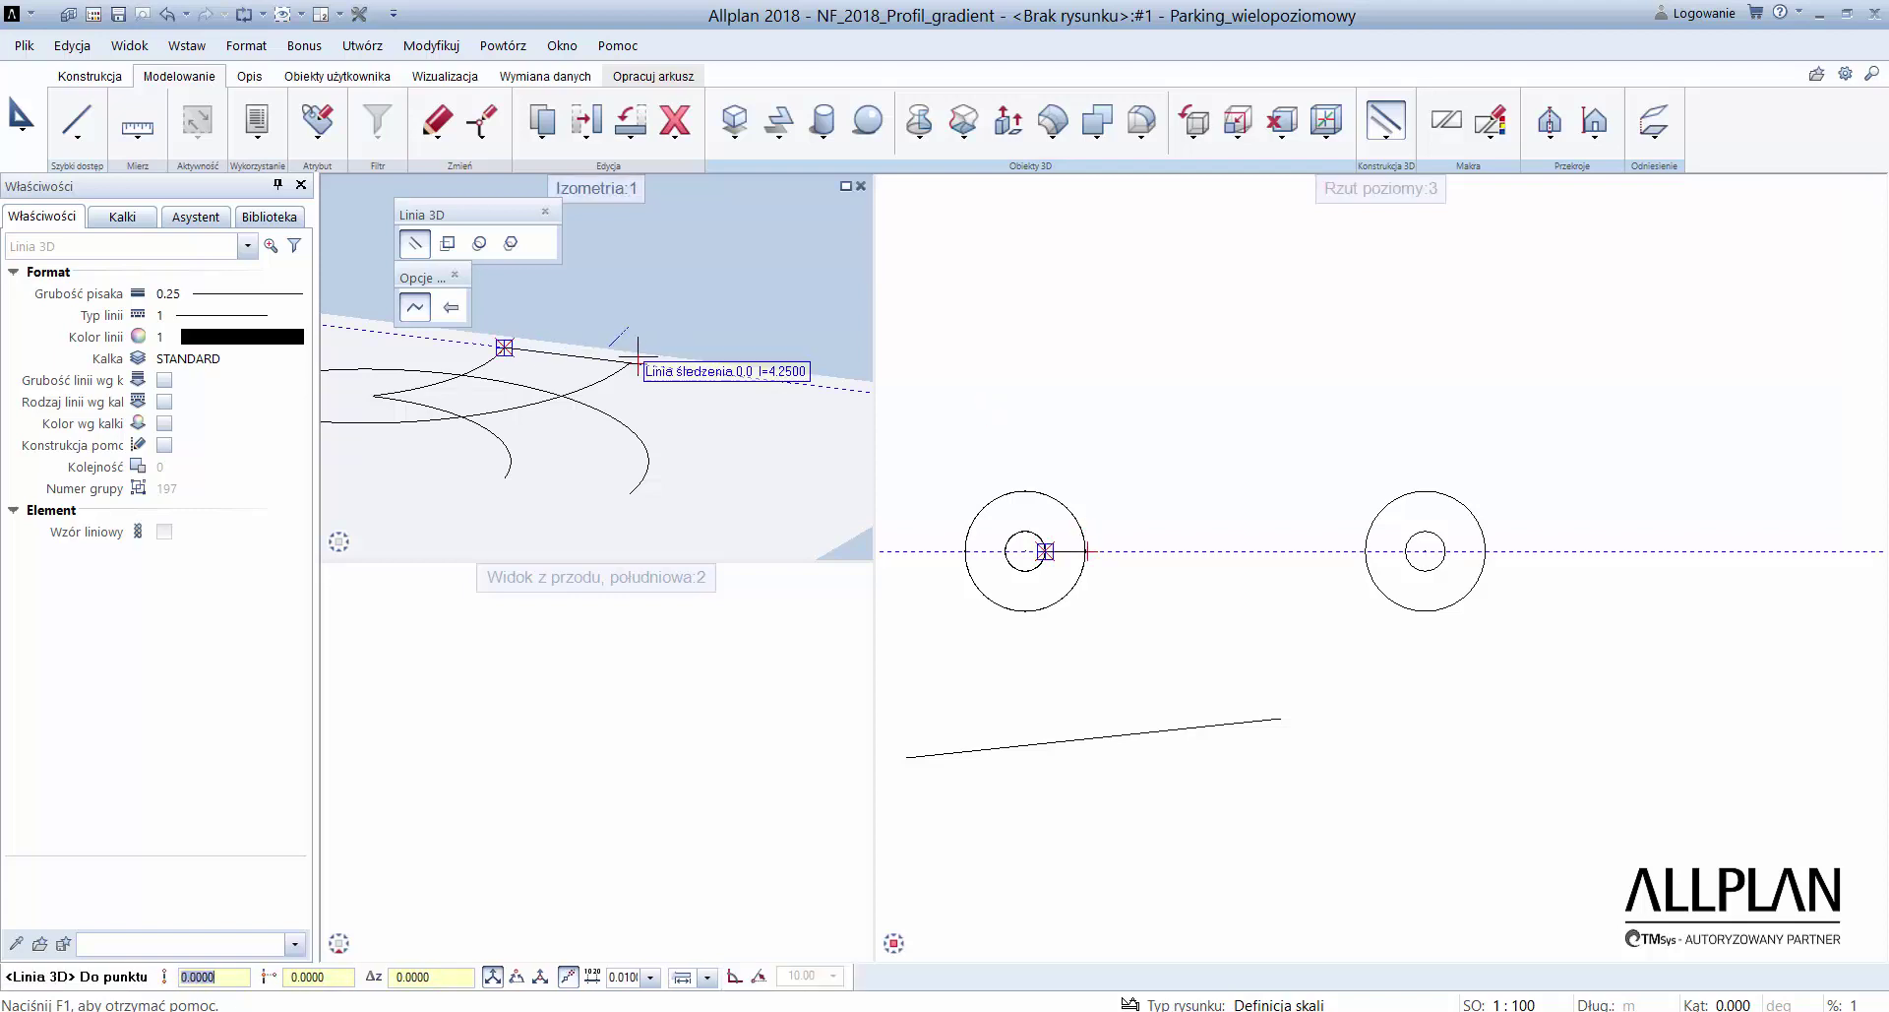
{"action": "key", "text": "Escape"}
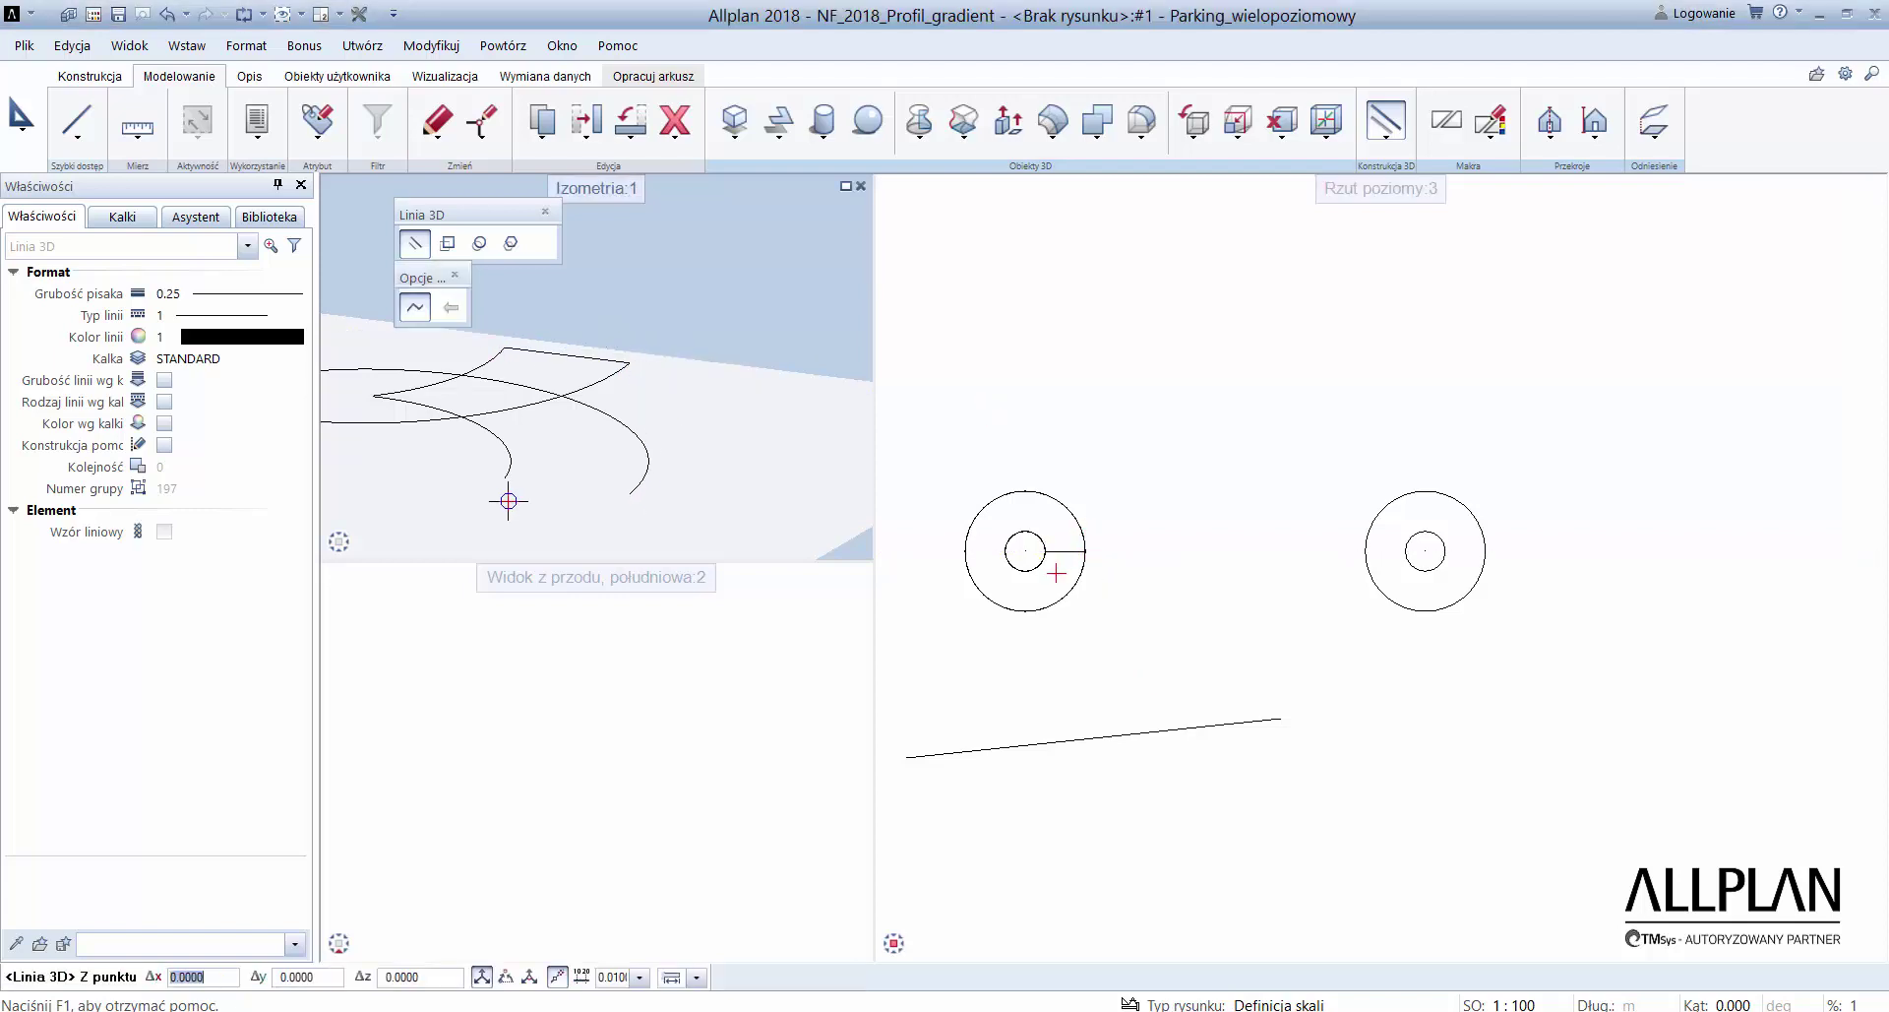
{"action": "left_click", "coordinate": [505, 478]}
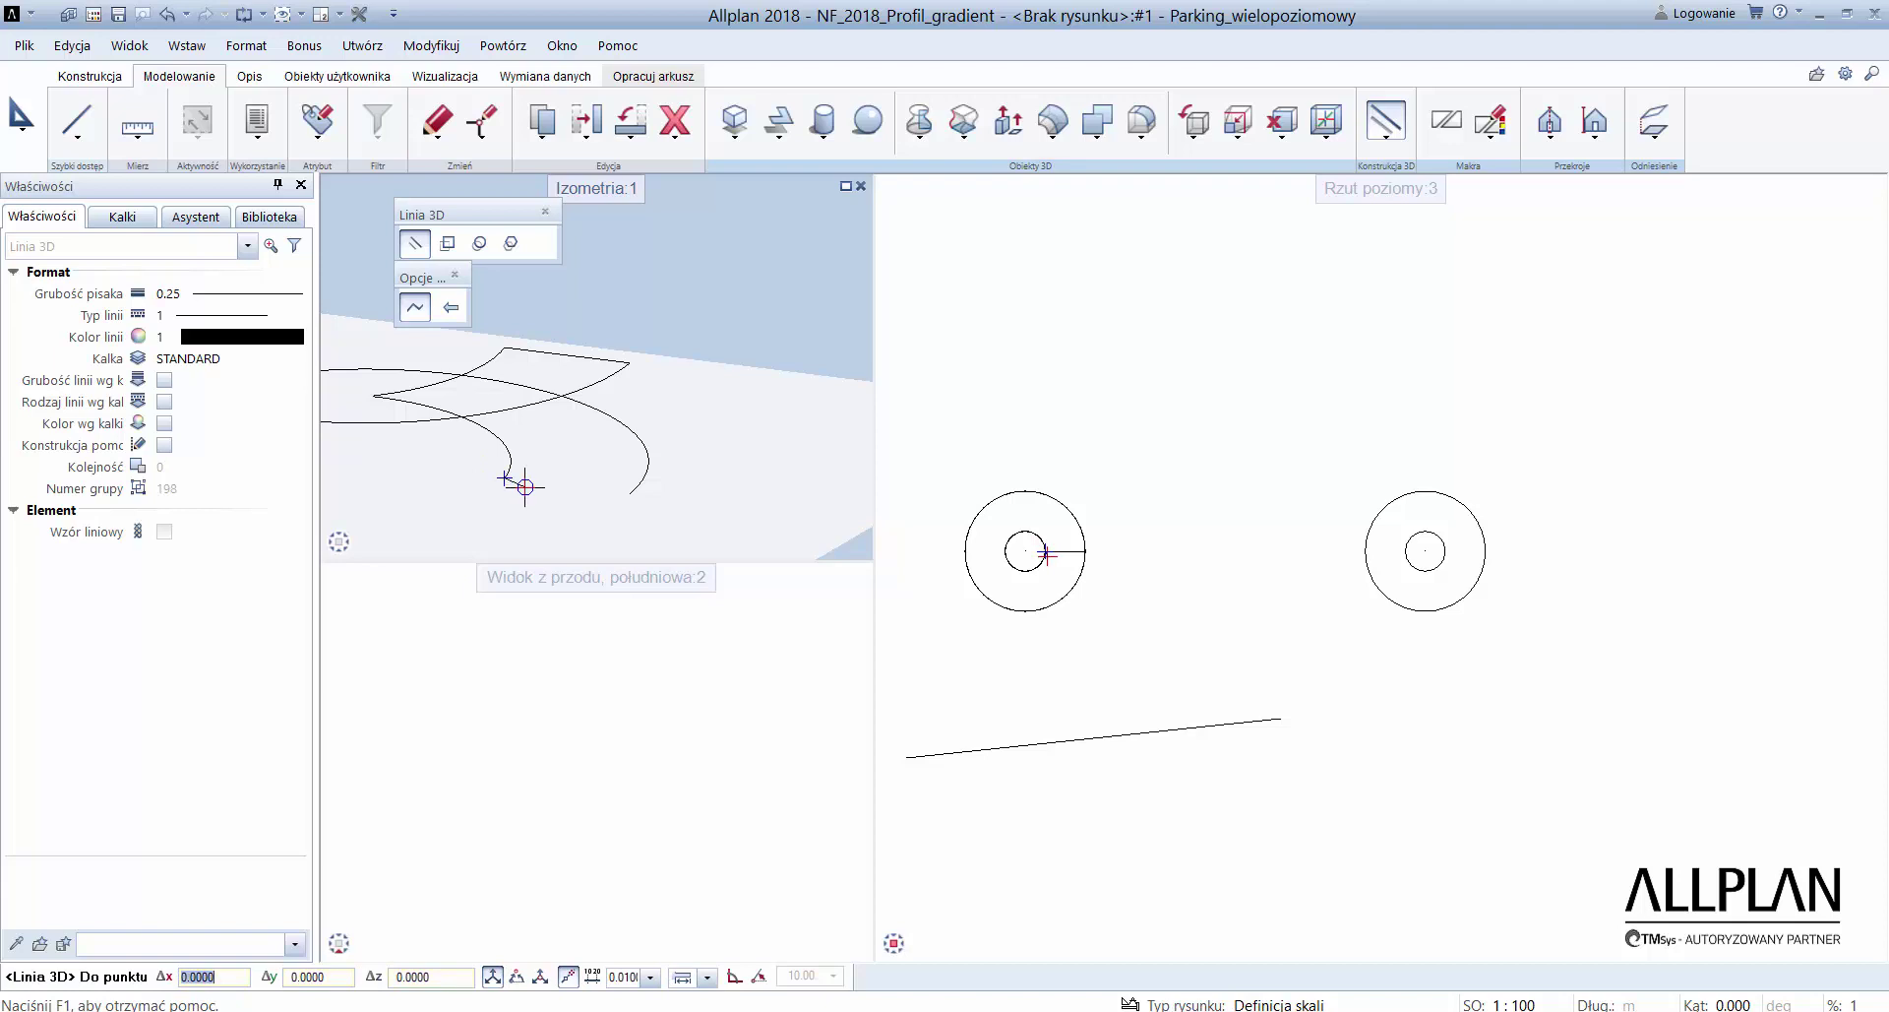
{"action": "left_click", "coordinate": [625, 492]}
{"action": "middle_click_drag", "start_coordinate": [493, 434], "coordinate": [545, 430], "text": "shift"}
{"action": "key", "text": "Escape"}
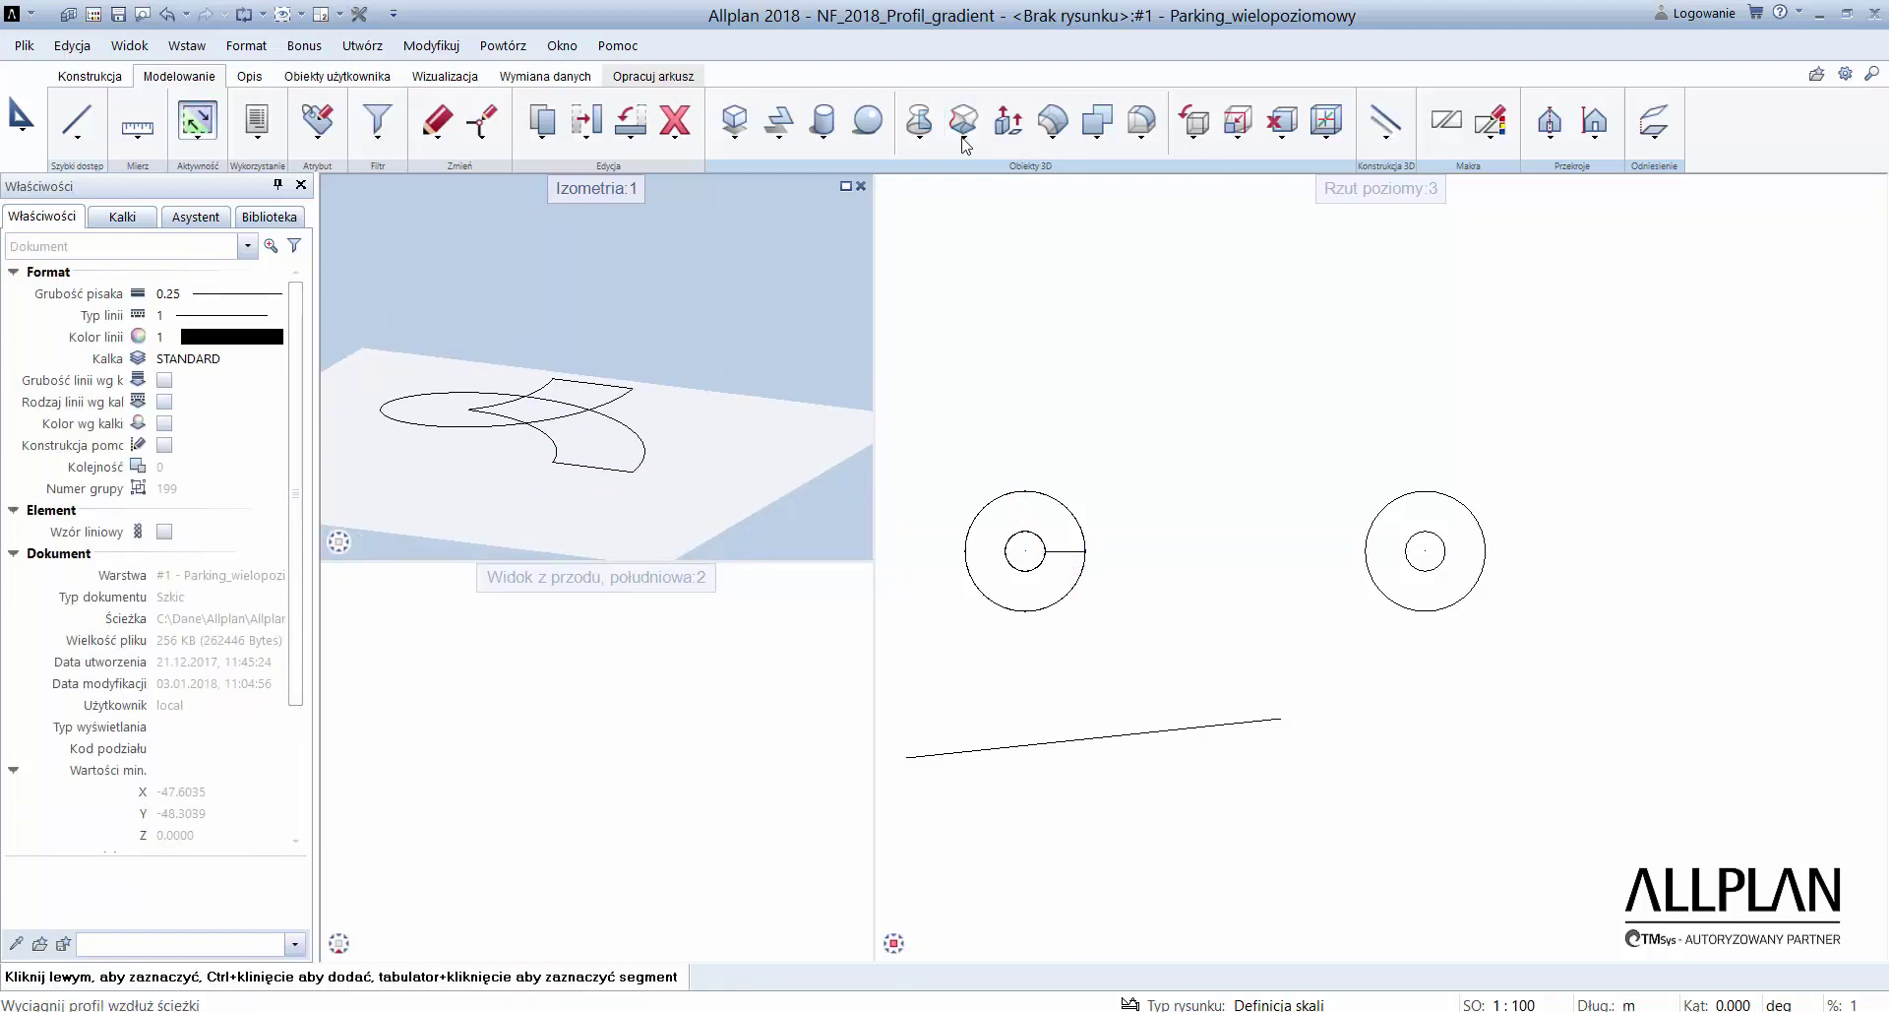
- Sweep the radial 3D line profile along the spiral curve path into a shaded ramp surface
{"action": "left_click", "coordinate": [964, 142]}
{"action": "left_click", "coordinate": [1023, 193]}
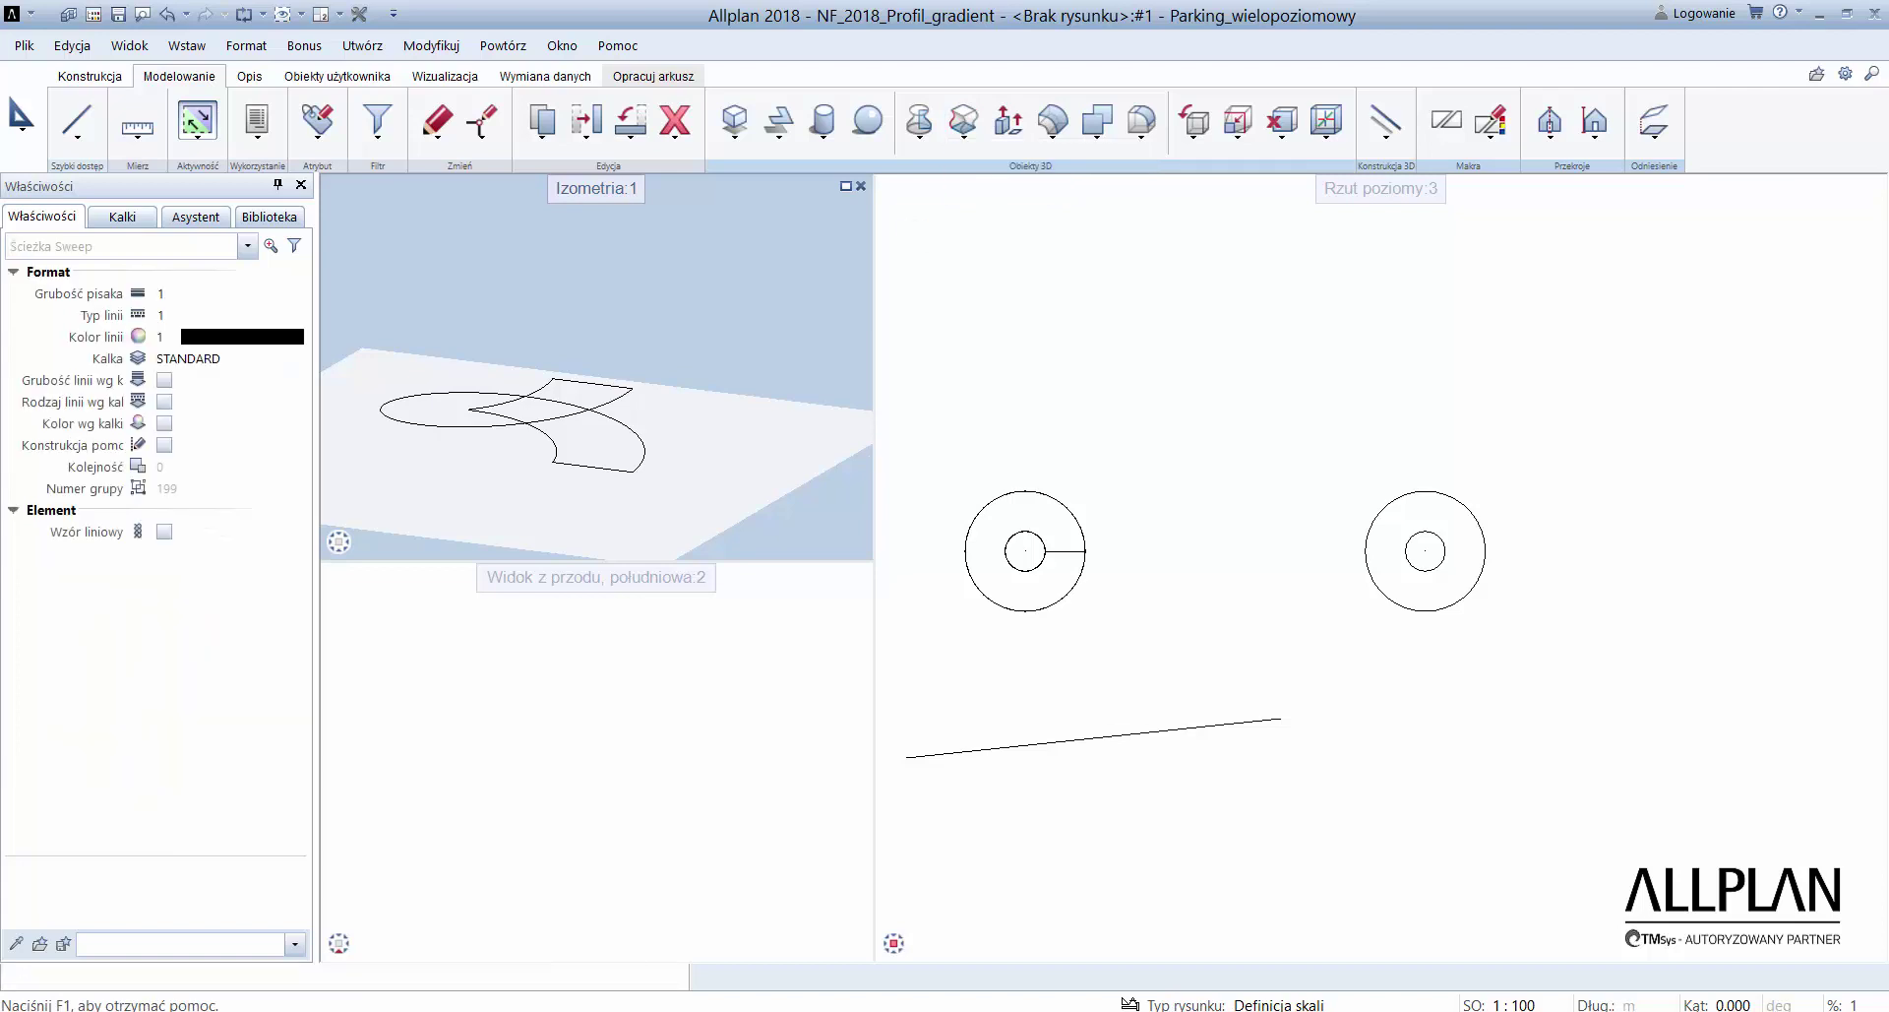
{"action": "left_click", "coordinate": [591, 461]}
{"action": "left_click", "coordinate": [618, 404]}
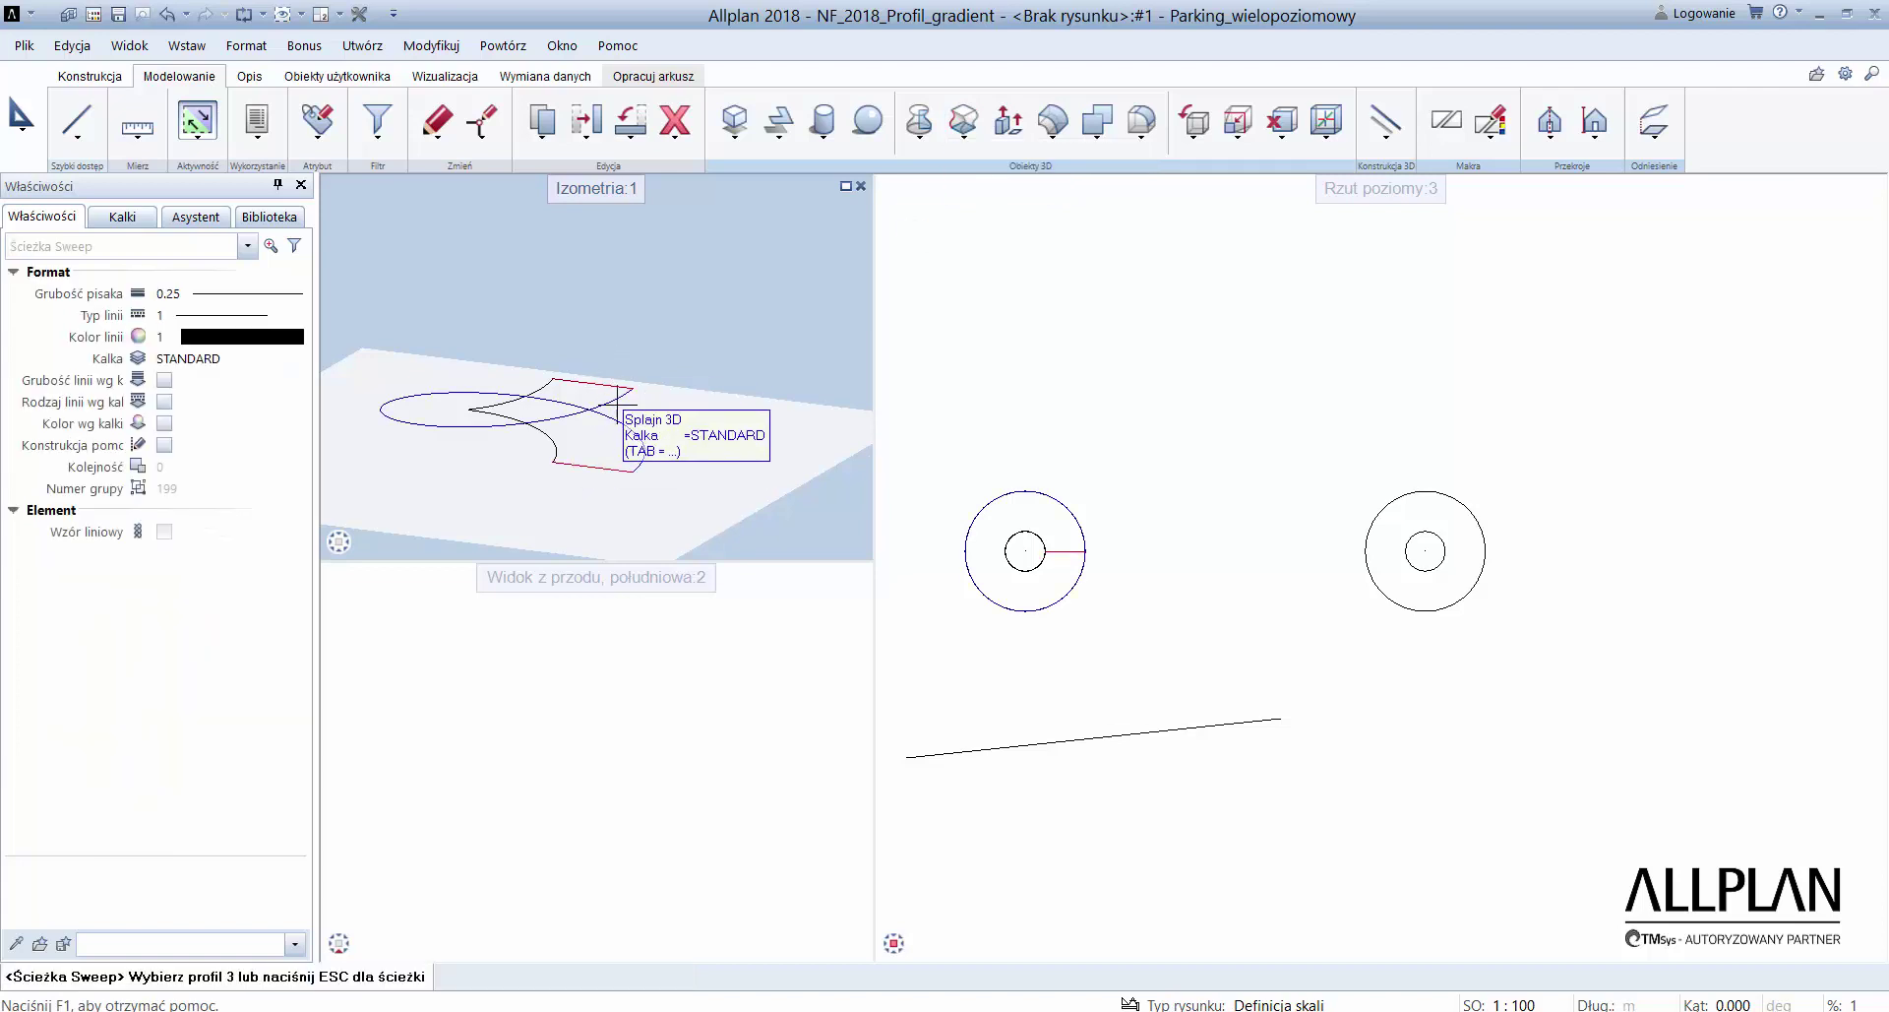
{"action": "key", "text": "Escape"}
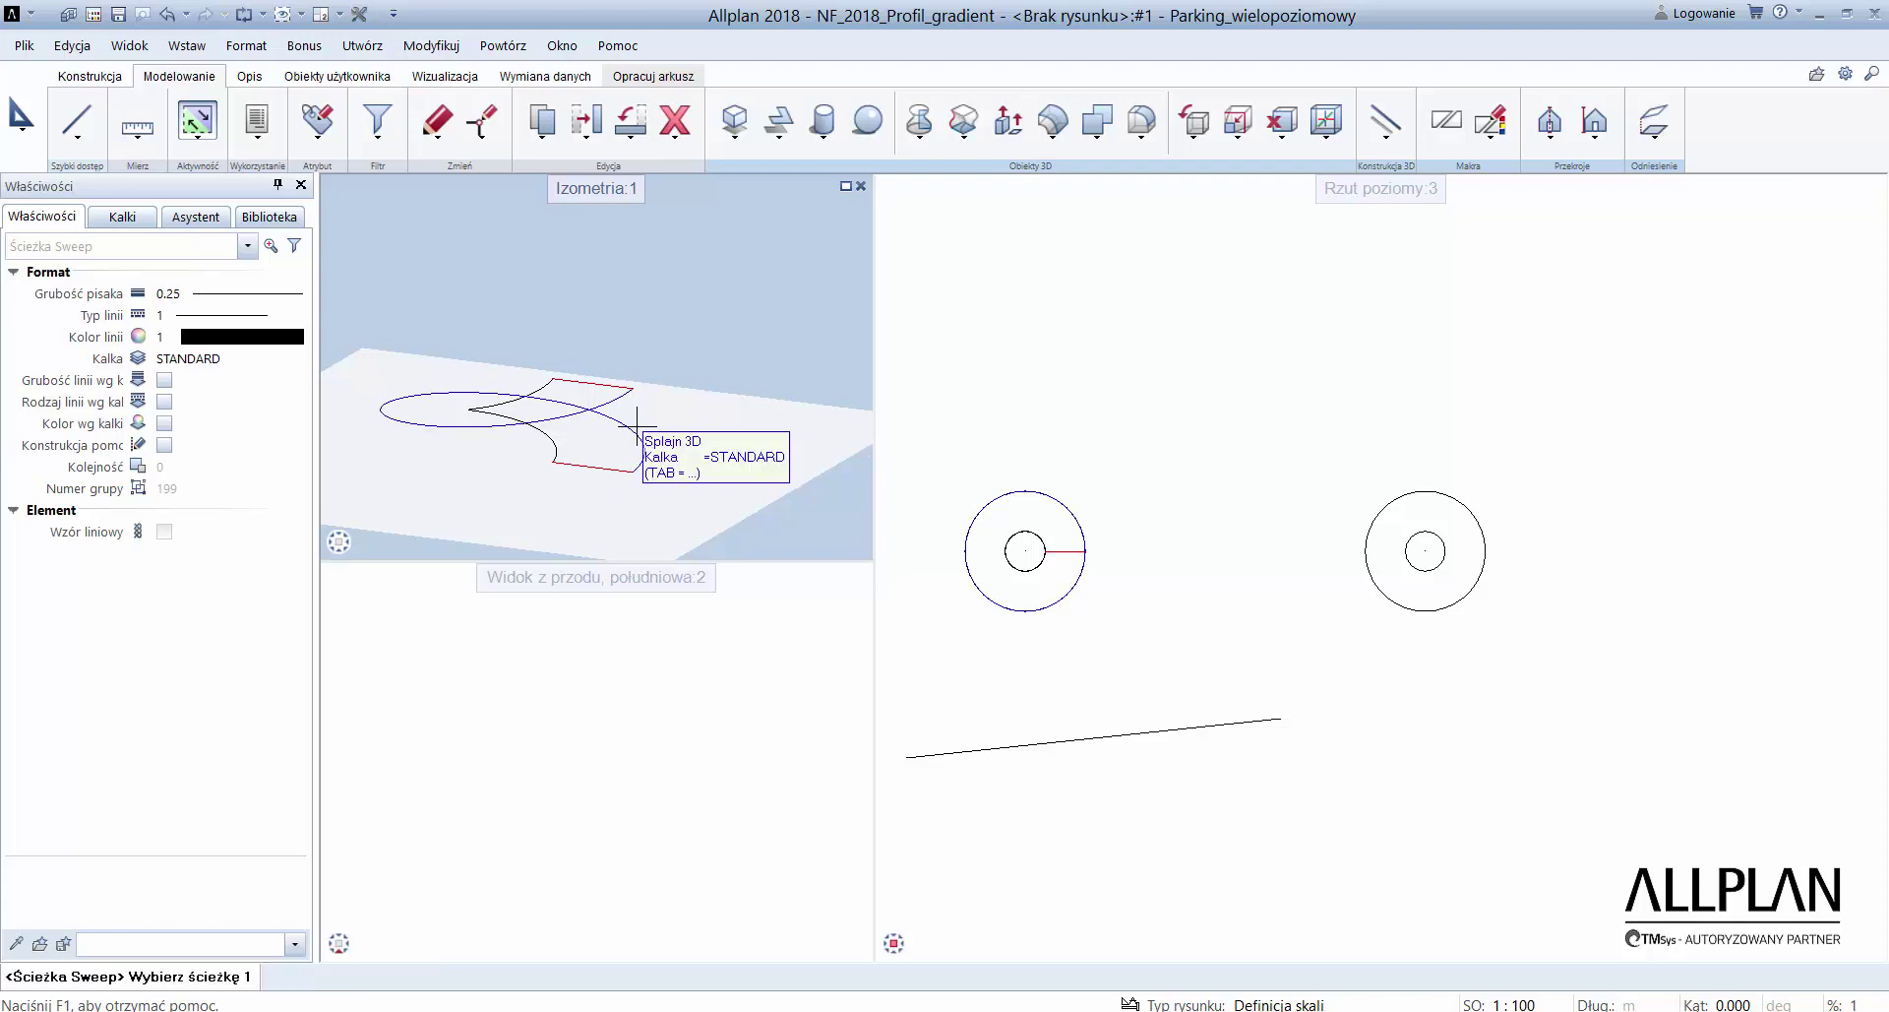
{"action": "left_click", "coordinate": [637, 425]}
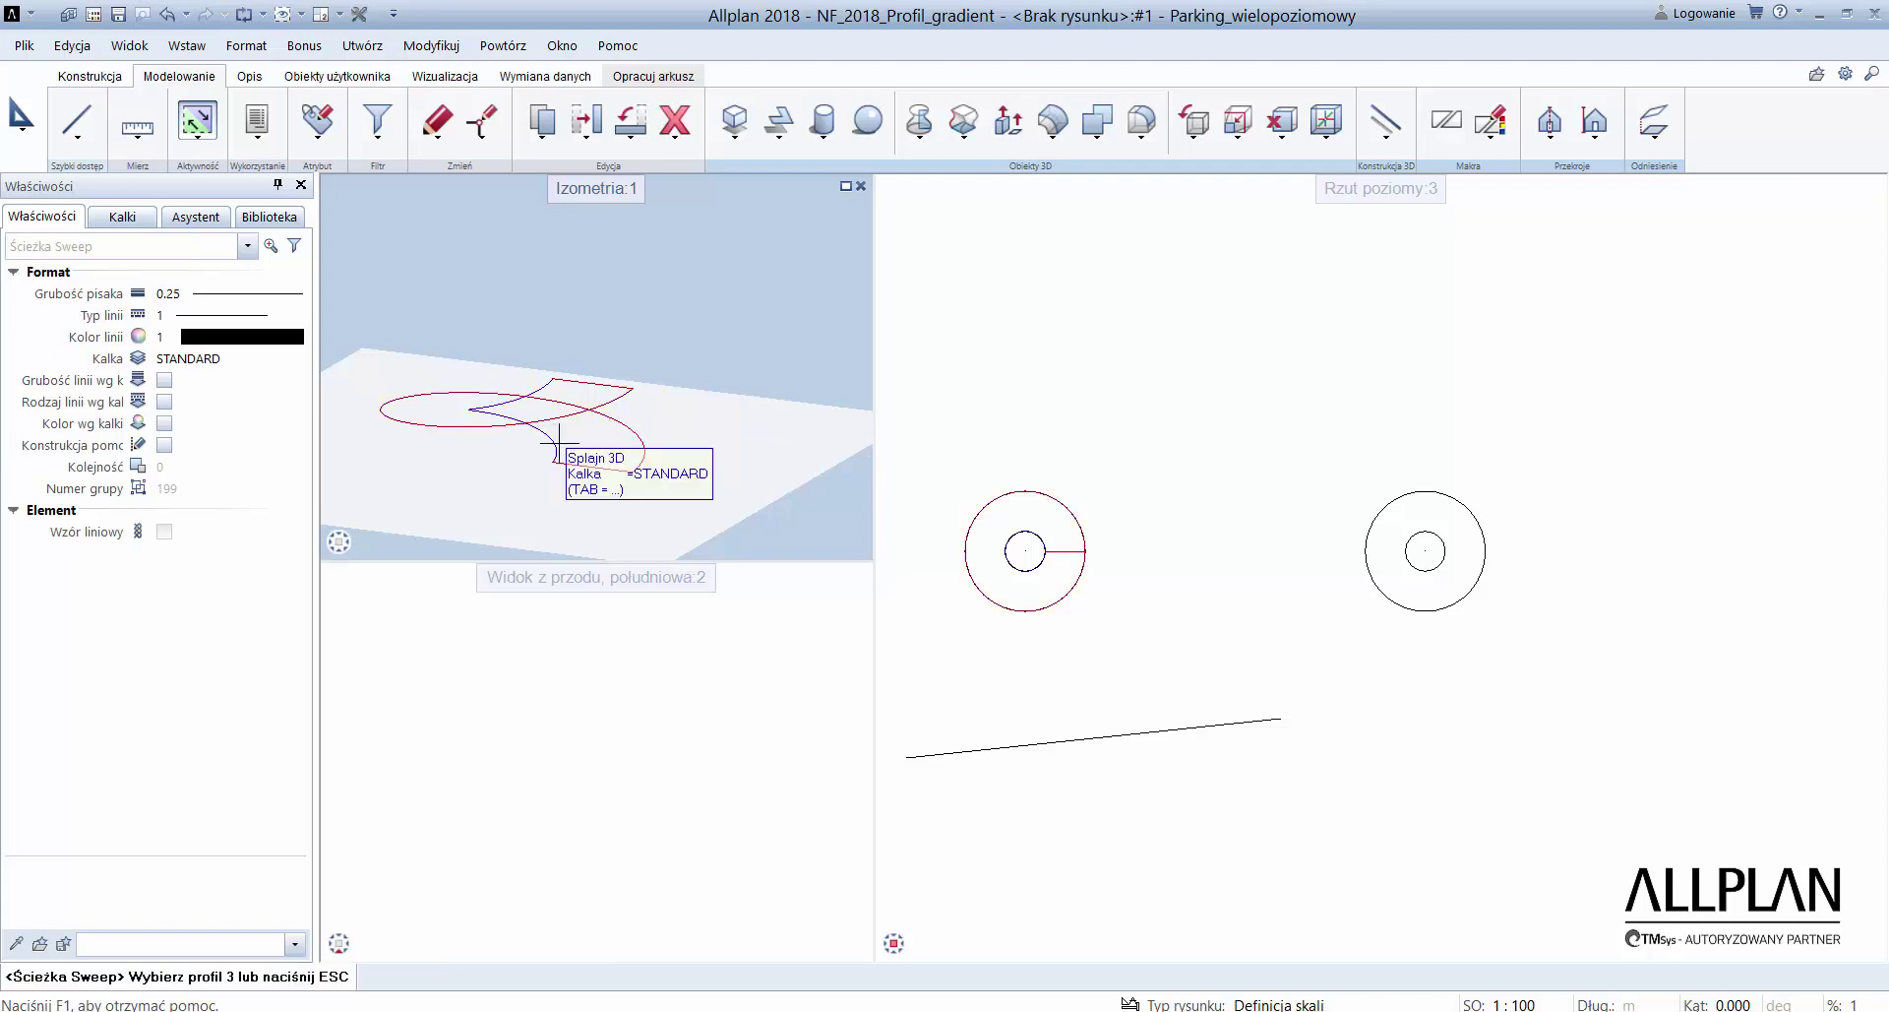
{"action": "key", "text": "Escape"}
{"action": "key", "text": "Escape"}
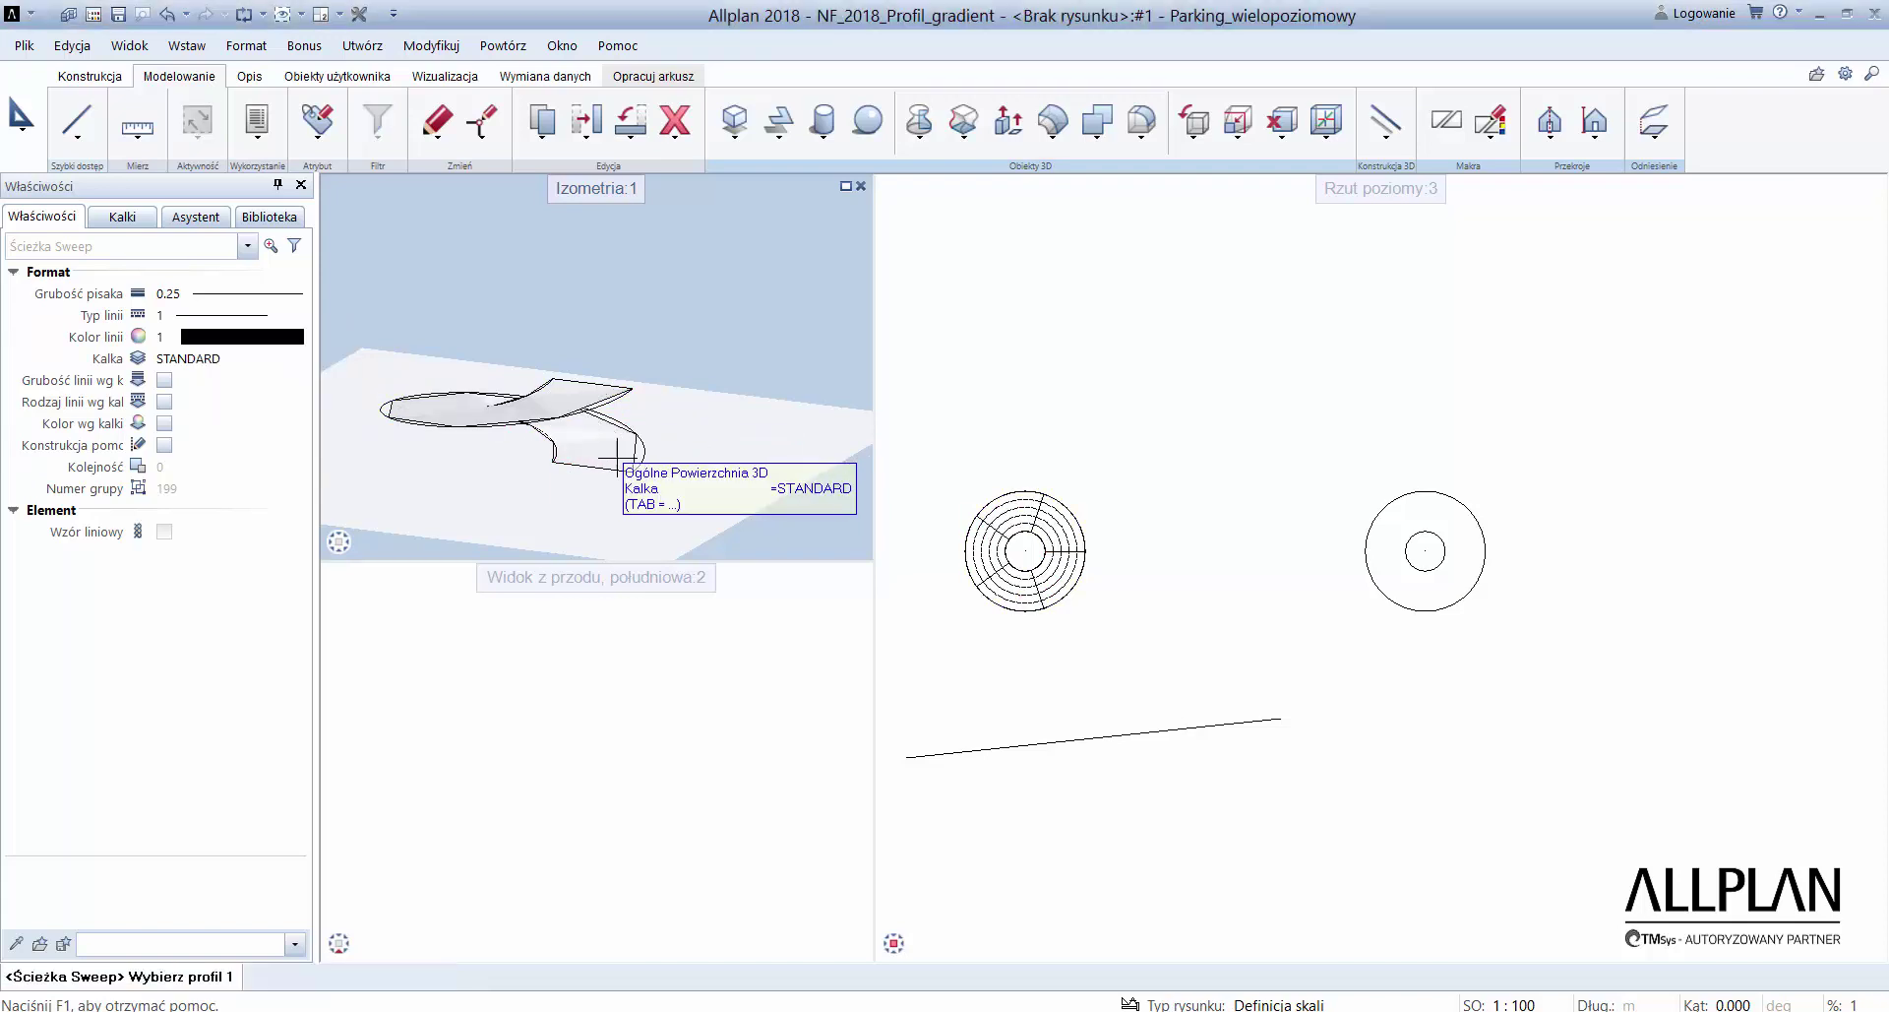
{"action": "left_click", "coordinate": [1066, 135]}
{"action": "left_click", "coordinate": [1058, 150]}
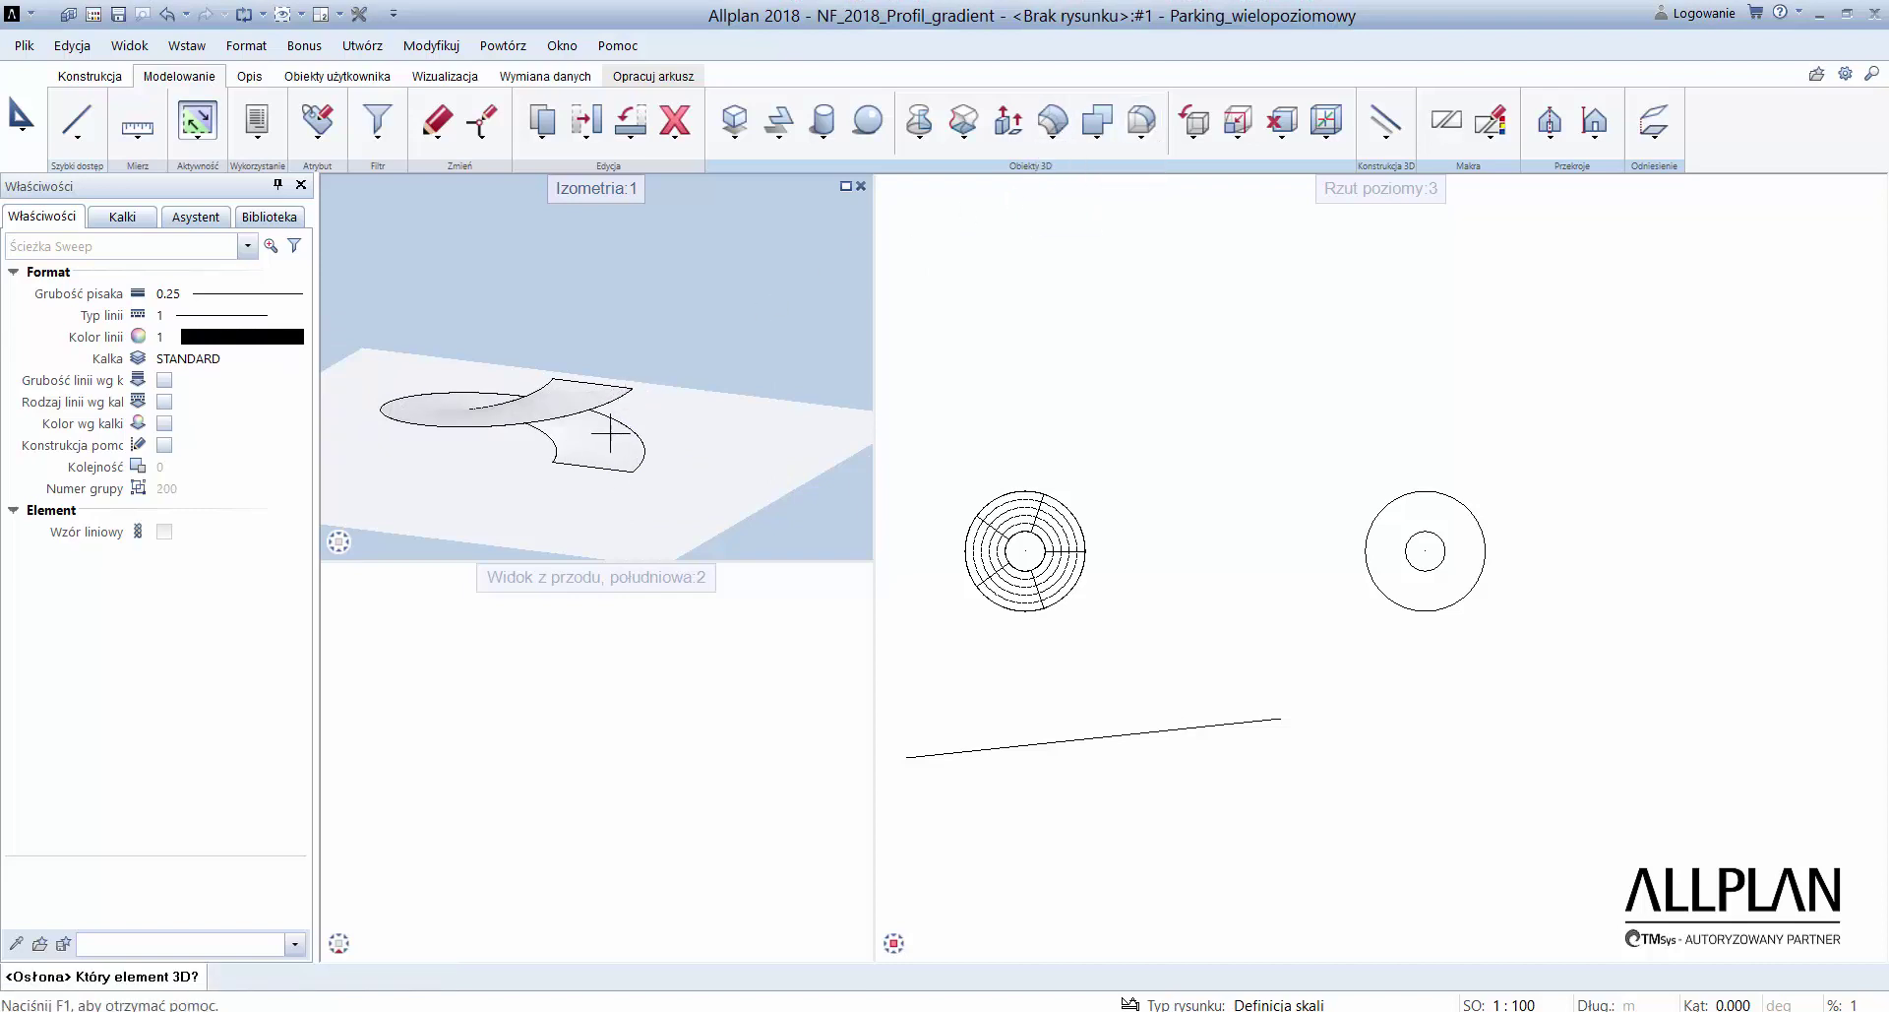
- Shell the ramp surface into a closed solid 0.25 thick, growing upward
{"action": "left_click", "coordinate": [556, 418]}
{"action": "left_click", "coordinate": [285, 276]}
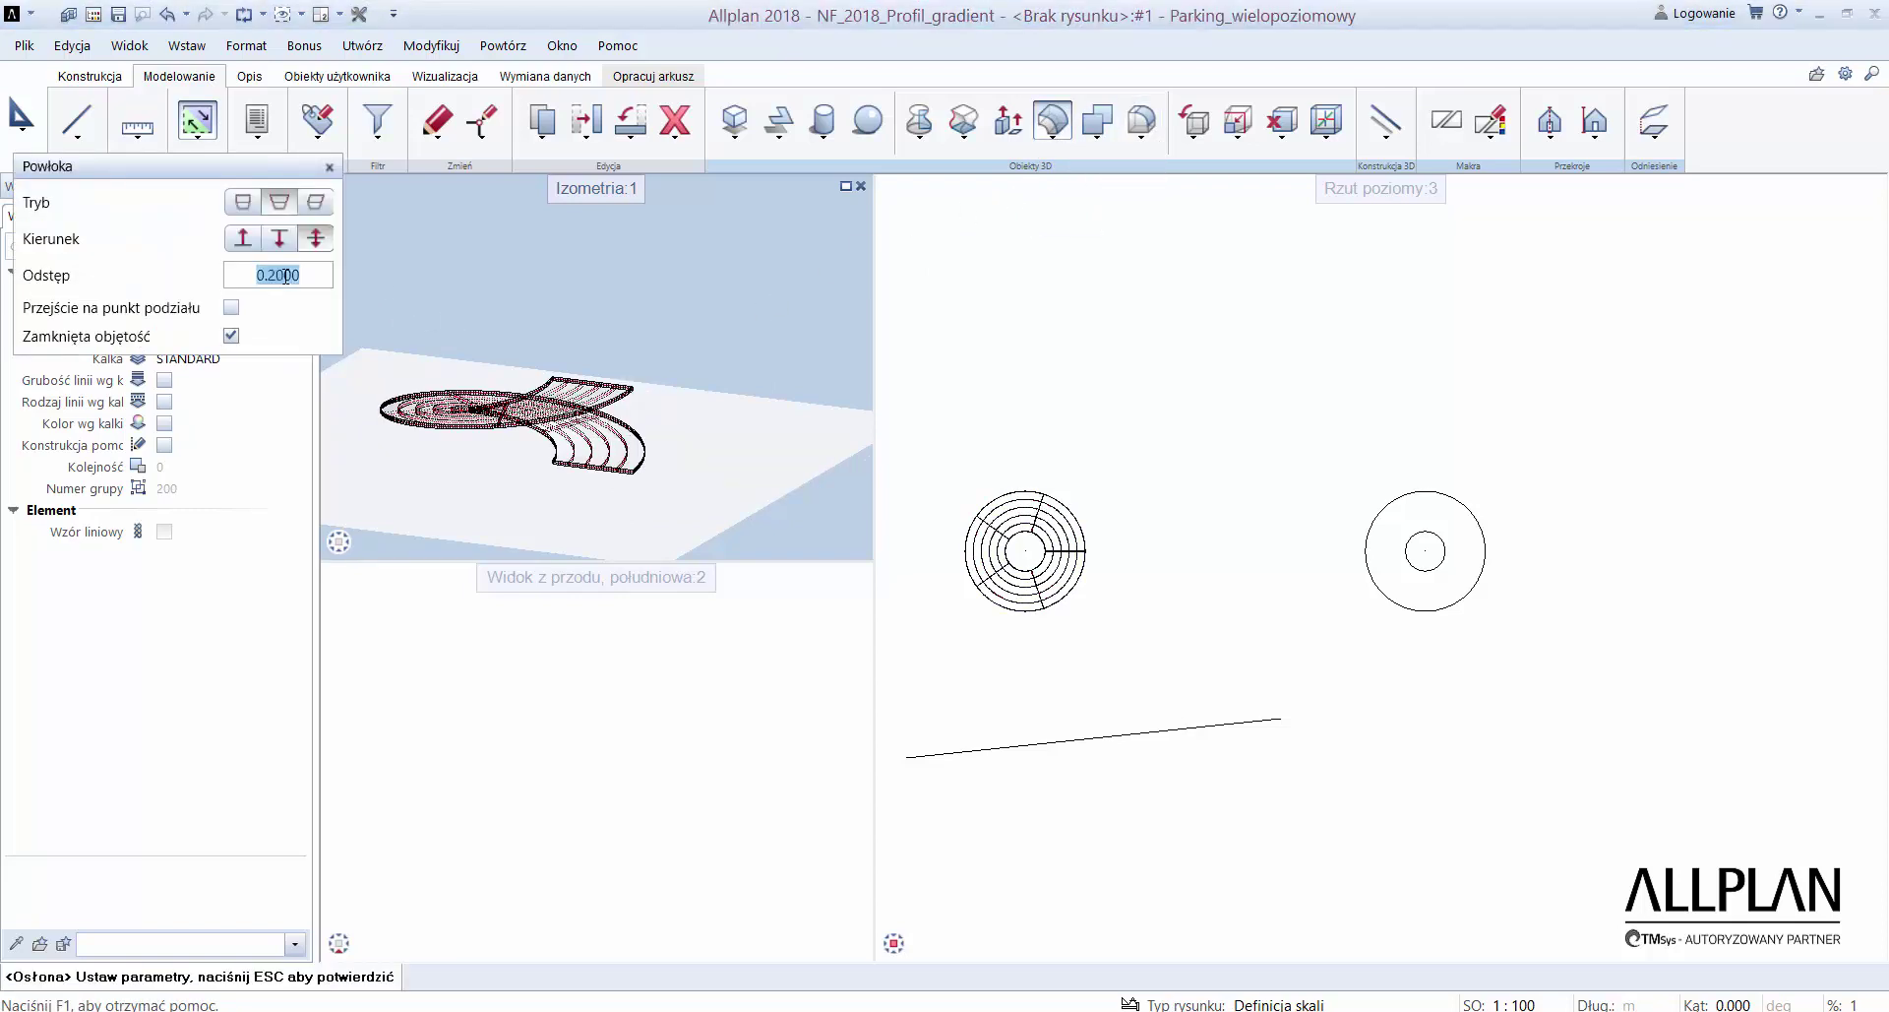
{"action": "type", "text": "0,25"}
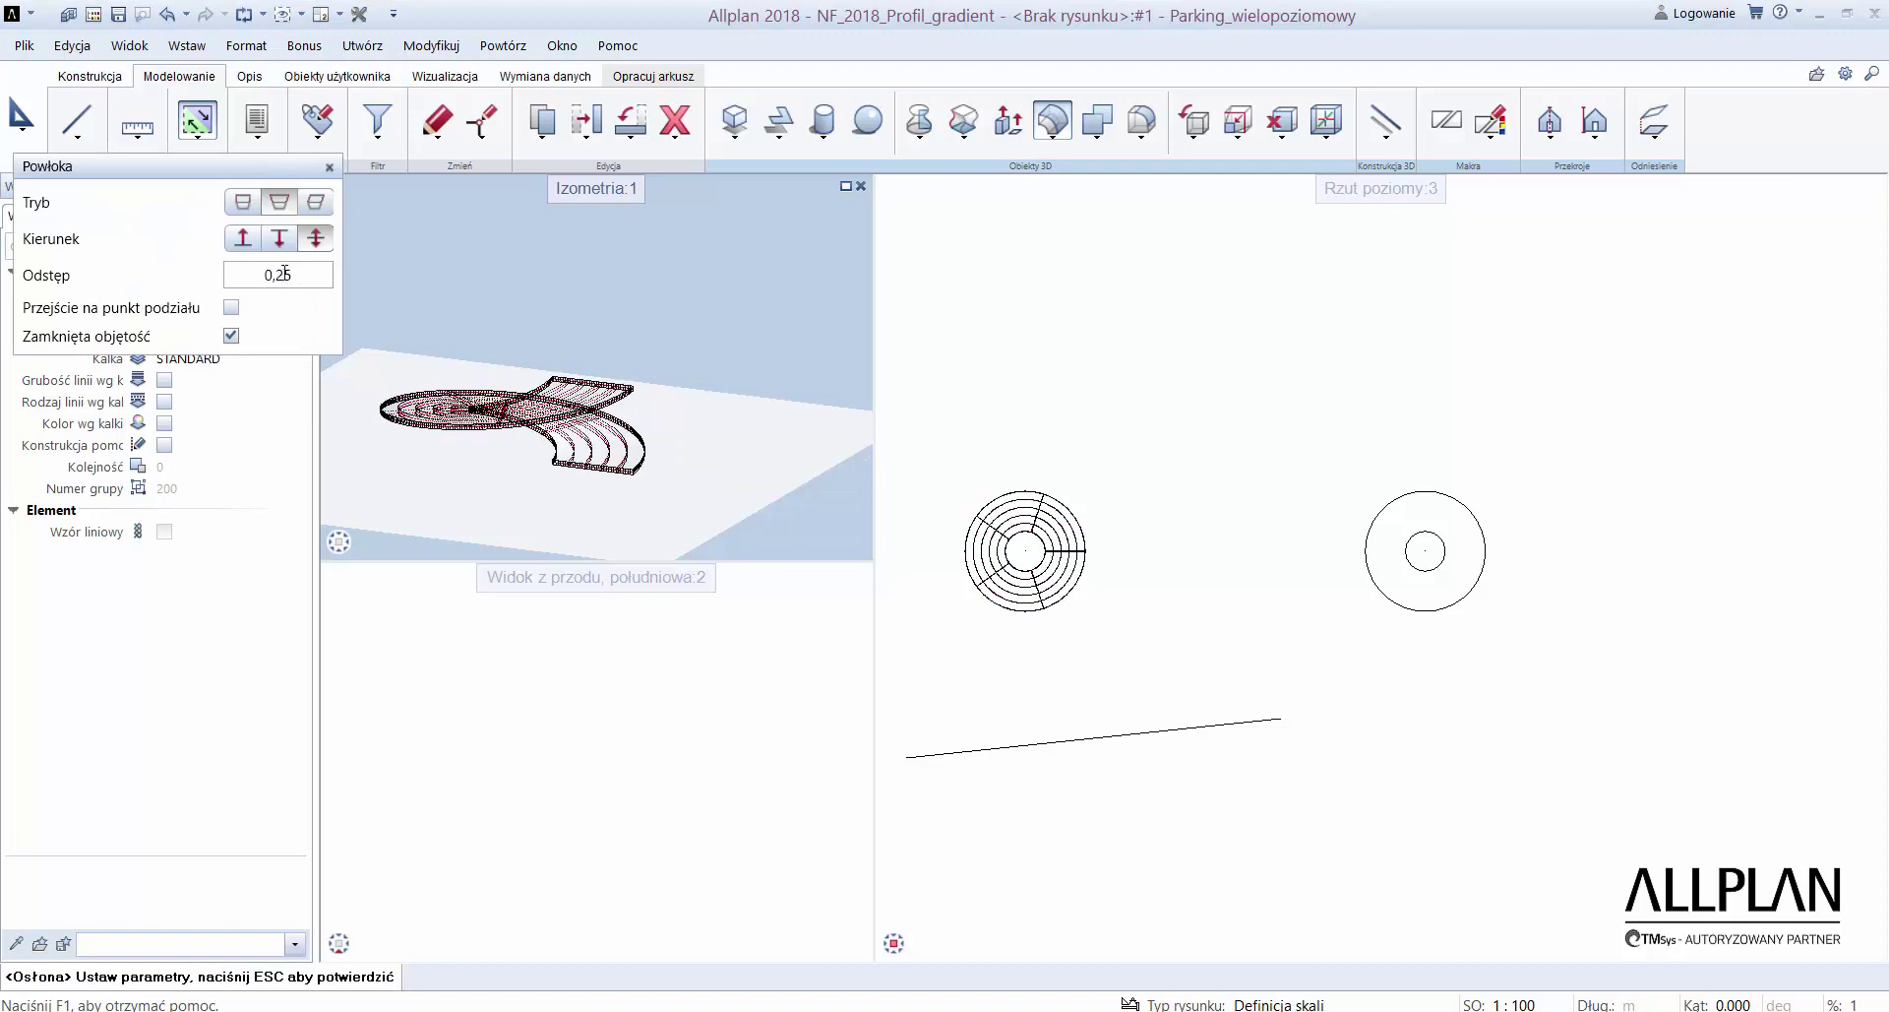
{"action": "left_click", "coordinate": [276, 241]}
{"action": "left_click", "coordinate": [253, 239]}
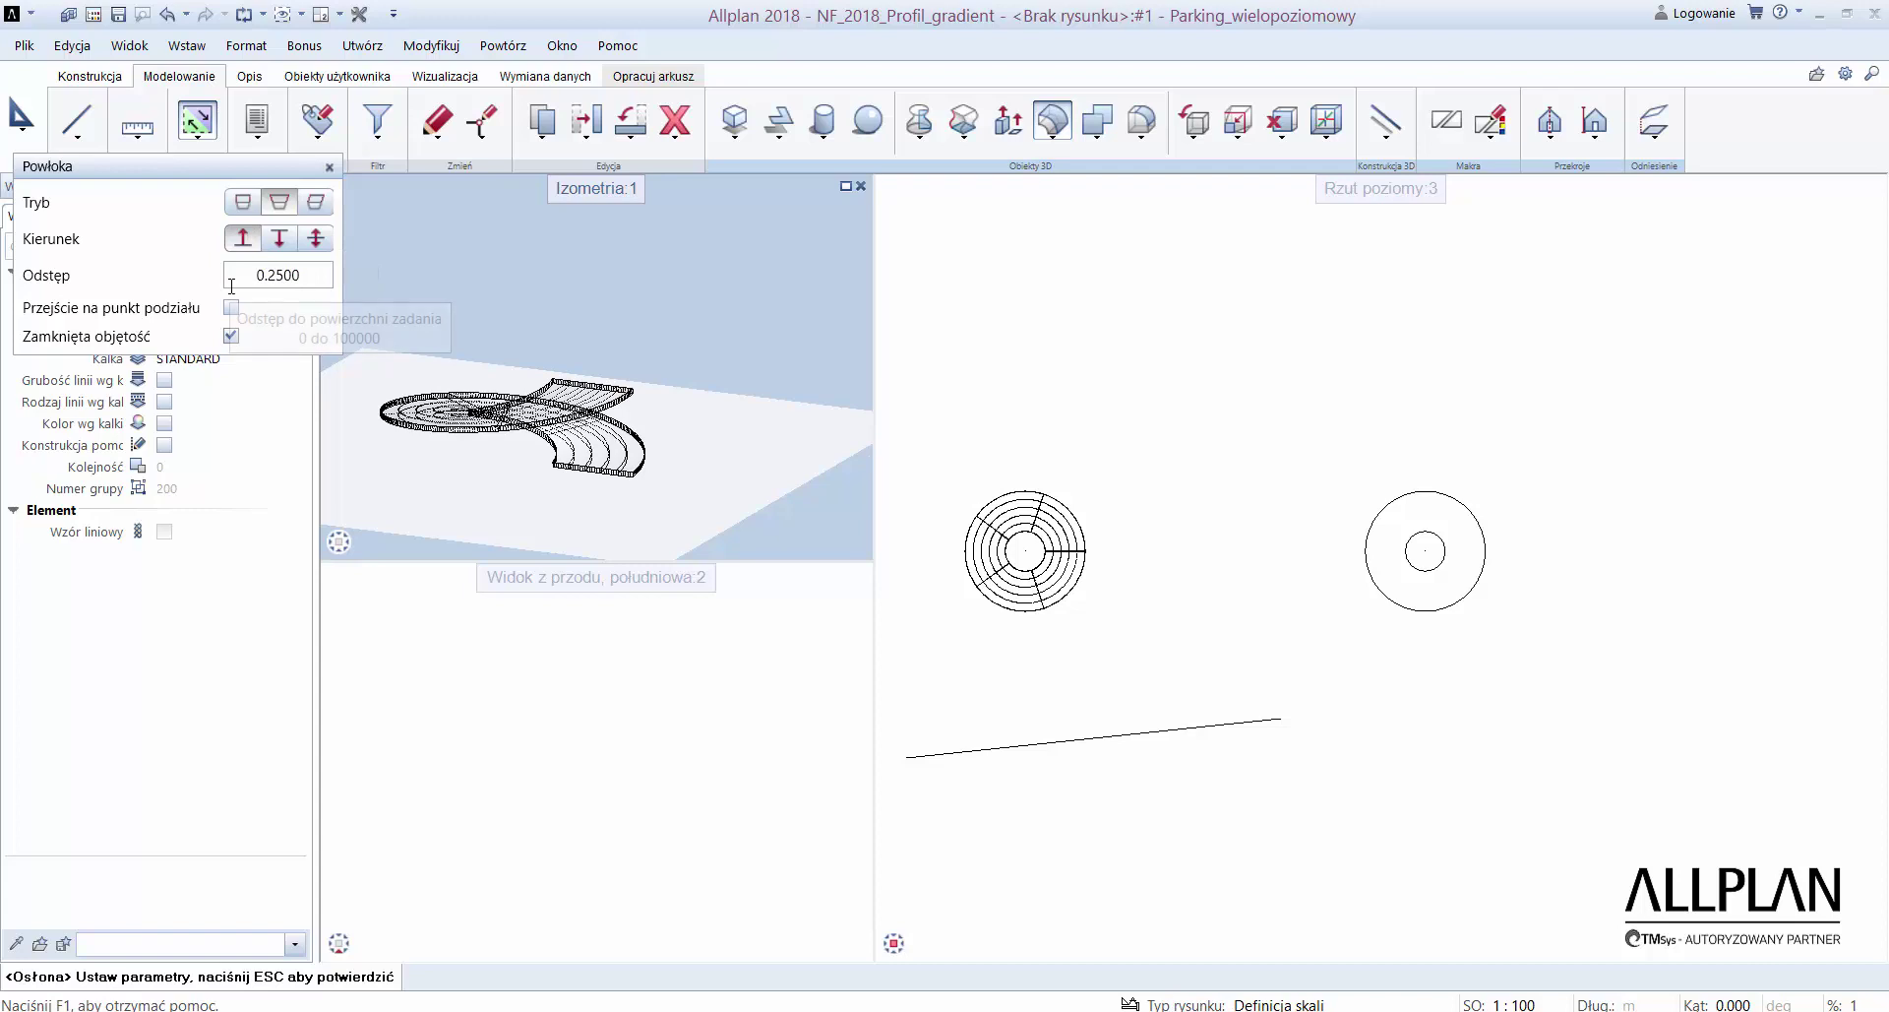
{"action": "key", "text": "Escape"}
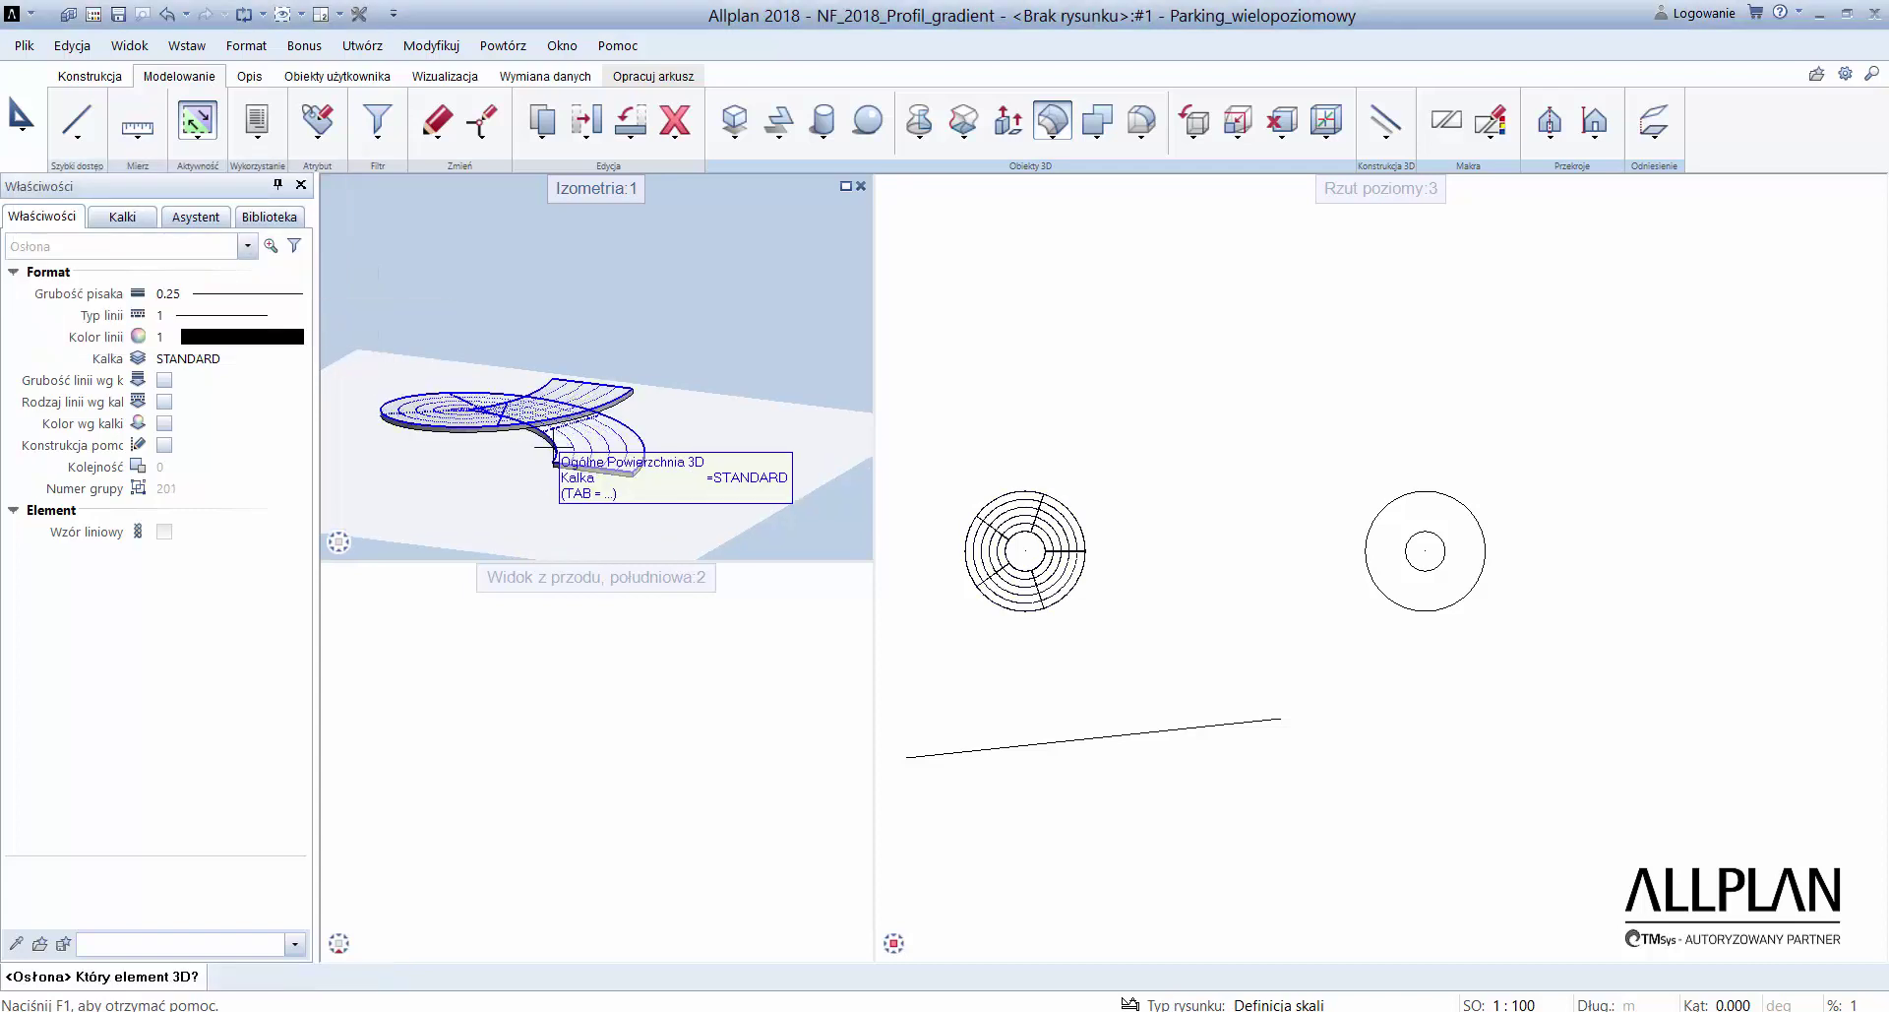
{"action": "key", "text": "Escape"}
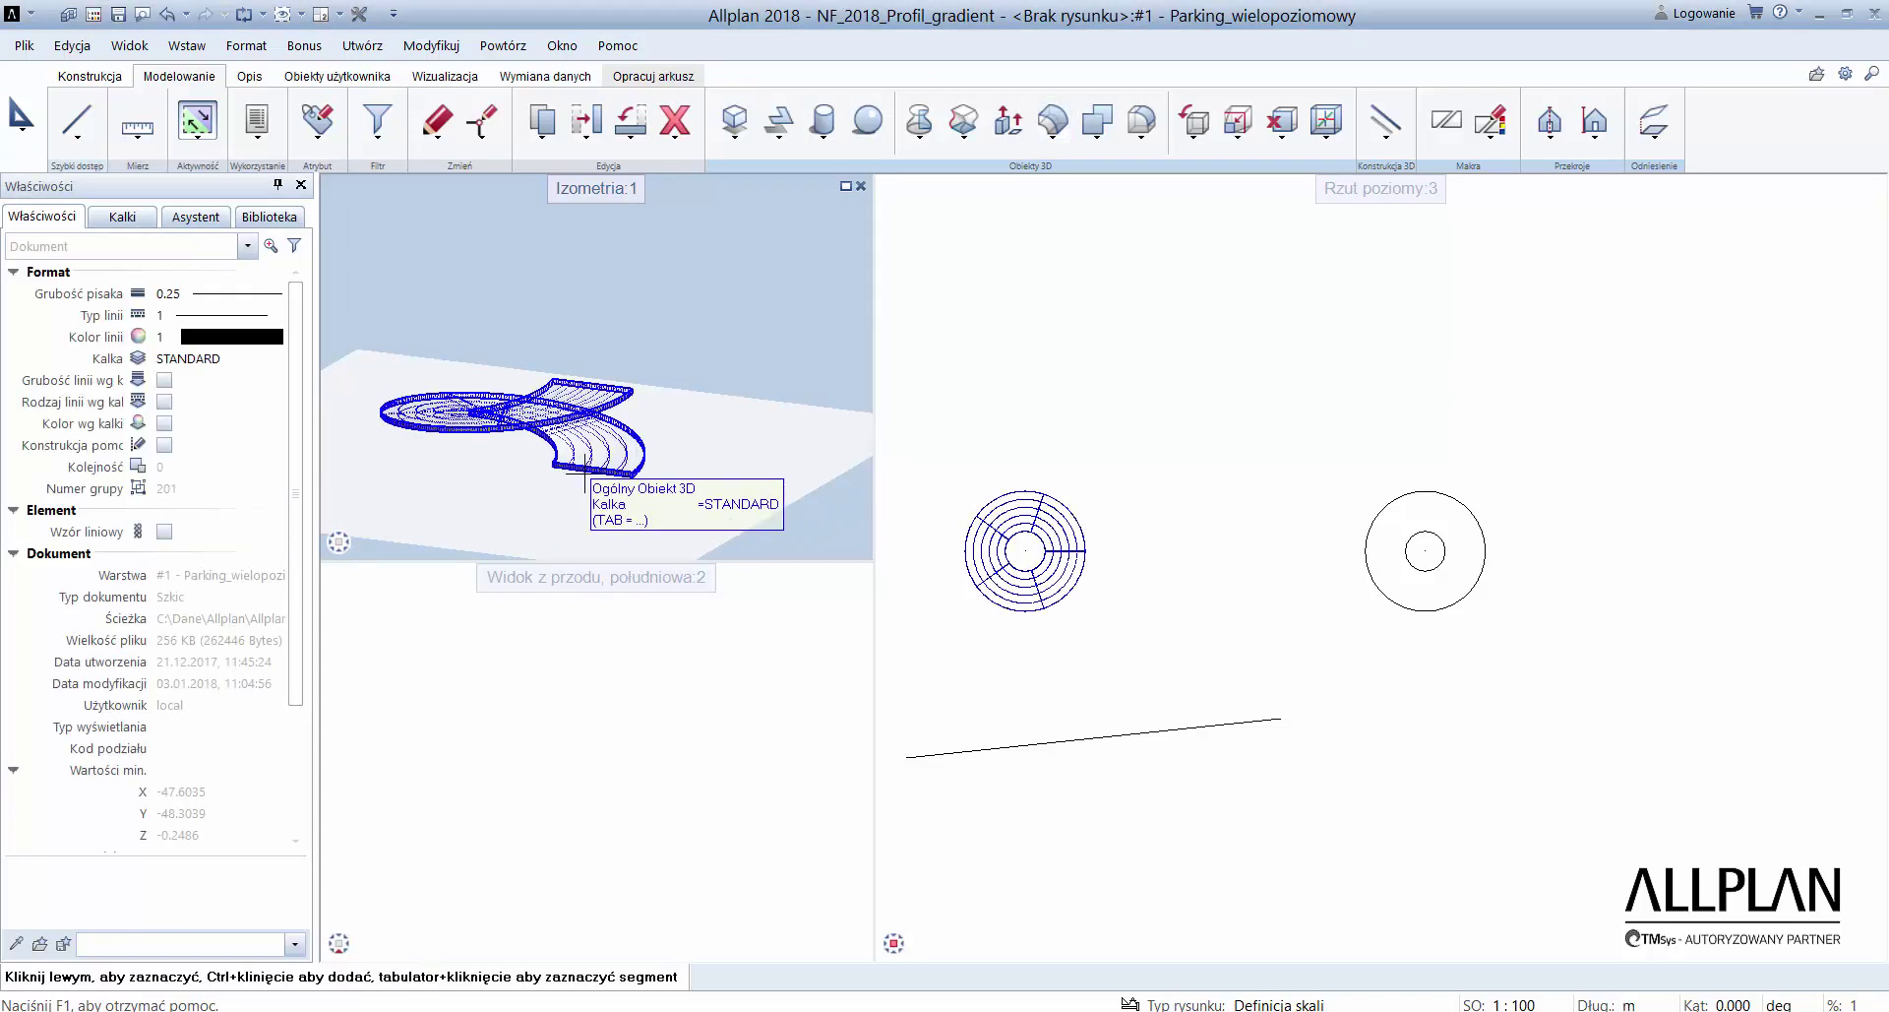
- Apply the exp_concrete_detail_02 concrete texture to the ramp solid
{"action": "left_click", "coordinate": [587, 470]}
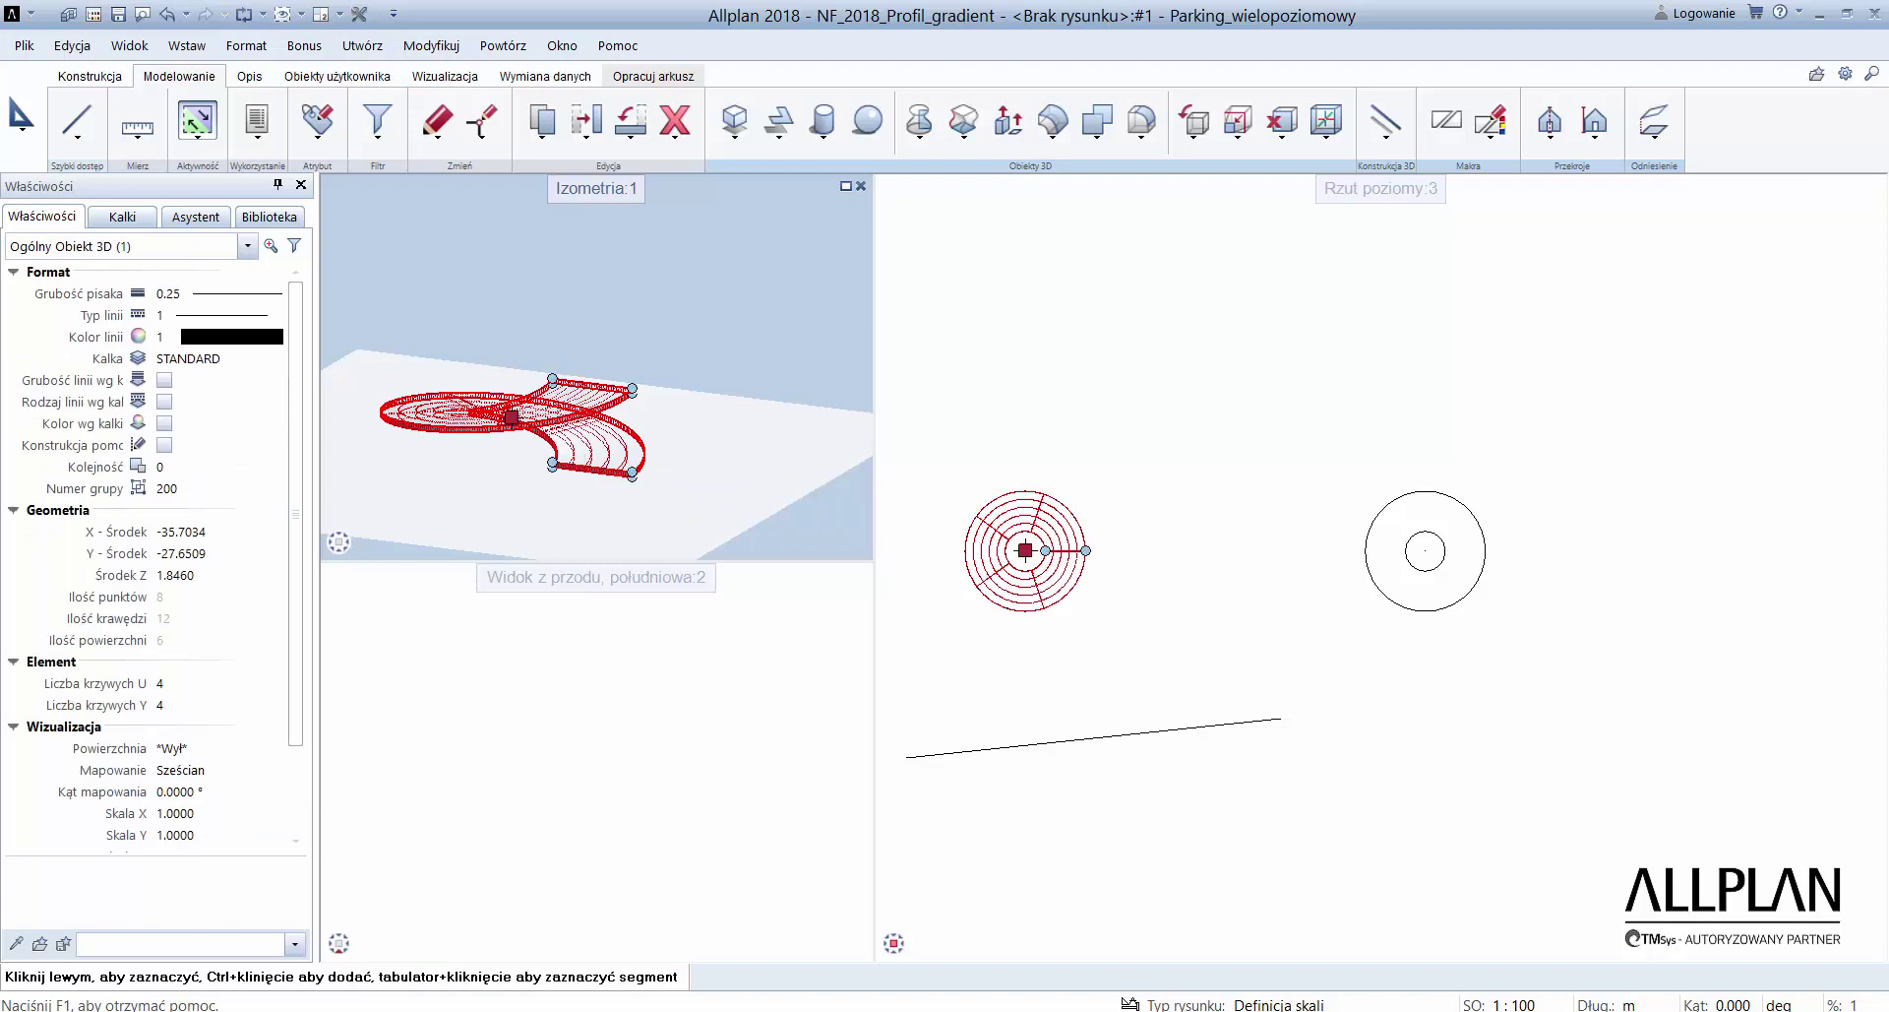
{"action": "left_click", "coordinate": [195, 756]}
{"action": "left_click", "coordinate": [273, 754]}
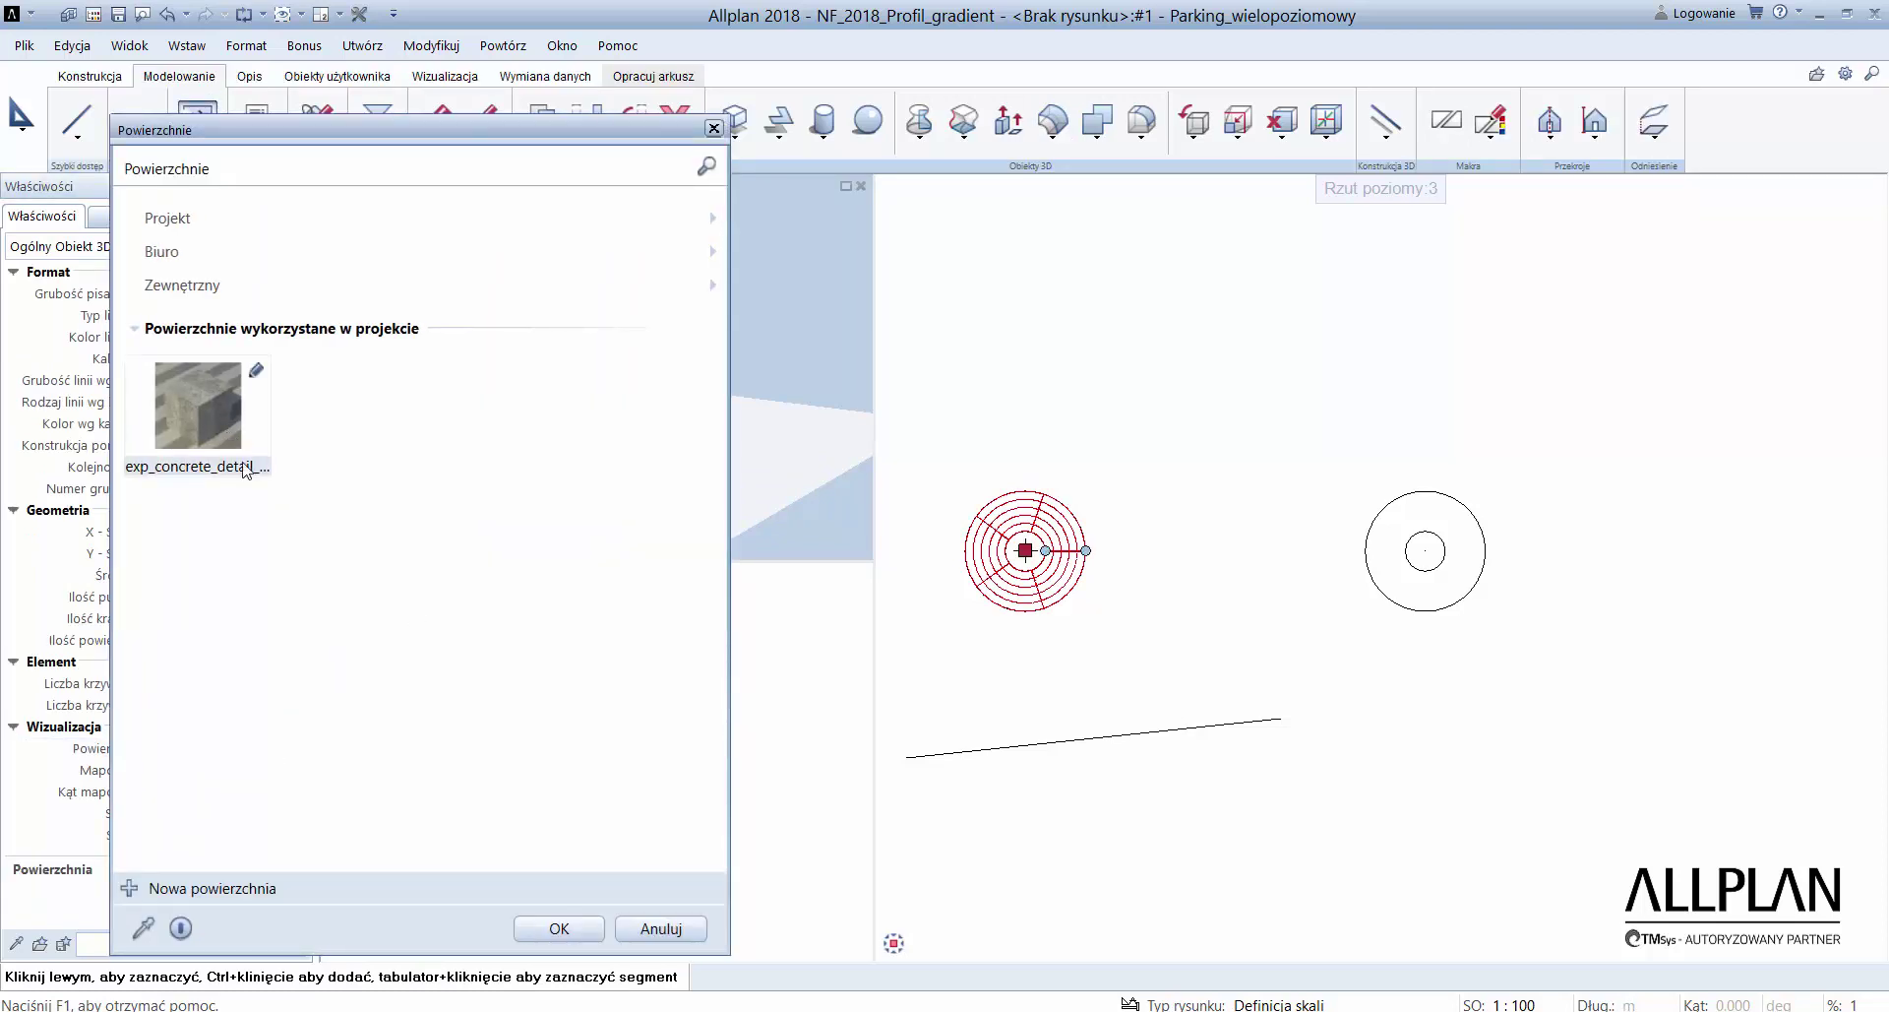
{"action": "left_click", "coordinate": [558, 928]}
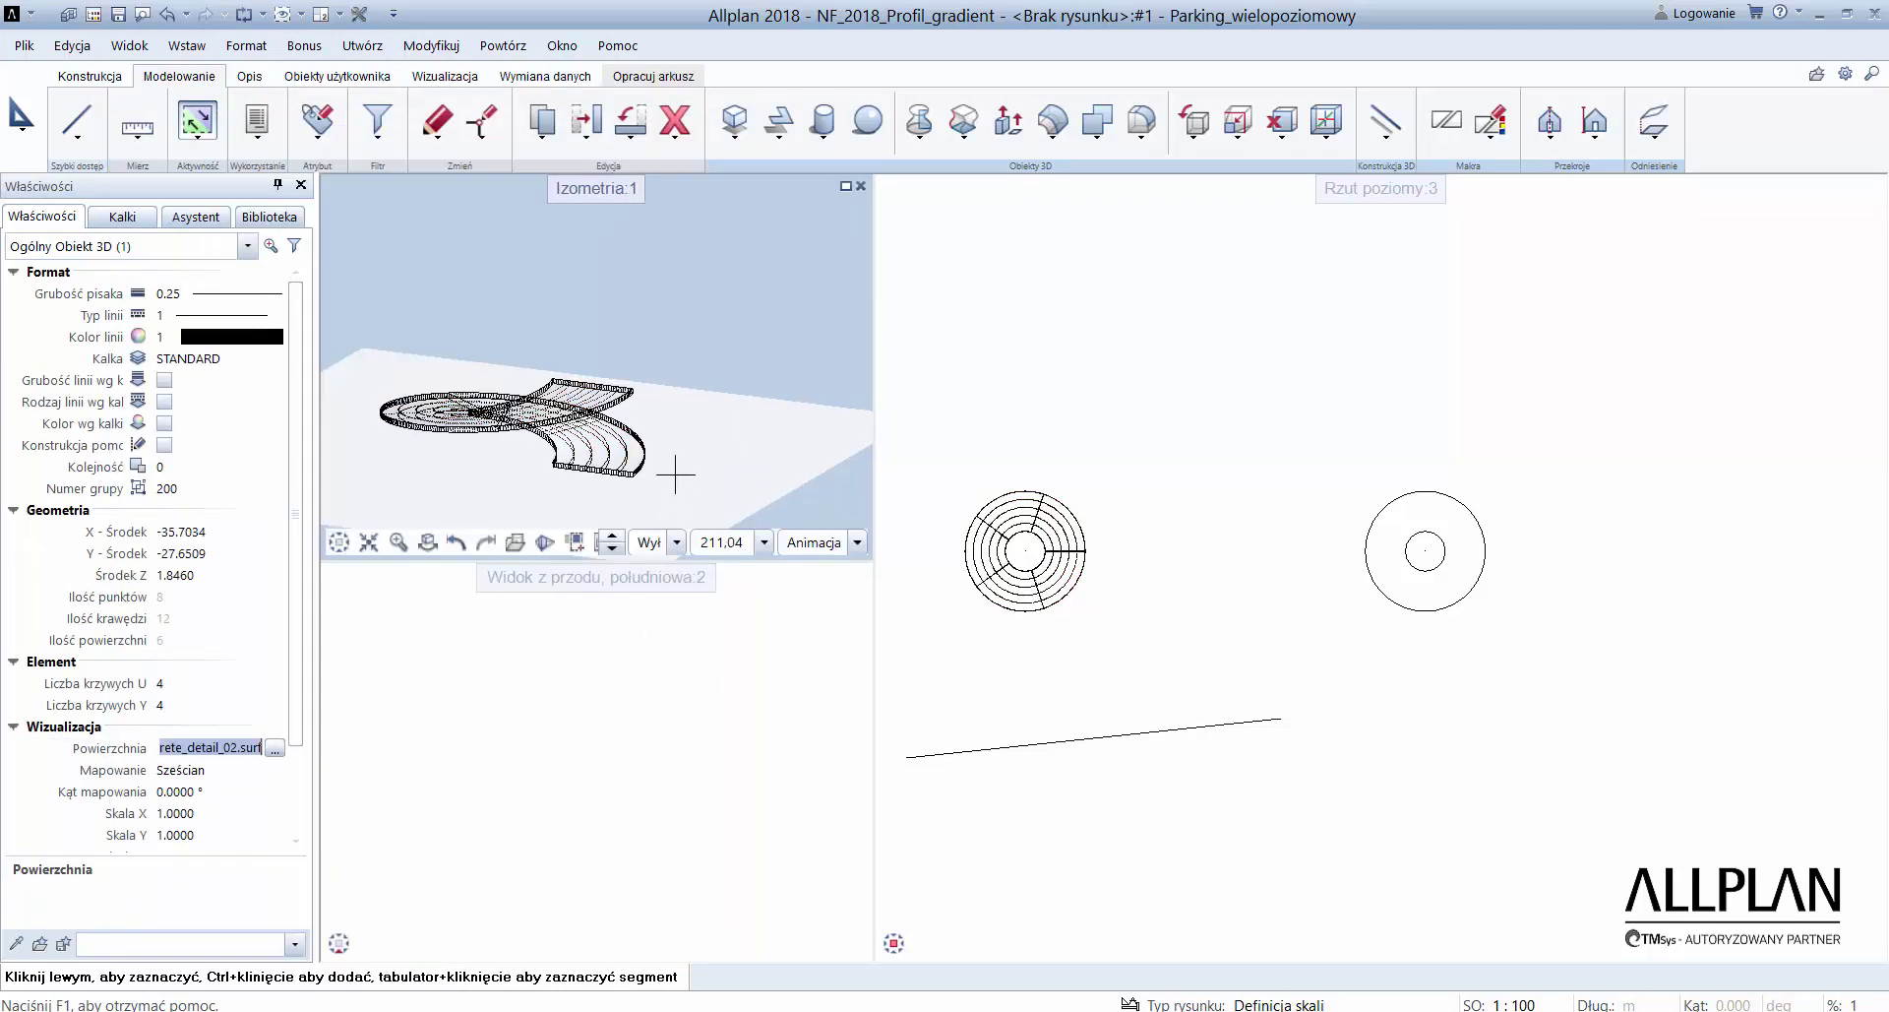
{"action": "key", "text": "Escape"}
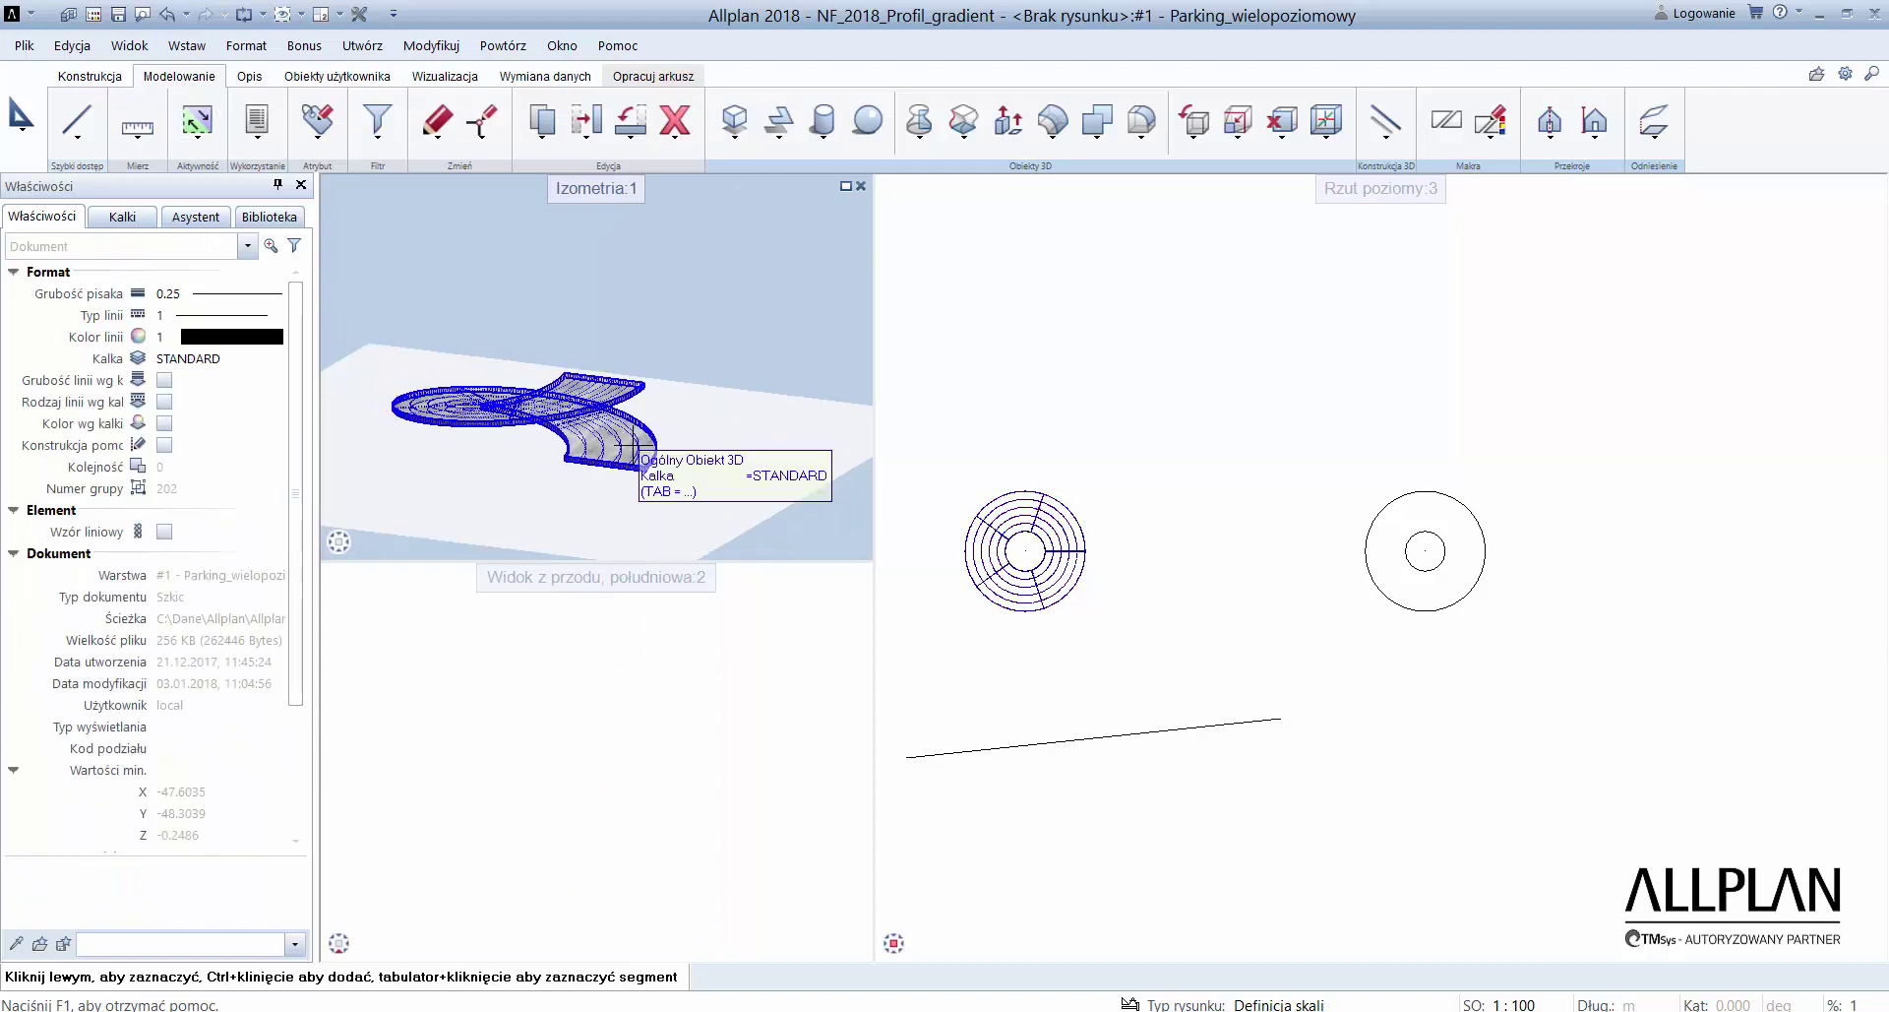
- In the front view, copy the ramp from its lower end to its upper end, making 2 stacked copies
{"action": "left_click", "coordinate": [625, 626]}
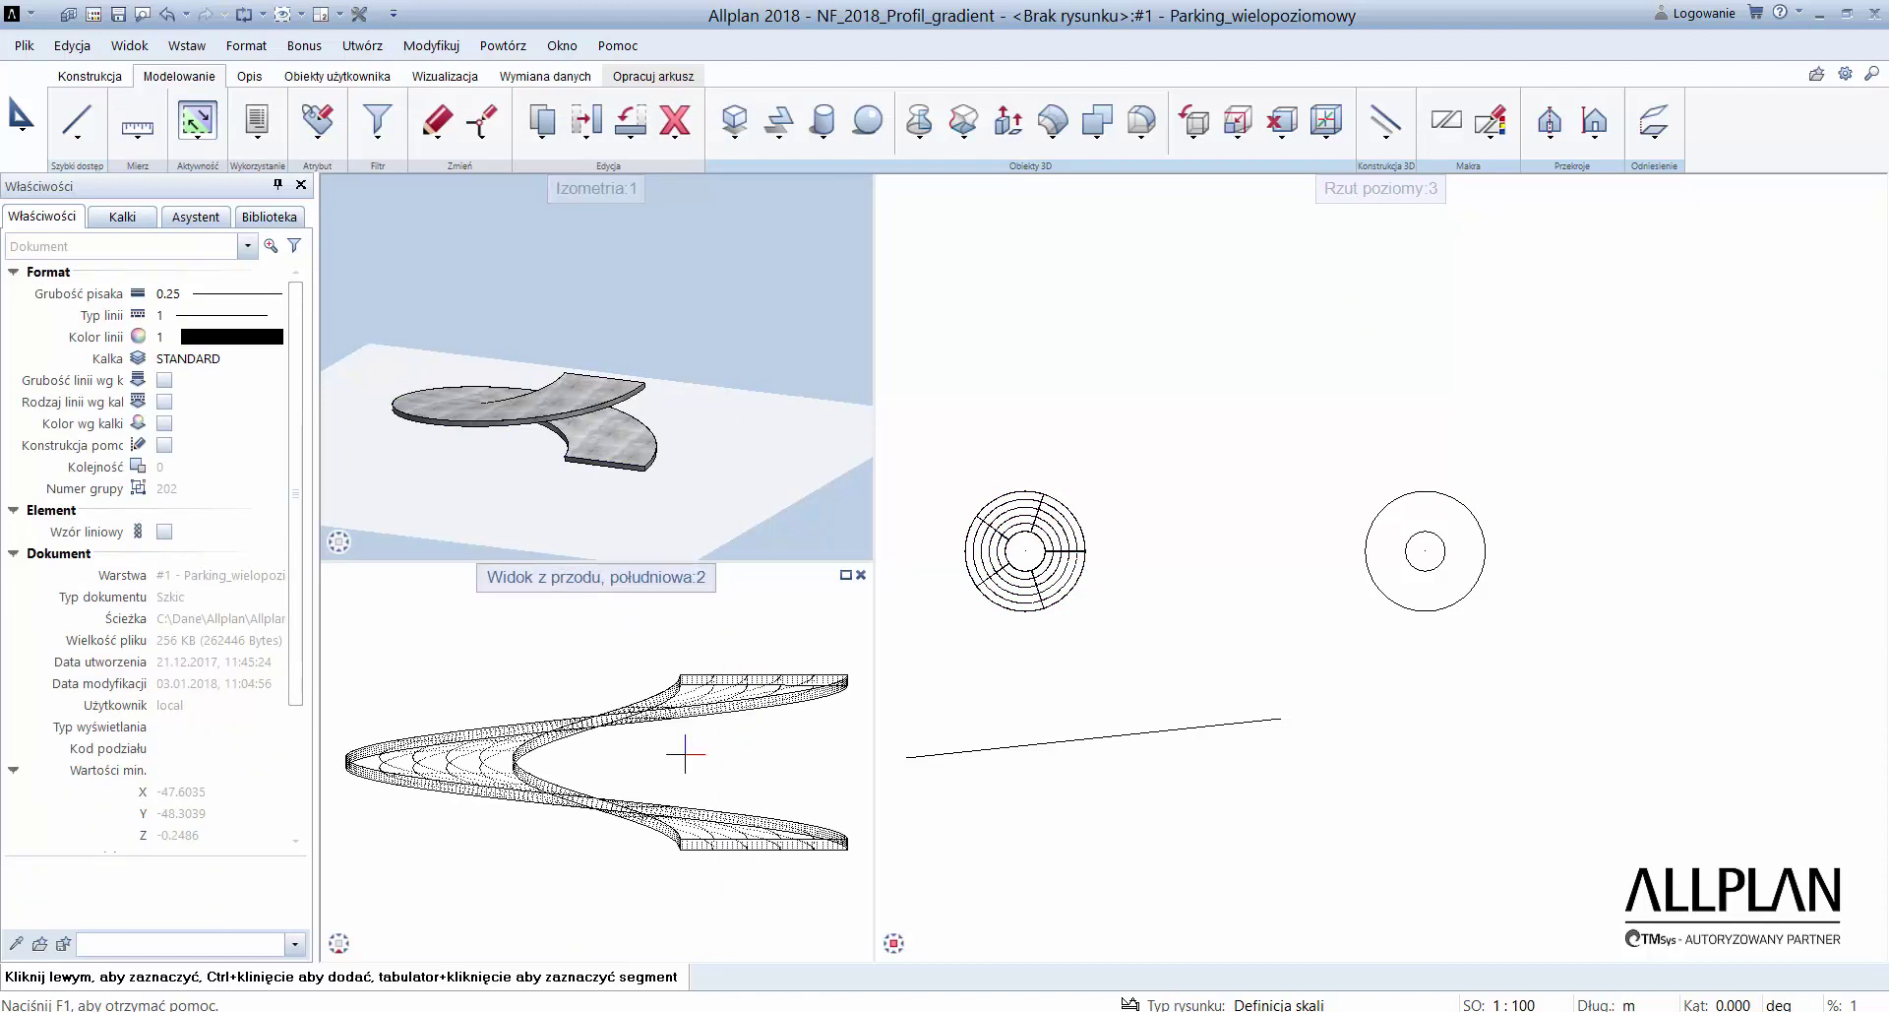
{"action": "middle_click_drag", "start_coordinate": [762, 867], "coordinate": [706, 872]}
{"action": "left_click_drag", "start_coordinate": [654, 832], "coordinate": [695, 789]}
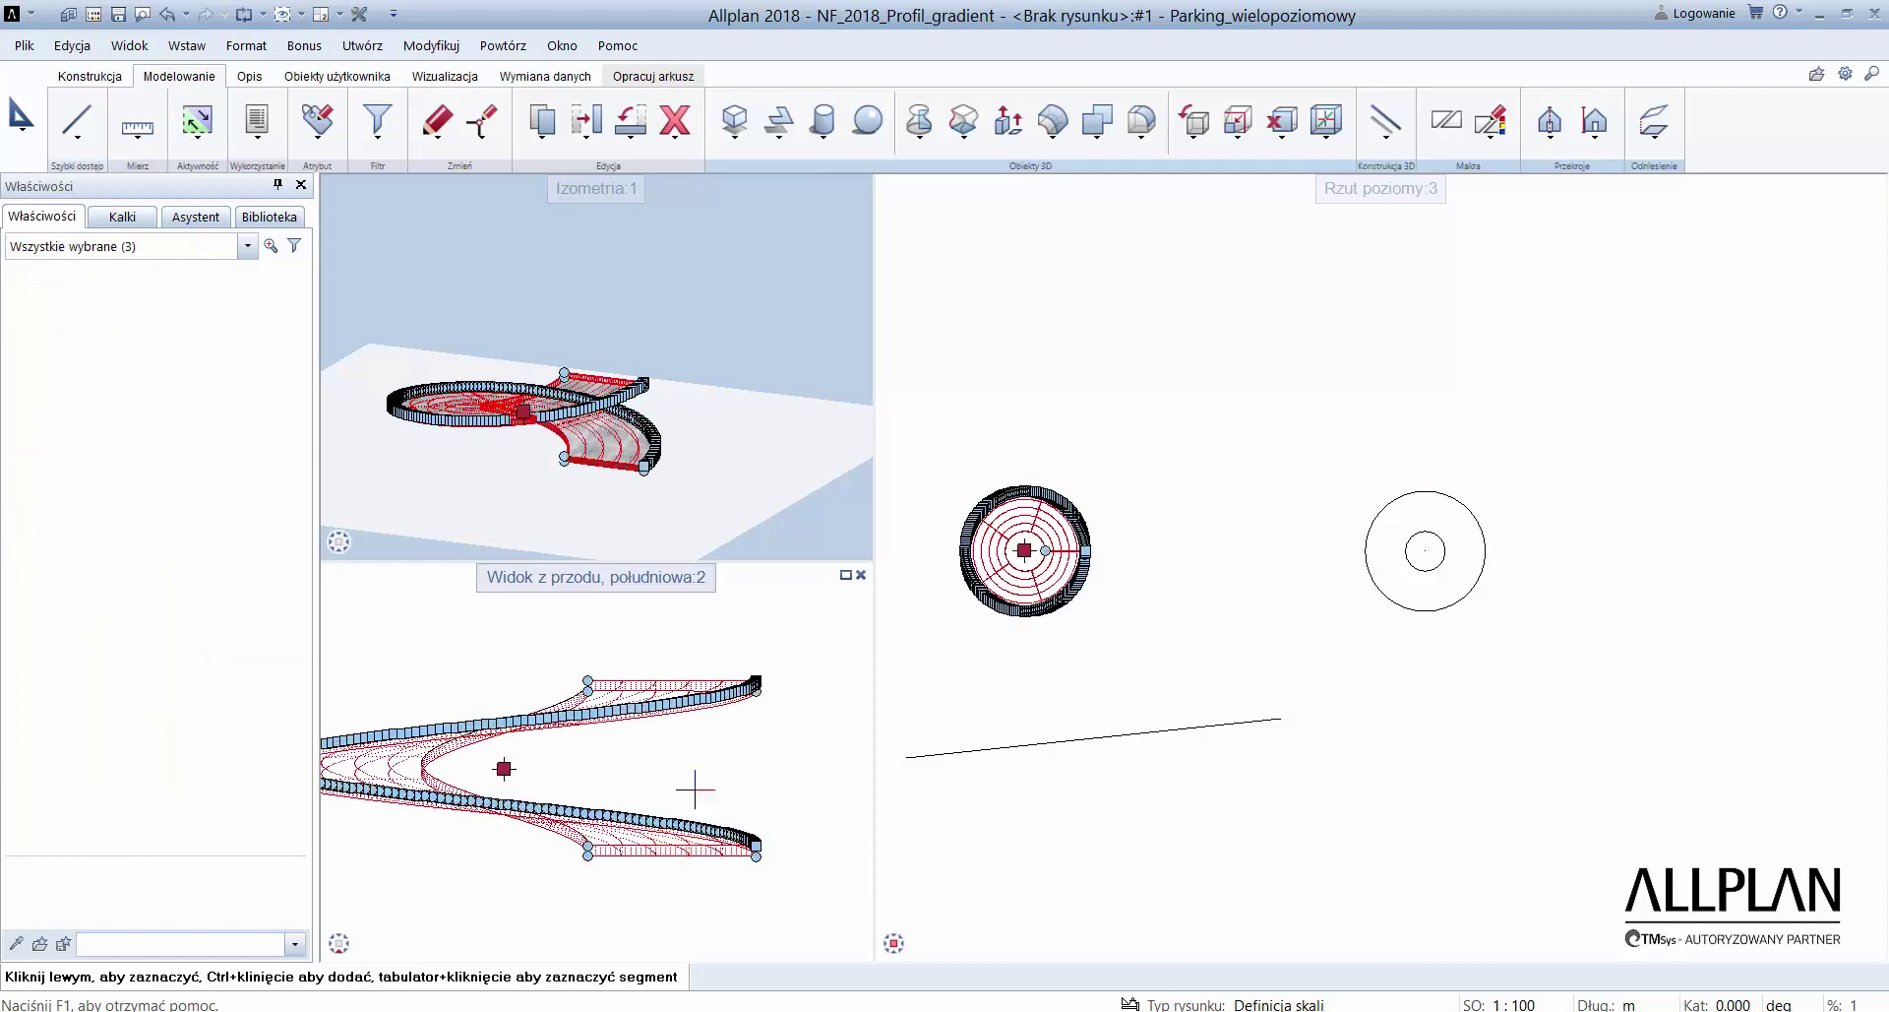
{"action": "left_click", "coordinate": [563, 140]}
{"action": "left_click", "coordinate": [568, 156]}
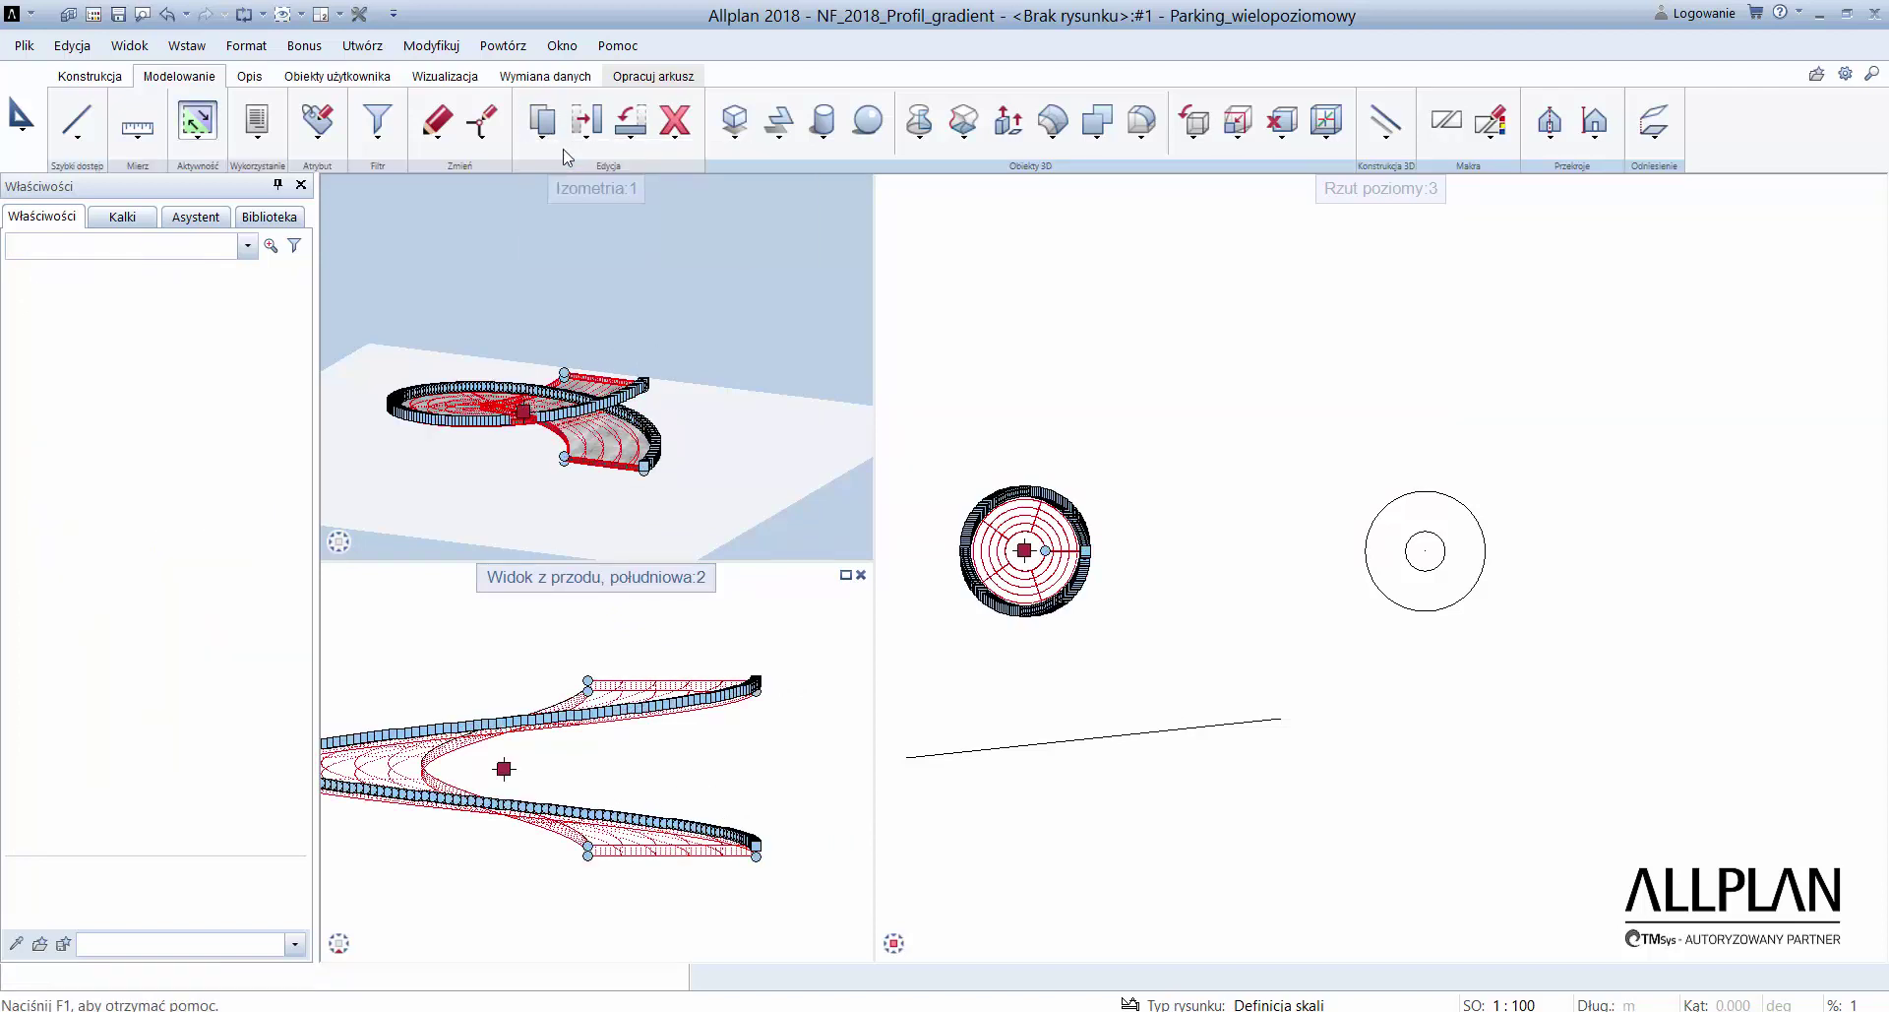
{"action": "left_click", "coordinate": [757, 854]}
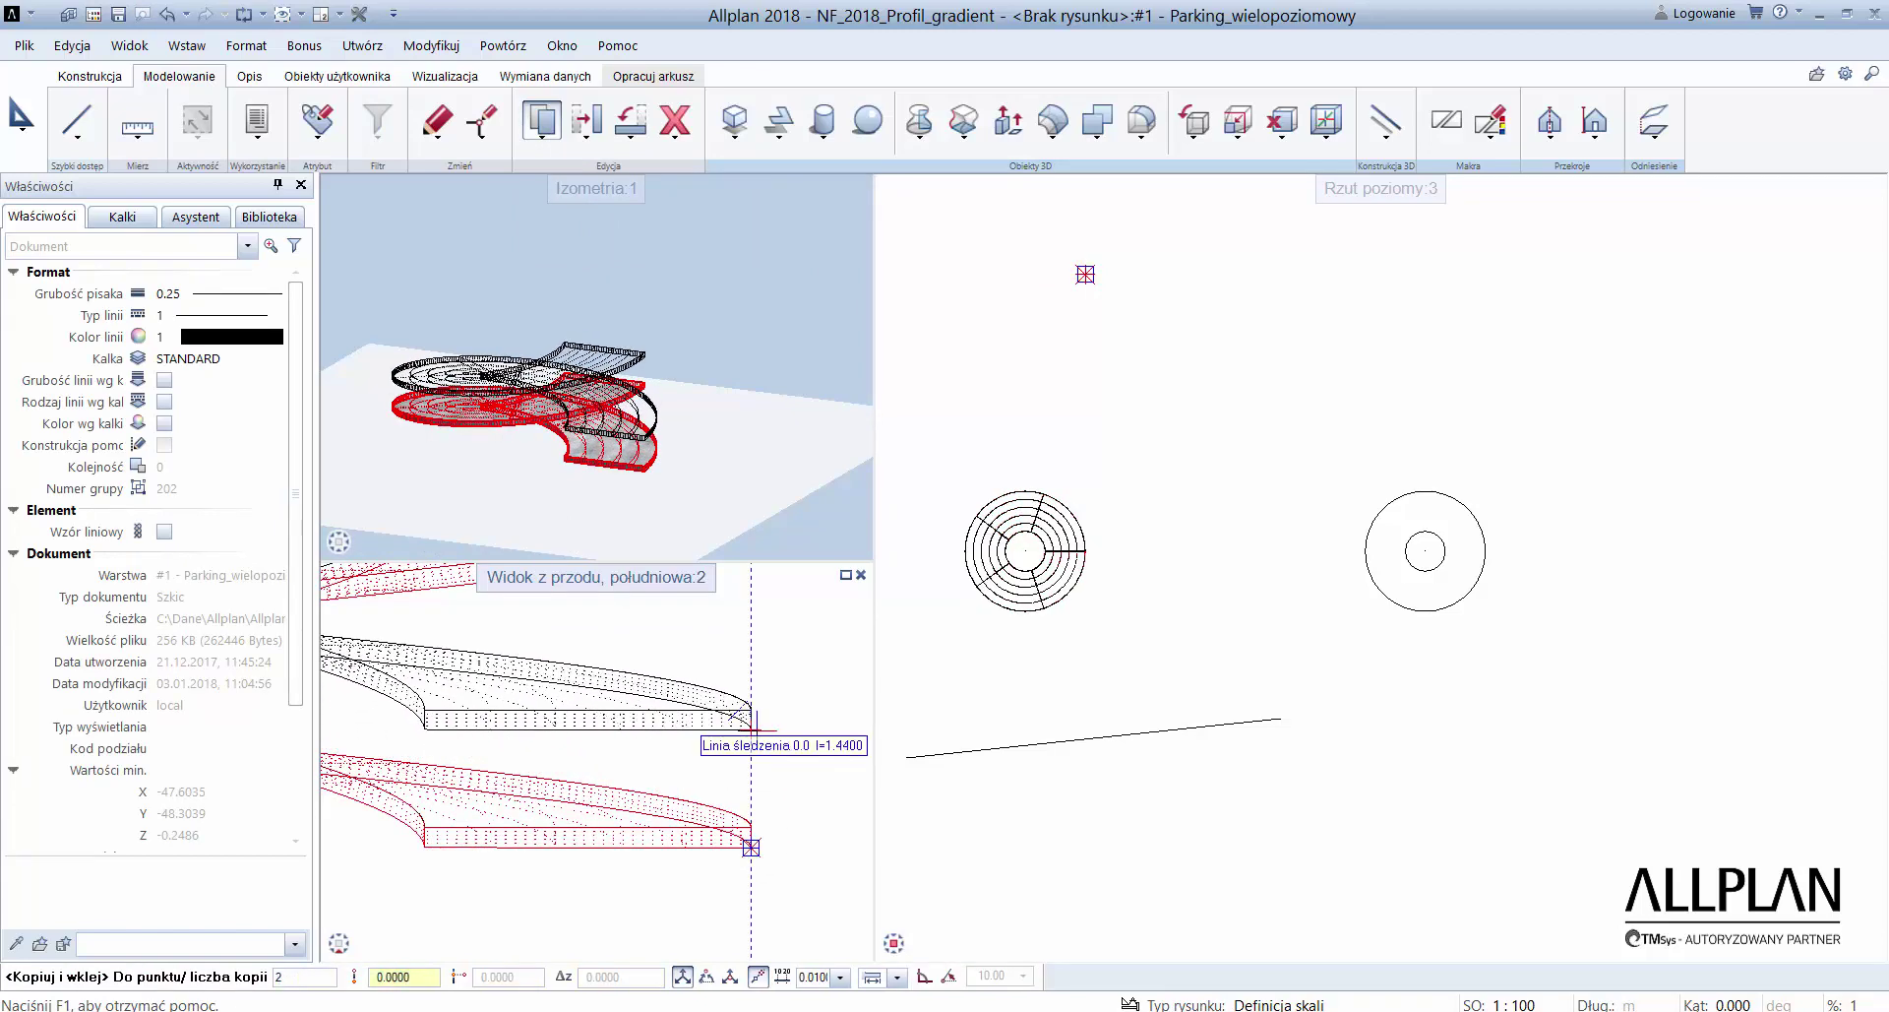
{"action": "scroll", "coordinate": [752, 708], "scroll_direction": "down", "scroll_amount": 2}
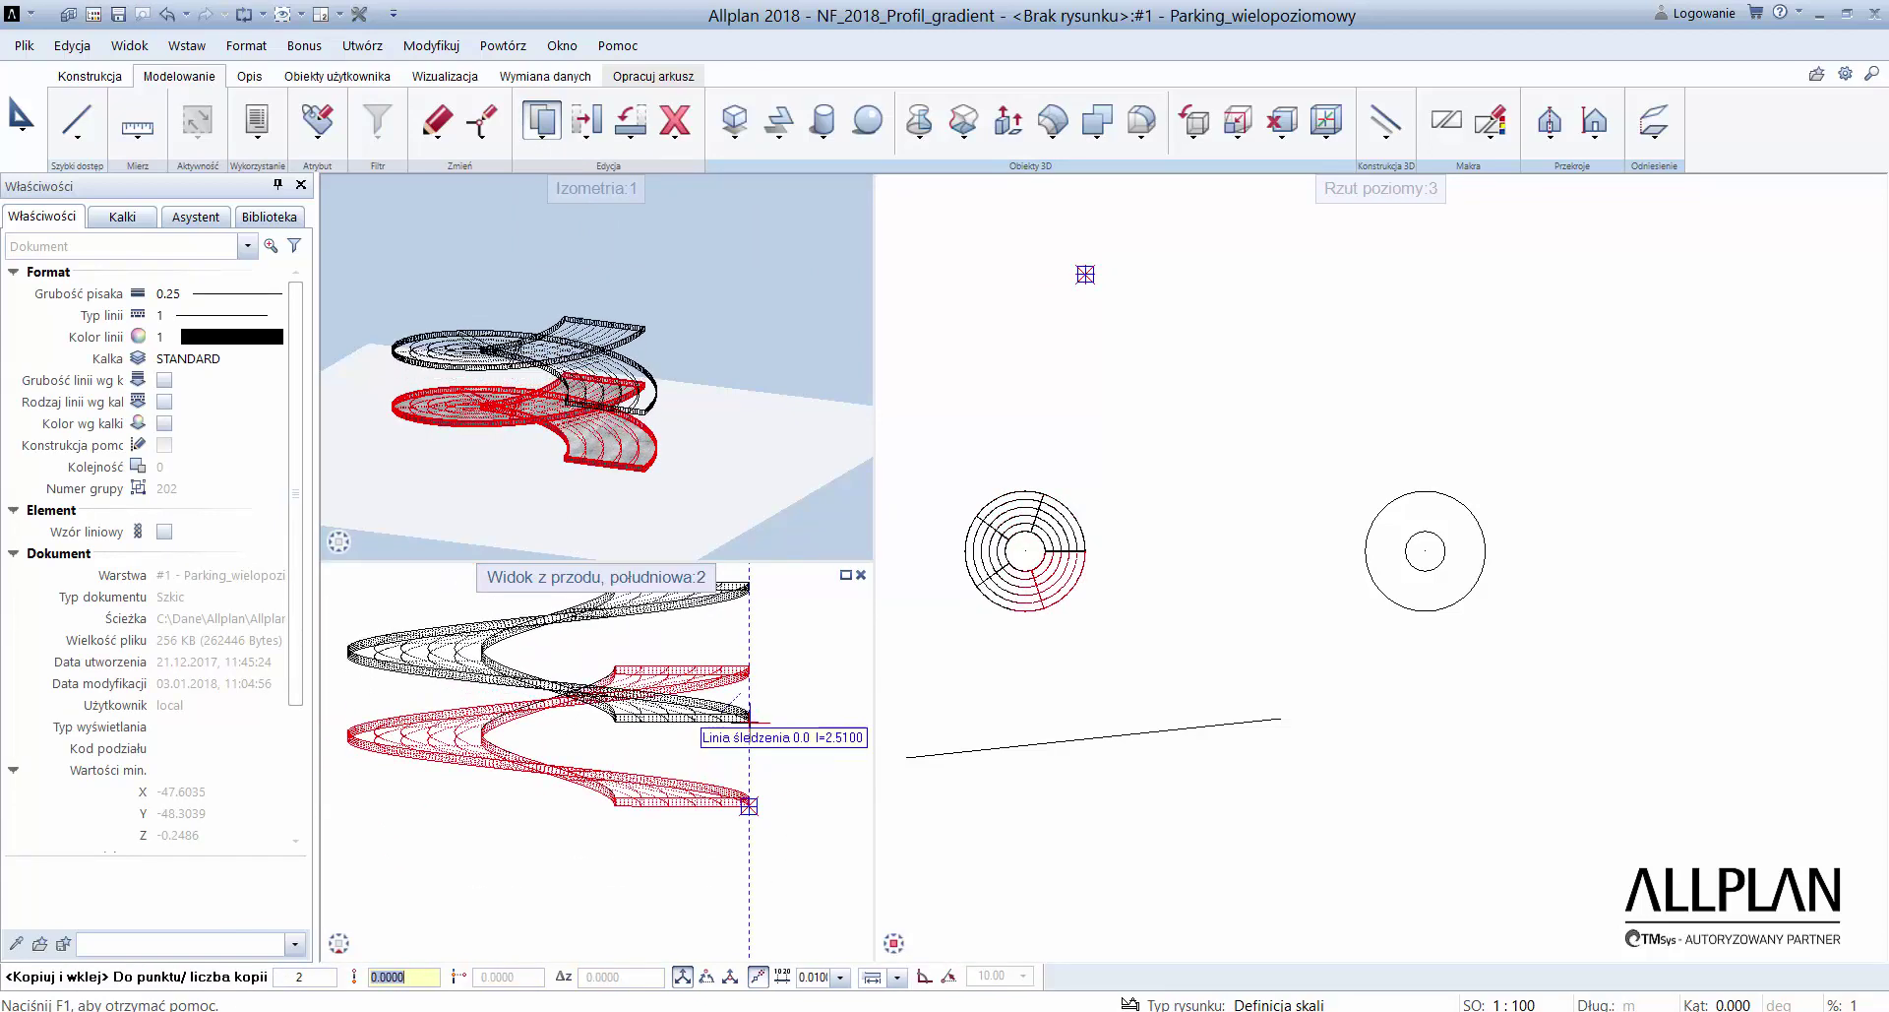
{"action": "left_click", "coordinate": [752, 648]}
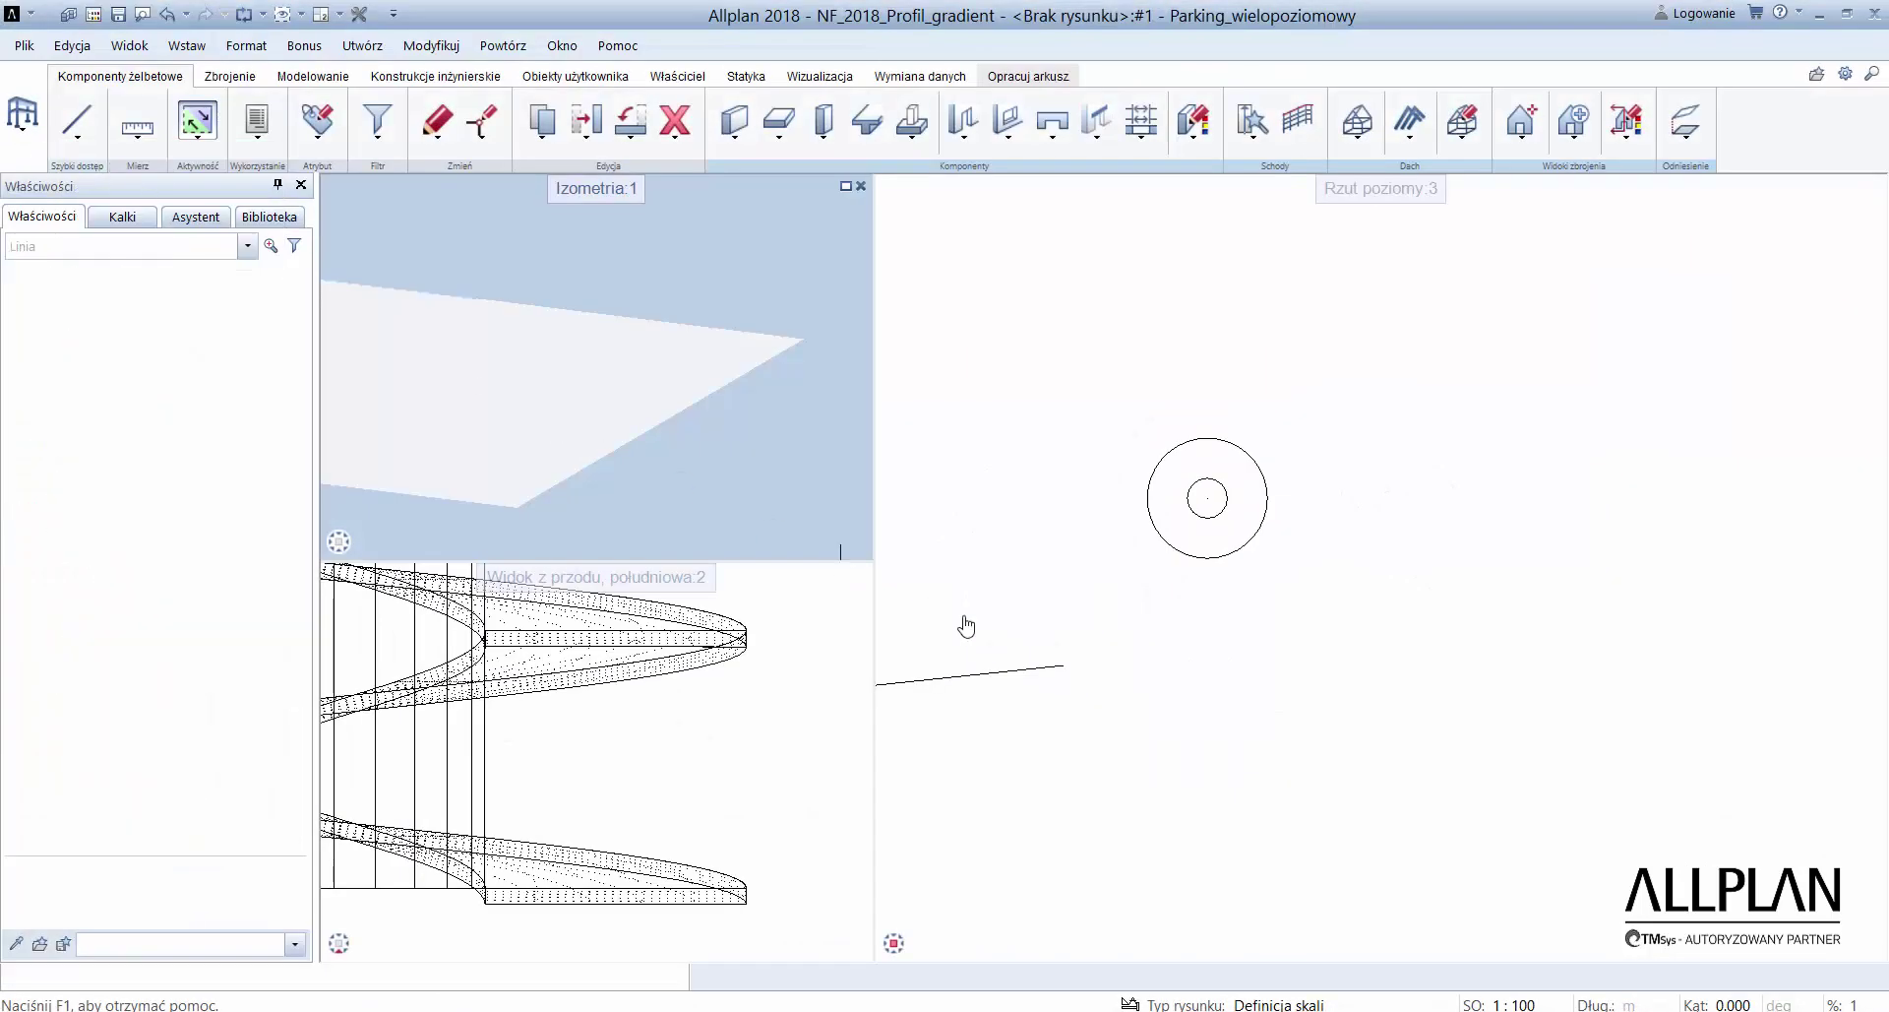
- Abandon a started line and switch to the working role with the modelling tools
{"action": "left_click", "coordinate": [1180, 701]}
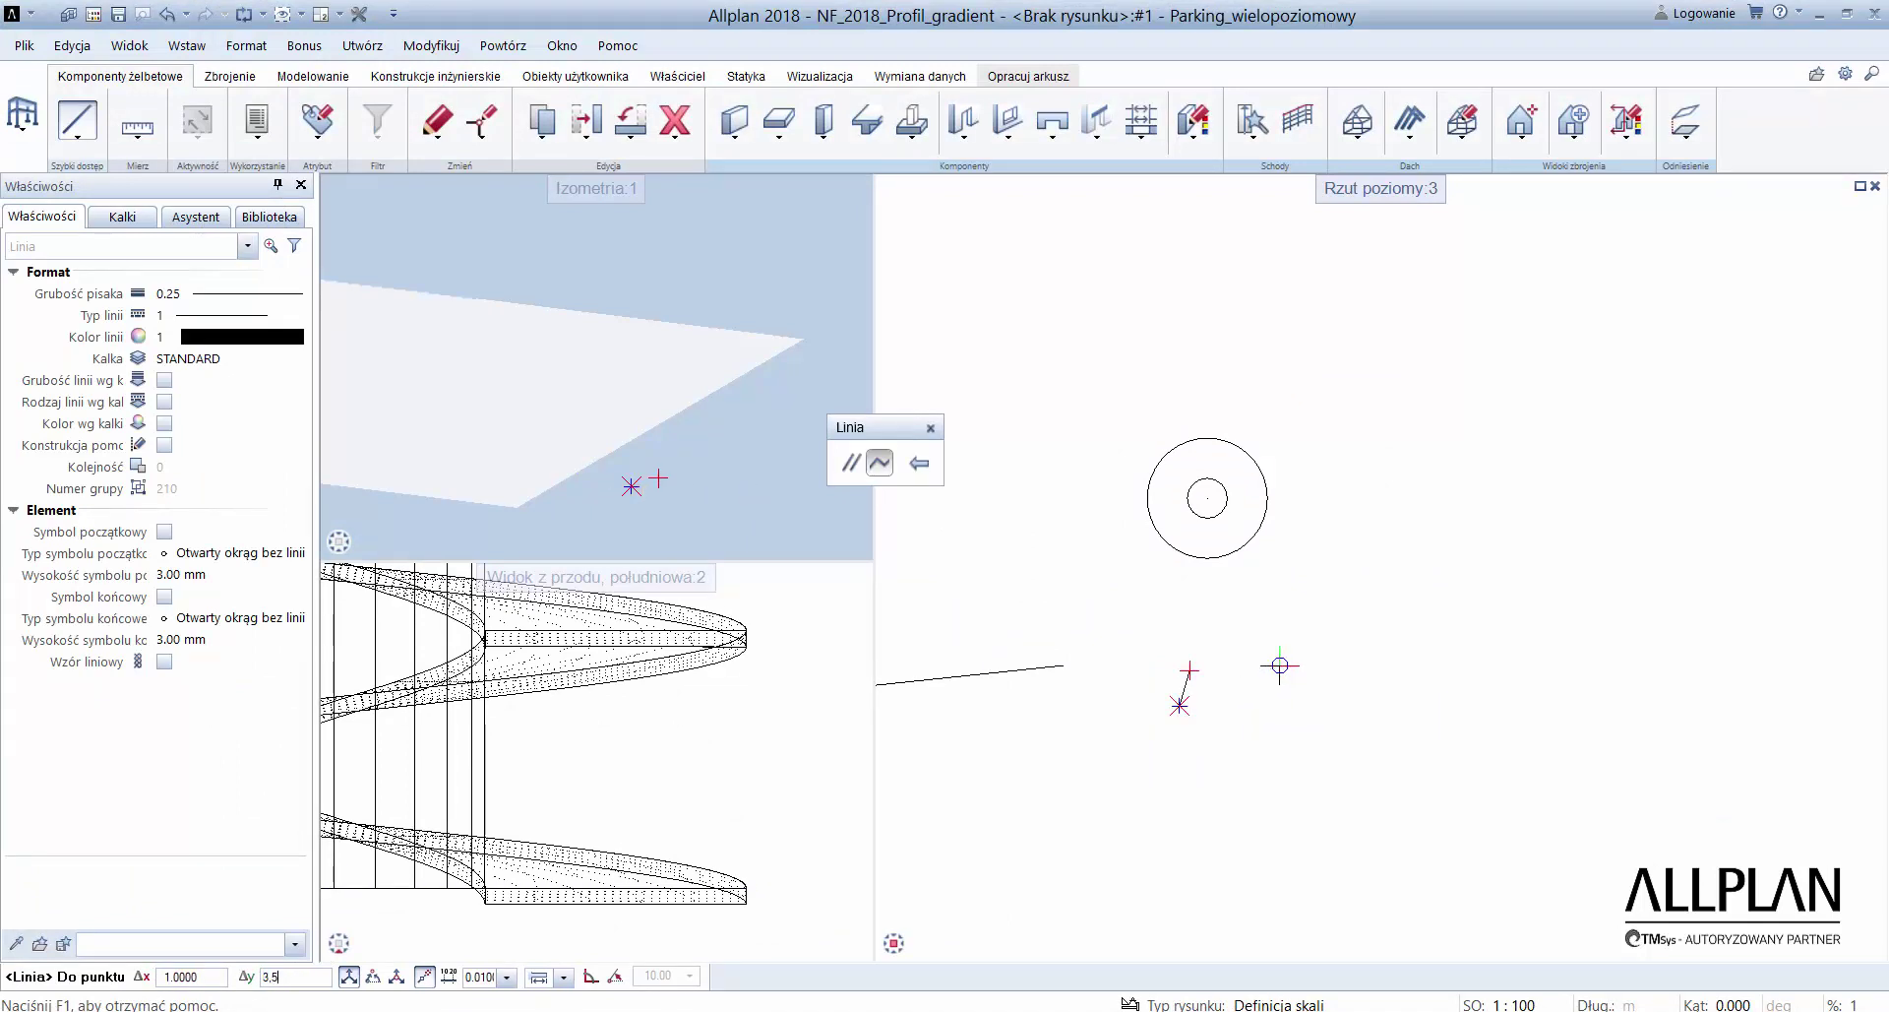
{"action": "scroll", "coordinate": [1245, 659], "scroll_direction": "up", "scroll_amount": 2}
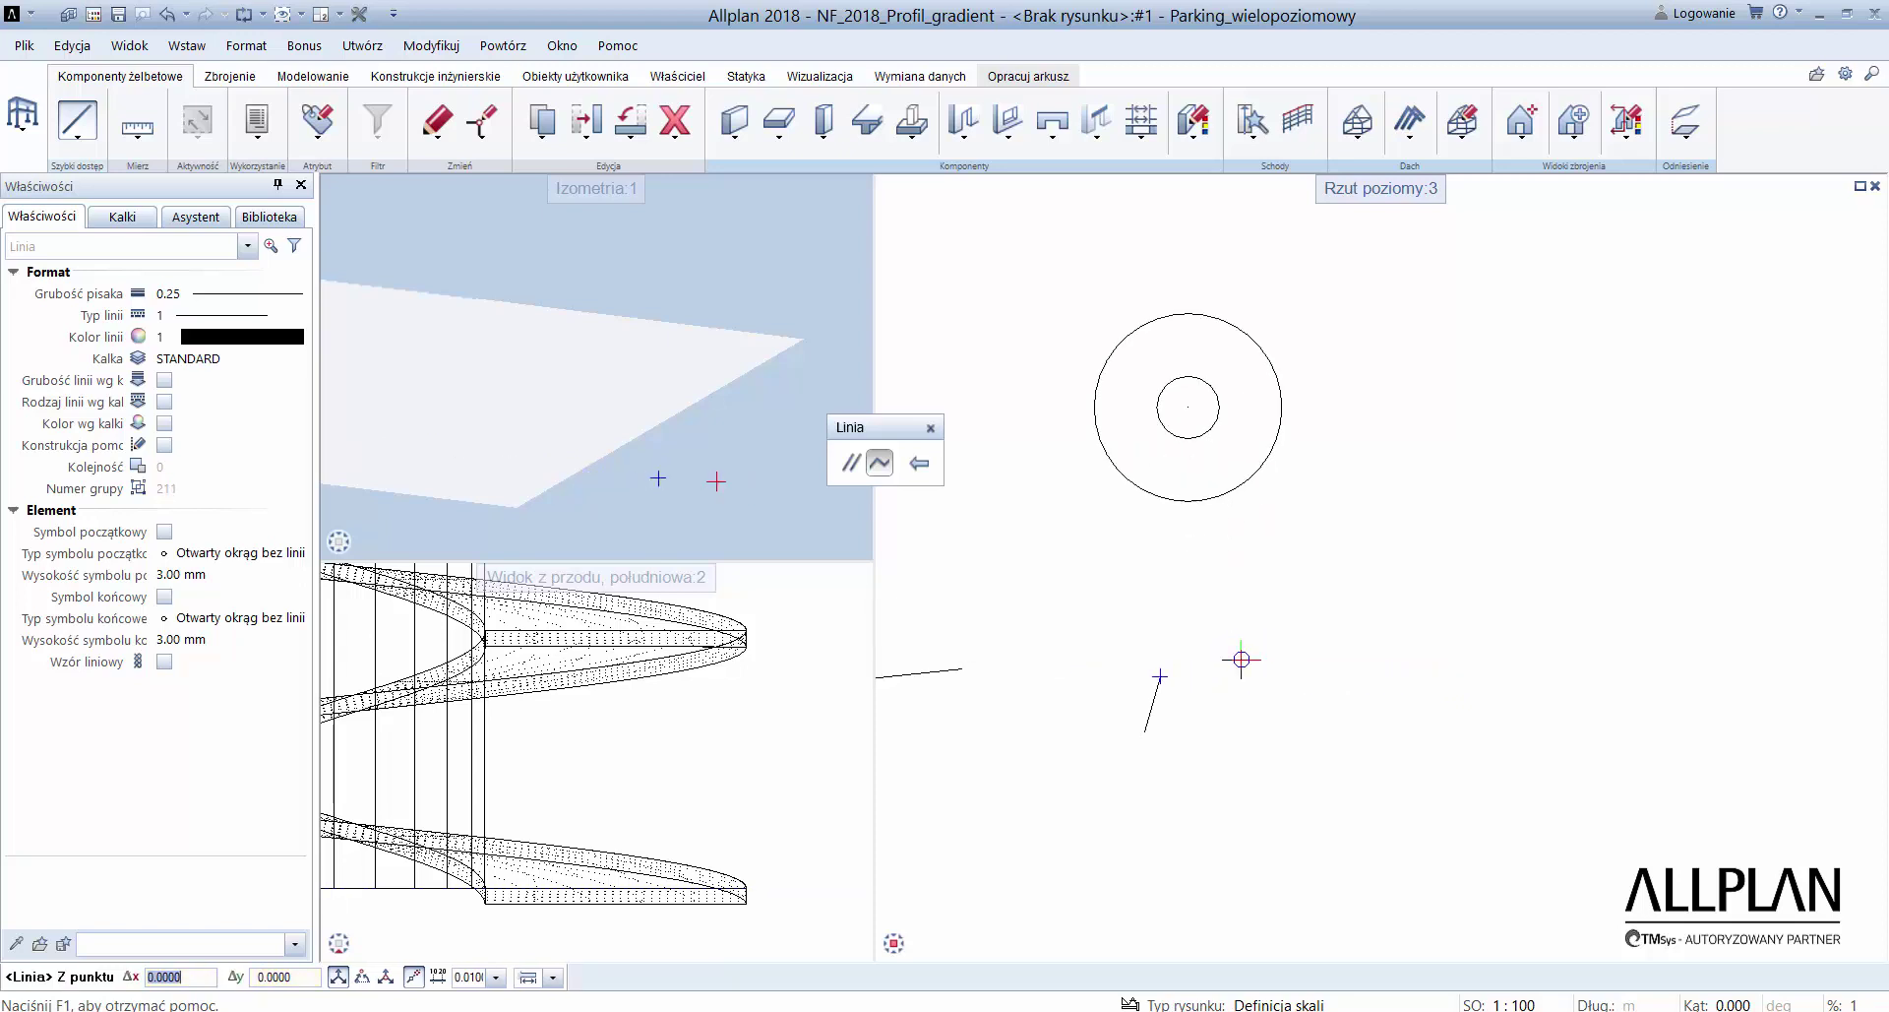
{"action": "key", "text": "Escape"}
{"action": "left_click", "coordinate": [24, 118]}
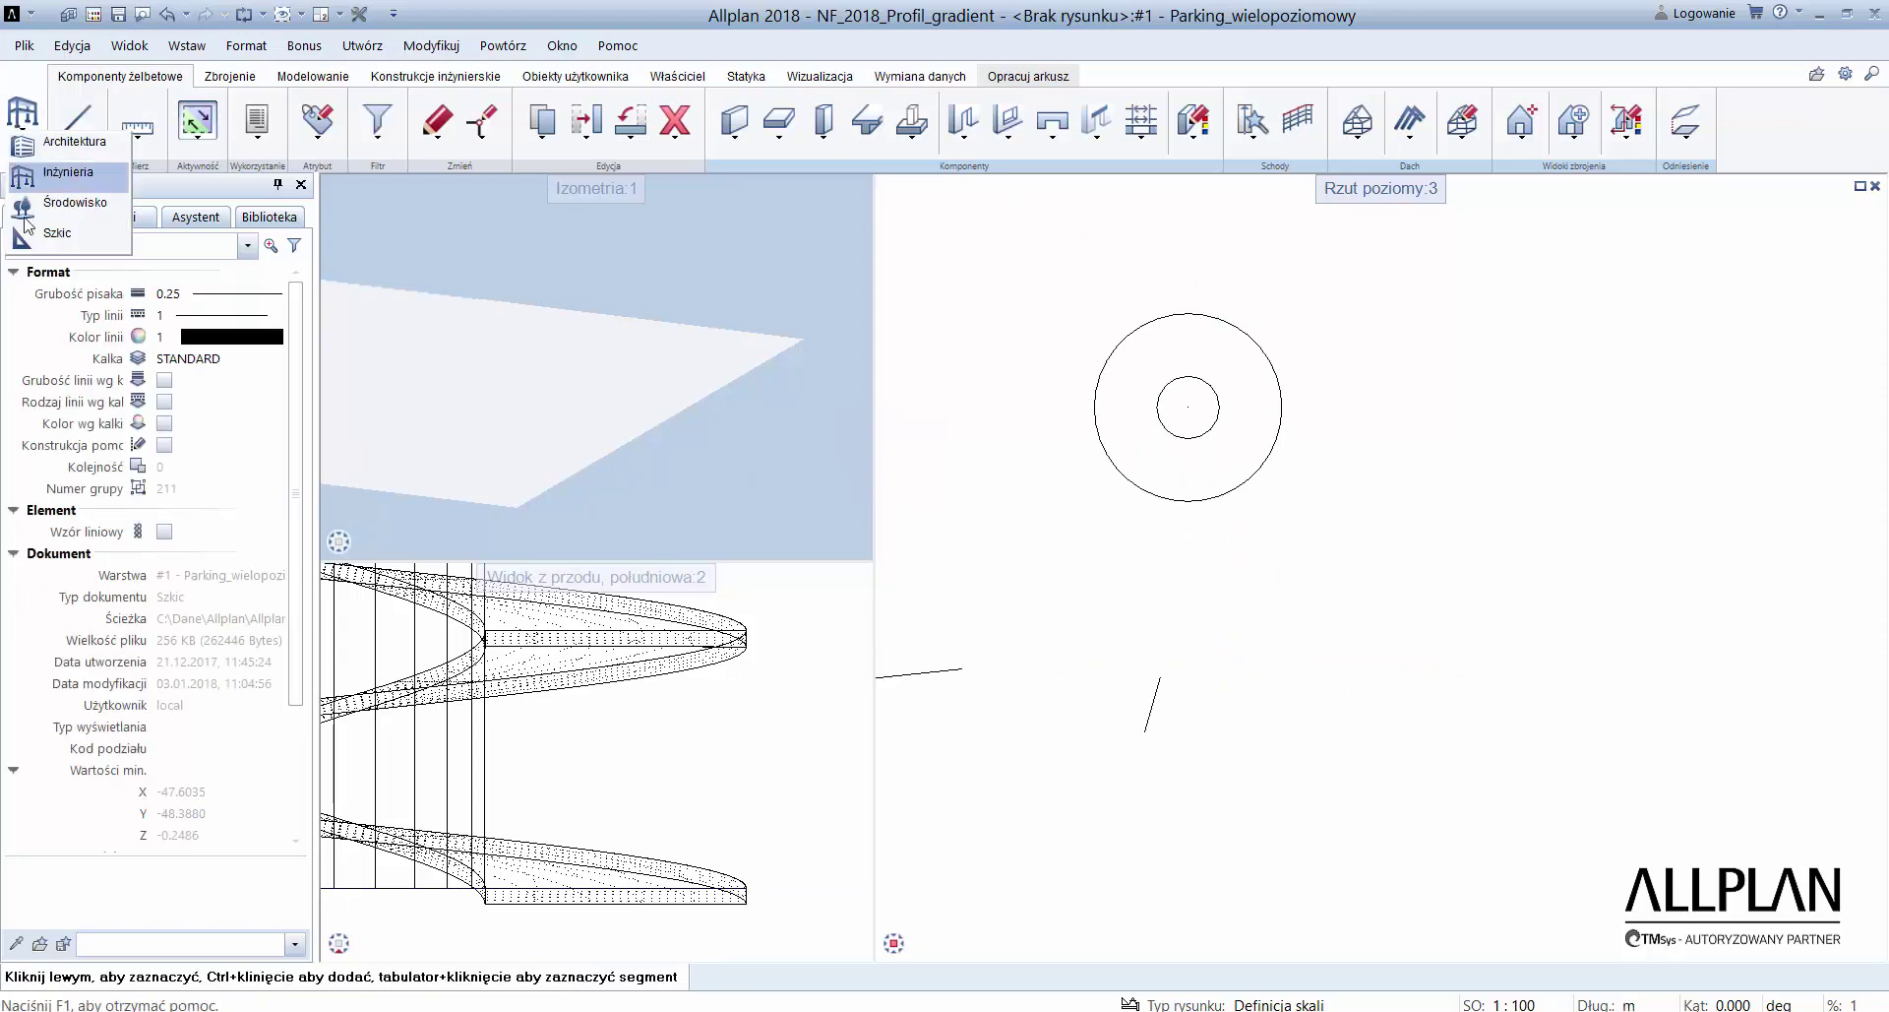
{"action": "left_click", "coordinate": [54, 173]}
- Create helices around the second pair's outer and inner circles, each using the line as gradient
{"action": "left_click", "coordinate": [1401, 134]}
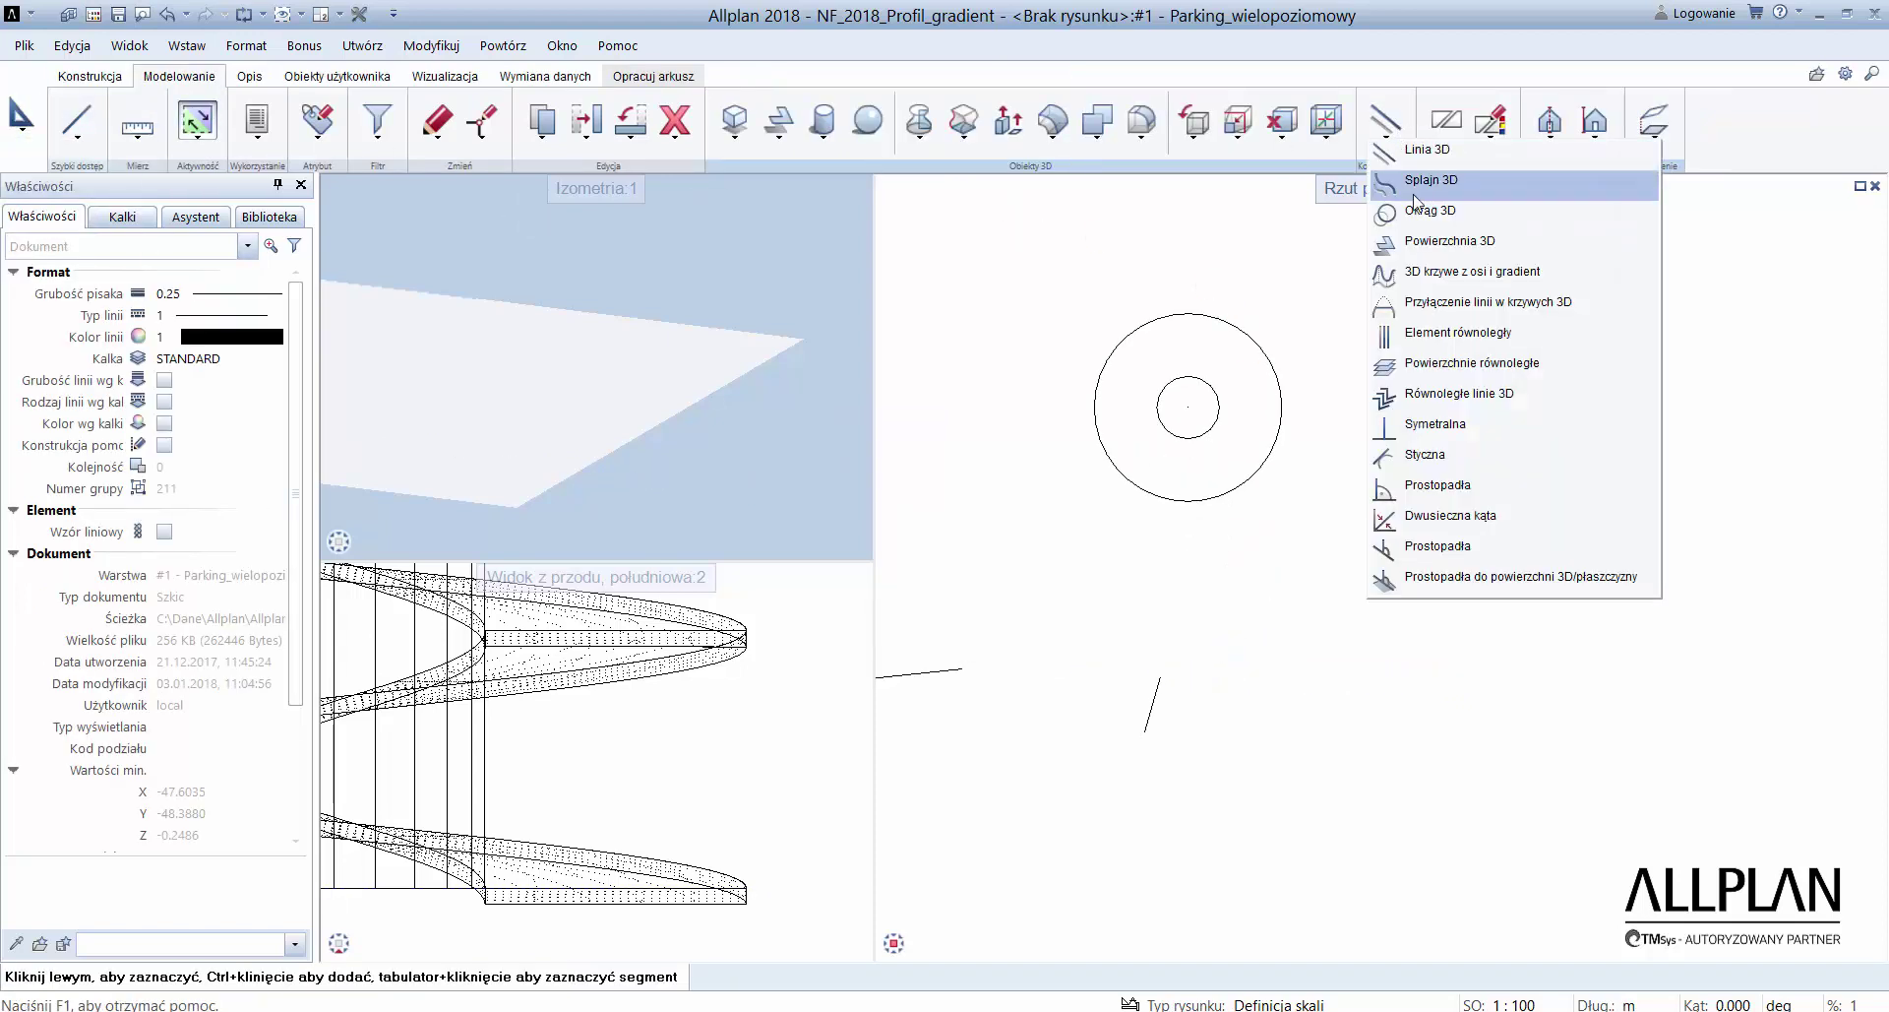
{"action": "left_click", "coordinate": [1427, 248]}
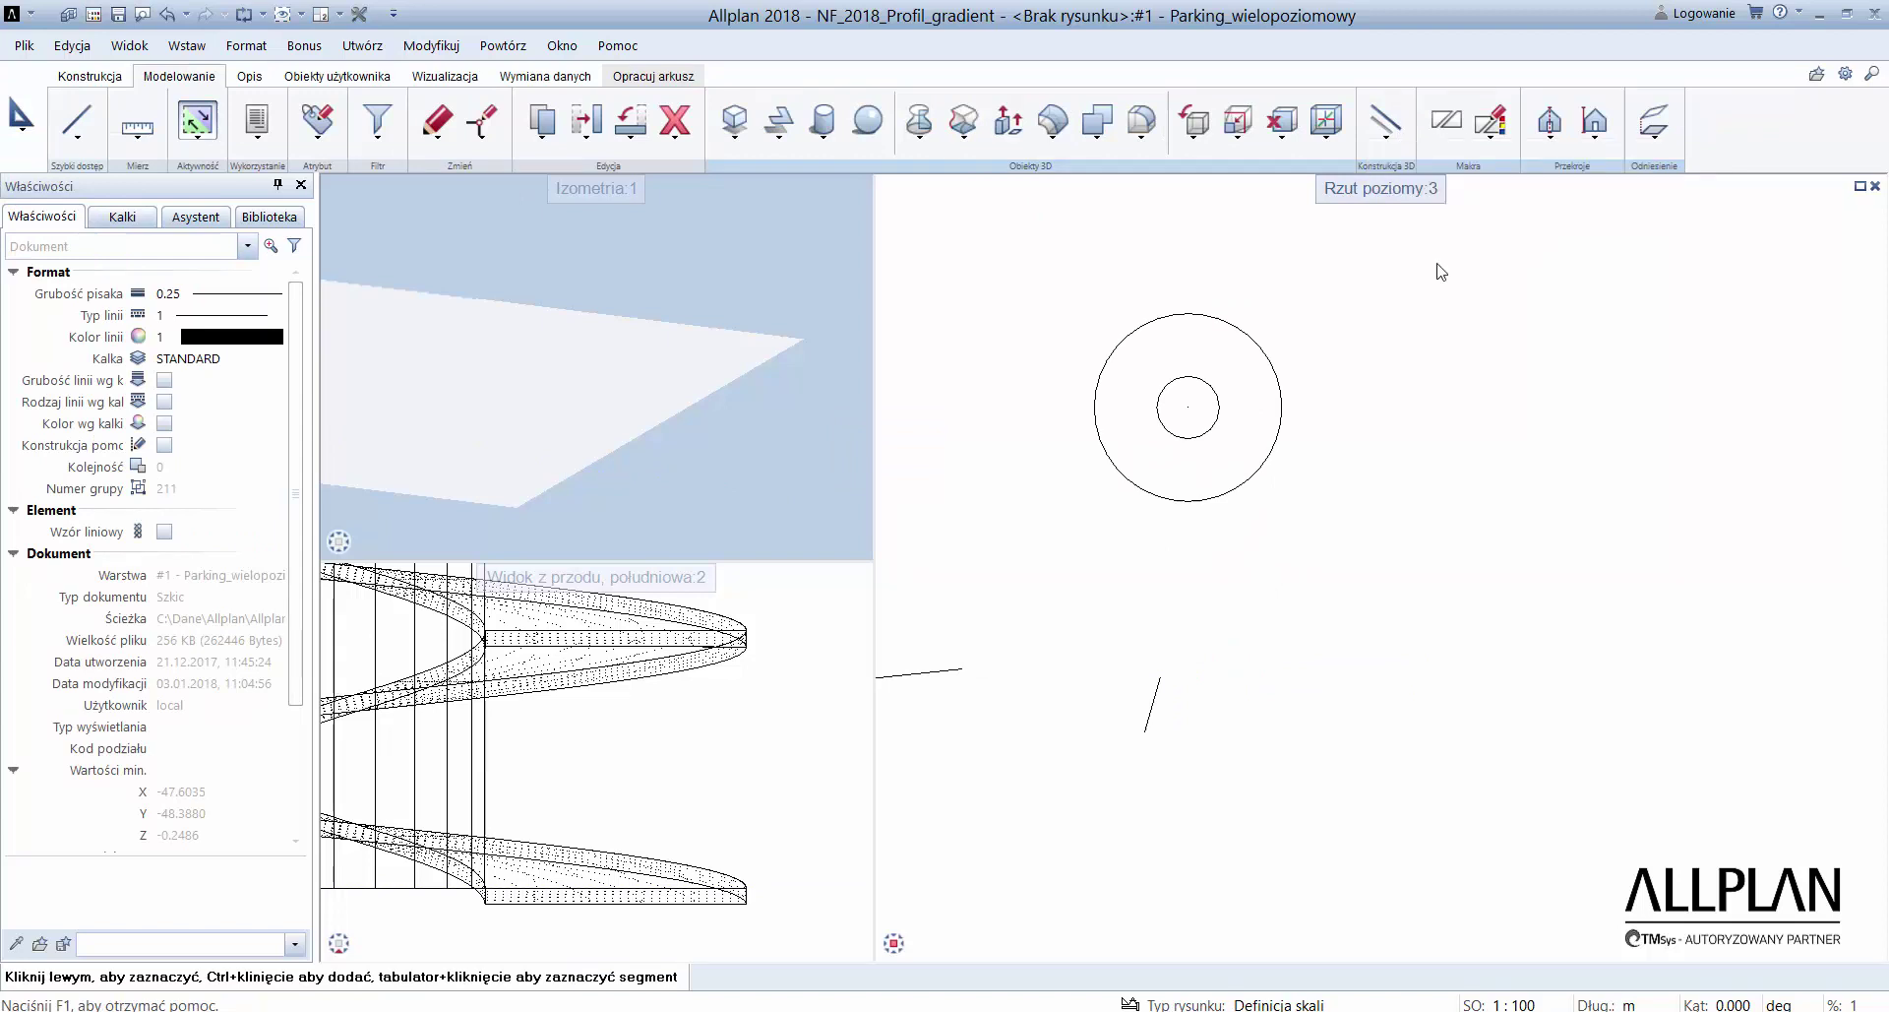
{"action": "left_click", "coordinate": [1222, 492]}
{"action": "left_click", "coordinate": [1147, 726]}
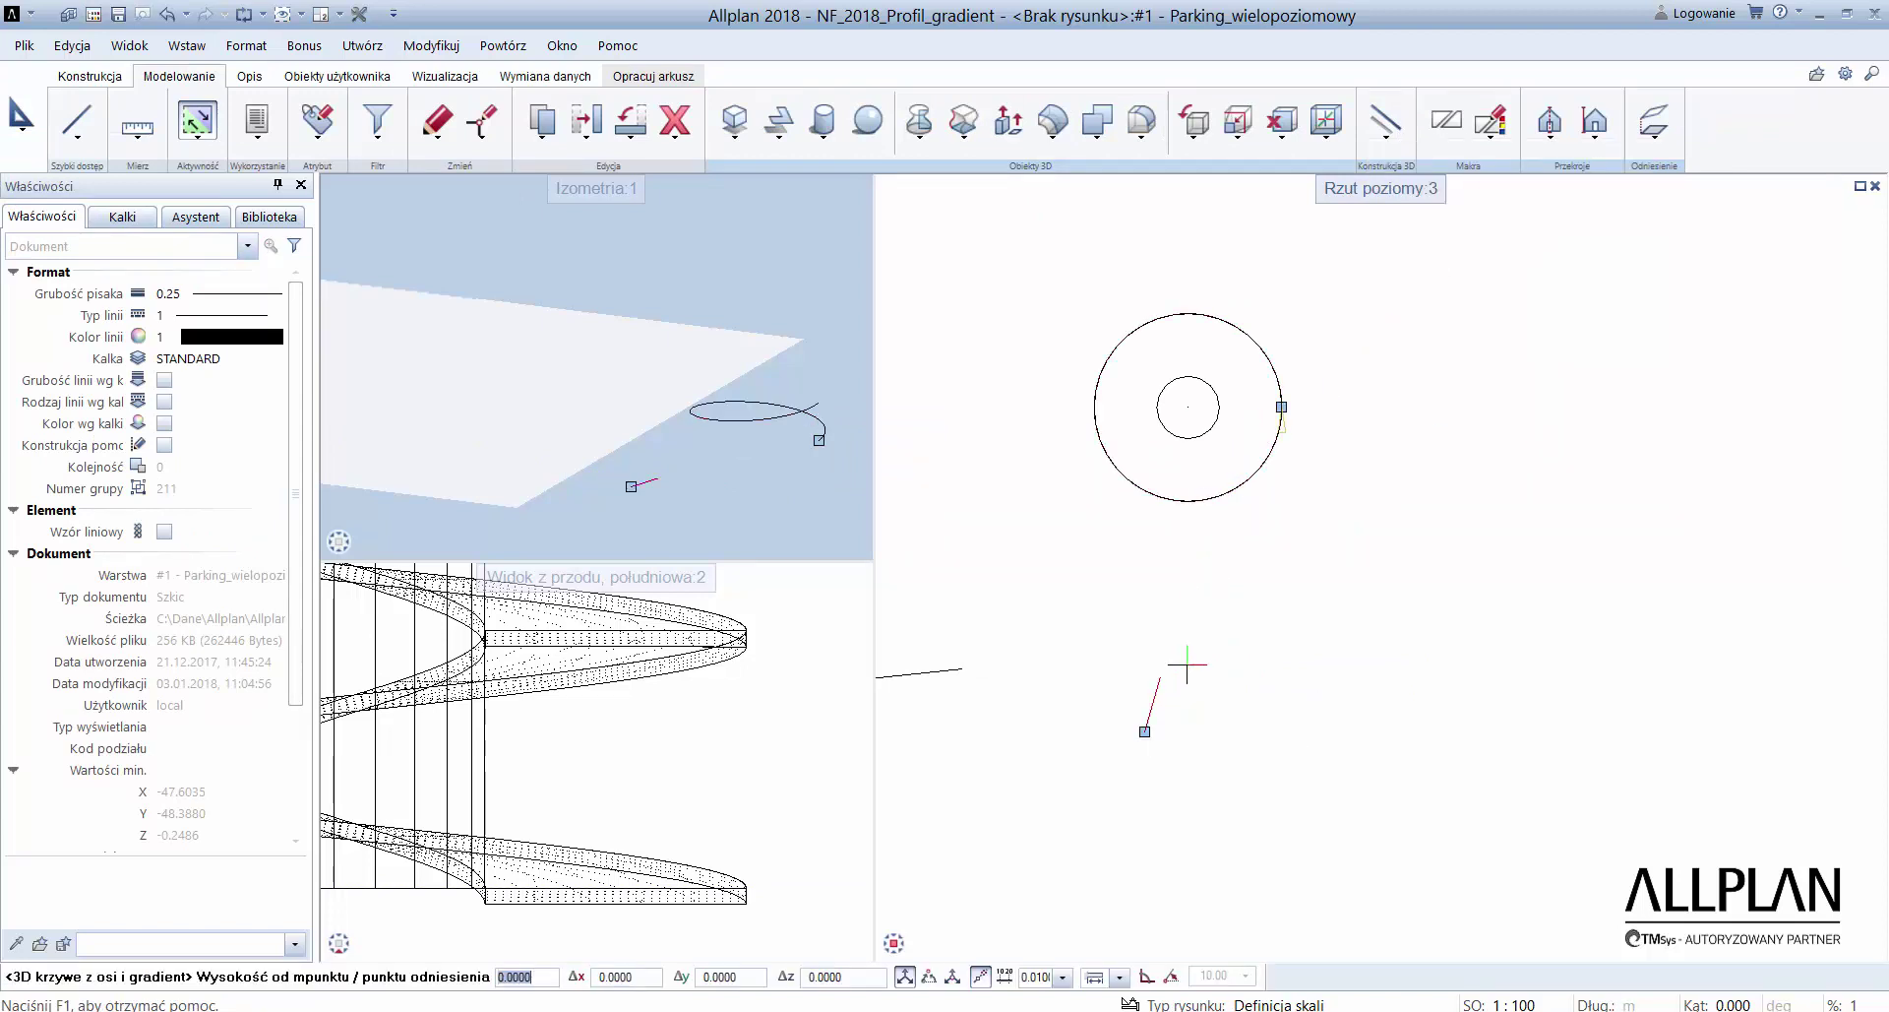
{"action": "key", "text": "Return"}
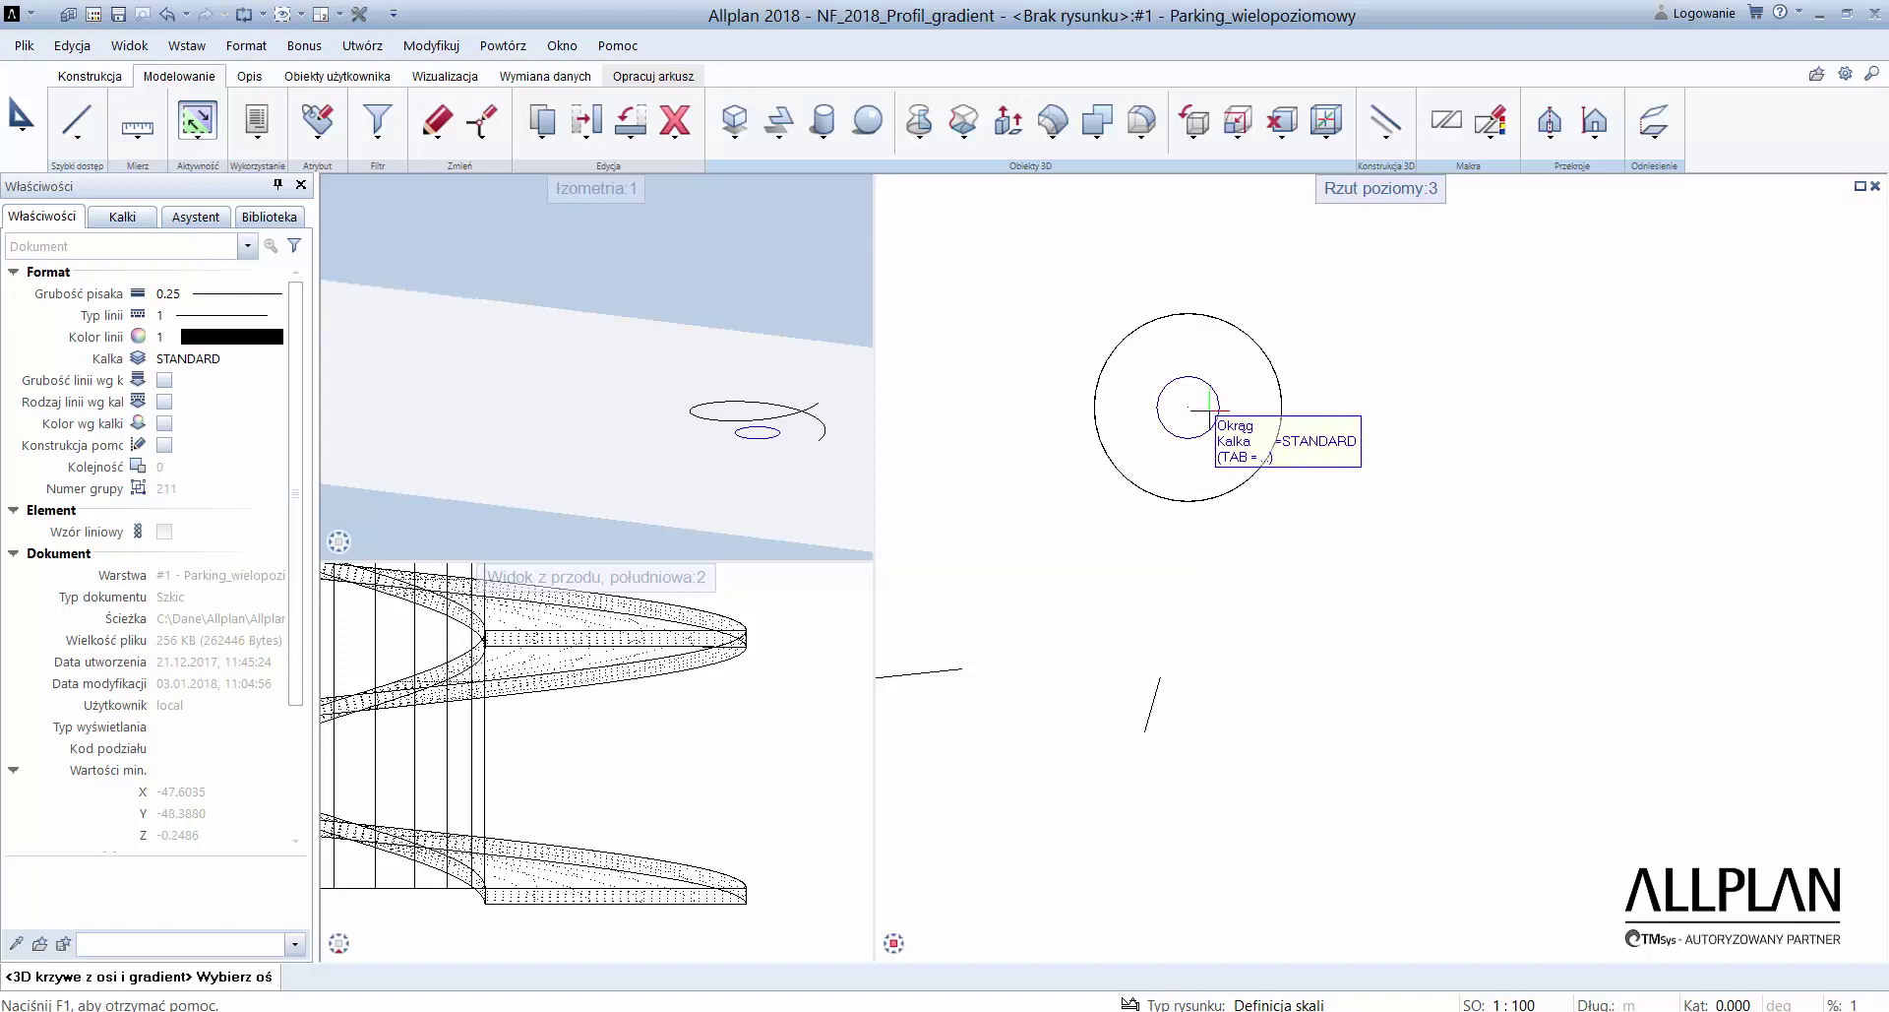
{"action": "left_click", "coordinate": [1218, 406]}
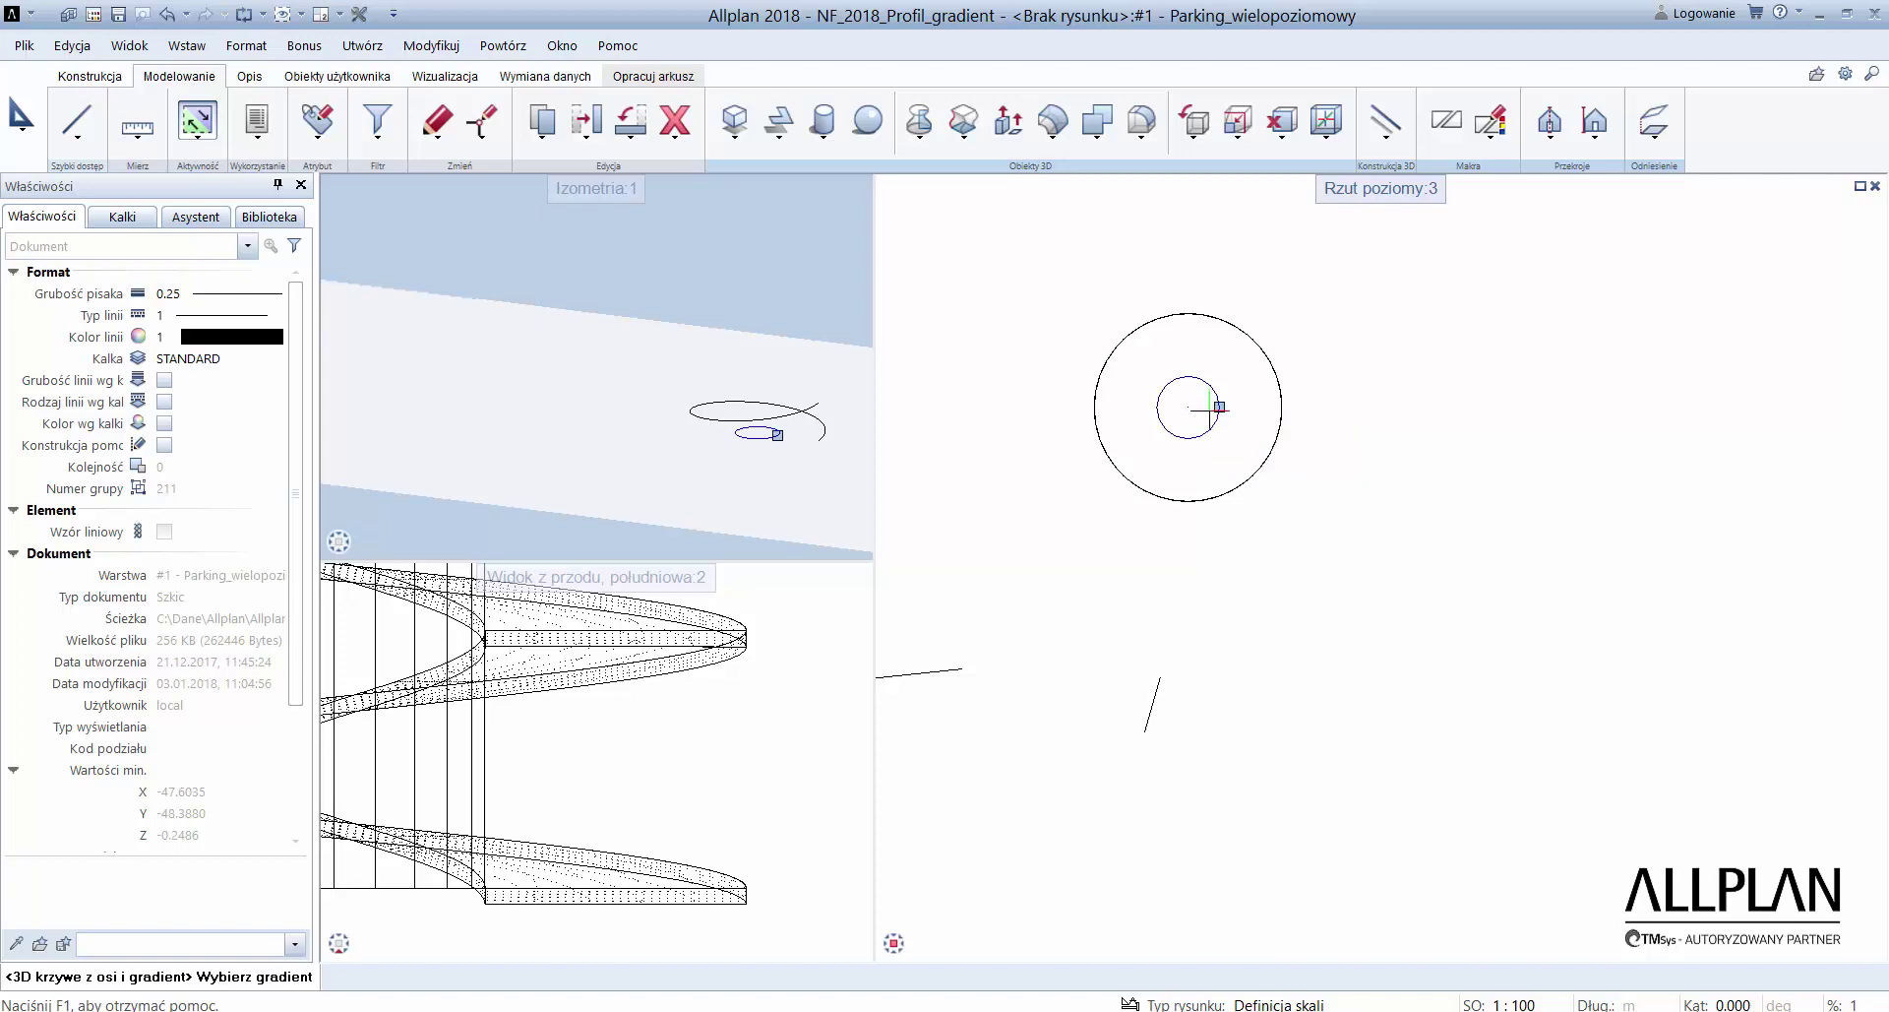
{"action": "left_click", "coordinate": [1150, 720]}
{"action": "key", "text": "Return"}
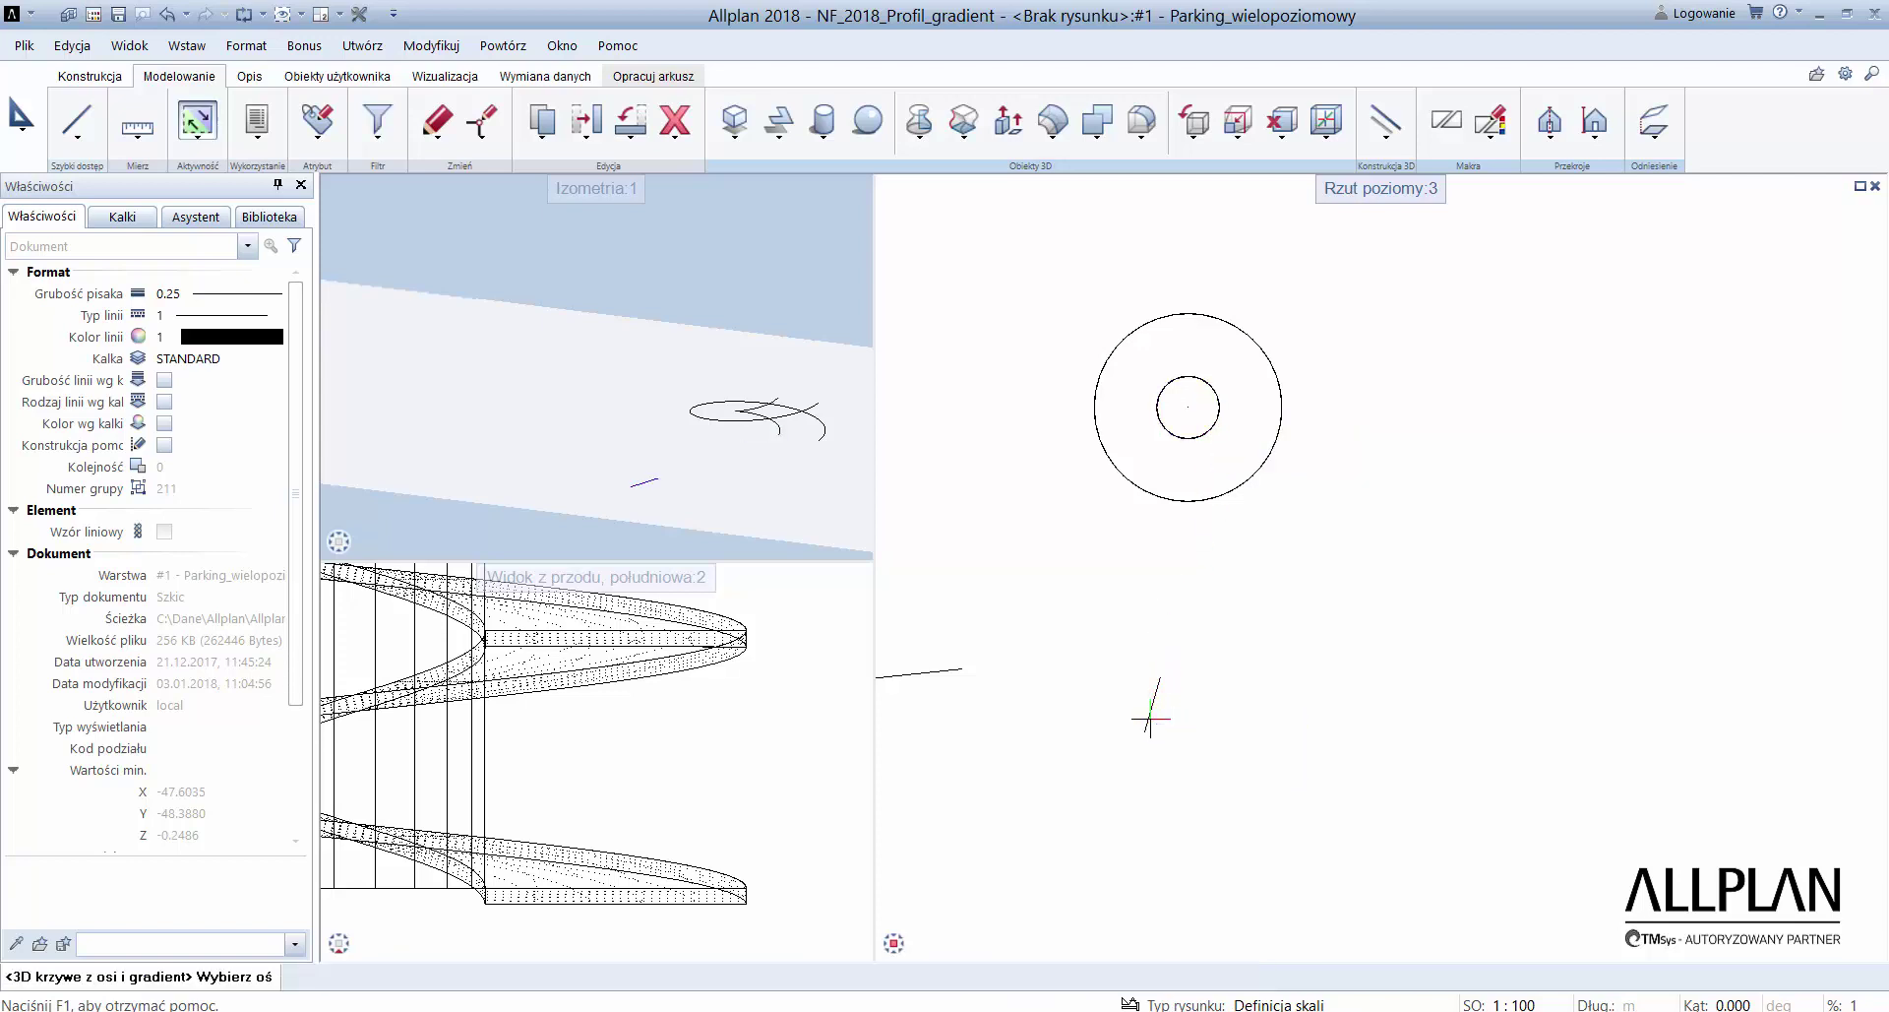
{"action": "scroll", "coordinate": [871, 492], "scroll_direction": "up", "scroll_amount": 4}
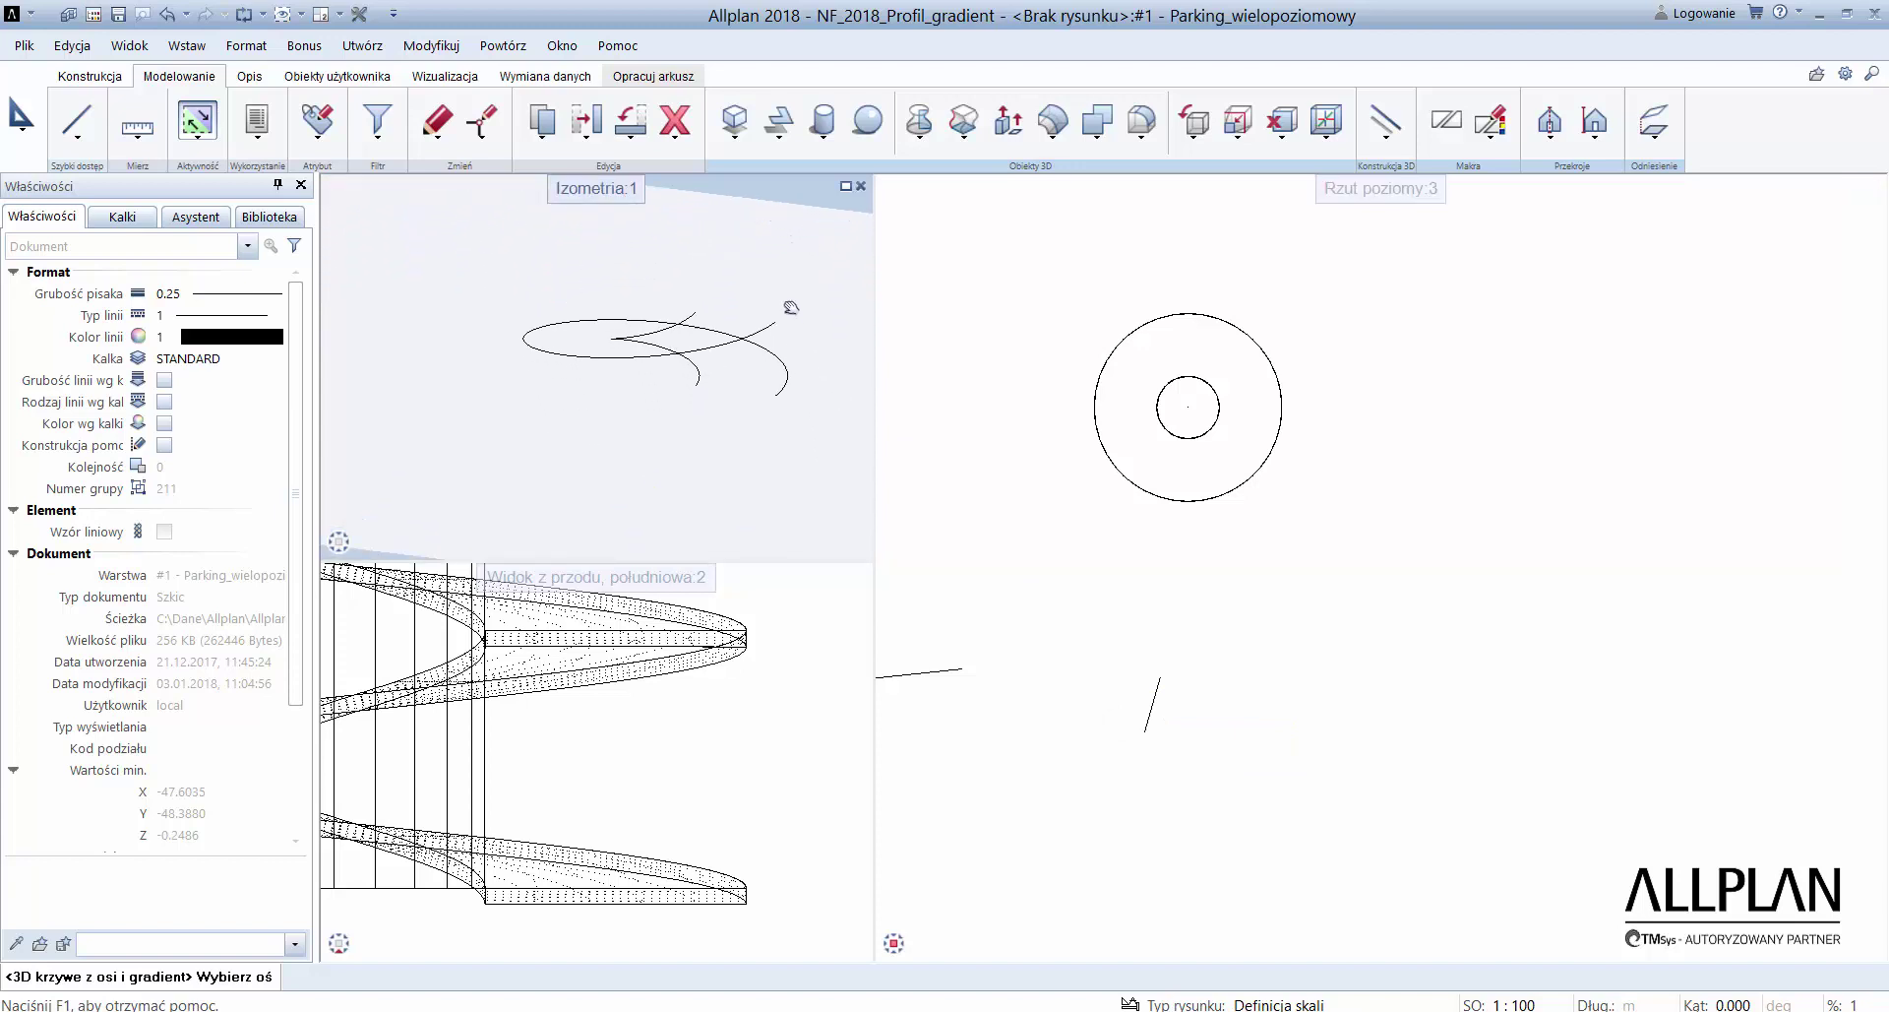
- Draw a 3D line joining the inner and outer helix curve ends, then start a second one
{"action": "left_click", "coordinate": [1389, 135]}
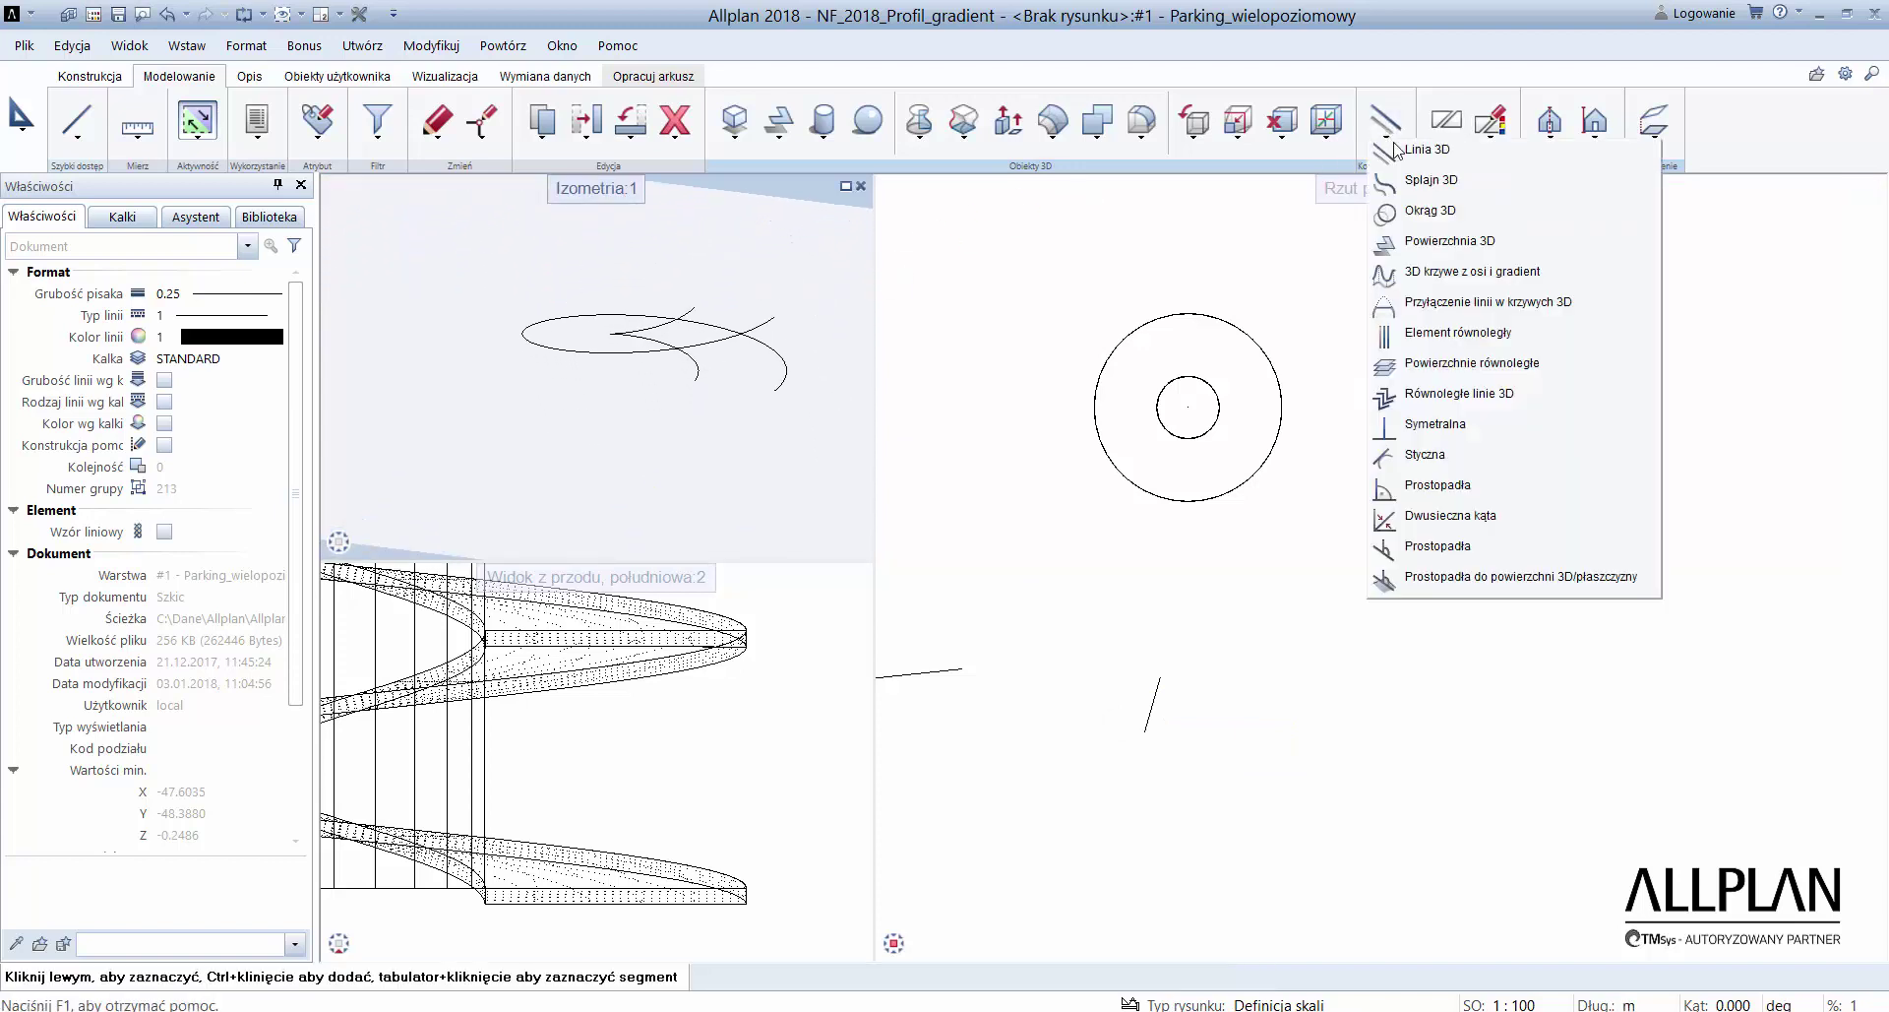
{"action": "left_click", "coordinate": [1410, 152]}
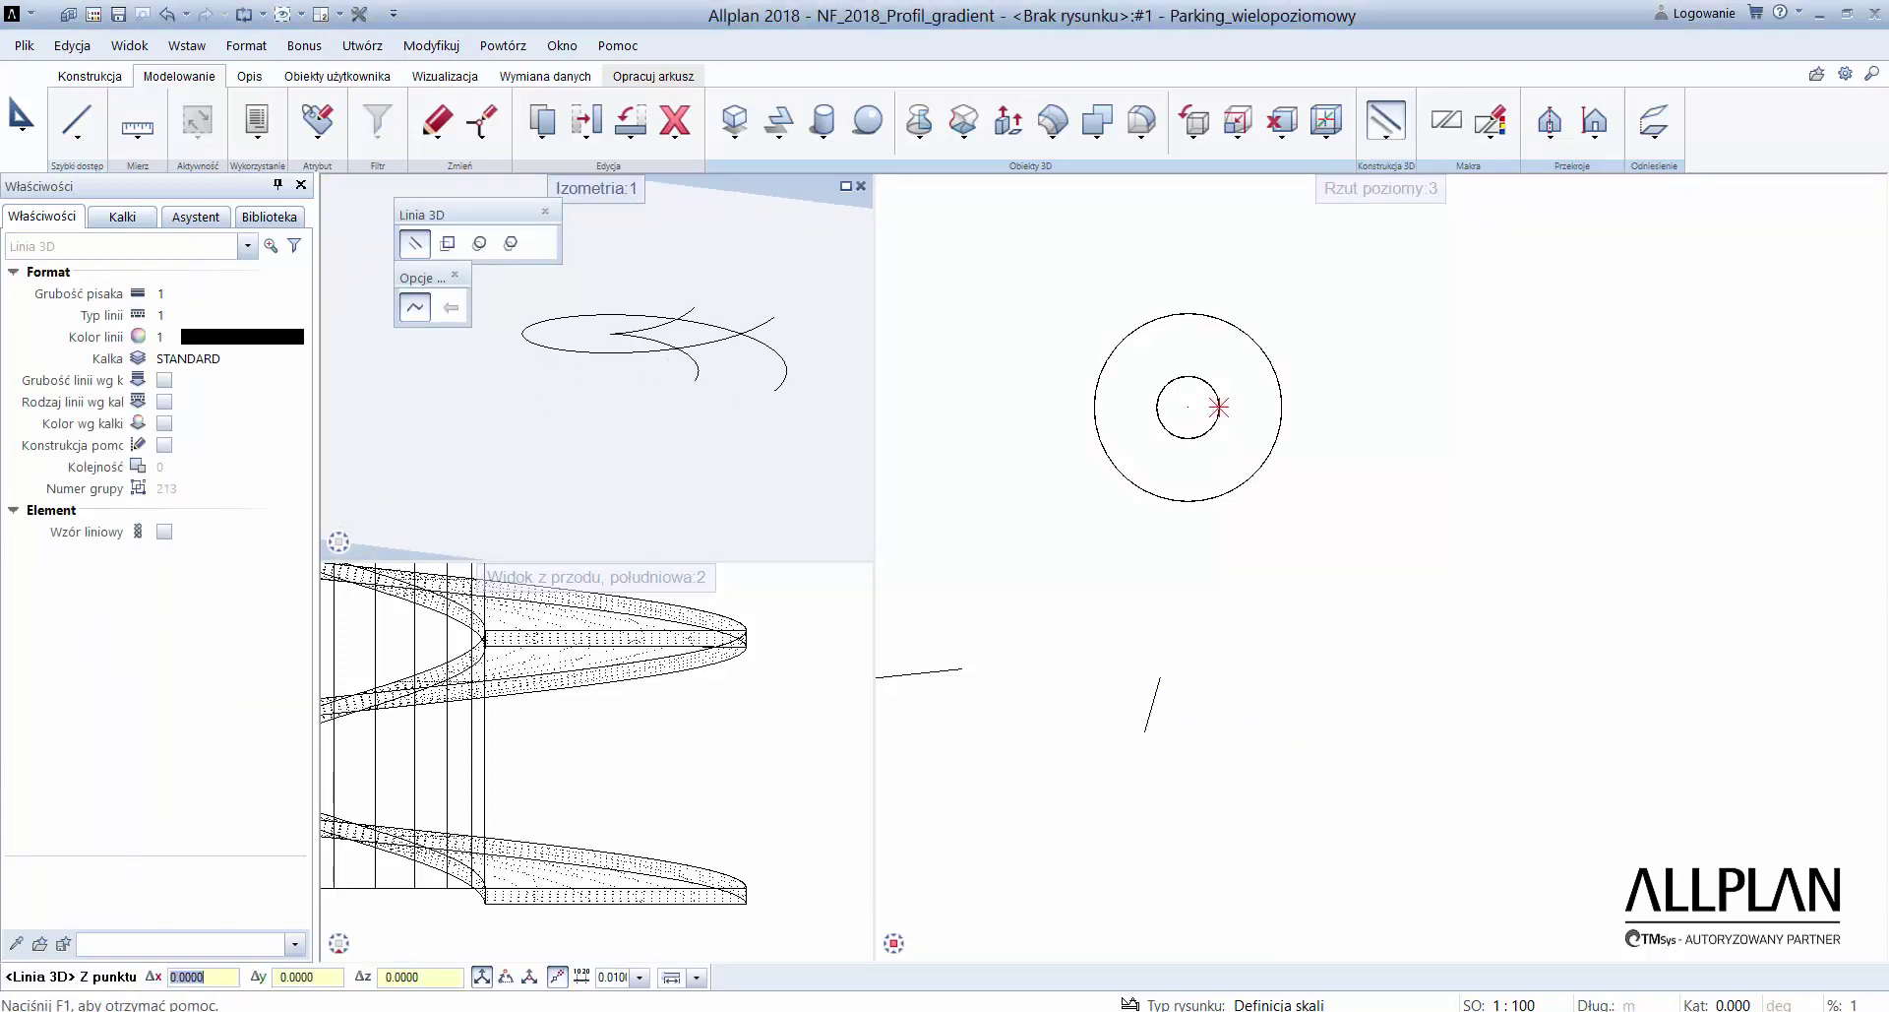
{"action": "left_click", "coordinate": [696, 379]}
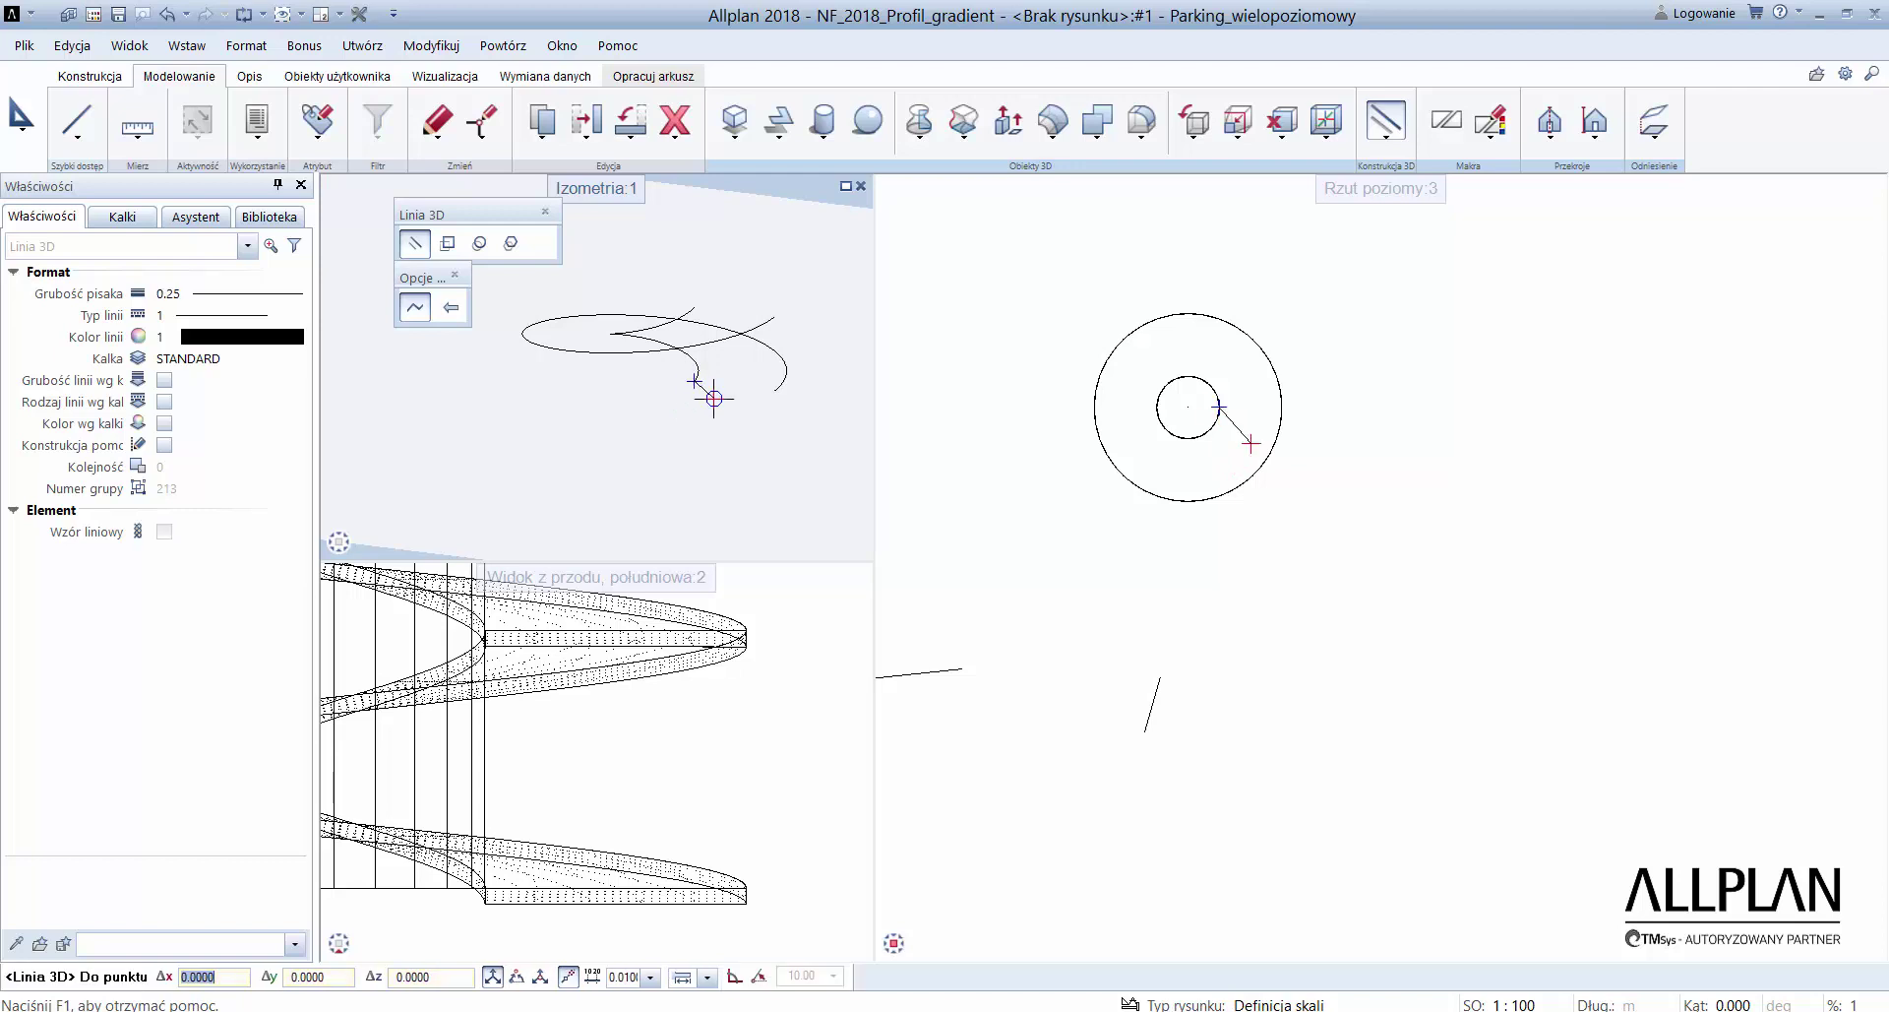
{"action": "left_click", "coordinate": [802, 349]}
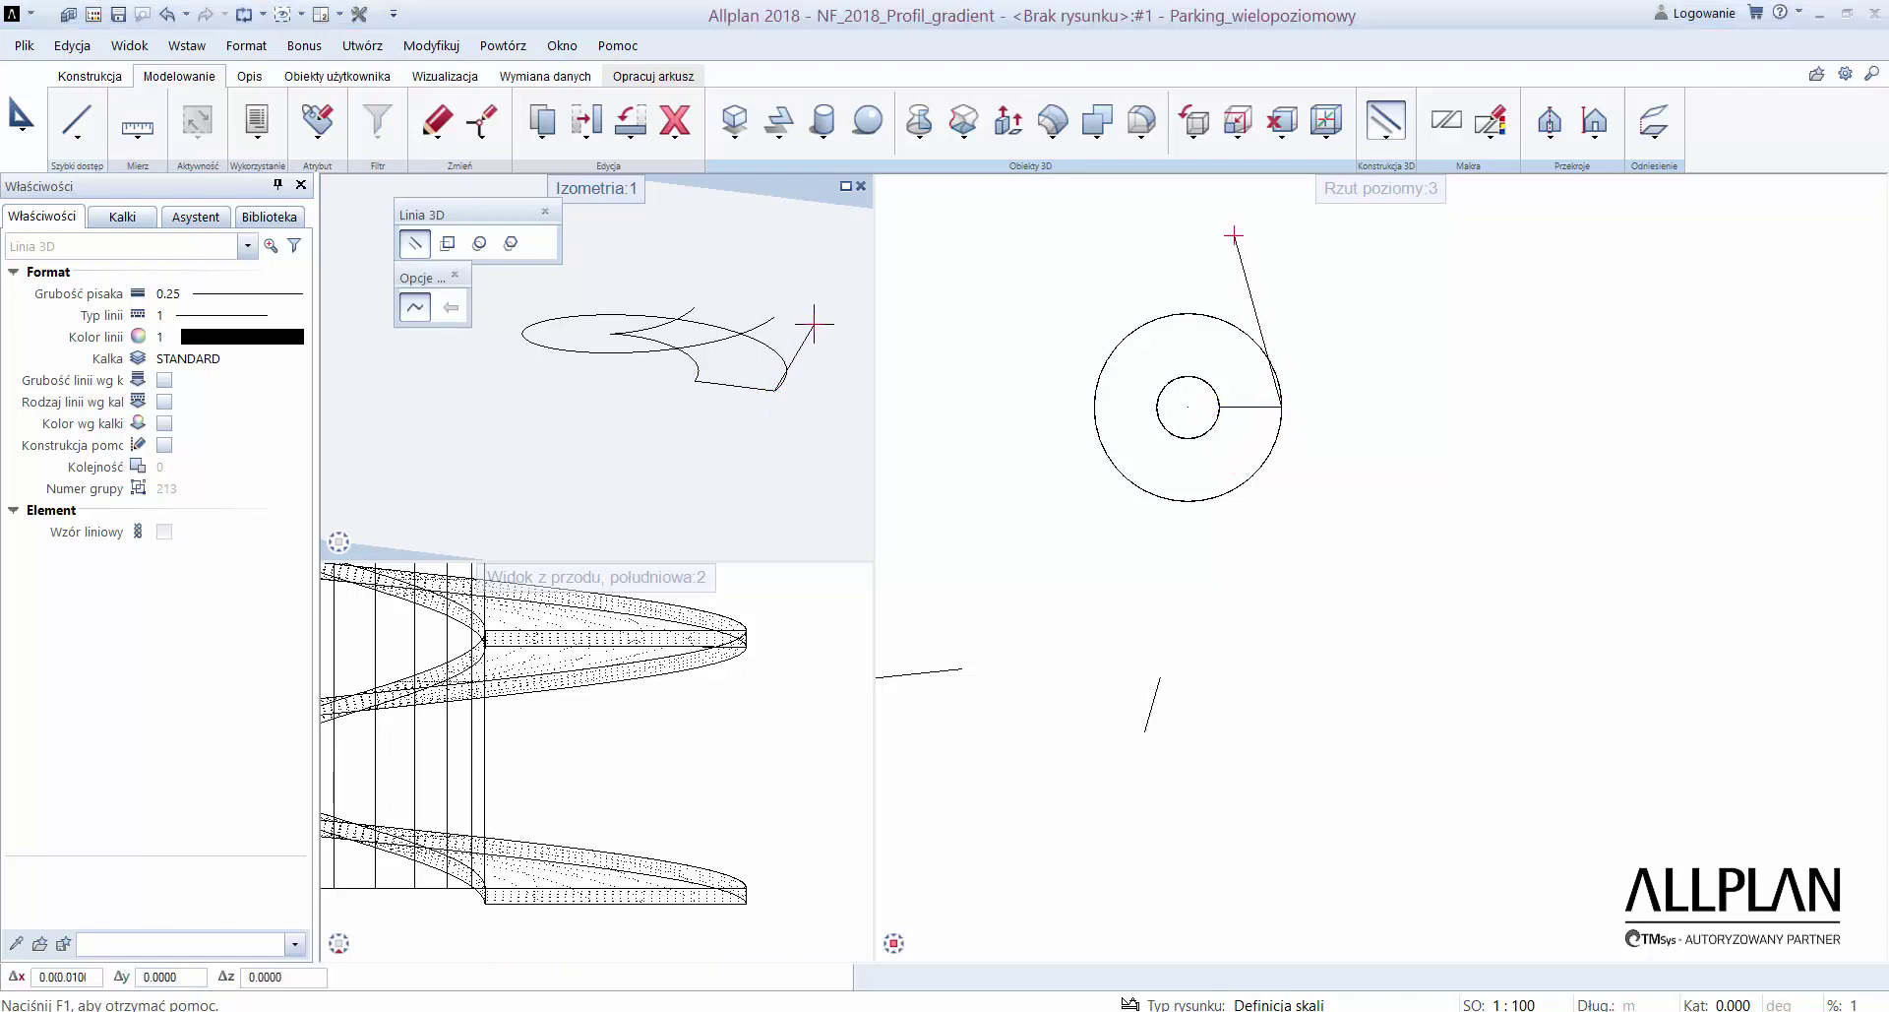
{"action": "left_click", "coordinate": [694, 306]}
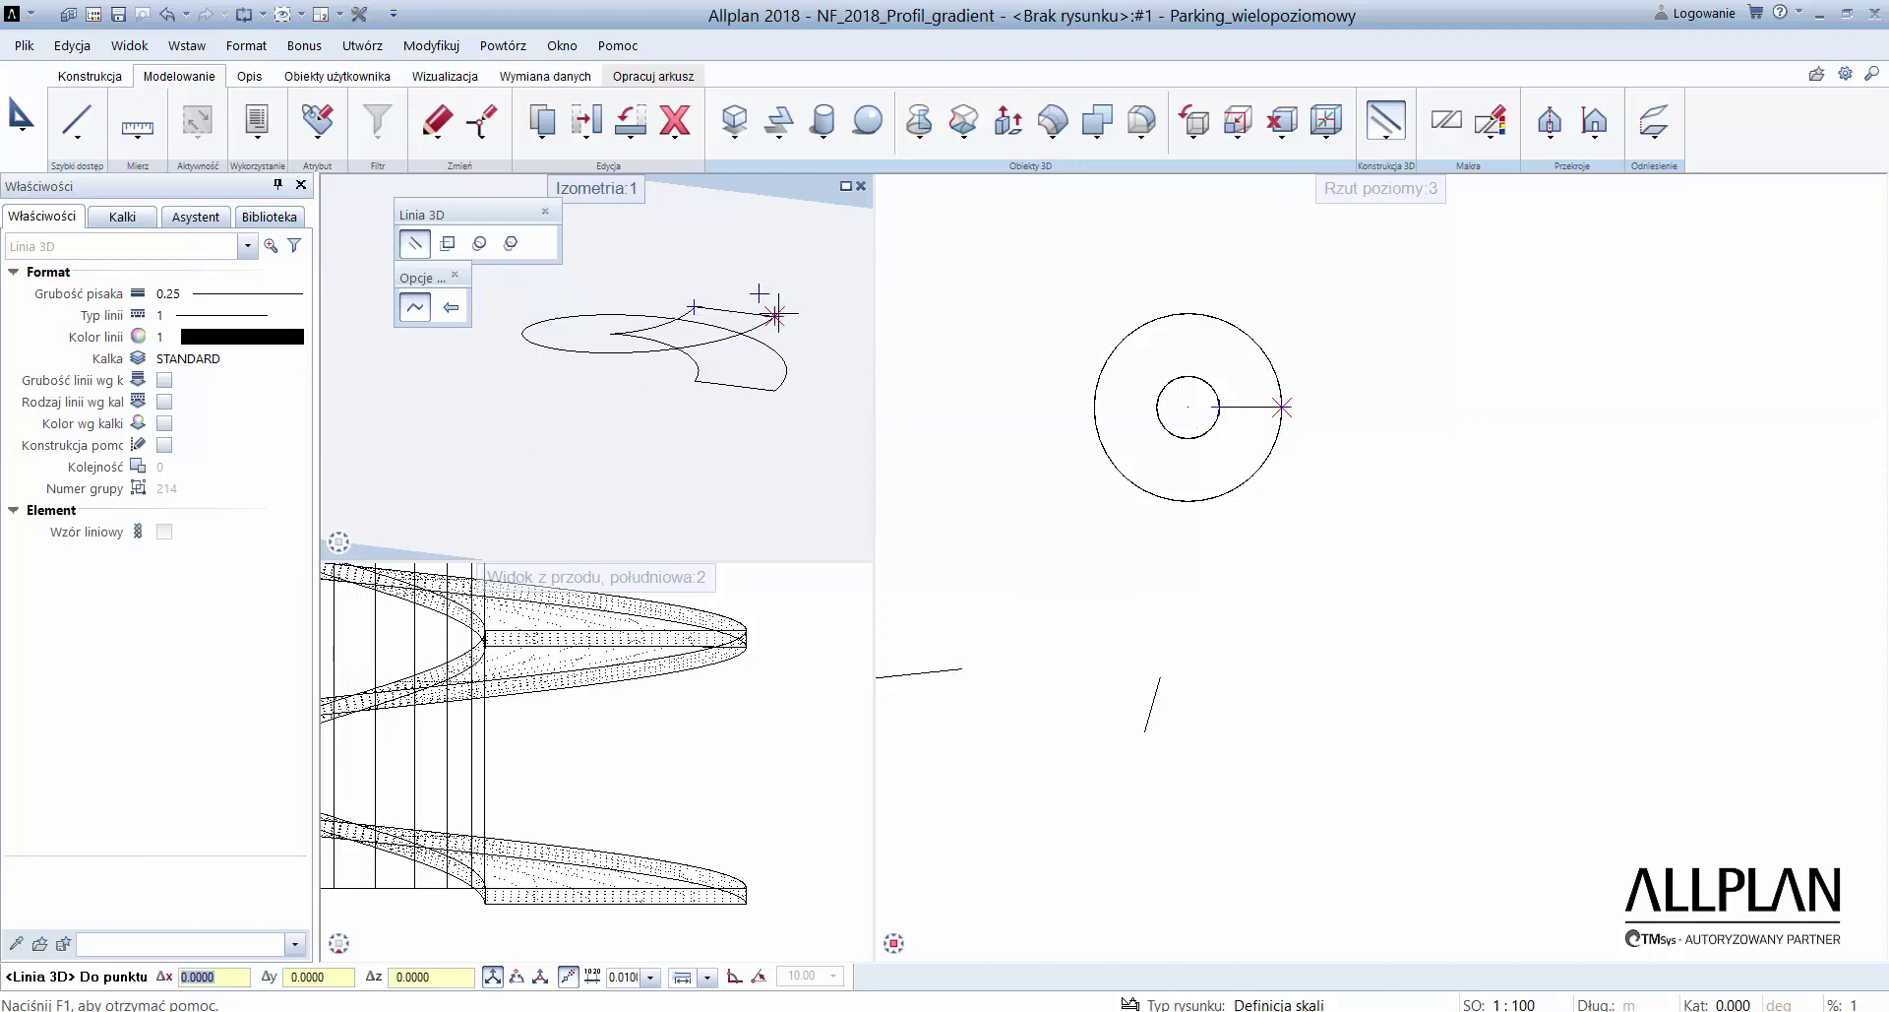
- Open drawing #2 Rampa and build a 3D curve from its quarter arc and sloped gradient polyline
{"action": "key", "text": "F2"}
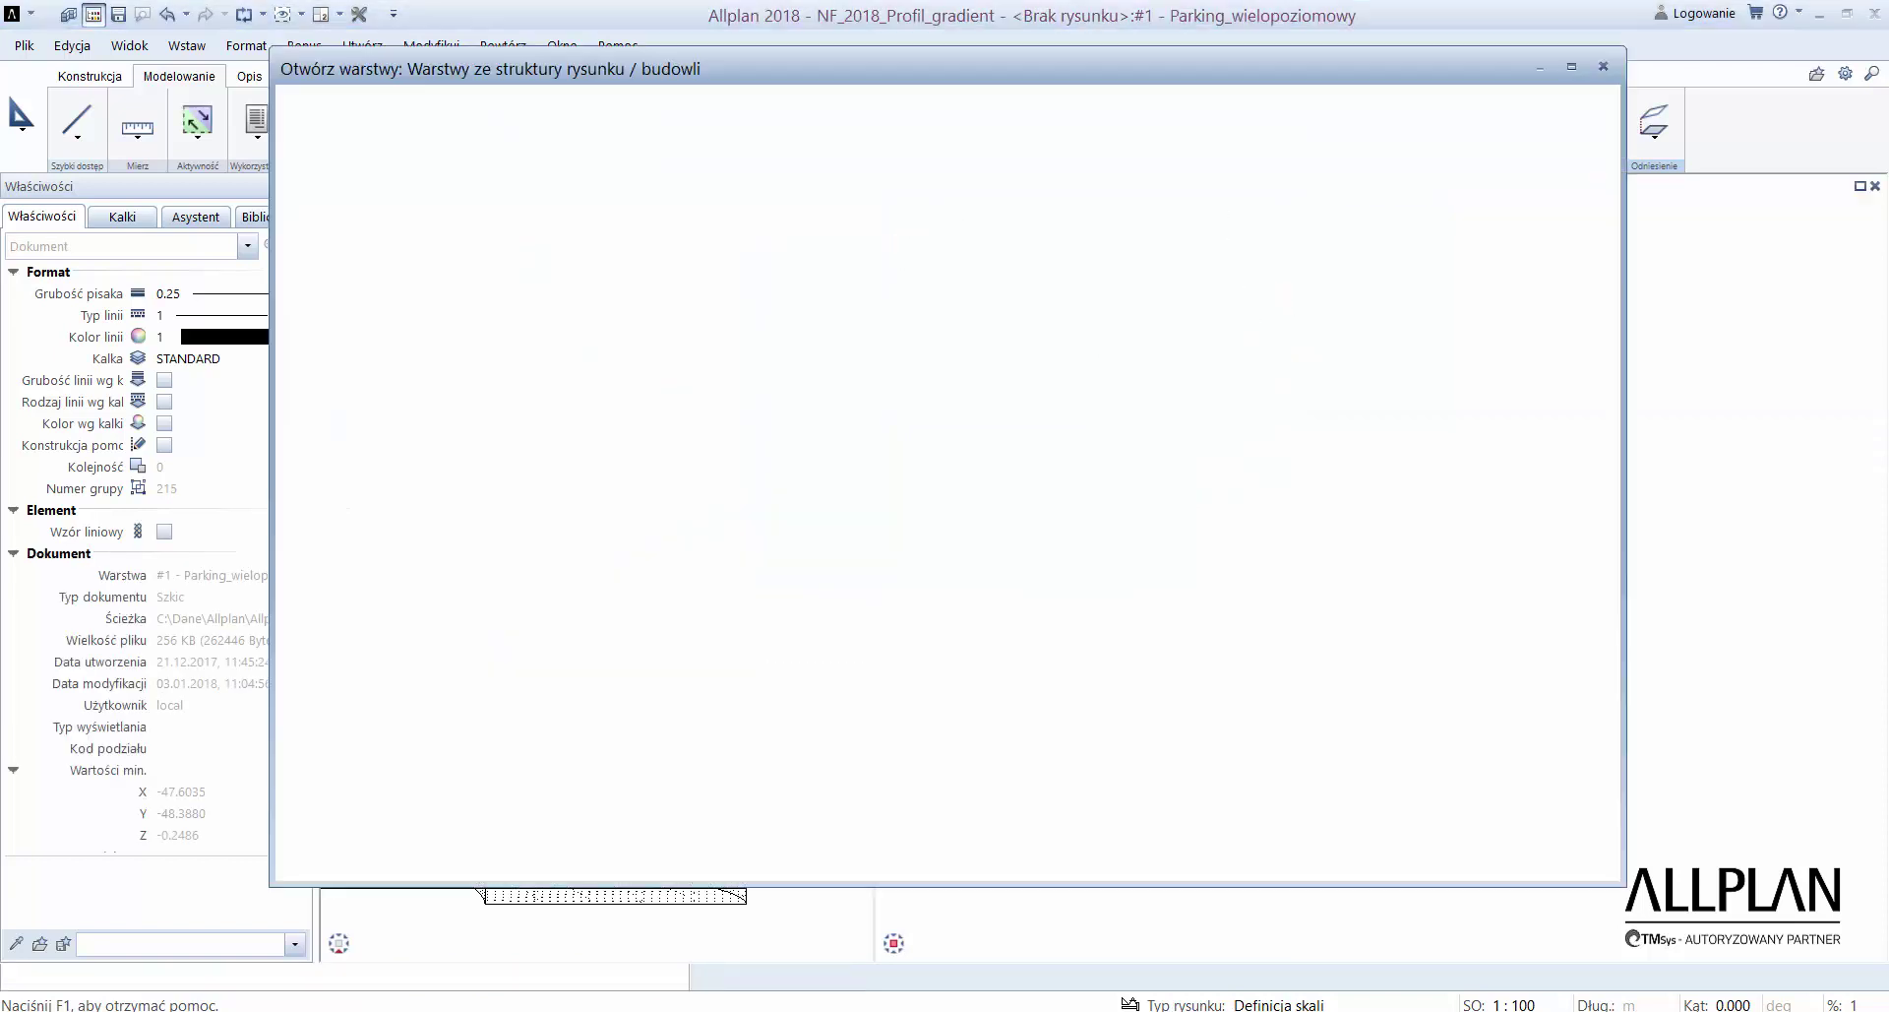
{"action": "double_click", "coordinate": [459, 242]}
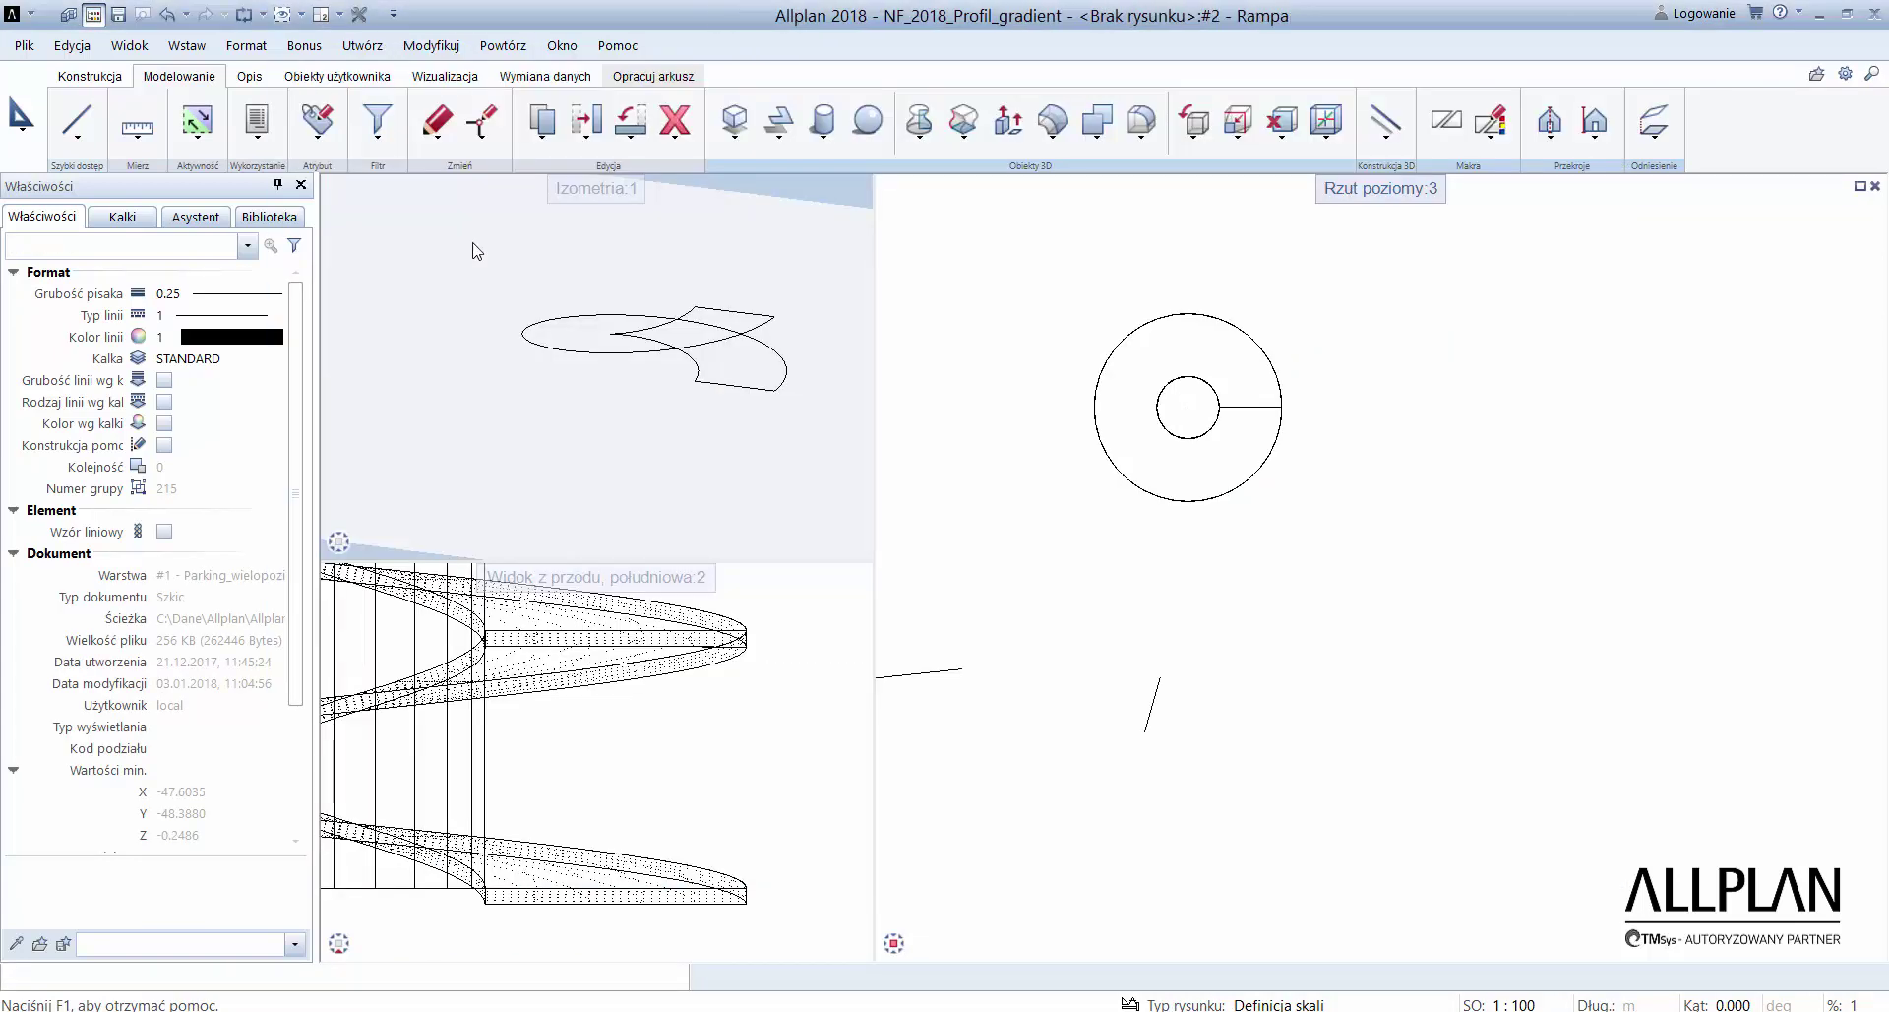
{"action": "left_click", "coordinate": [1392, 146]}
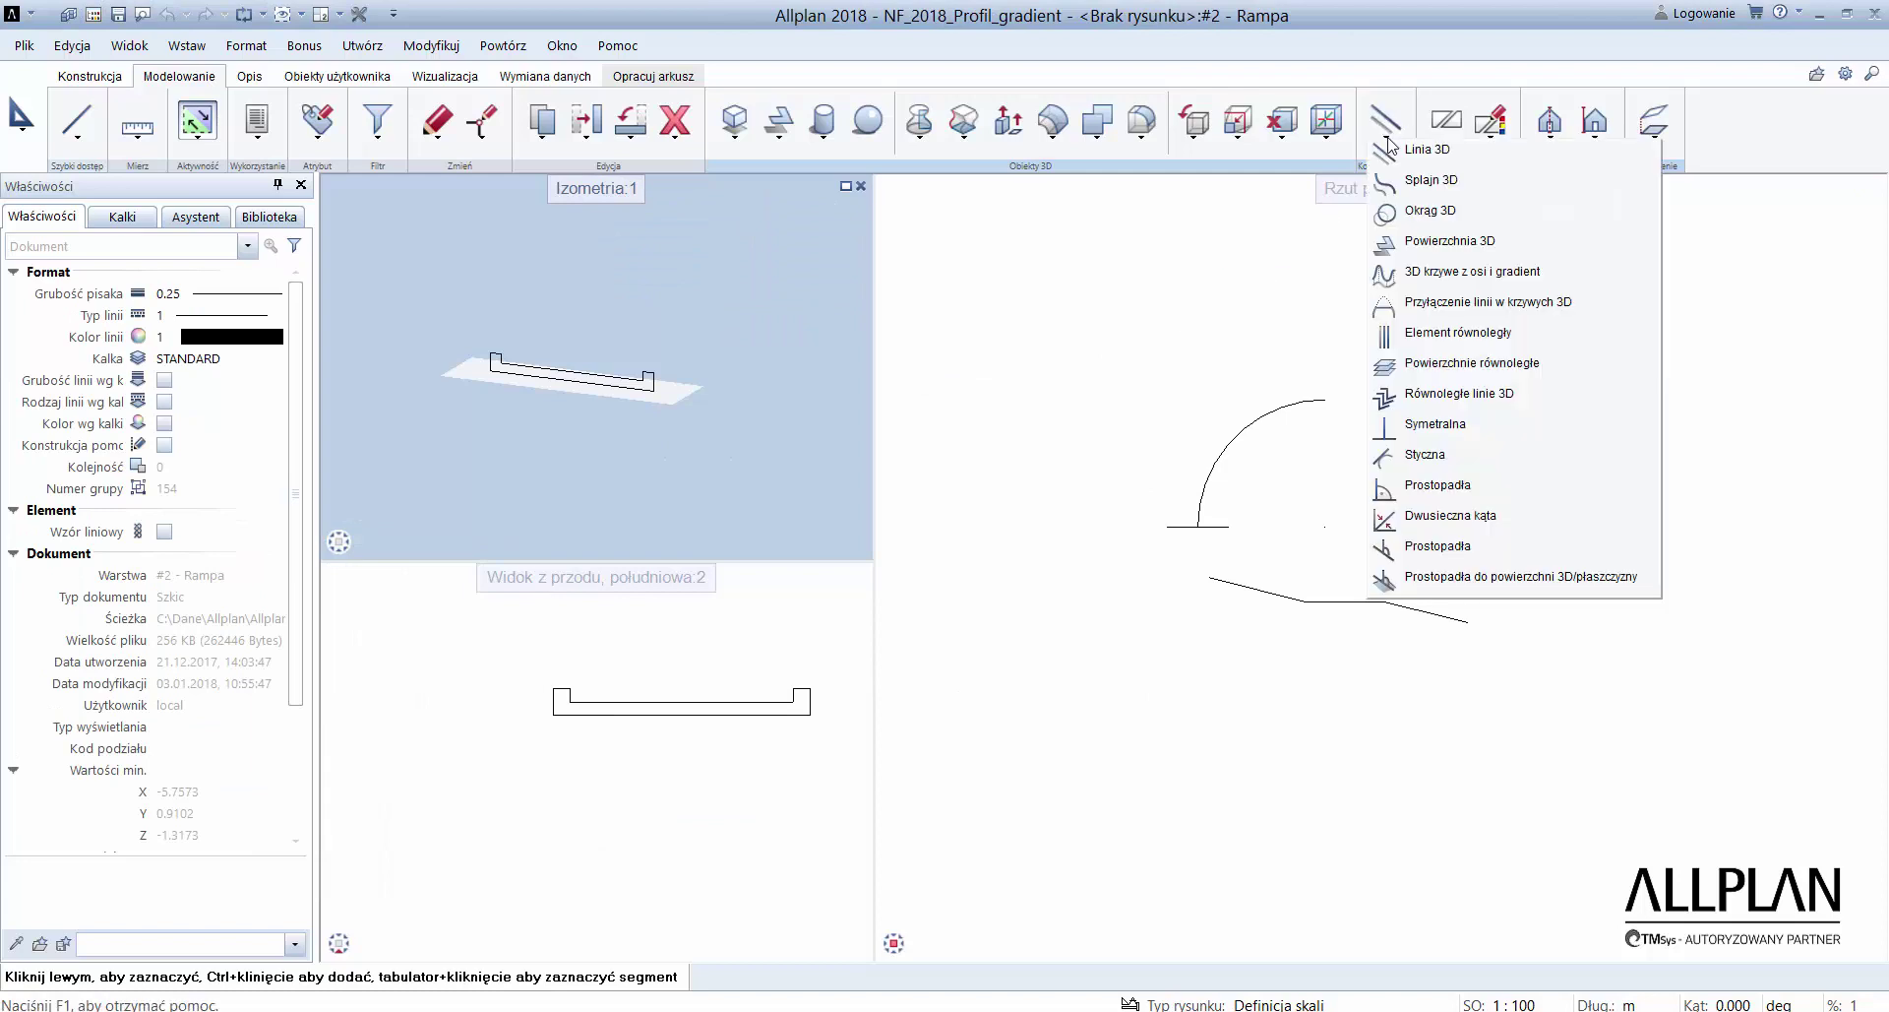
{"action": "left_click", "coordinate": [1448, 286]}
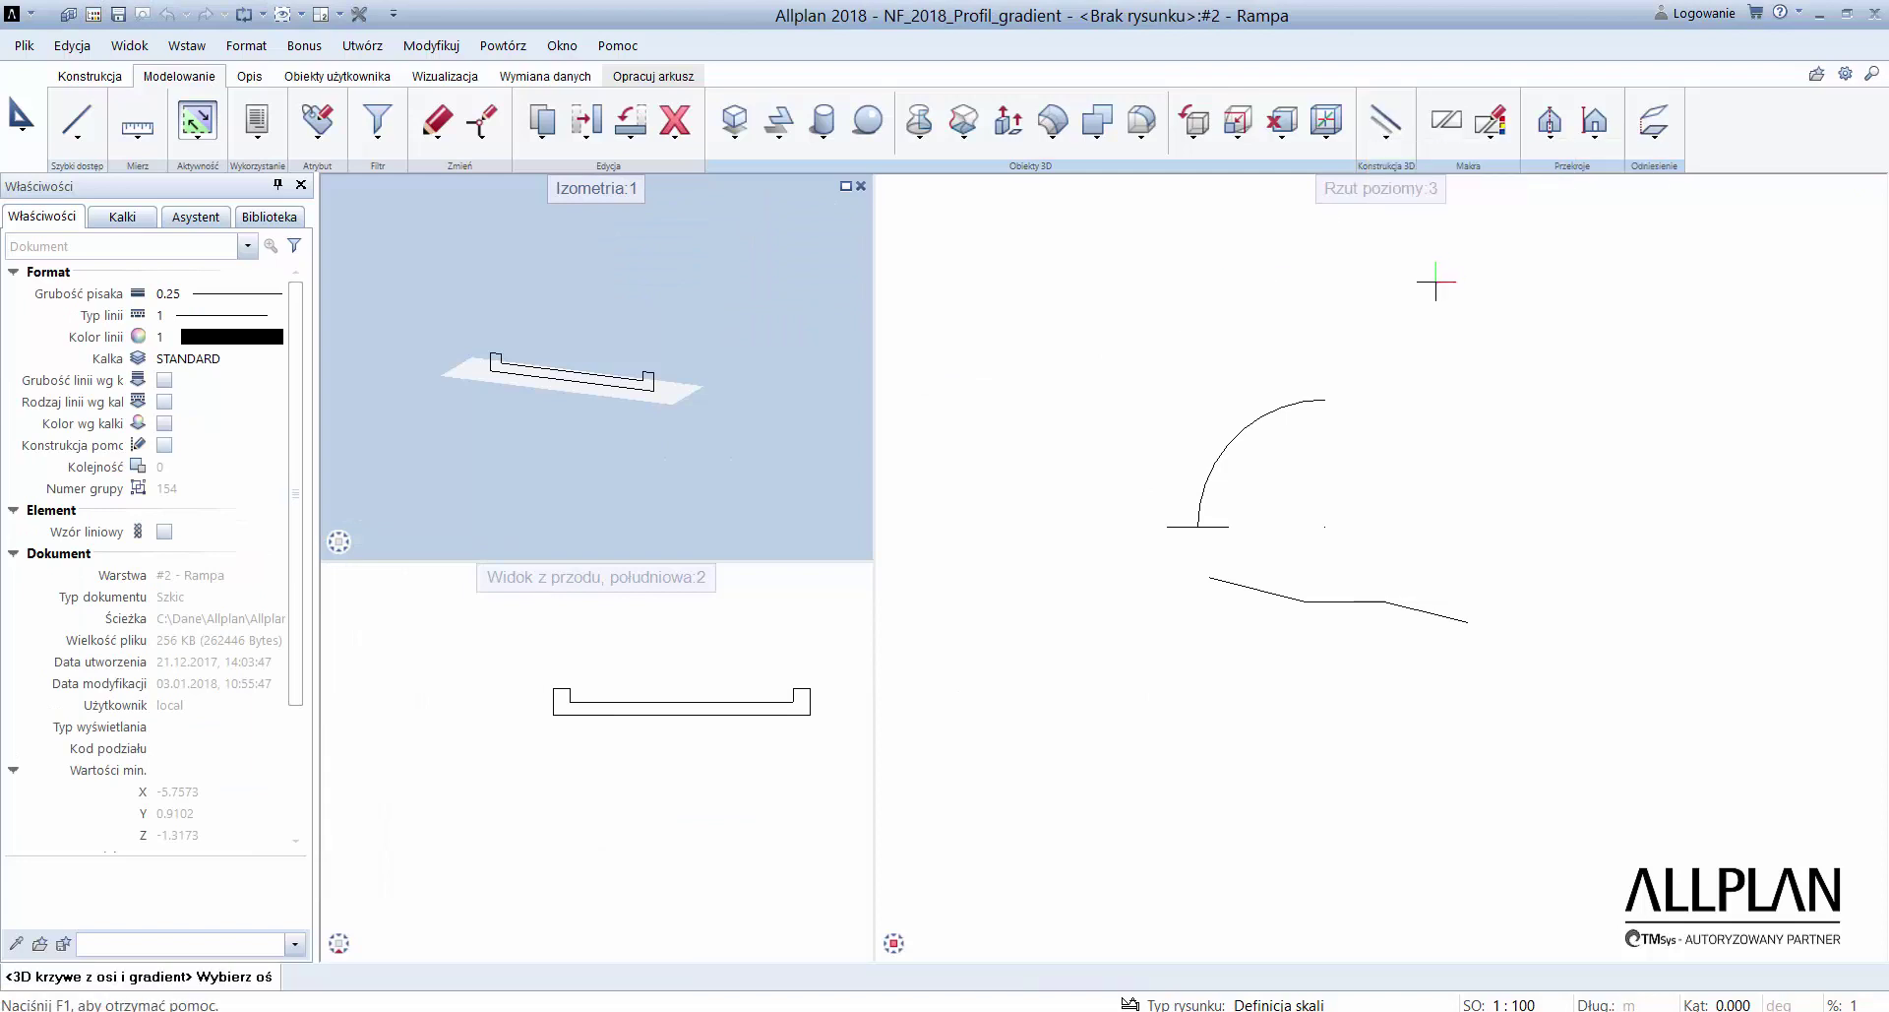
{"action": "left_click", "coordinate": [1313, 398]}
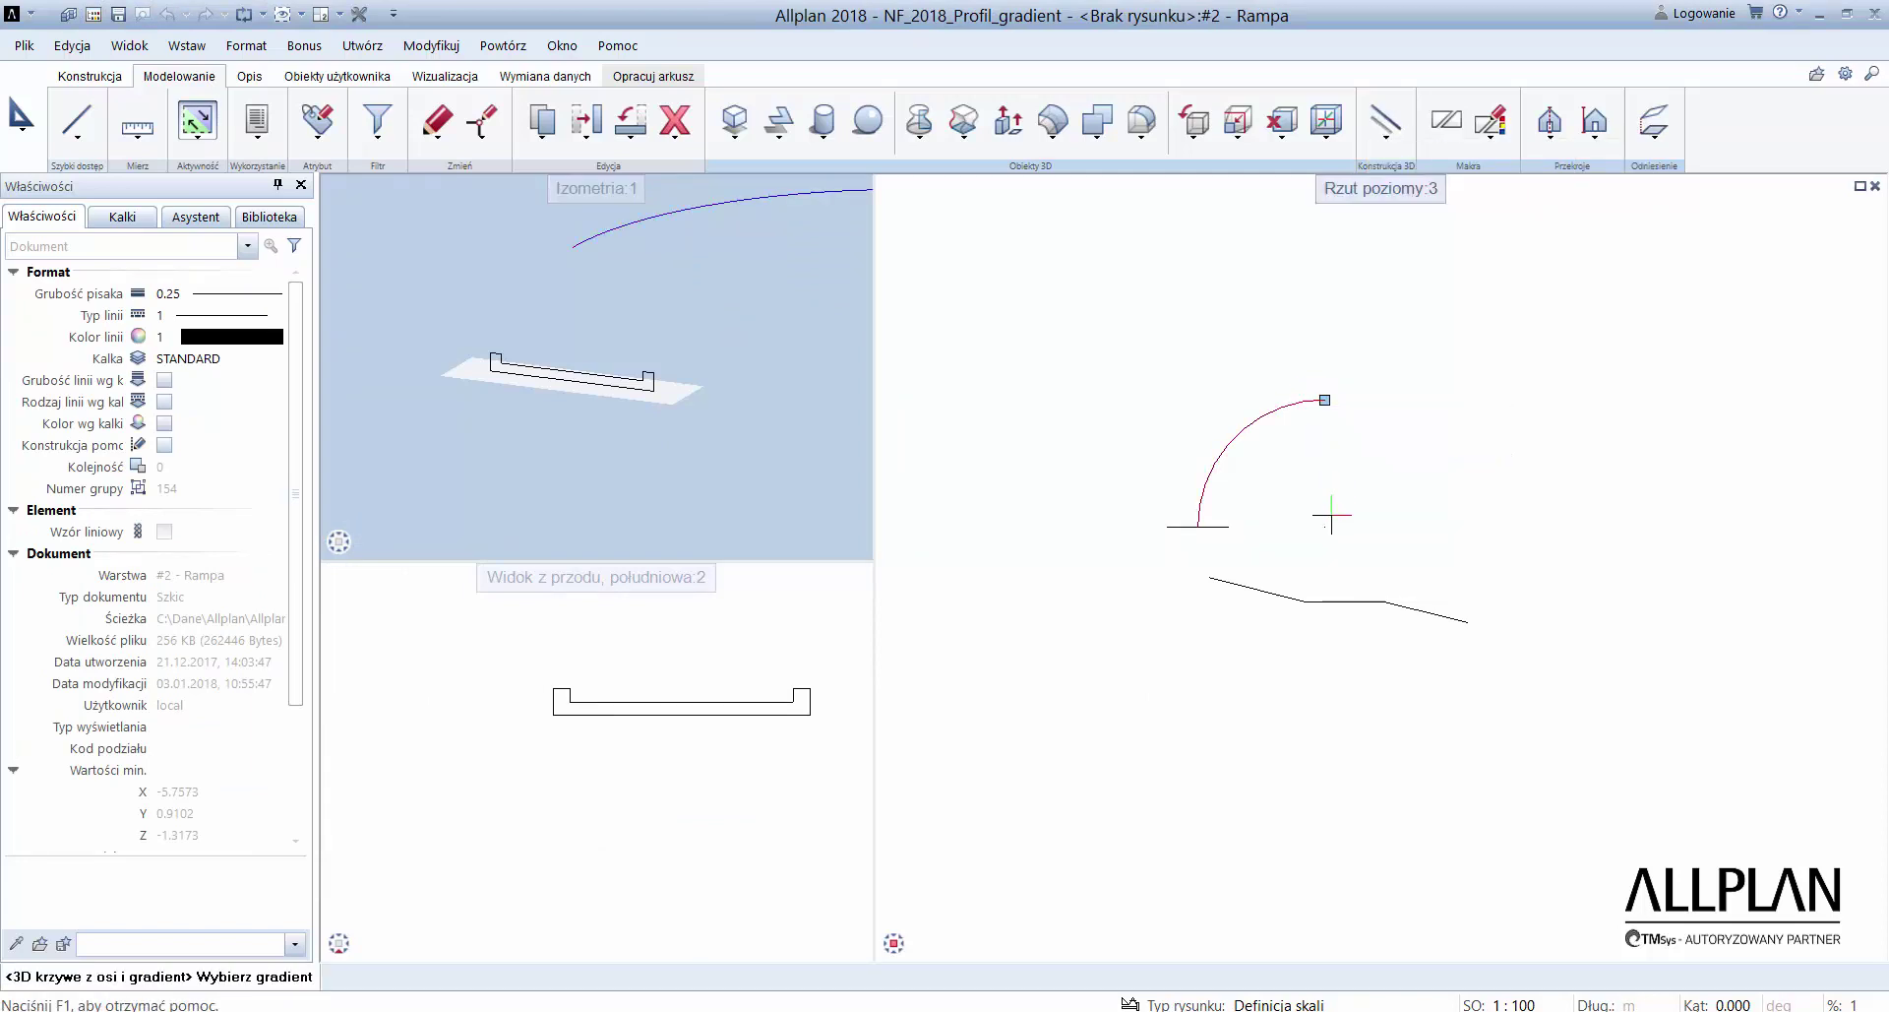
{"action": "left_click_drag", "start_coordinate": [1161, 561], "coordinate": [1530, 644]}
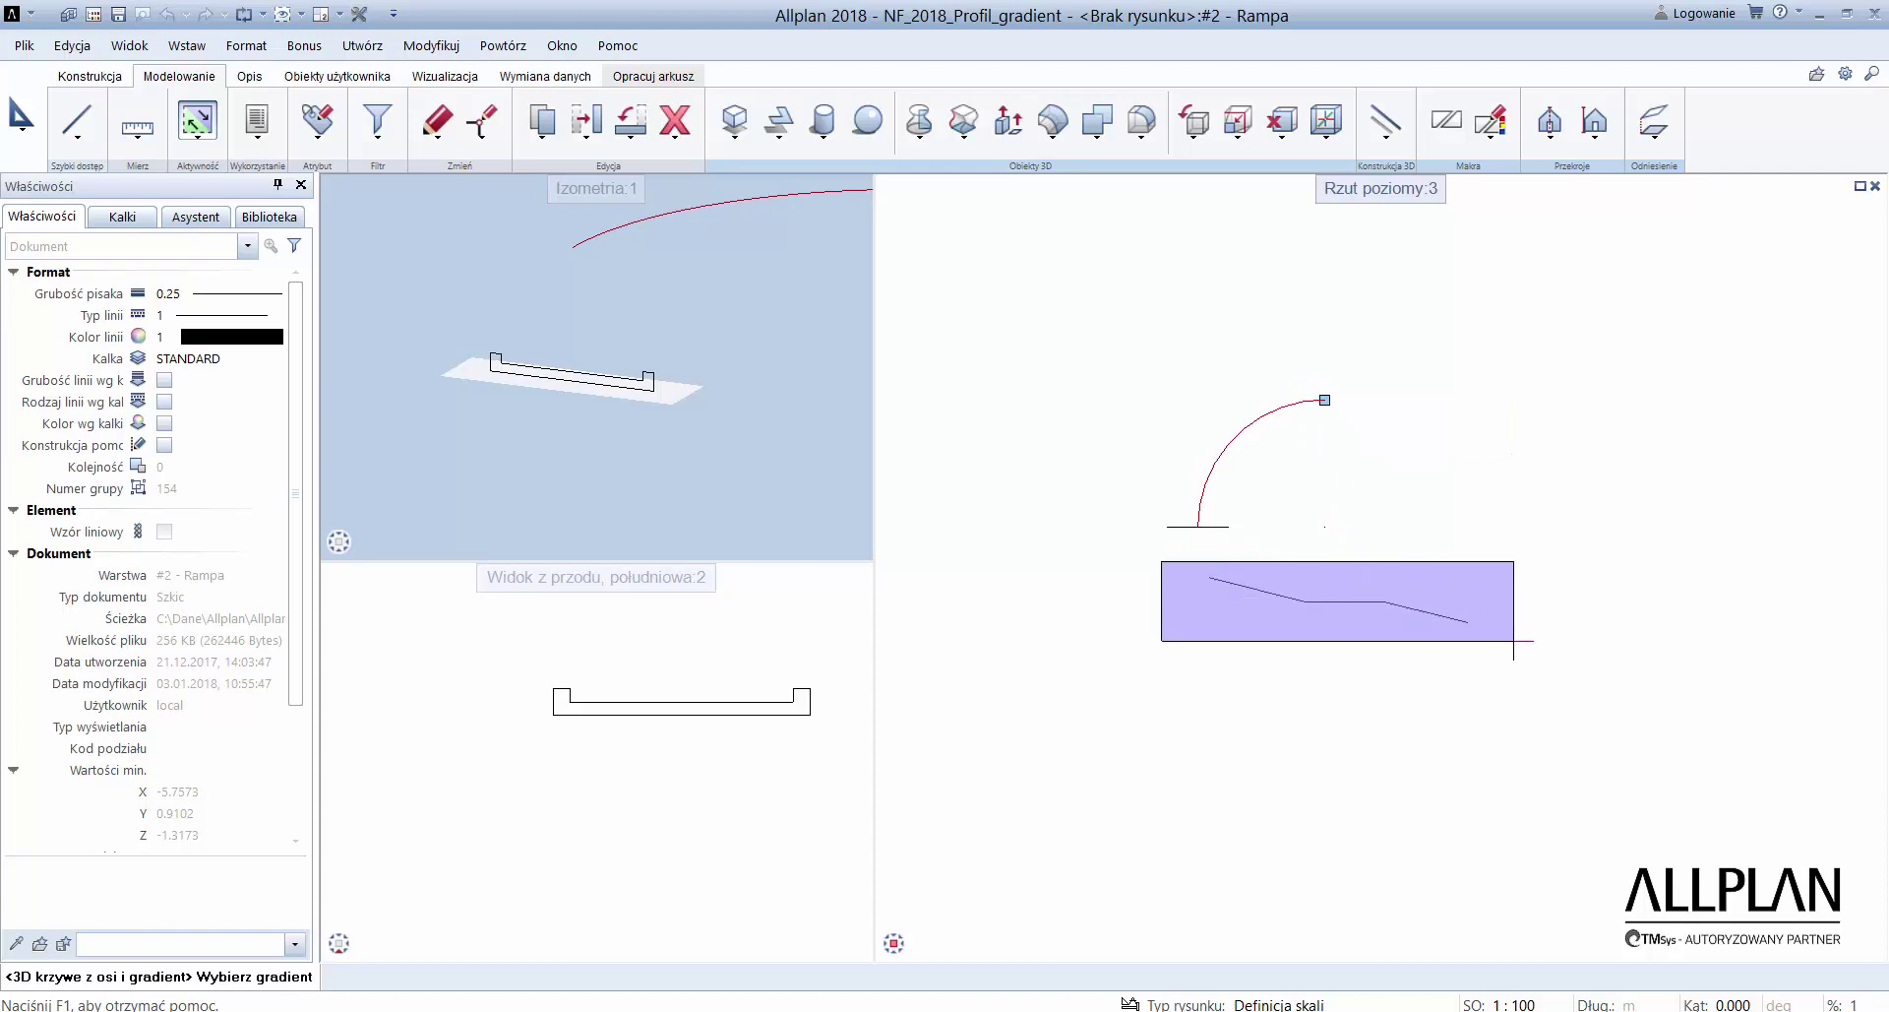
{"action": "scroll", "coordinate": [694, 375], "scroll_direction": "down", "scroll_amount": 2}
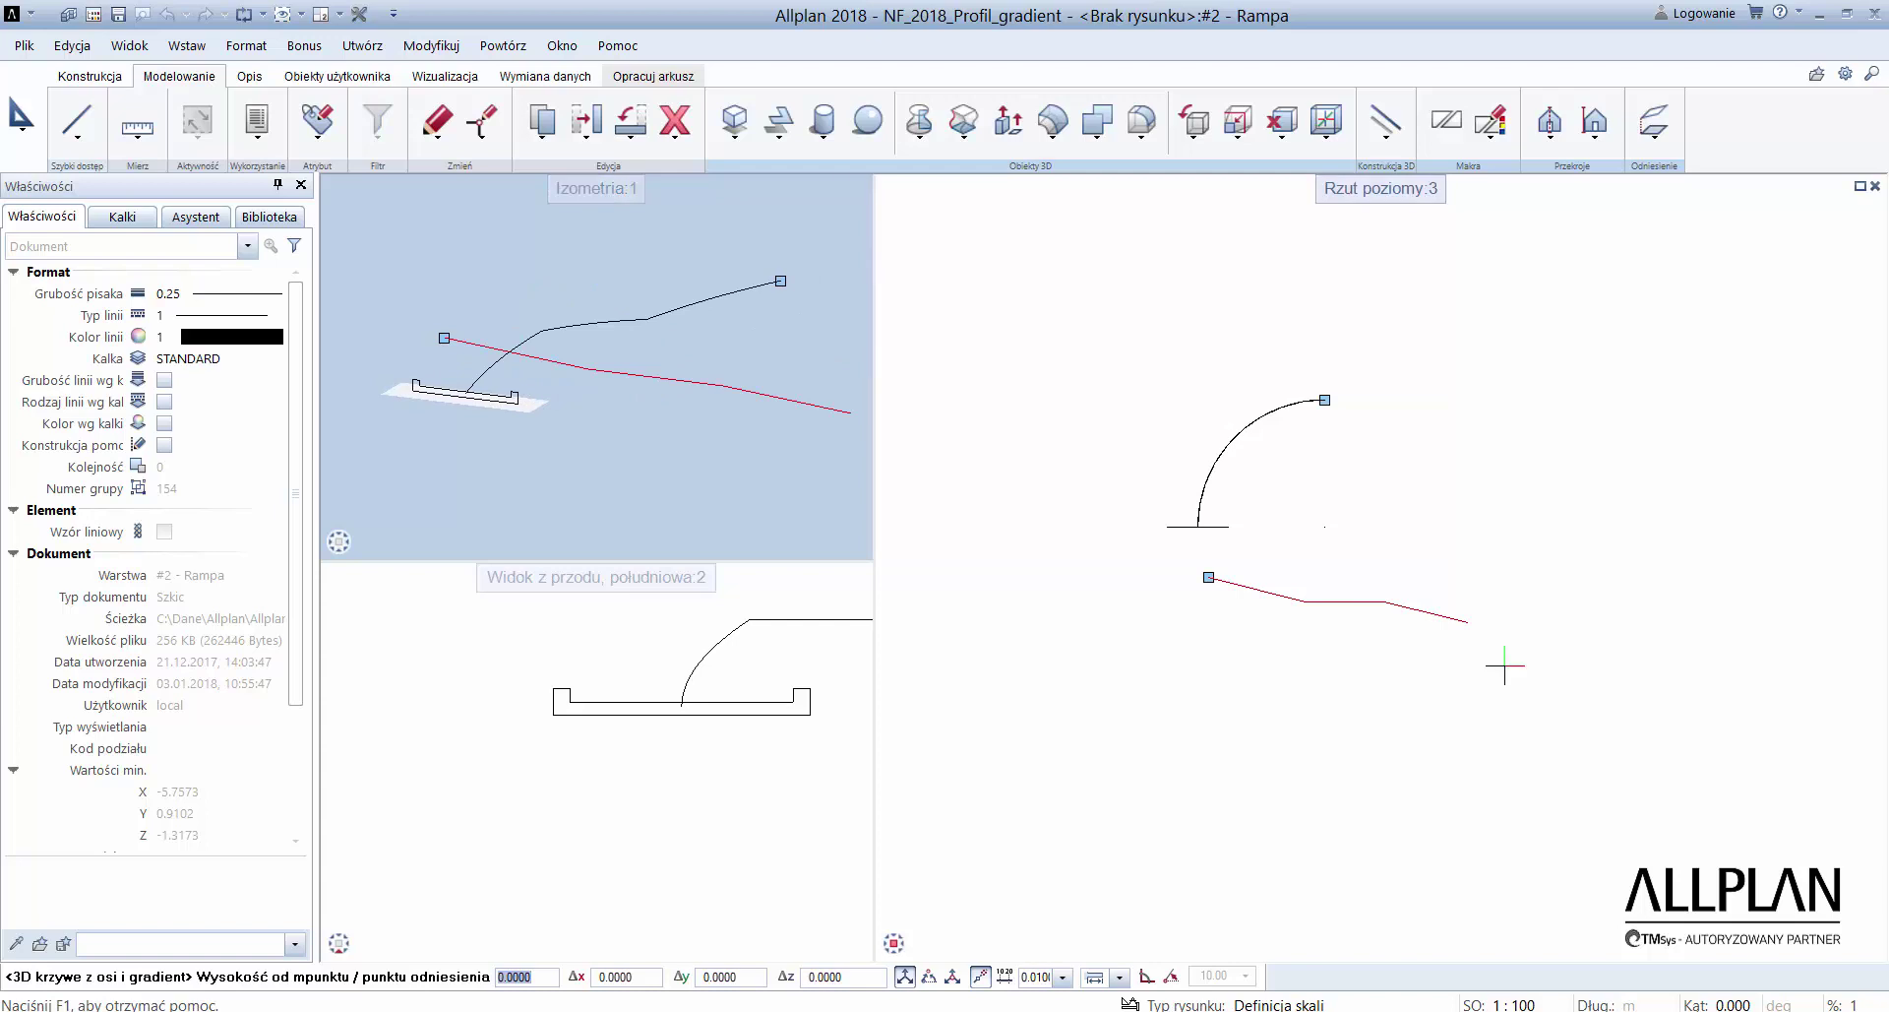
{"action": "key", "text": "Return"}
- Sweep the channel-shaped profile along the new 3D curve with Wyciągnij Wzdłuż Ścieżki
{"action": "key", "text": "Escape"}
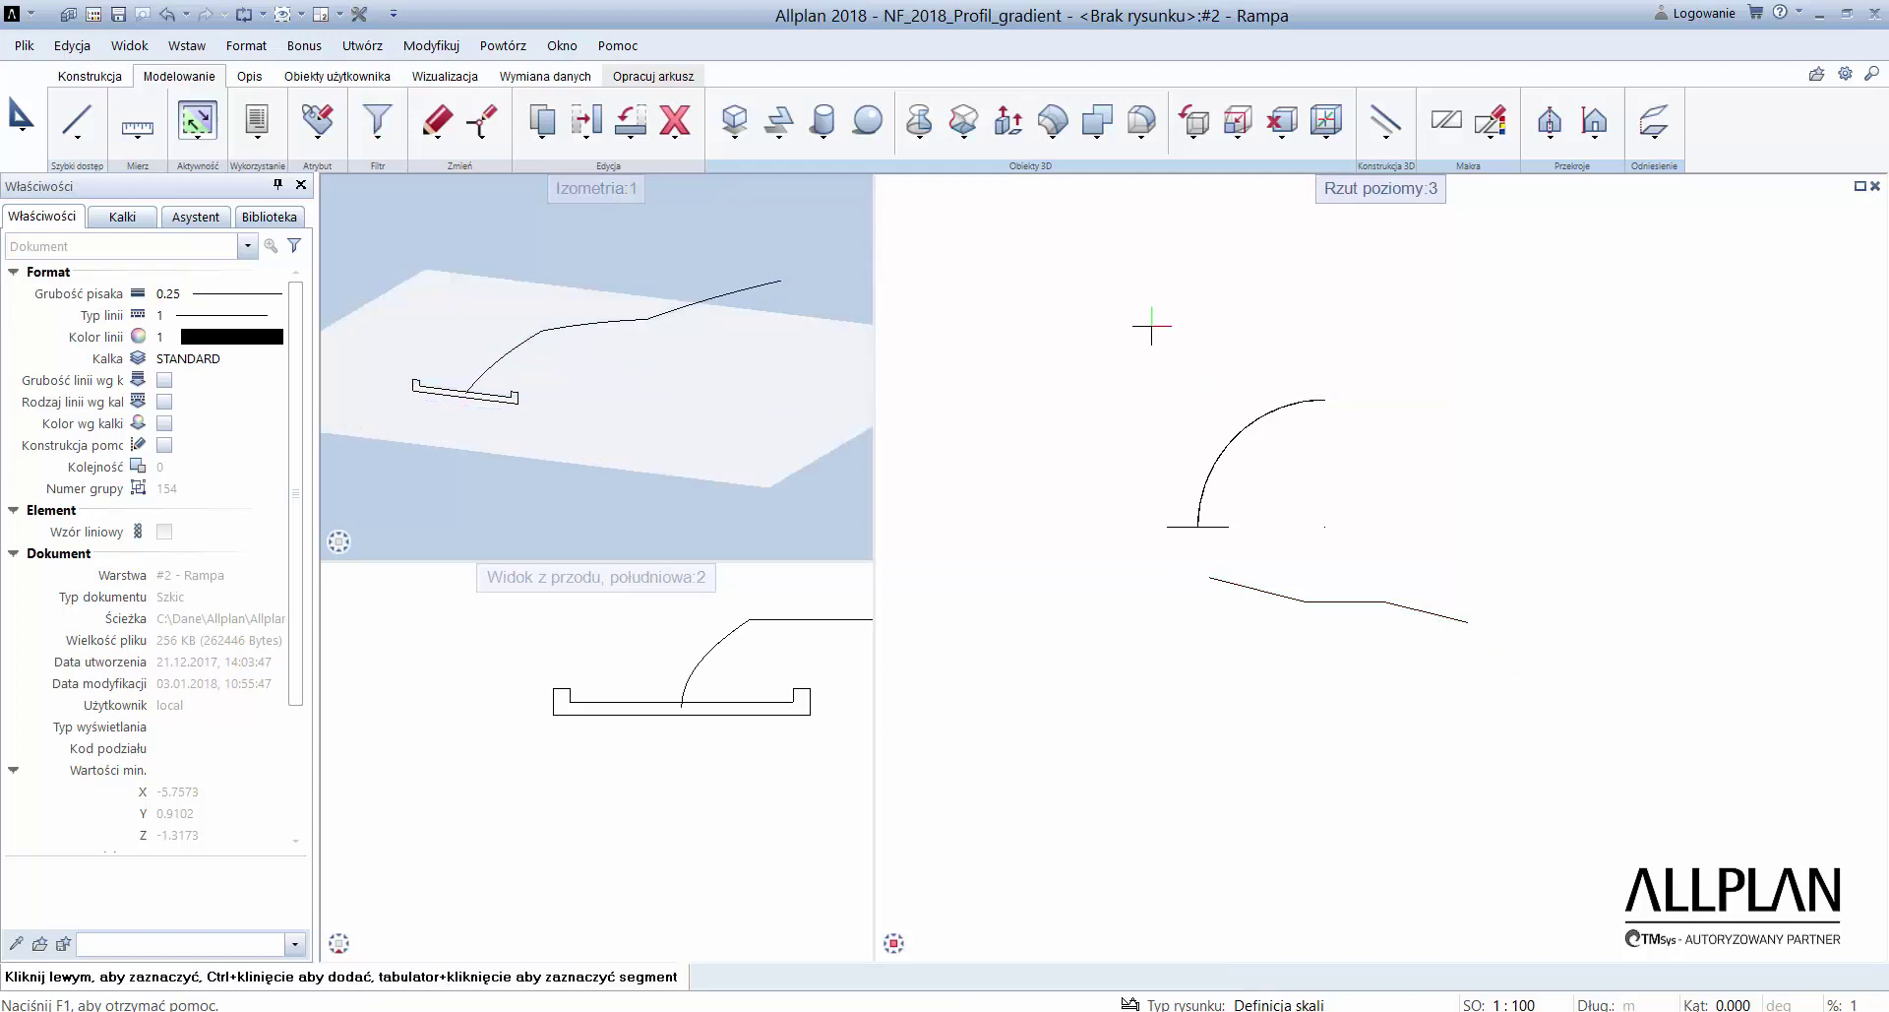
{"action": "left_click", "coordinate": [952, 137]}
{"action": "left_click", "coordinate": [959, 148]}
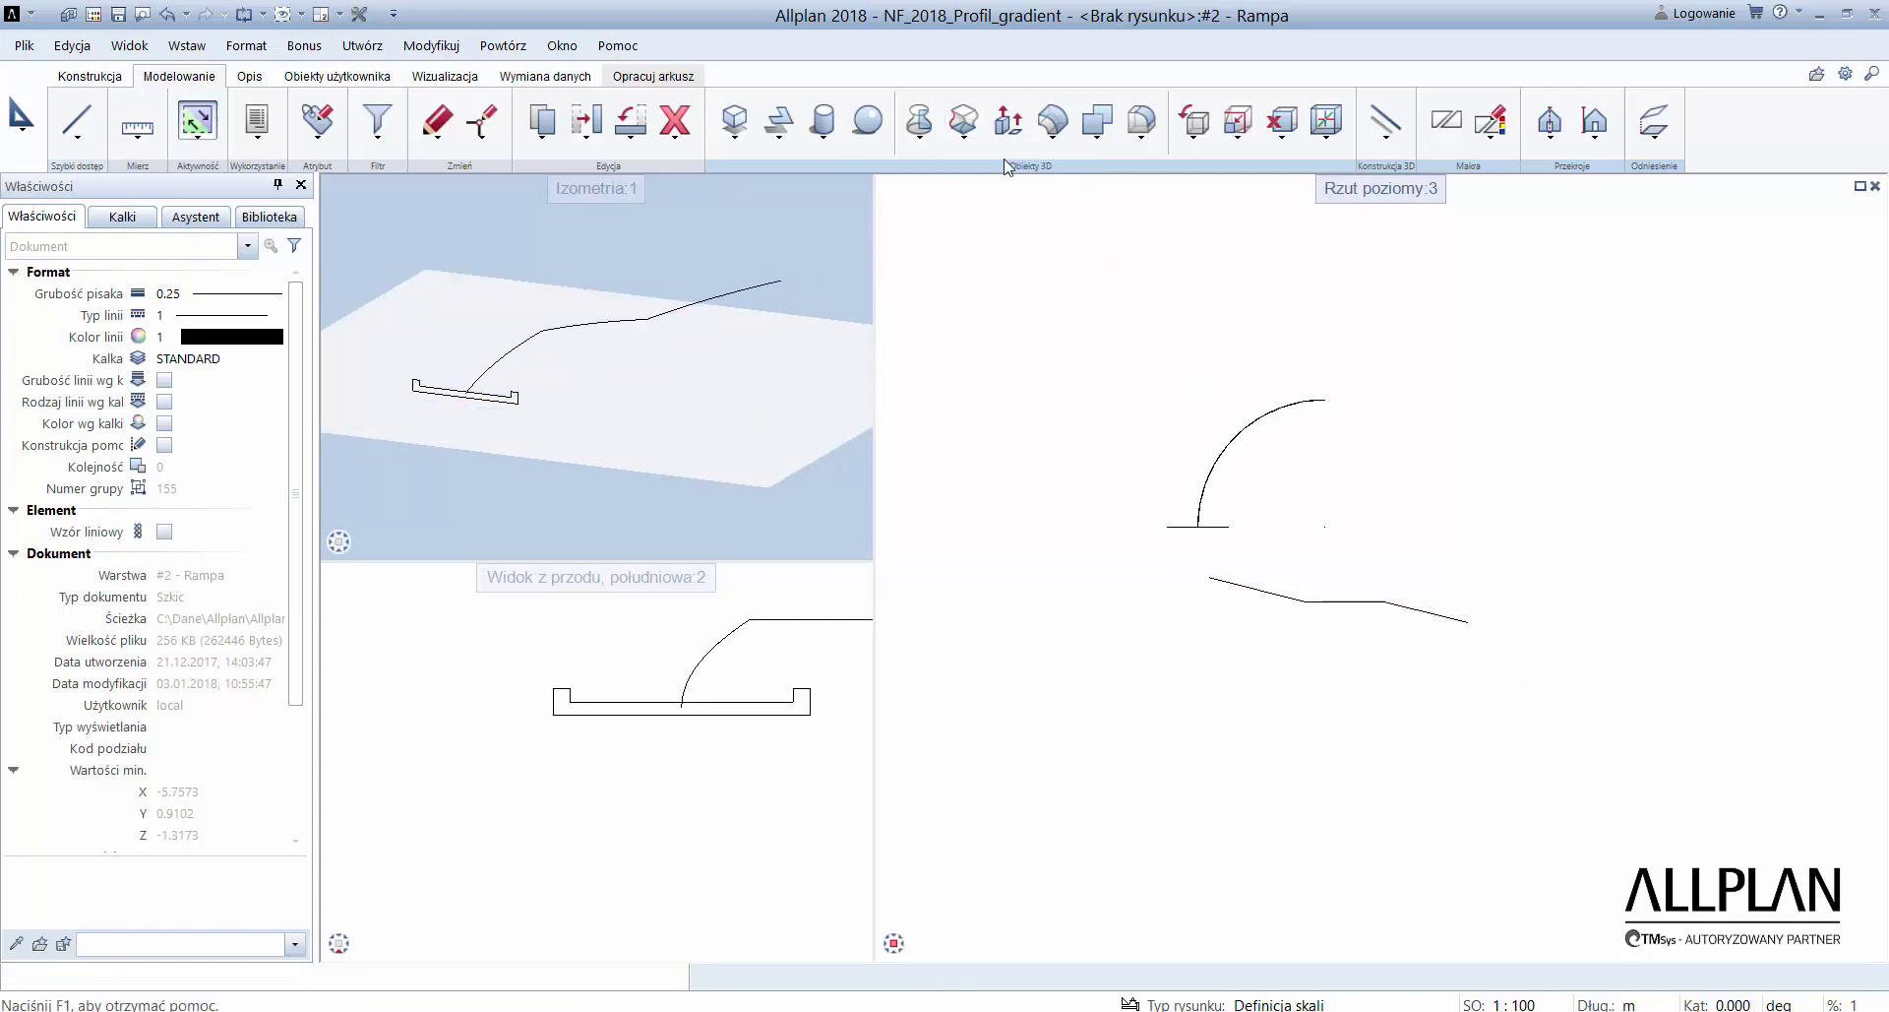
{"action": "left_click", "coordinate": [513, 396]}
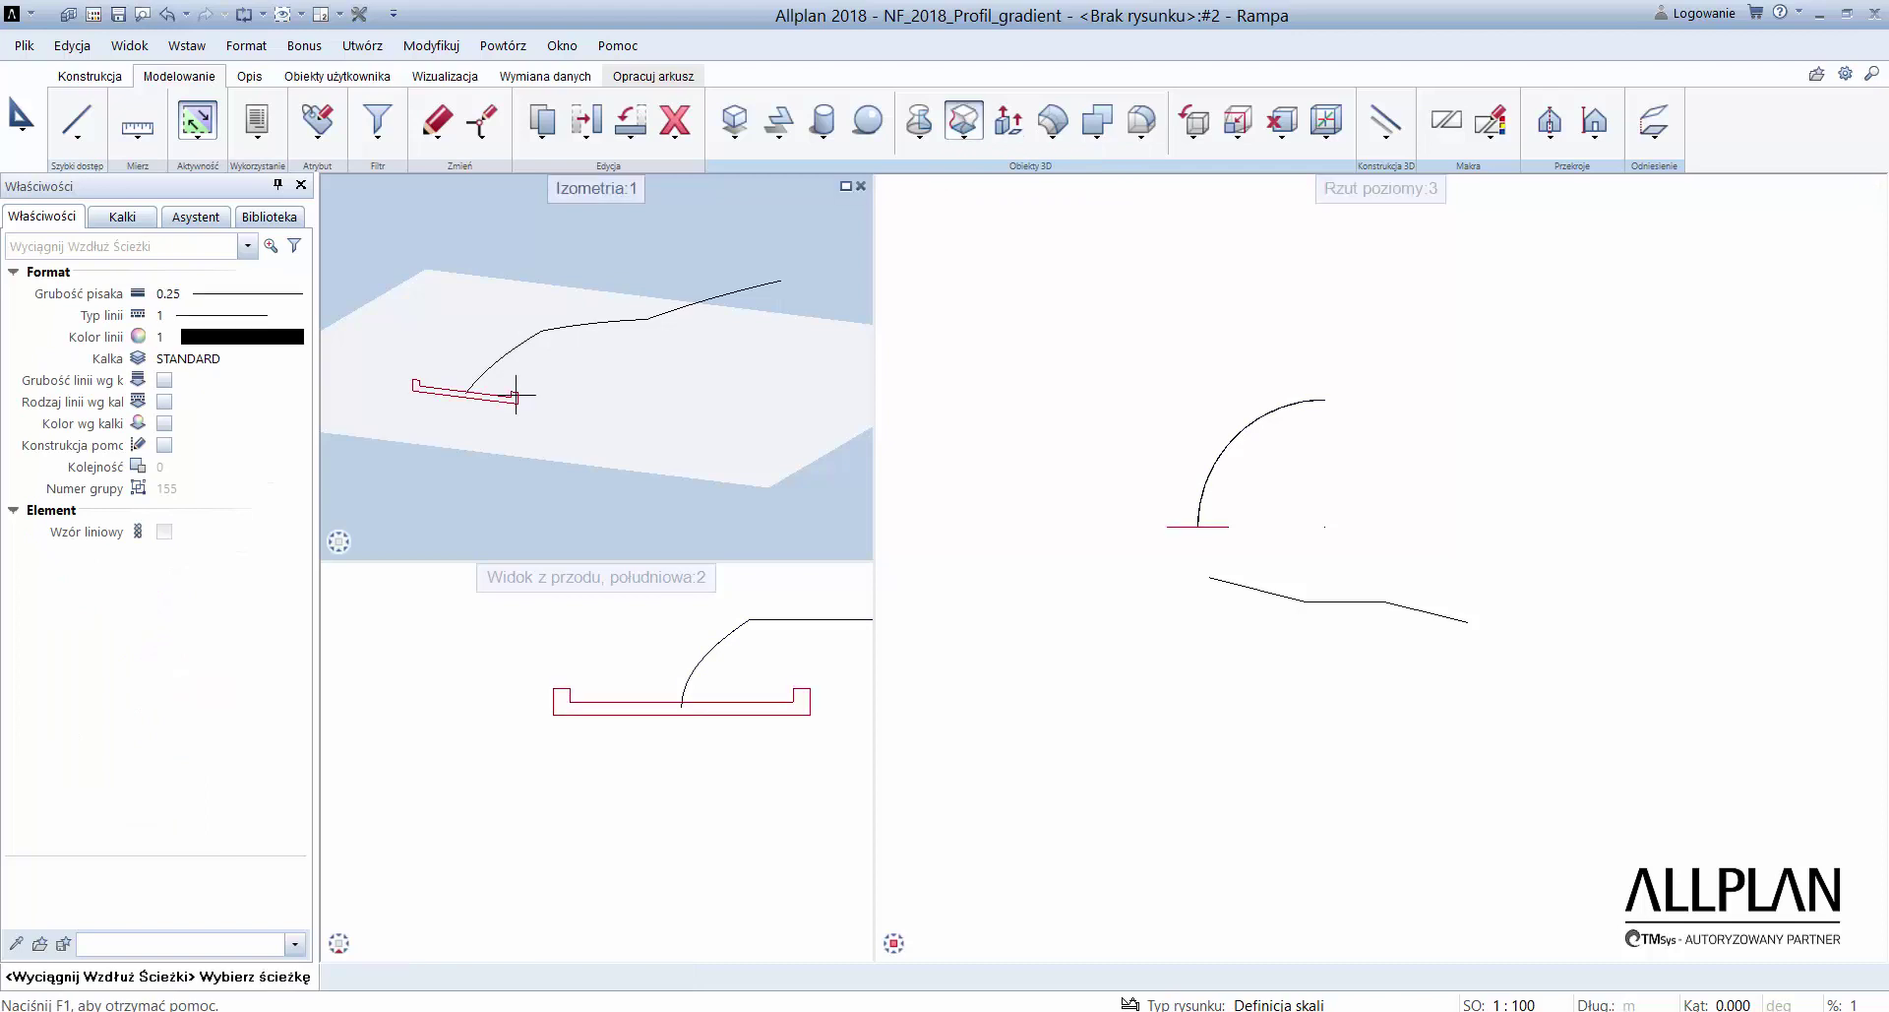
{"action": "left_click", "coordinate": [530, 336]}
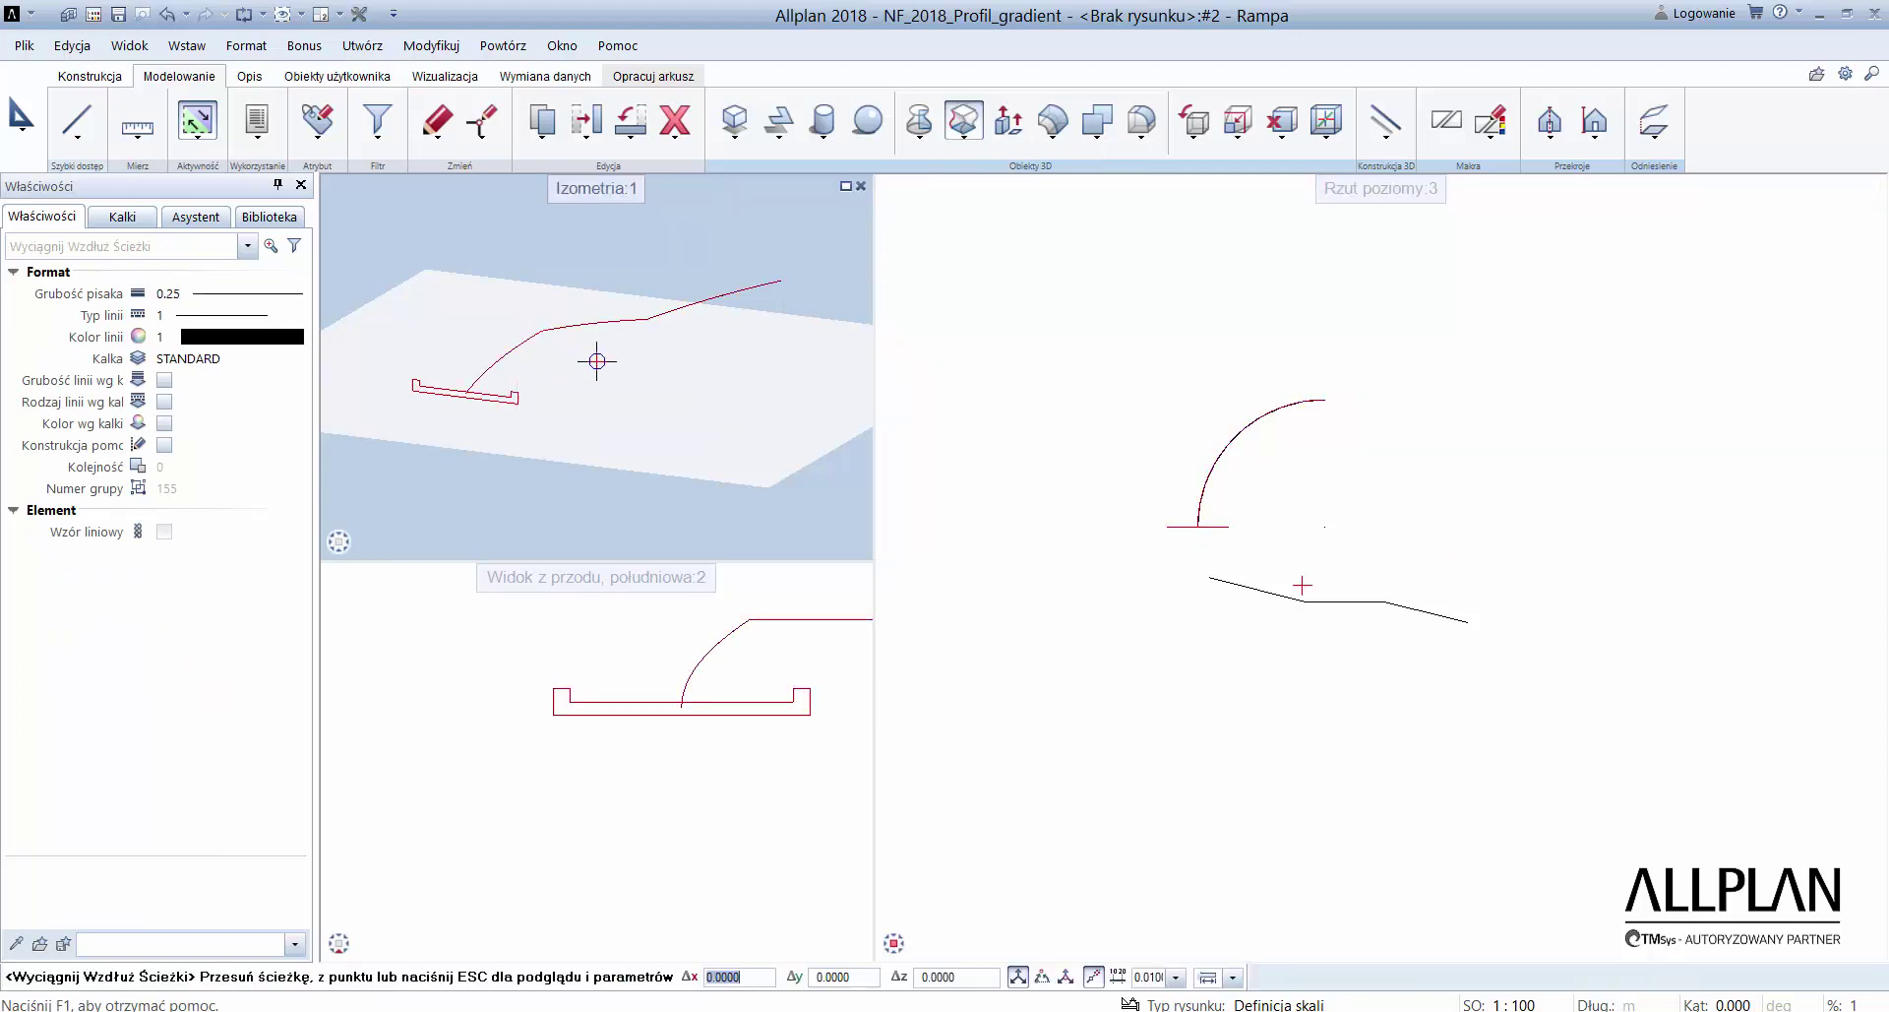
{"action": "key", "text": "Escape"}
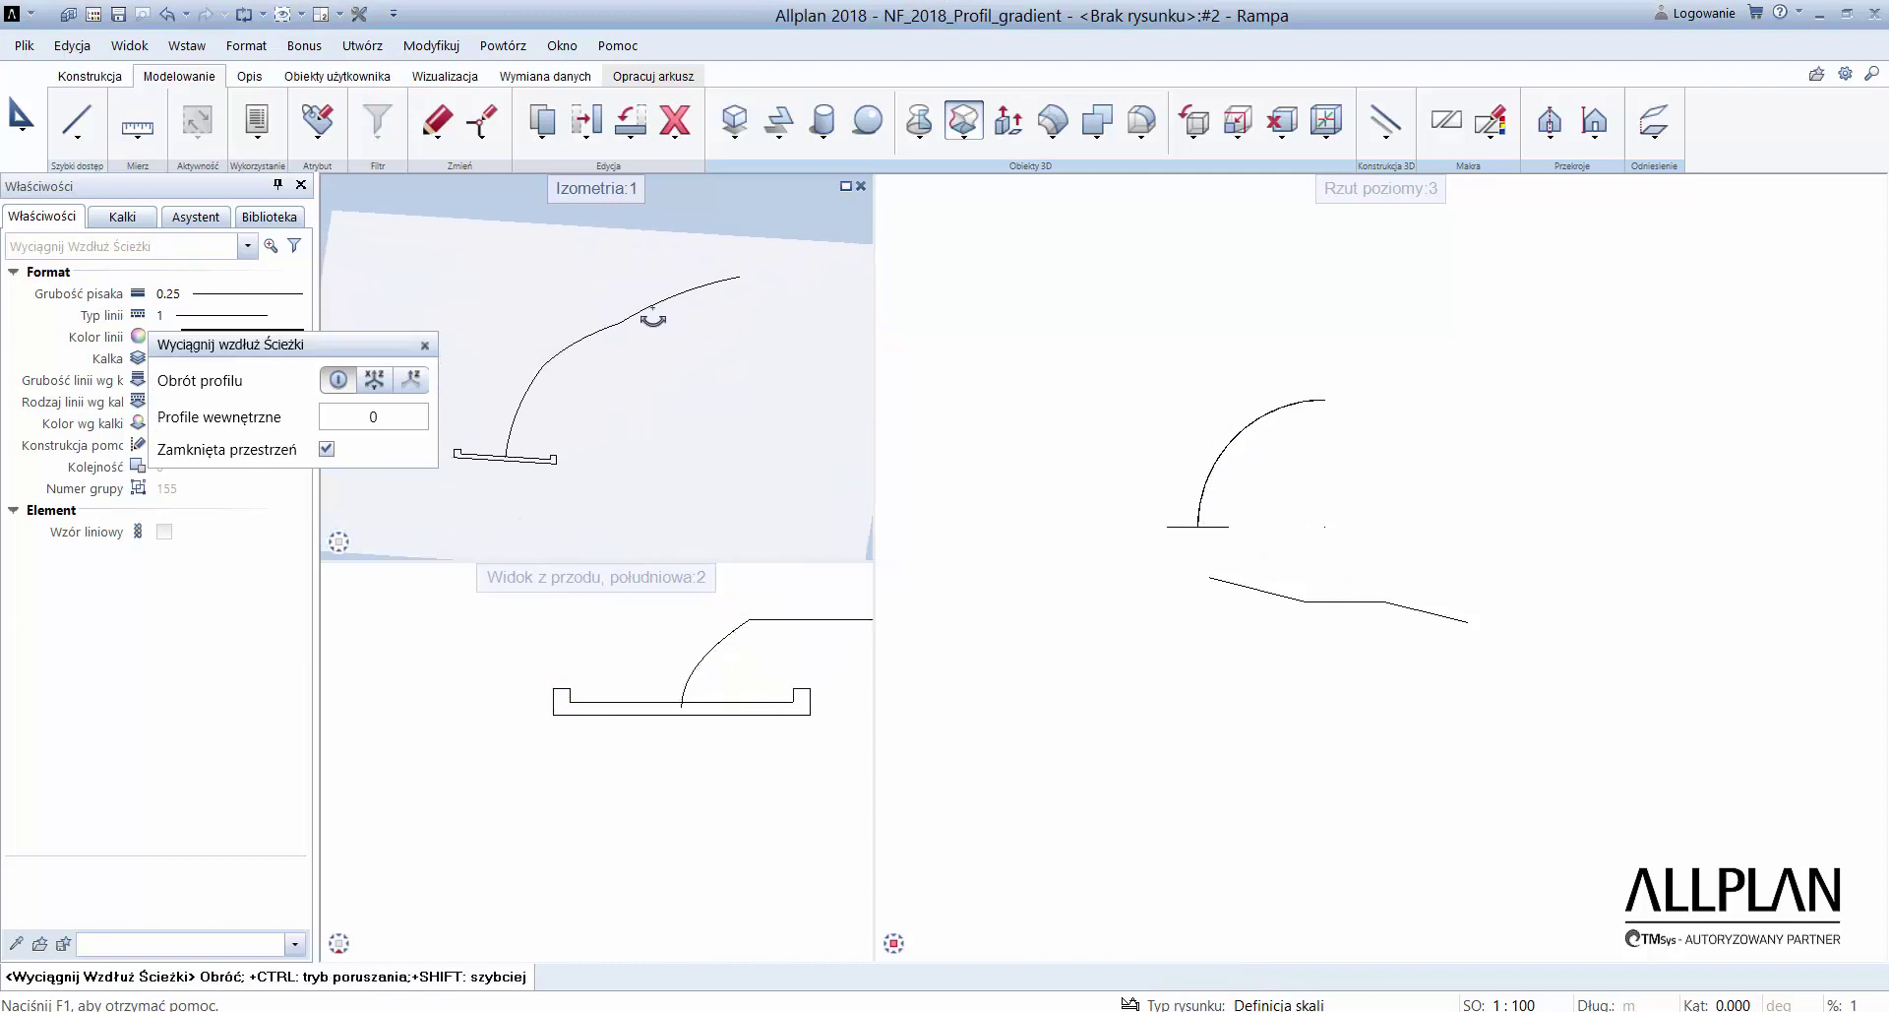
- Use the third profile-rotation option to create the ramp solid, then orbit to inspect it
{"action": "left_click", "coordinate": [418, 380]}
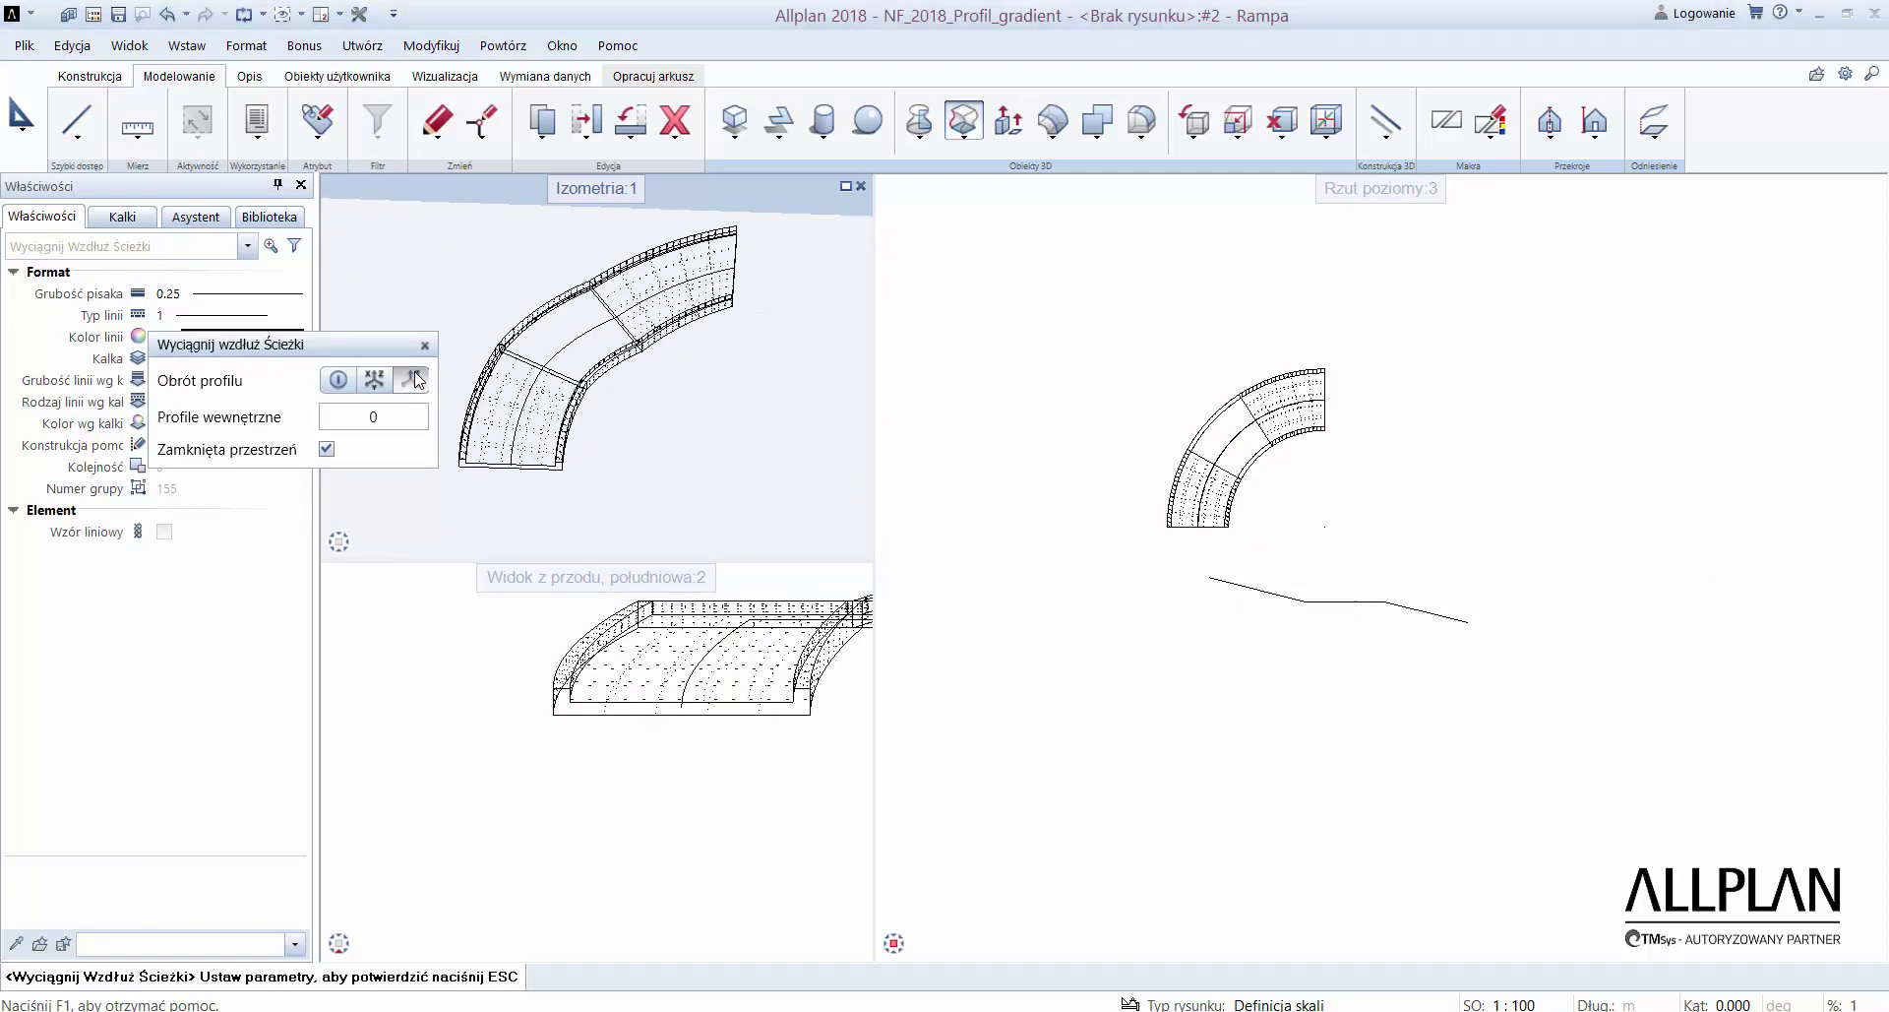
{"action": "key", "text": "Escape"}
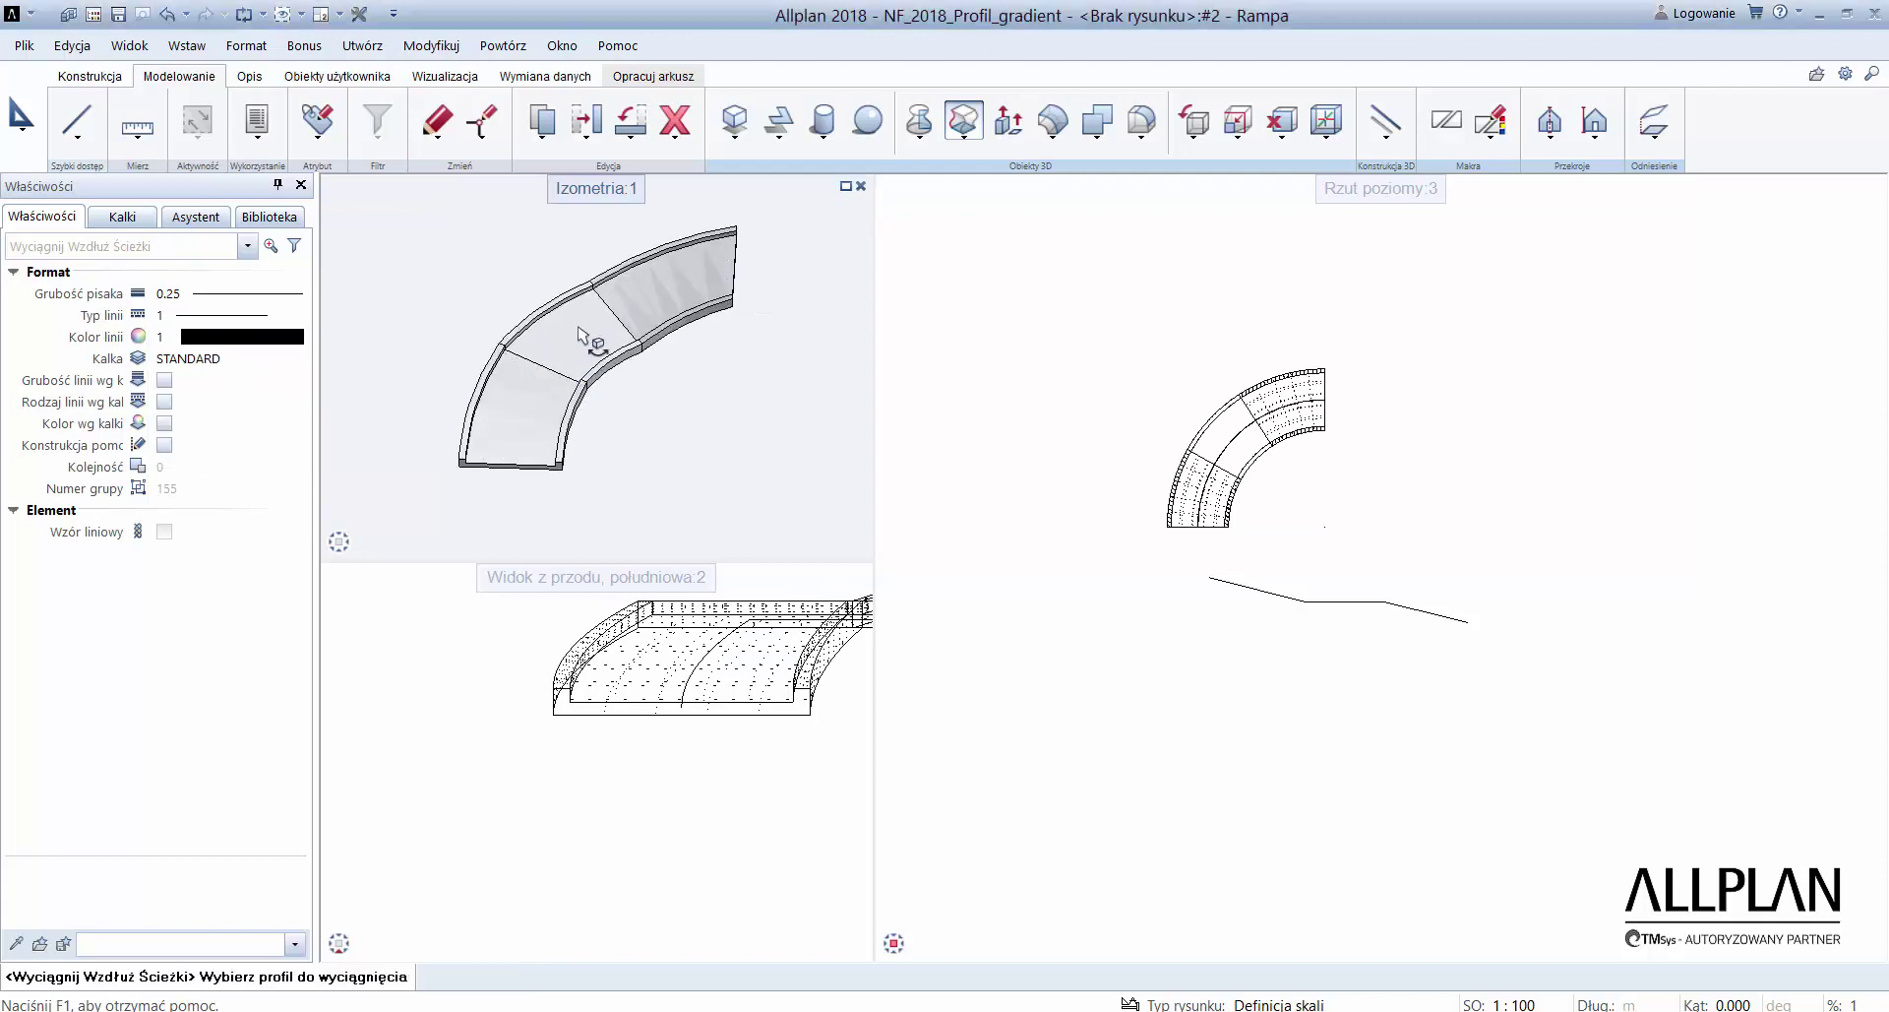
{"action": "middle_click_drag", "start_coordinate": [687, 358], "coordinate": [762, 548], "text": "shift"}
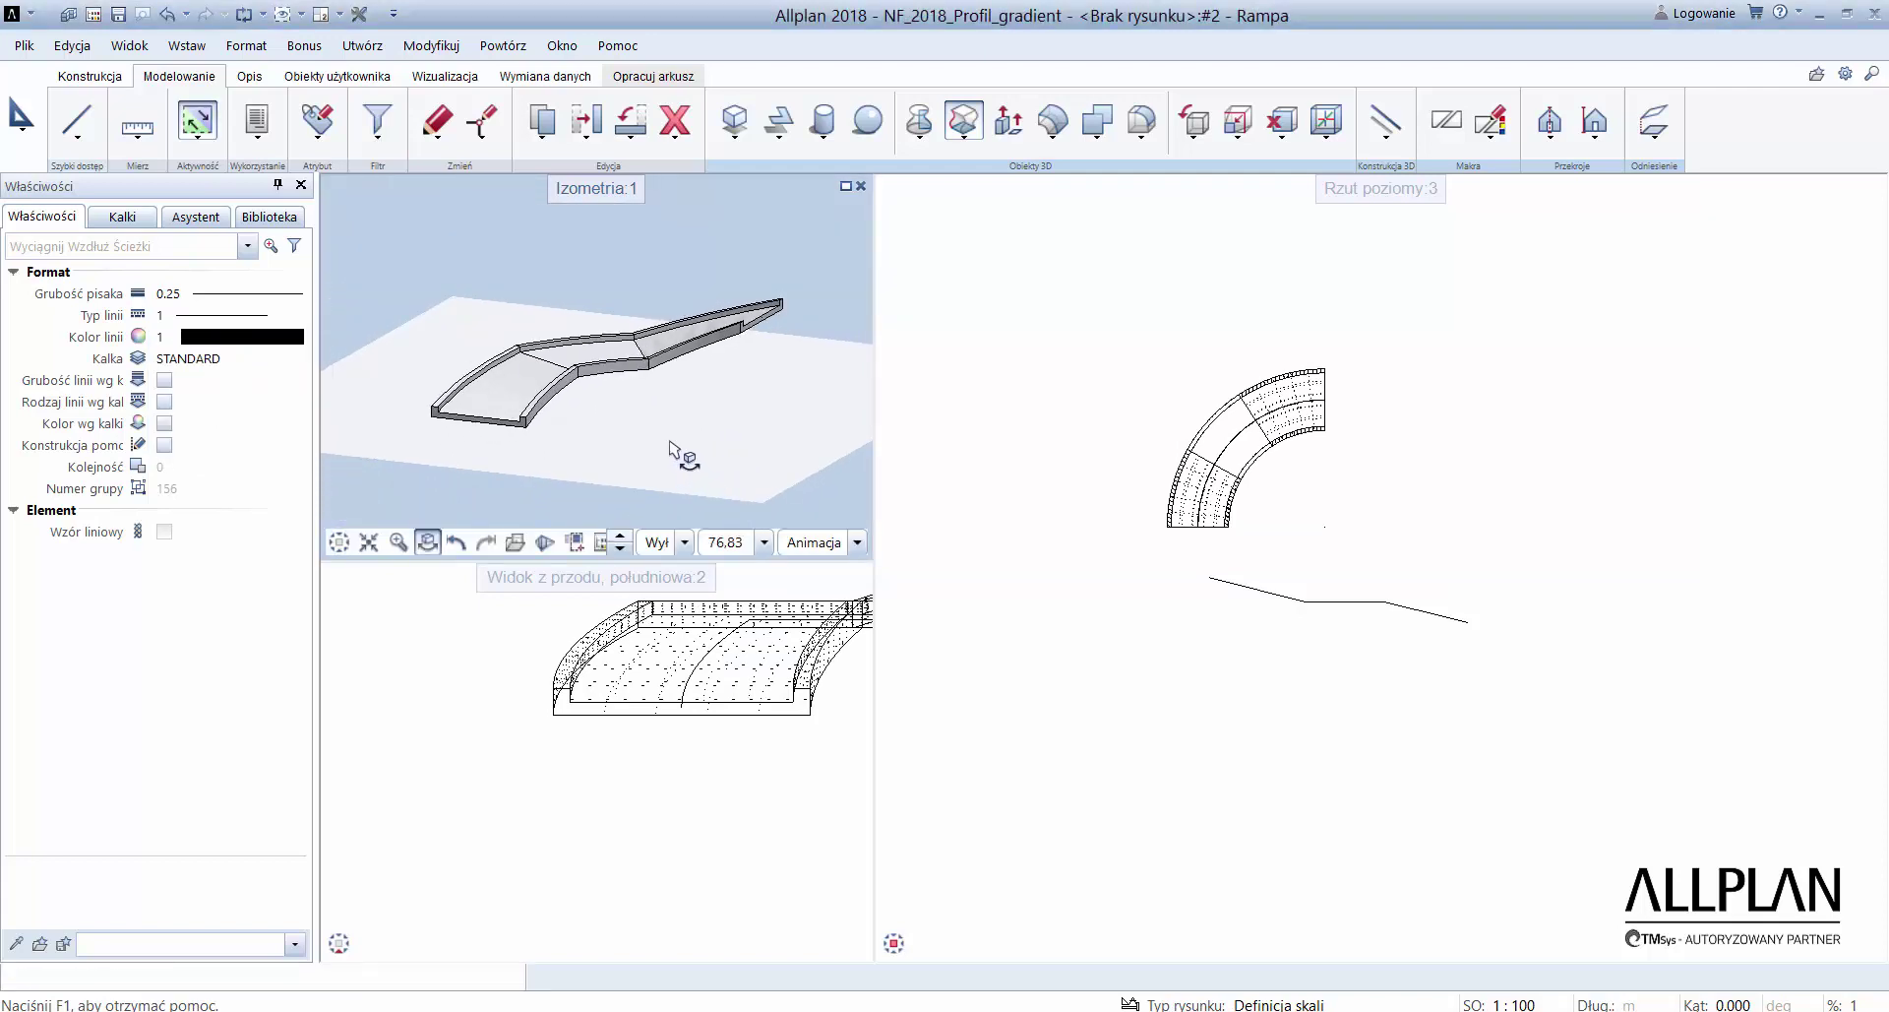
{"action": "left_click", "coordinate": [642, 346]}
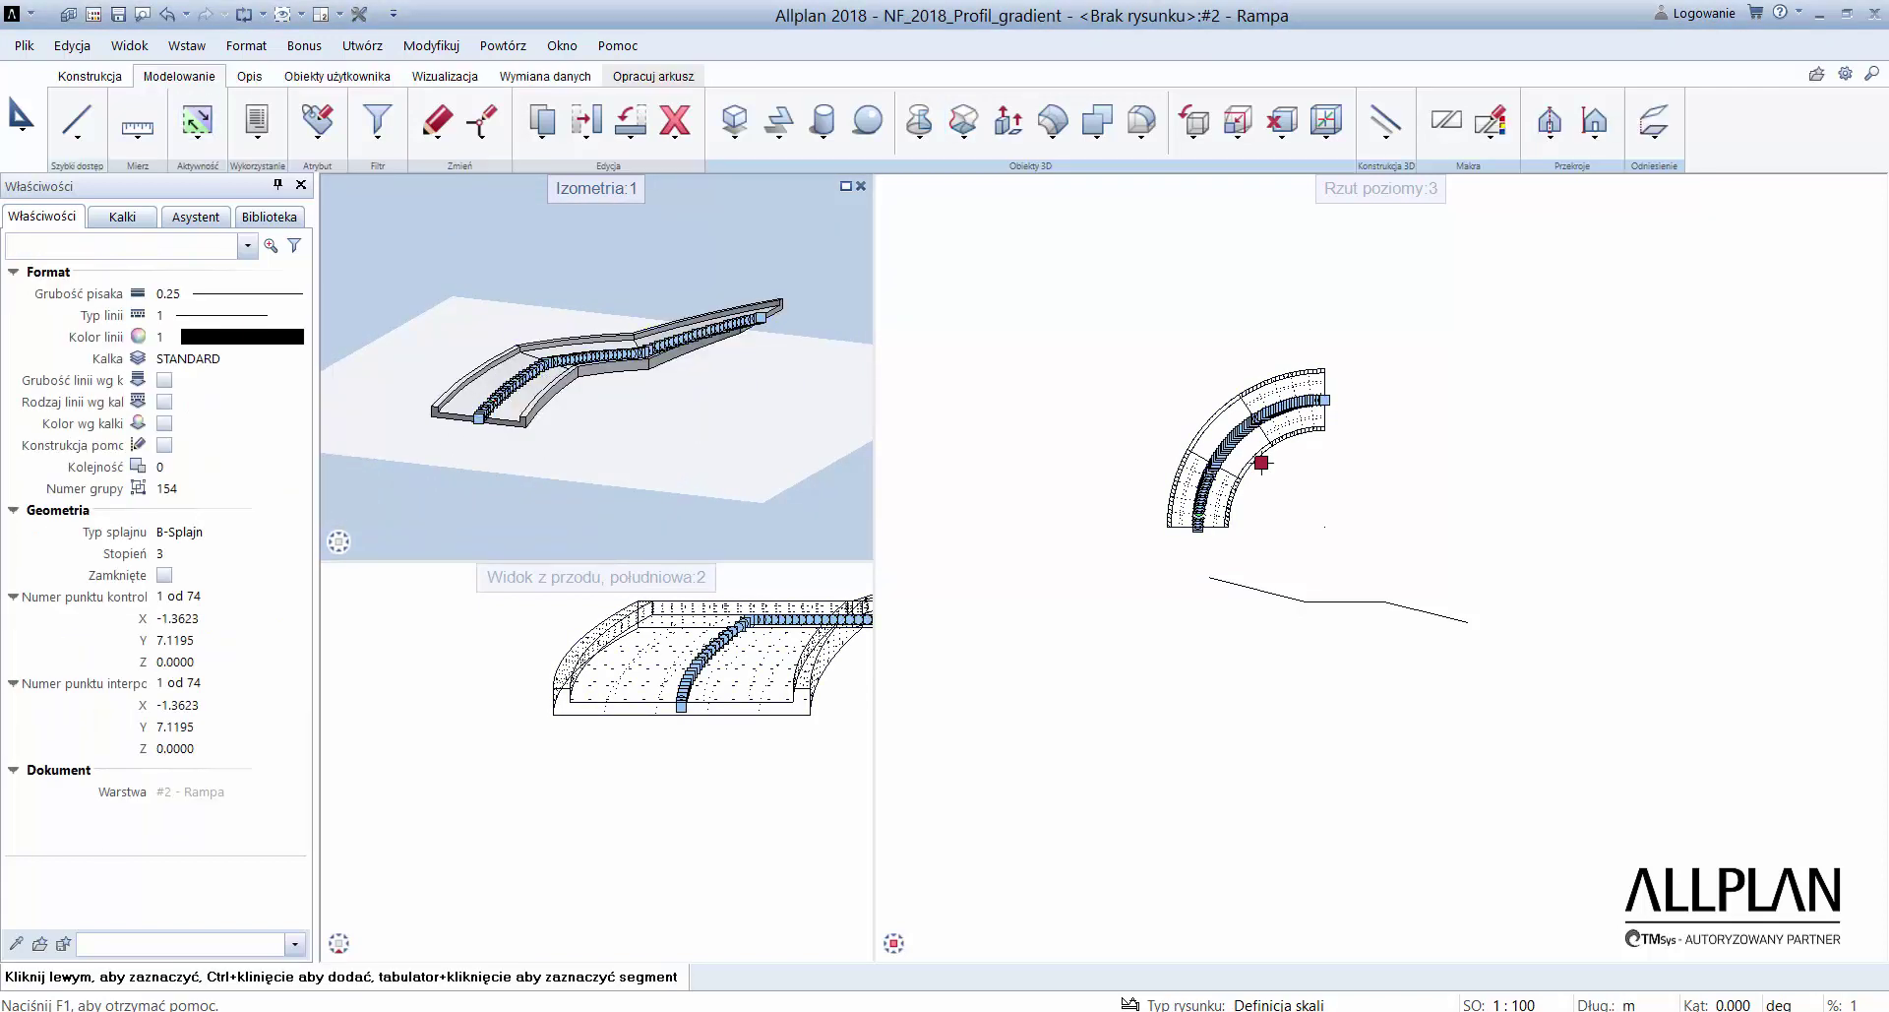
{"action": "key", "text": "Escape"}
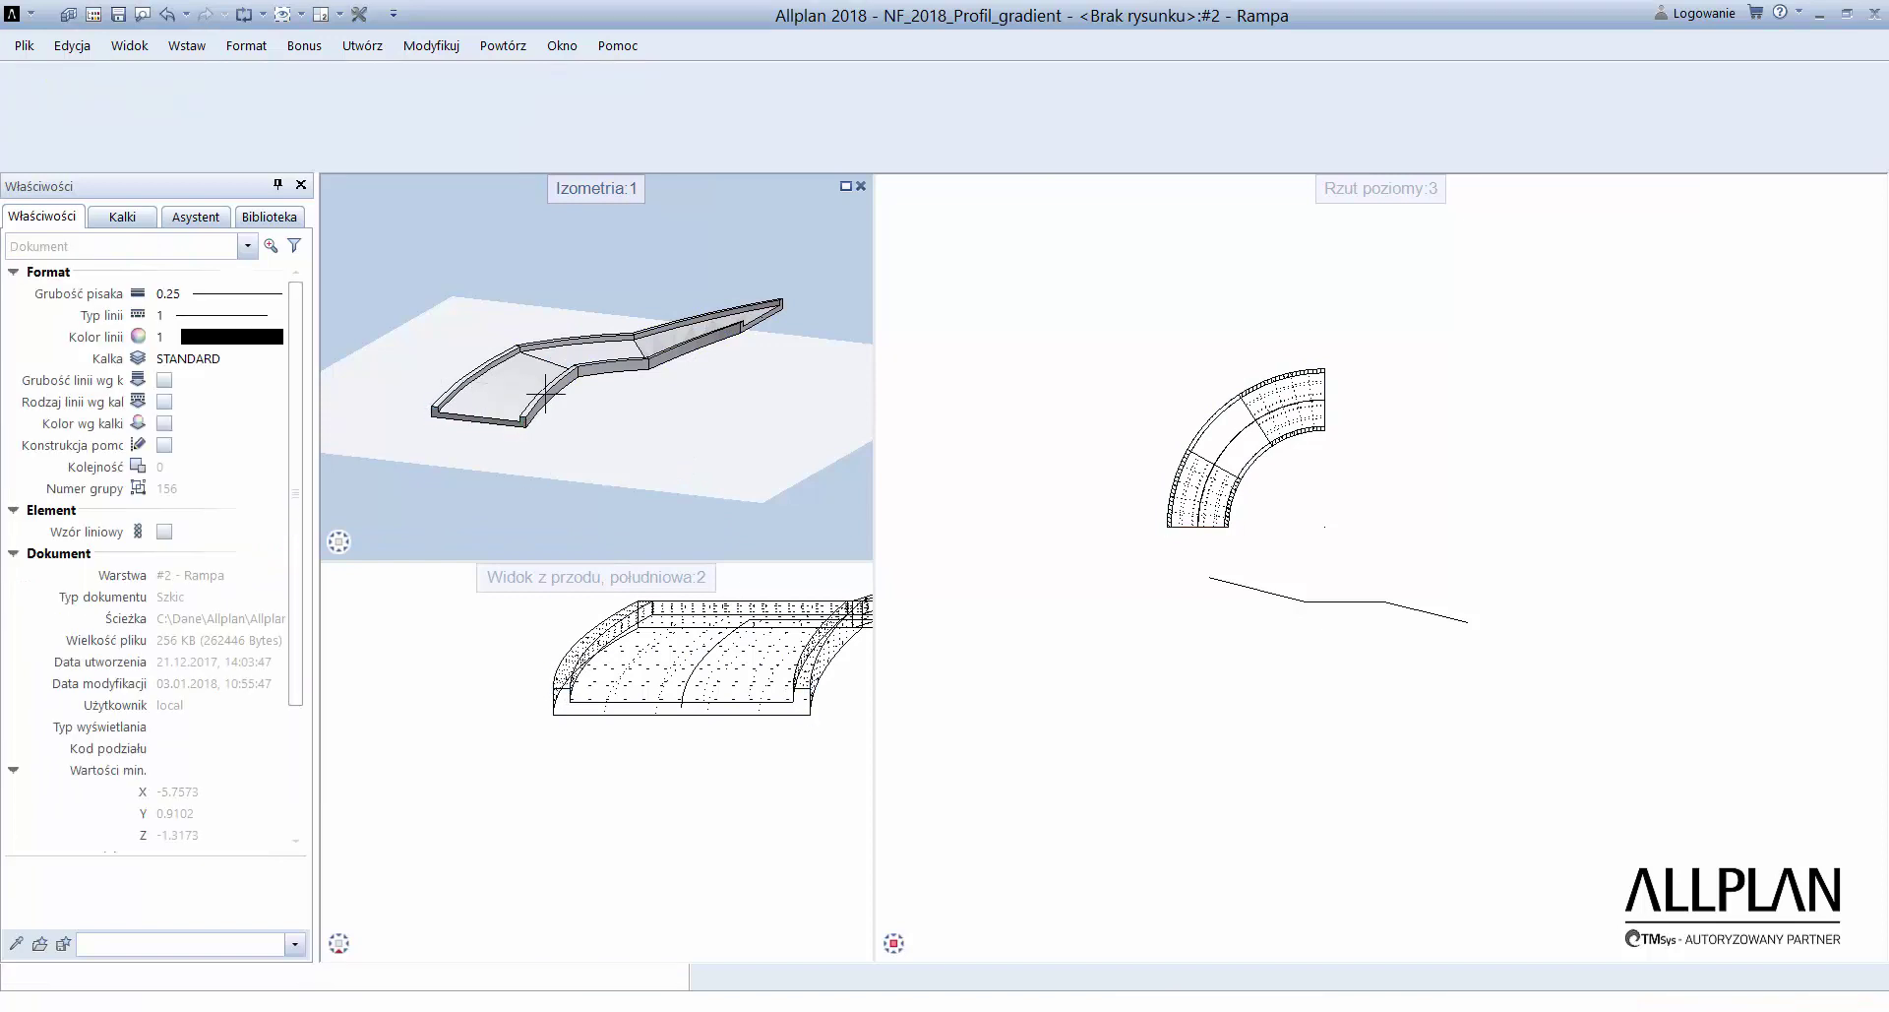
- Apply the exp_concrete_detail_02 surface texture to the curved ramp solid
{"action": "left_click", "coordinate": [544, 394]}
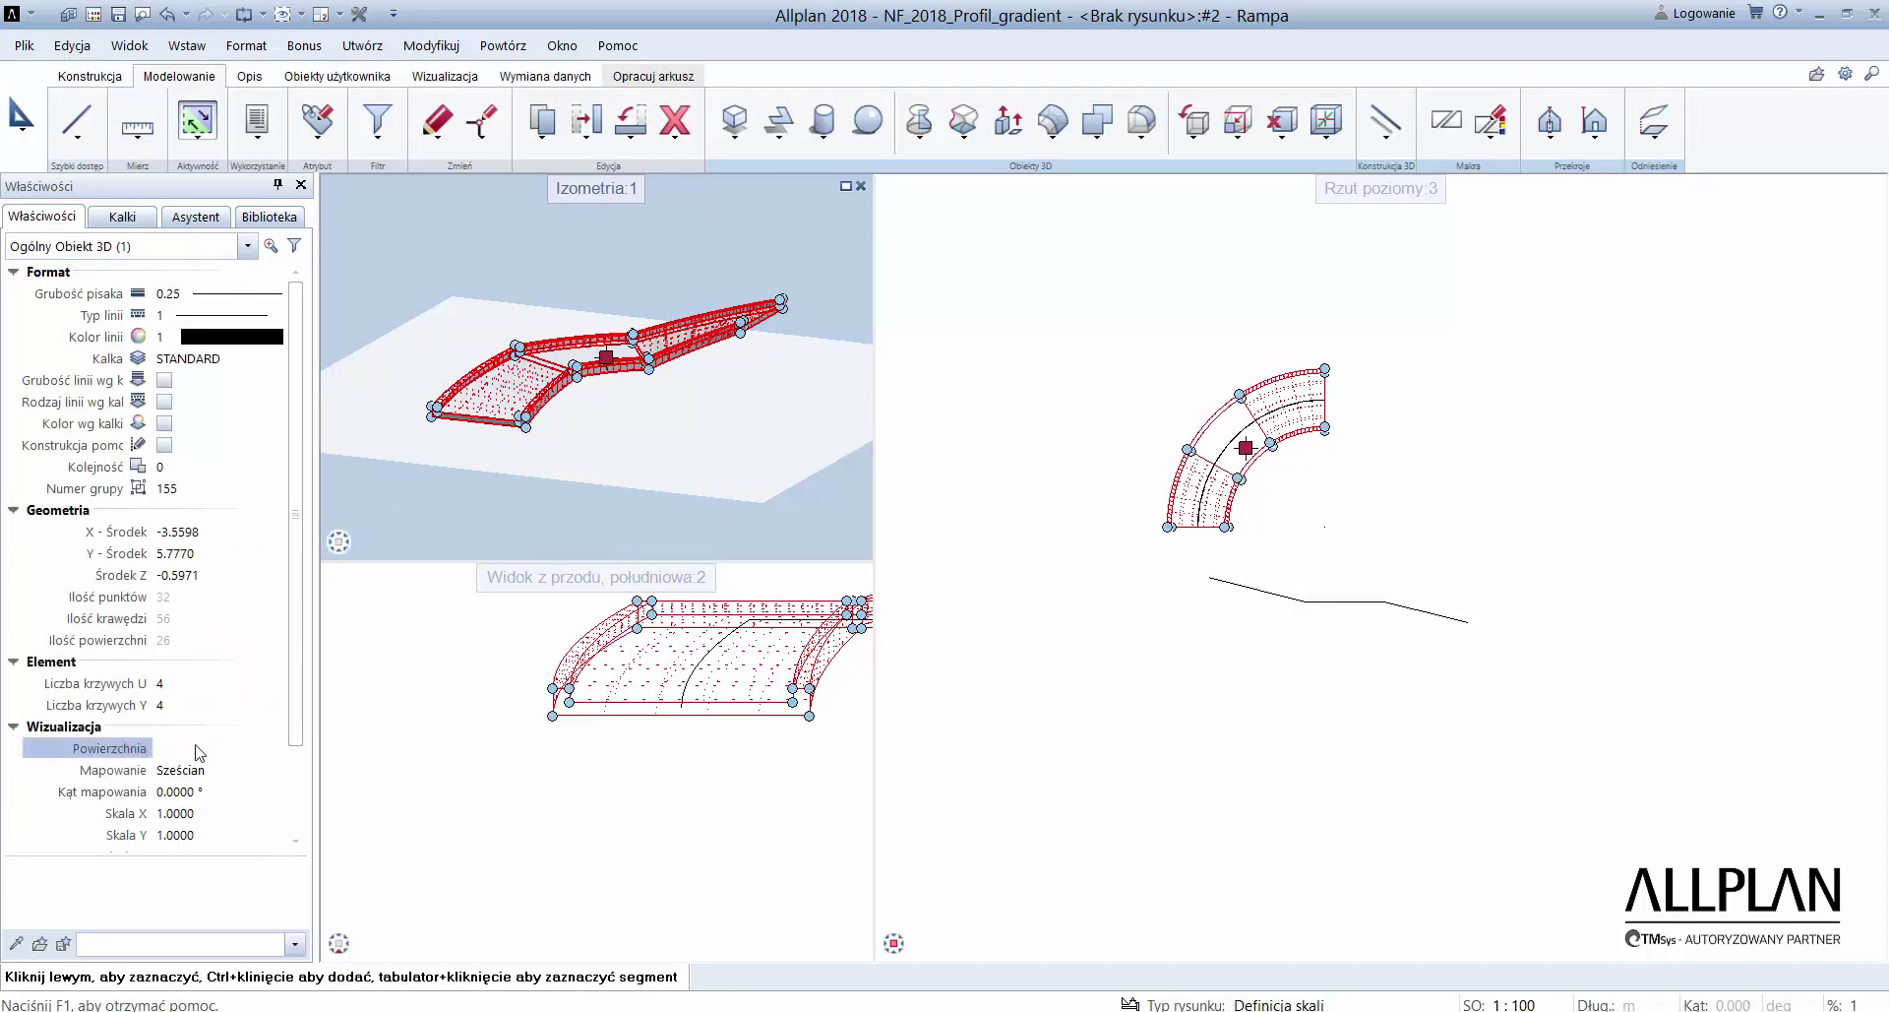
{"action": "left_click", "coordinate": [199, 750]}
{"action": "left_click", "coordinate": [279, 750]}
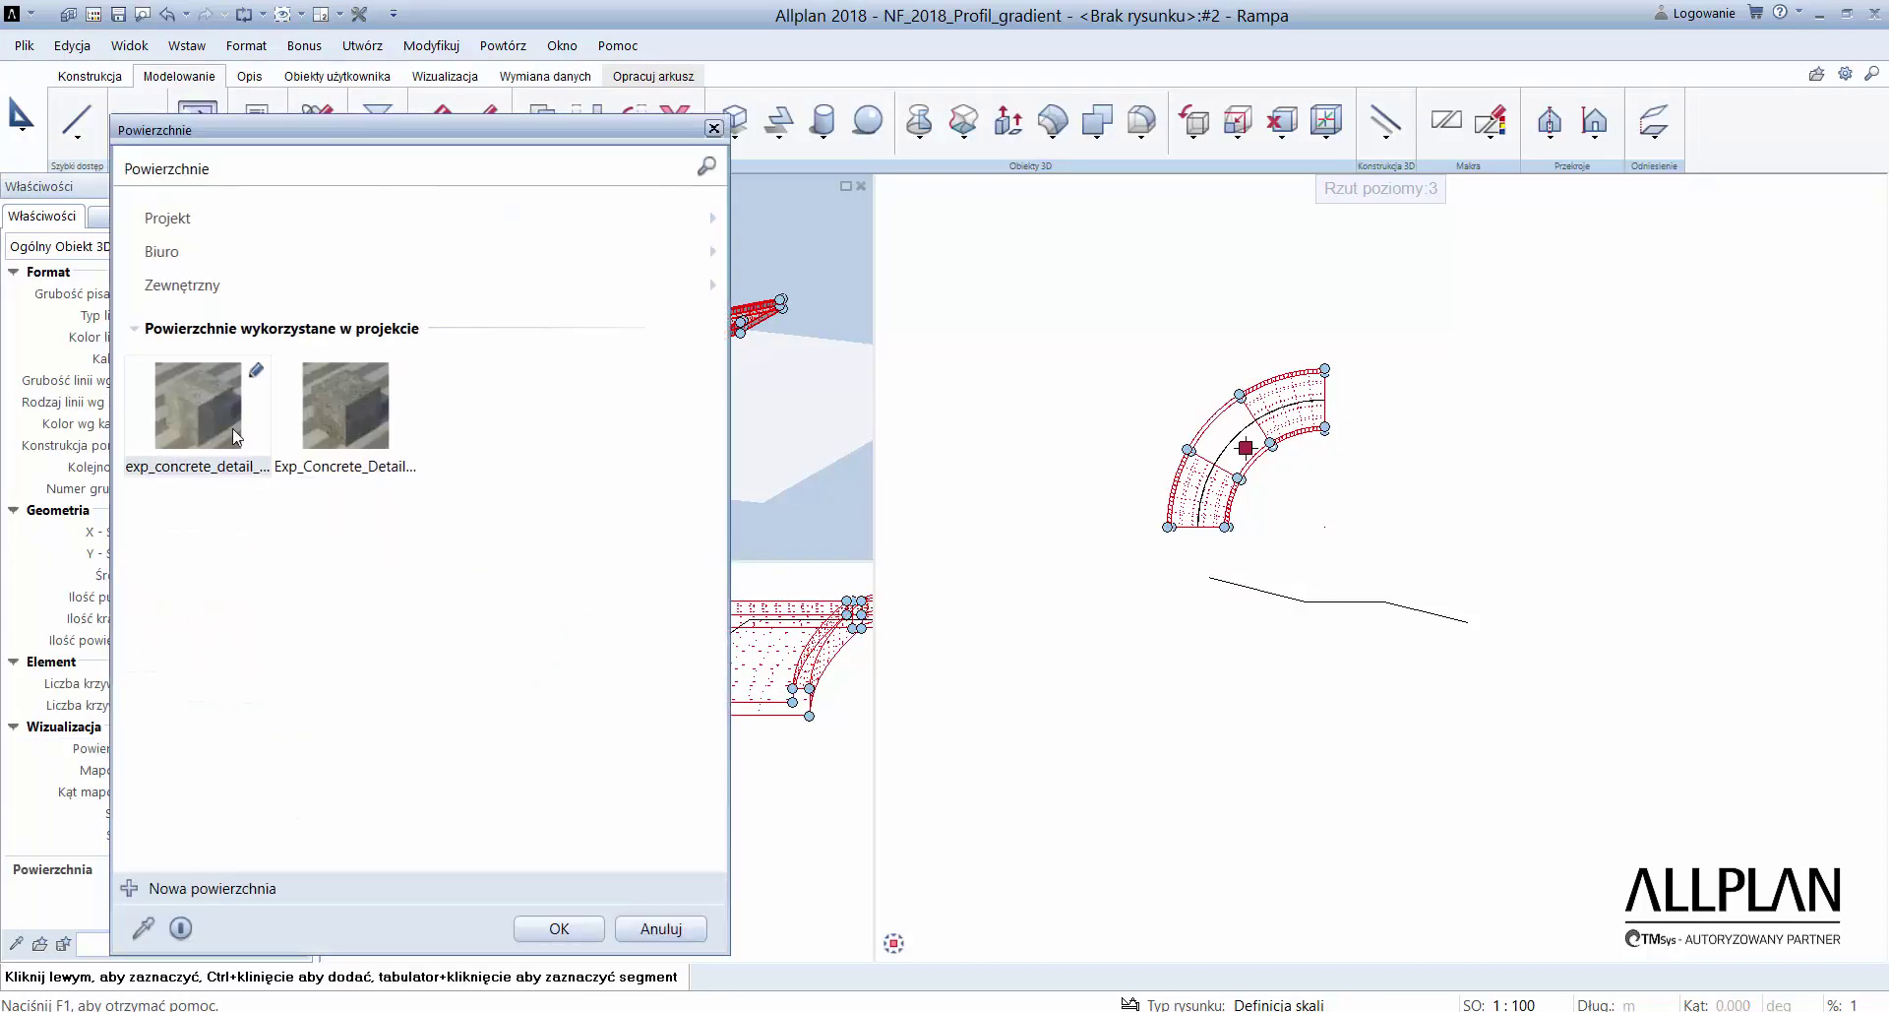
{"action": "left_click", "coordinate": [589, 928]}
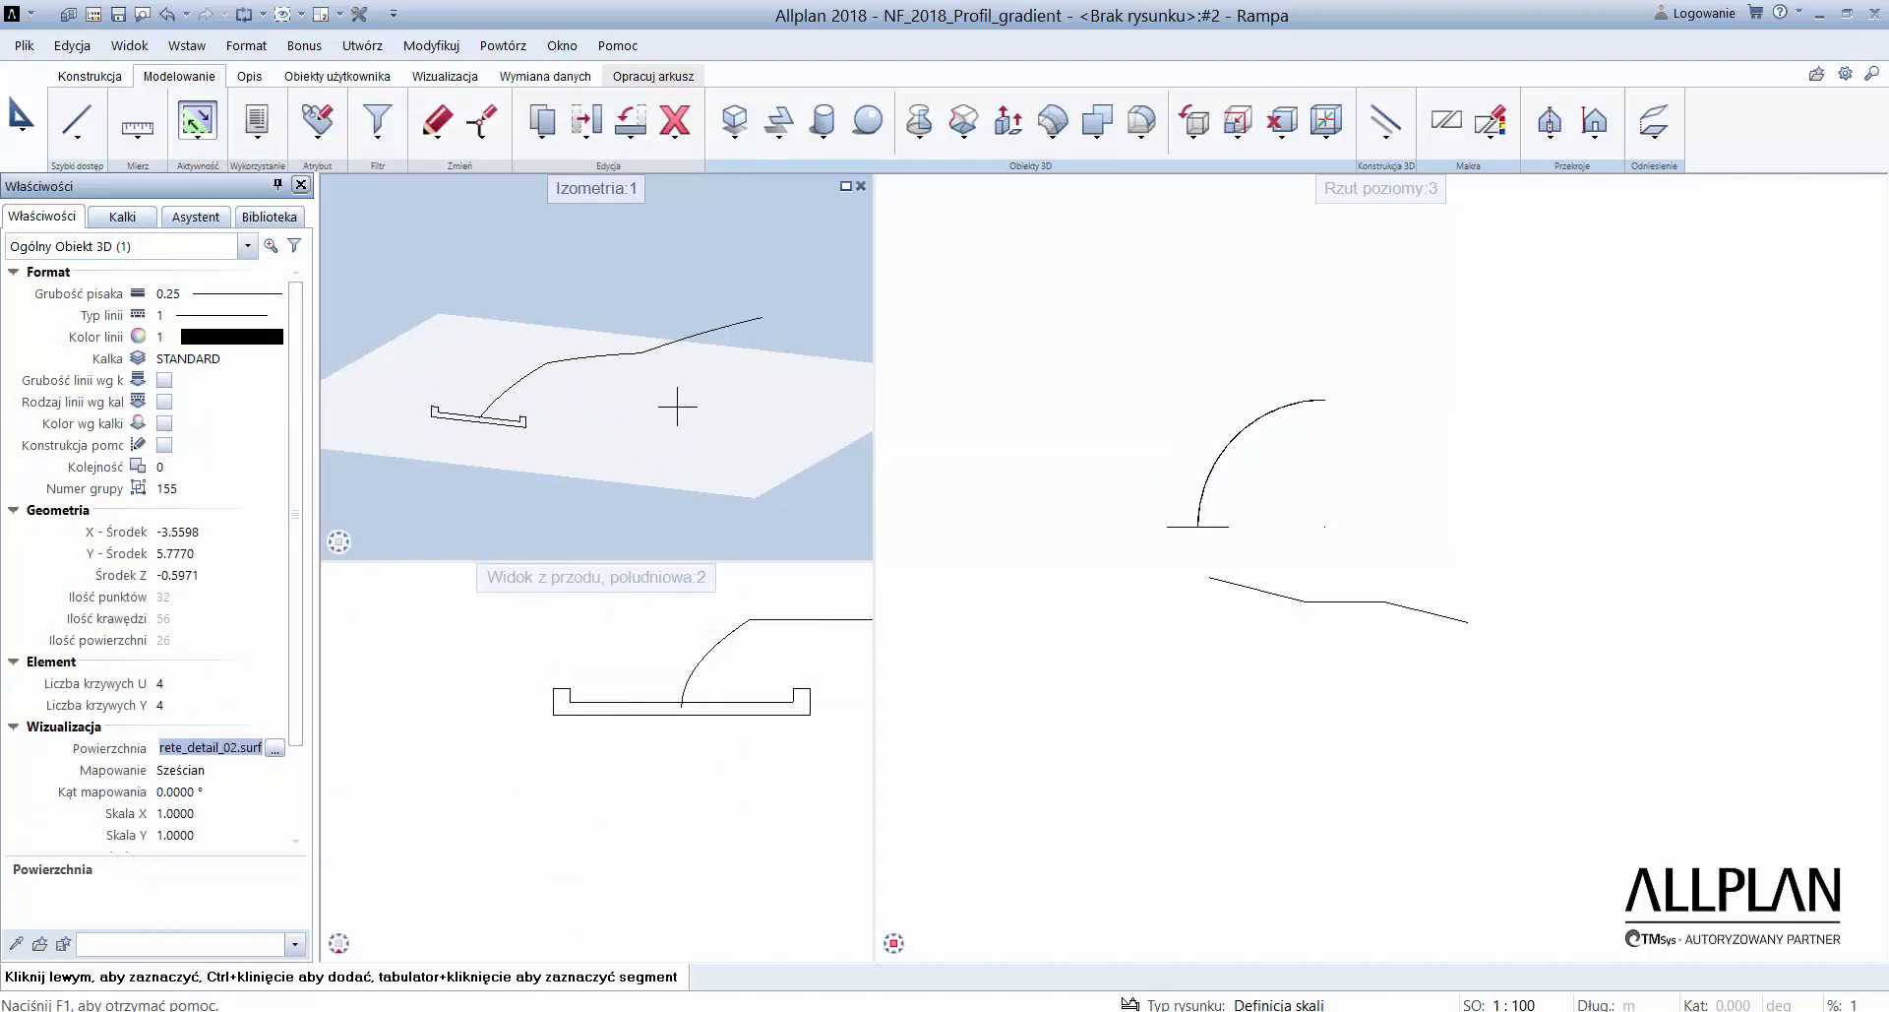
{"action": "key", "text": "Escape"}
- Copy the channel profile and quarter-arc axis to a spot right of the textured ramp
{"action": "scroll", "coordinate": [1185, 462], "scroll_direction": "down", "scroll_amount": 2}
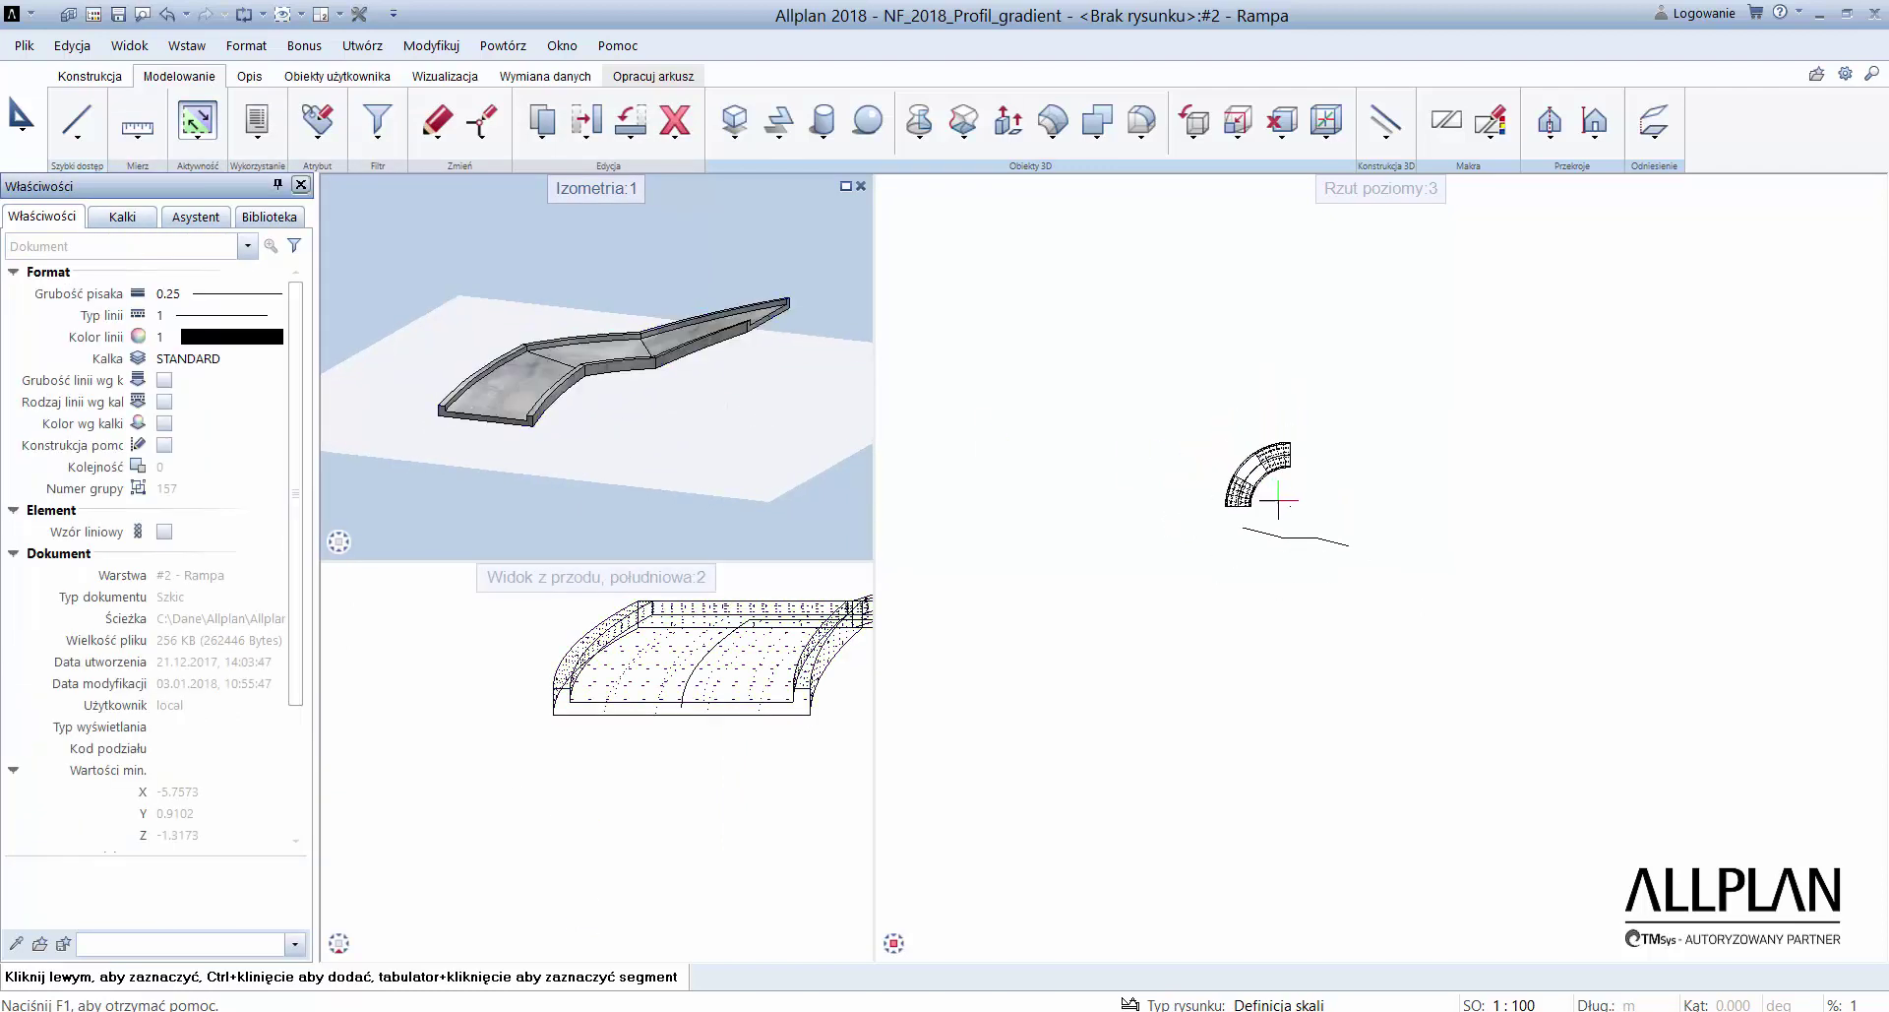
{"action": "scroll", "coordinate": [1266, 476], "scroll_direction": "down", "scroll_amount": 1}
{"action": "middle_click_drag", "start_coordinate": [1267, 476], "coordinate": [1218, 475]}
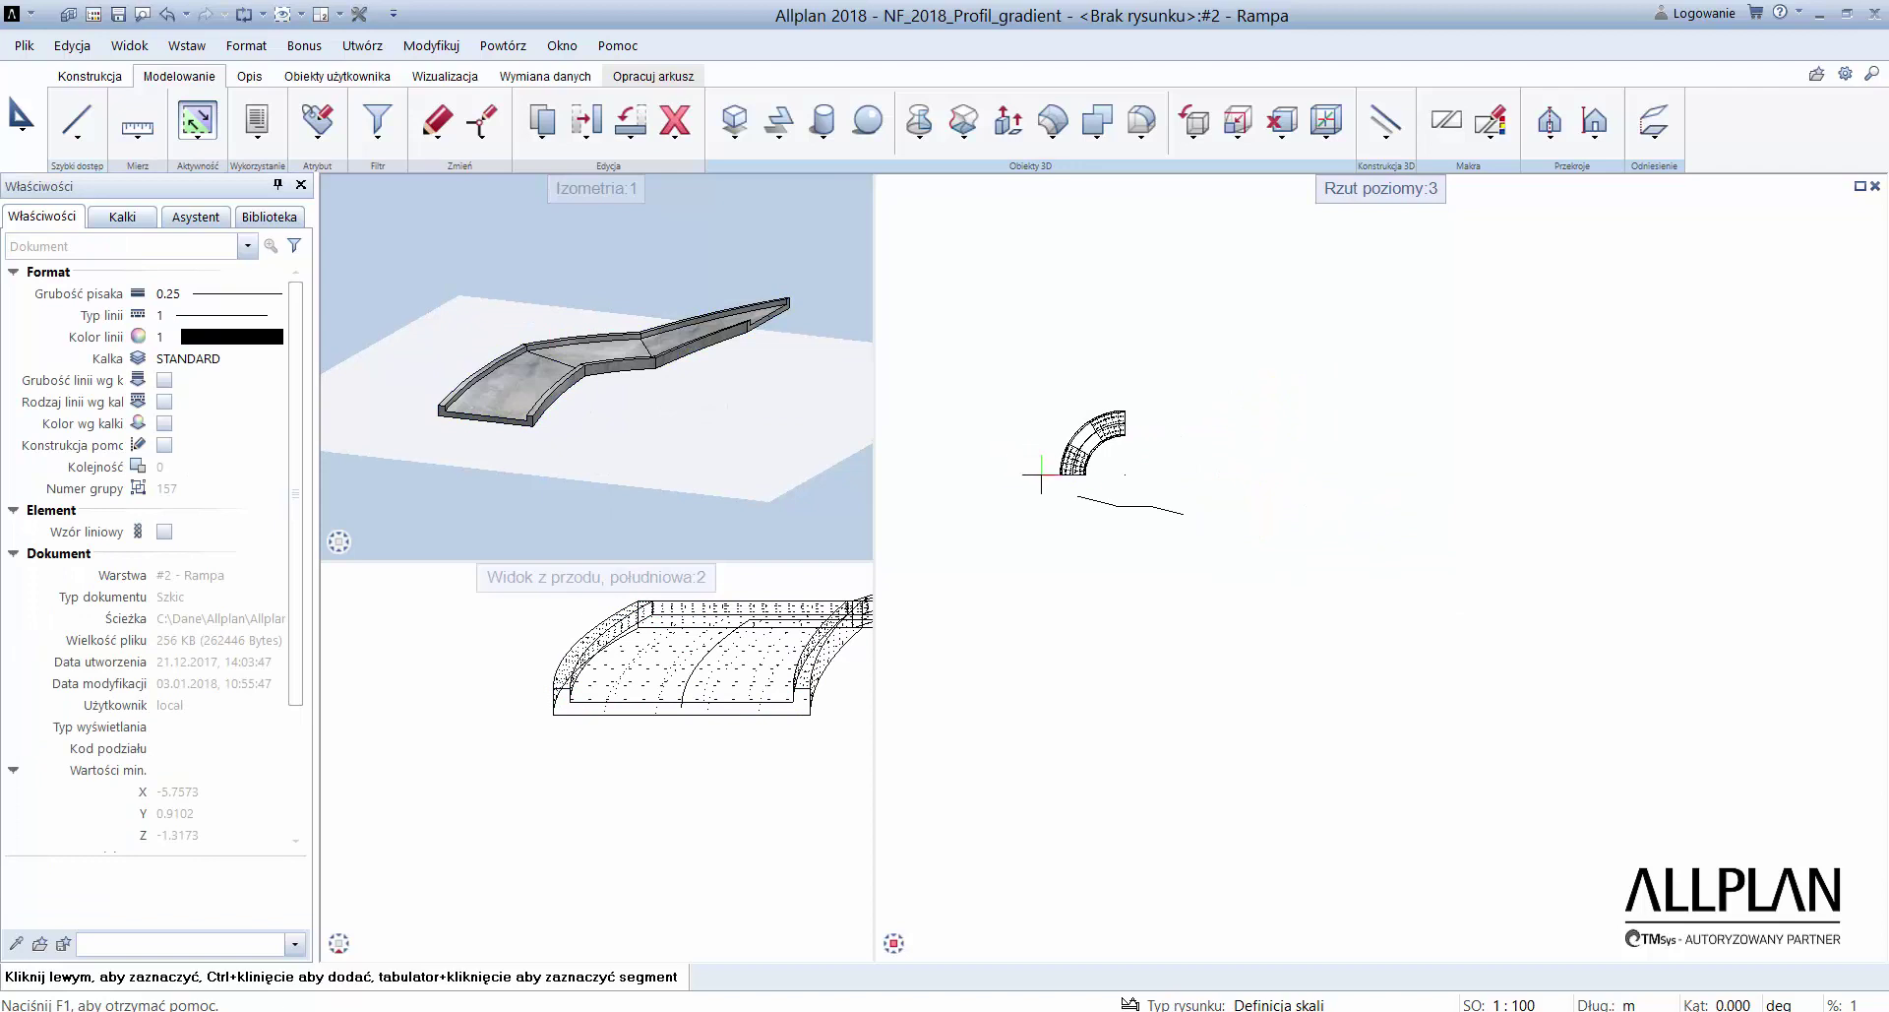
{"action": "left_click_drag", "start_coordinate": [1120, 485], "coordinate": [1121, 487]}
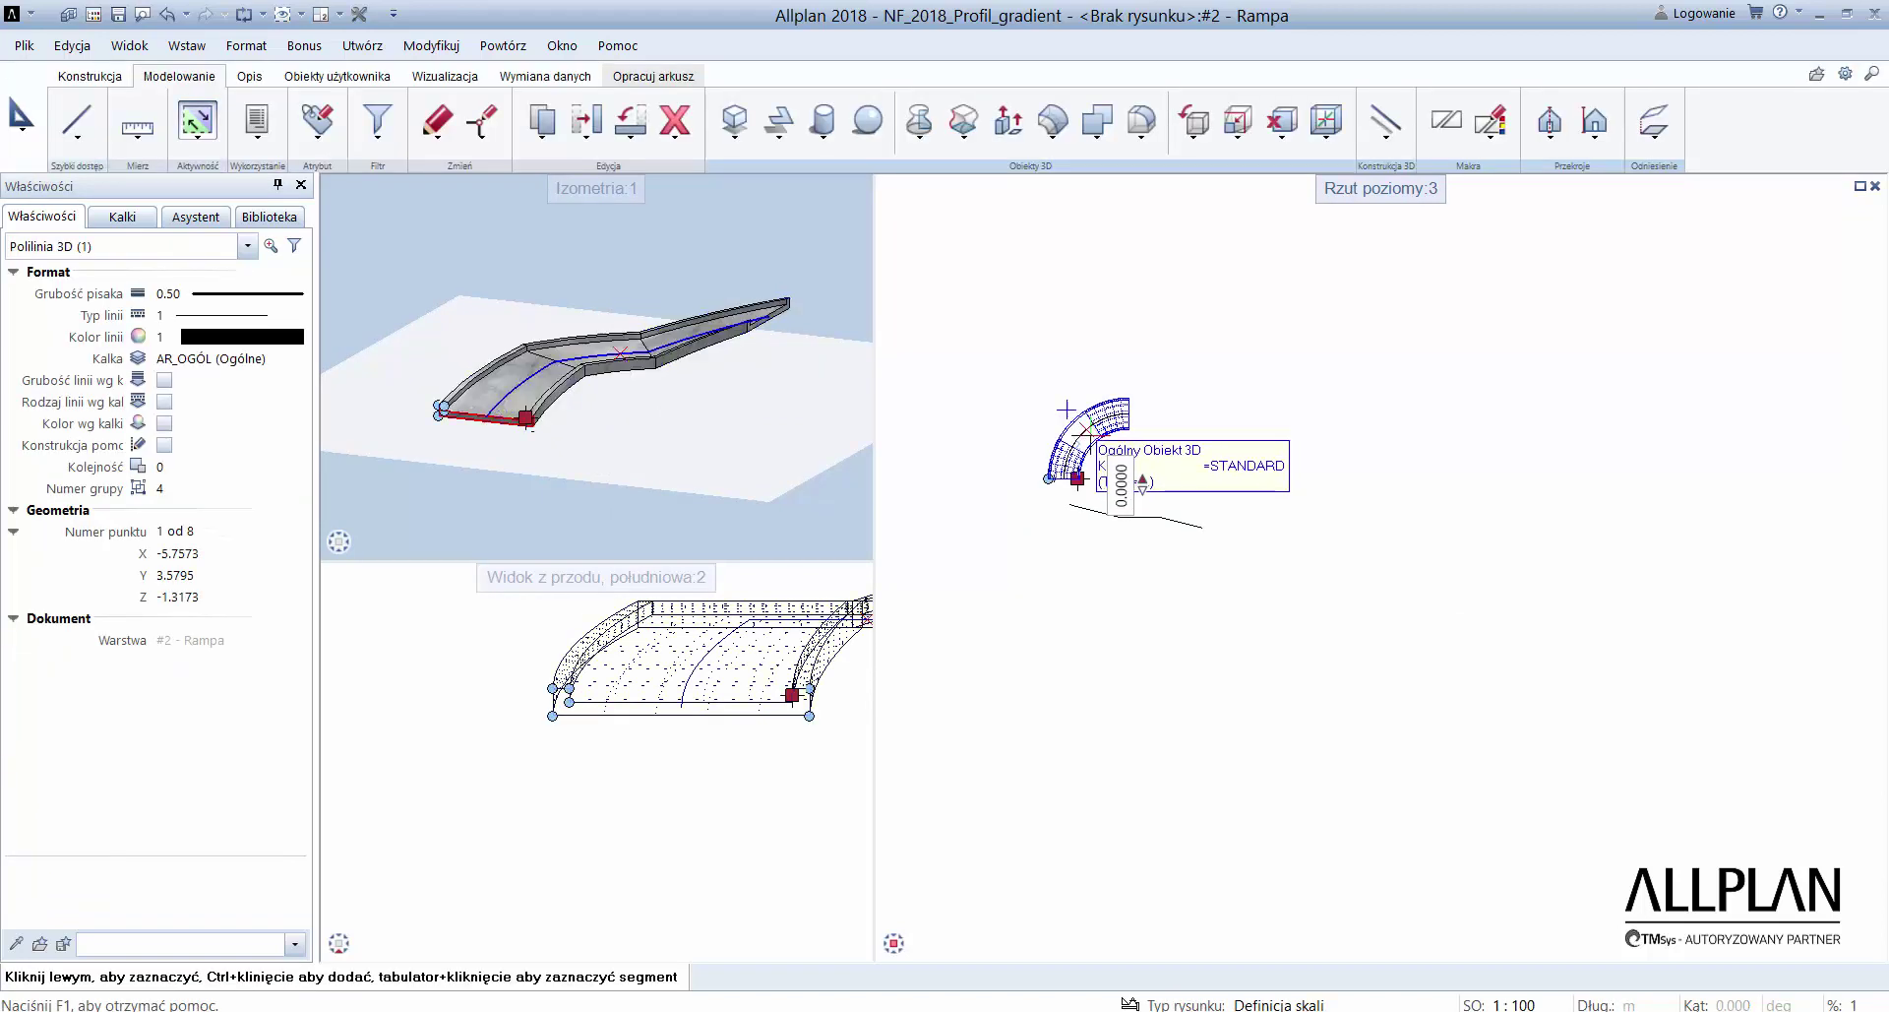
{"action": "left_click", "coordinate": [1073, 422], "text": "ctrl"}
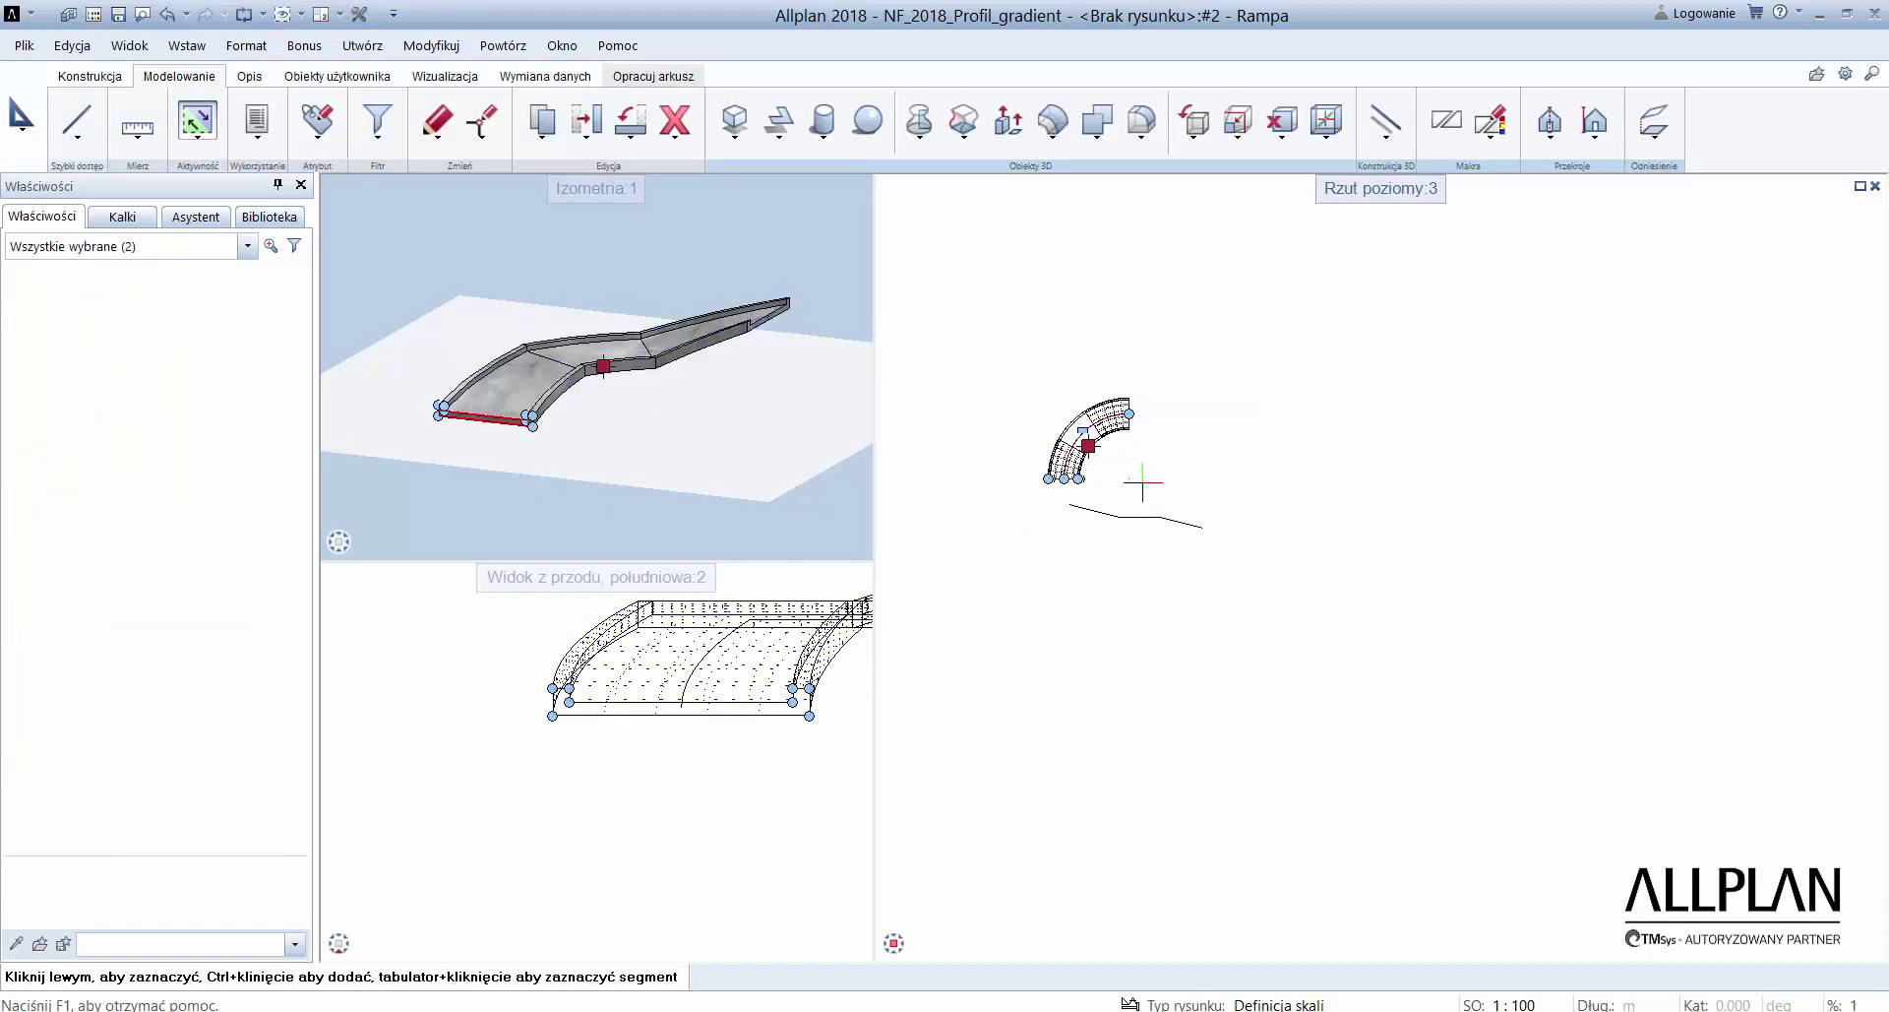
{"action": "key", "text": "ctrl+c"}
{"action": "left_click", "coordinate": [1042, 552]}
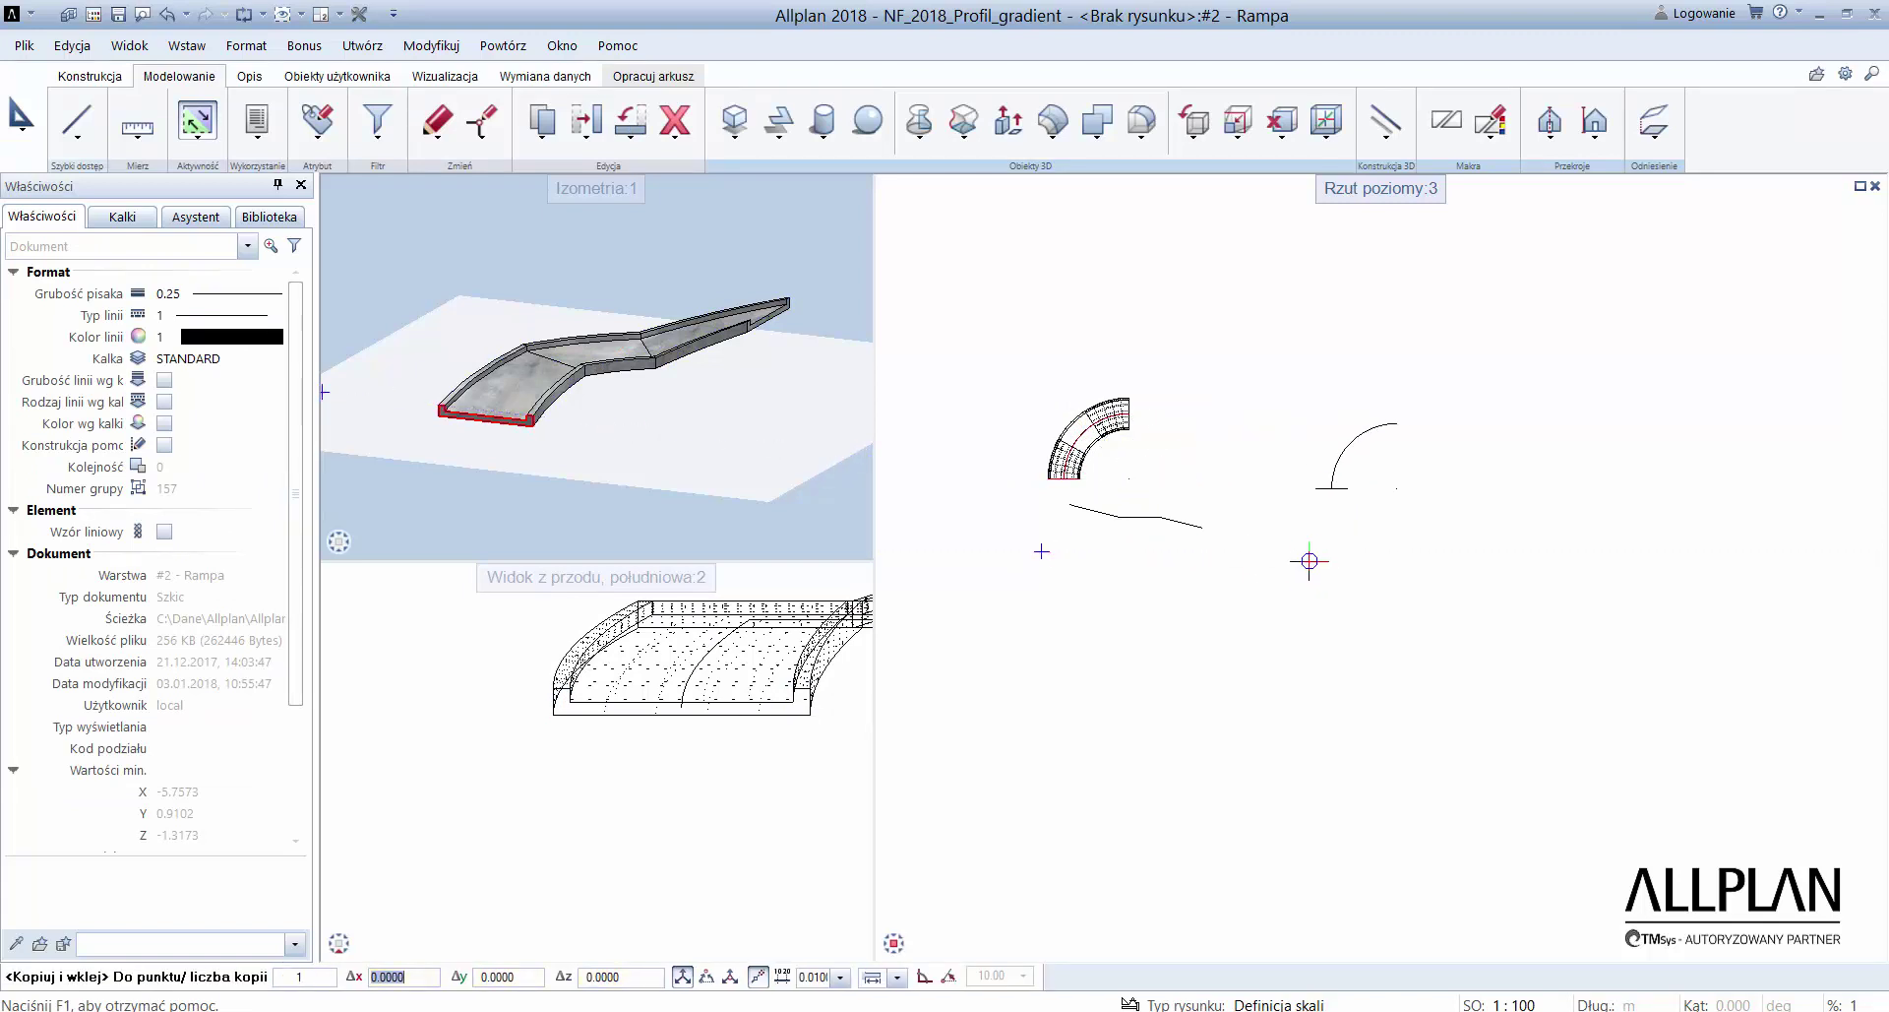
{"action": "left_click", "coordinate": [1365, 552]}
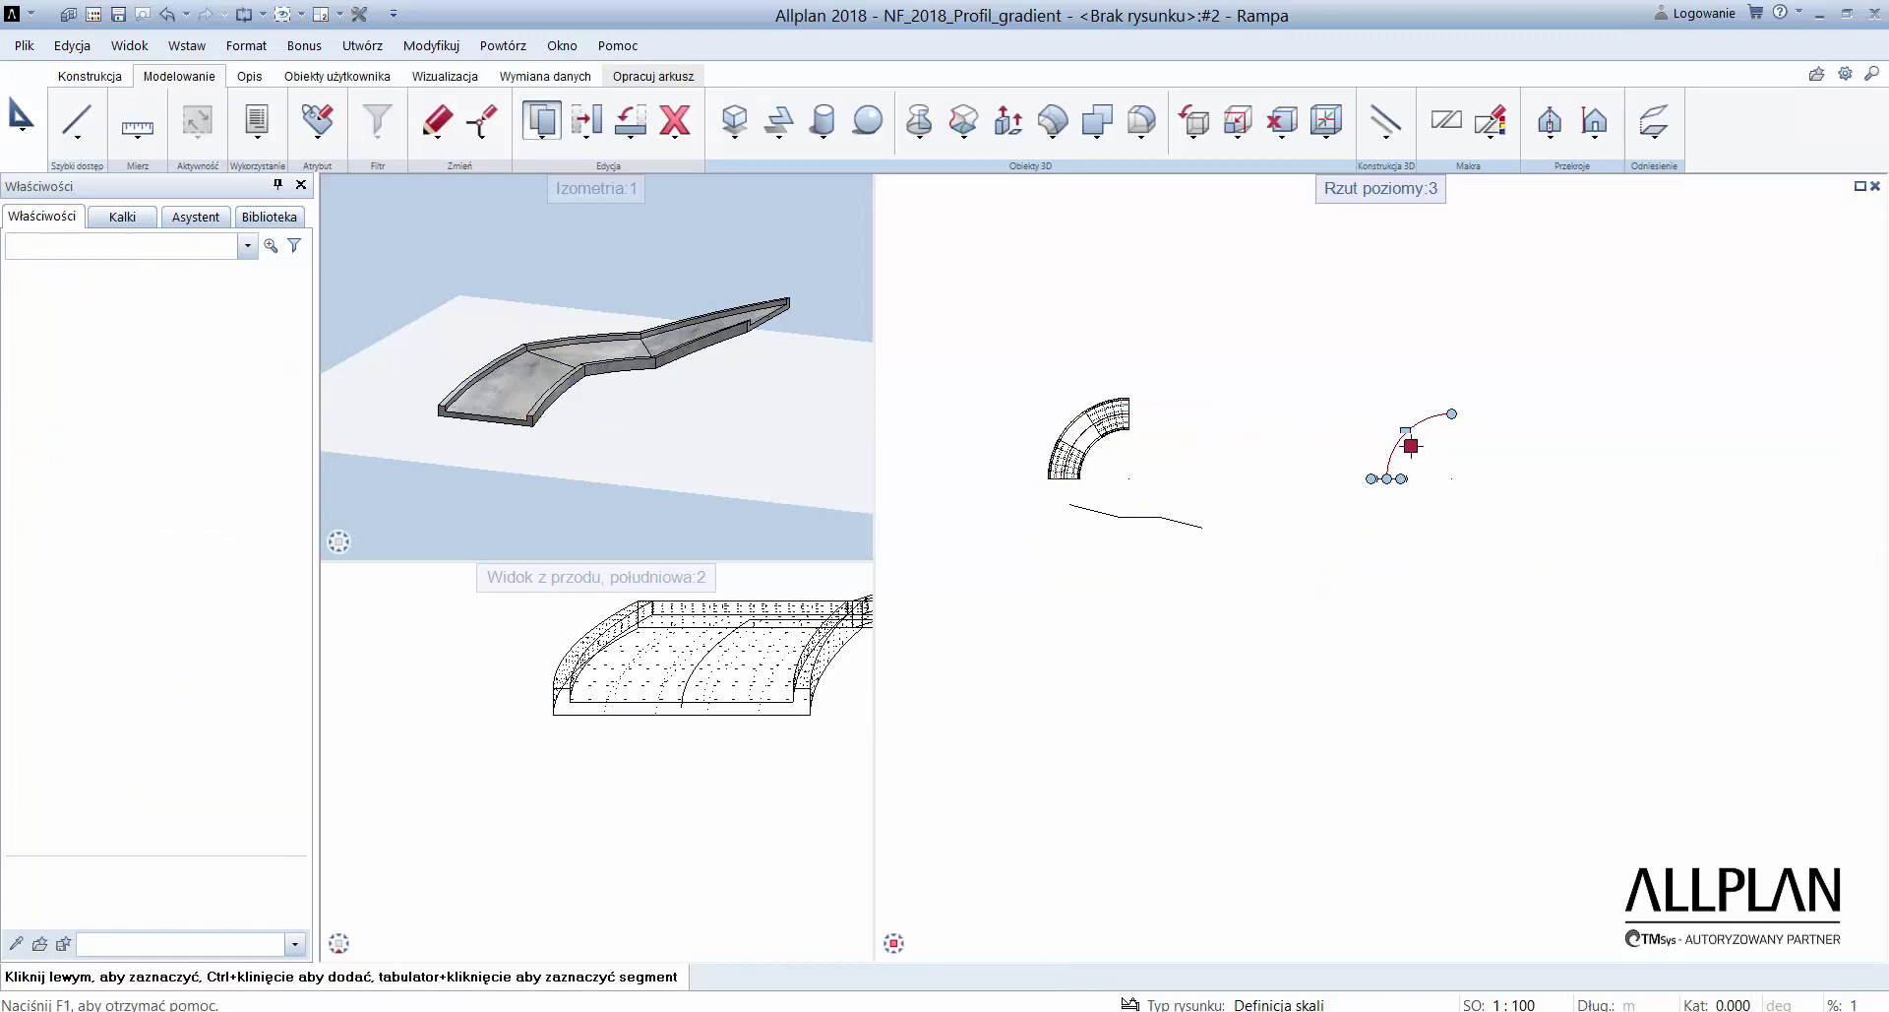
- Draw a wavy spline below the copied quarter arc as the new gradient line
{"action": "left_click", "coordinate": [87, 138]}
{"action": "left_click", "coordinate": [129, 210]}
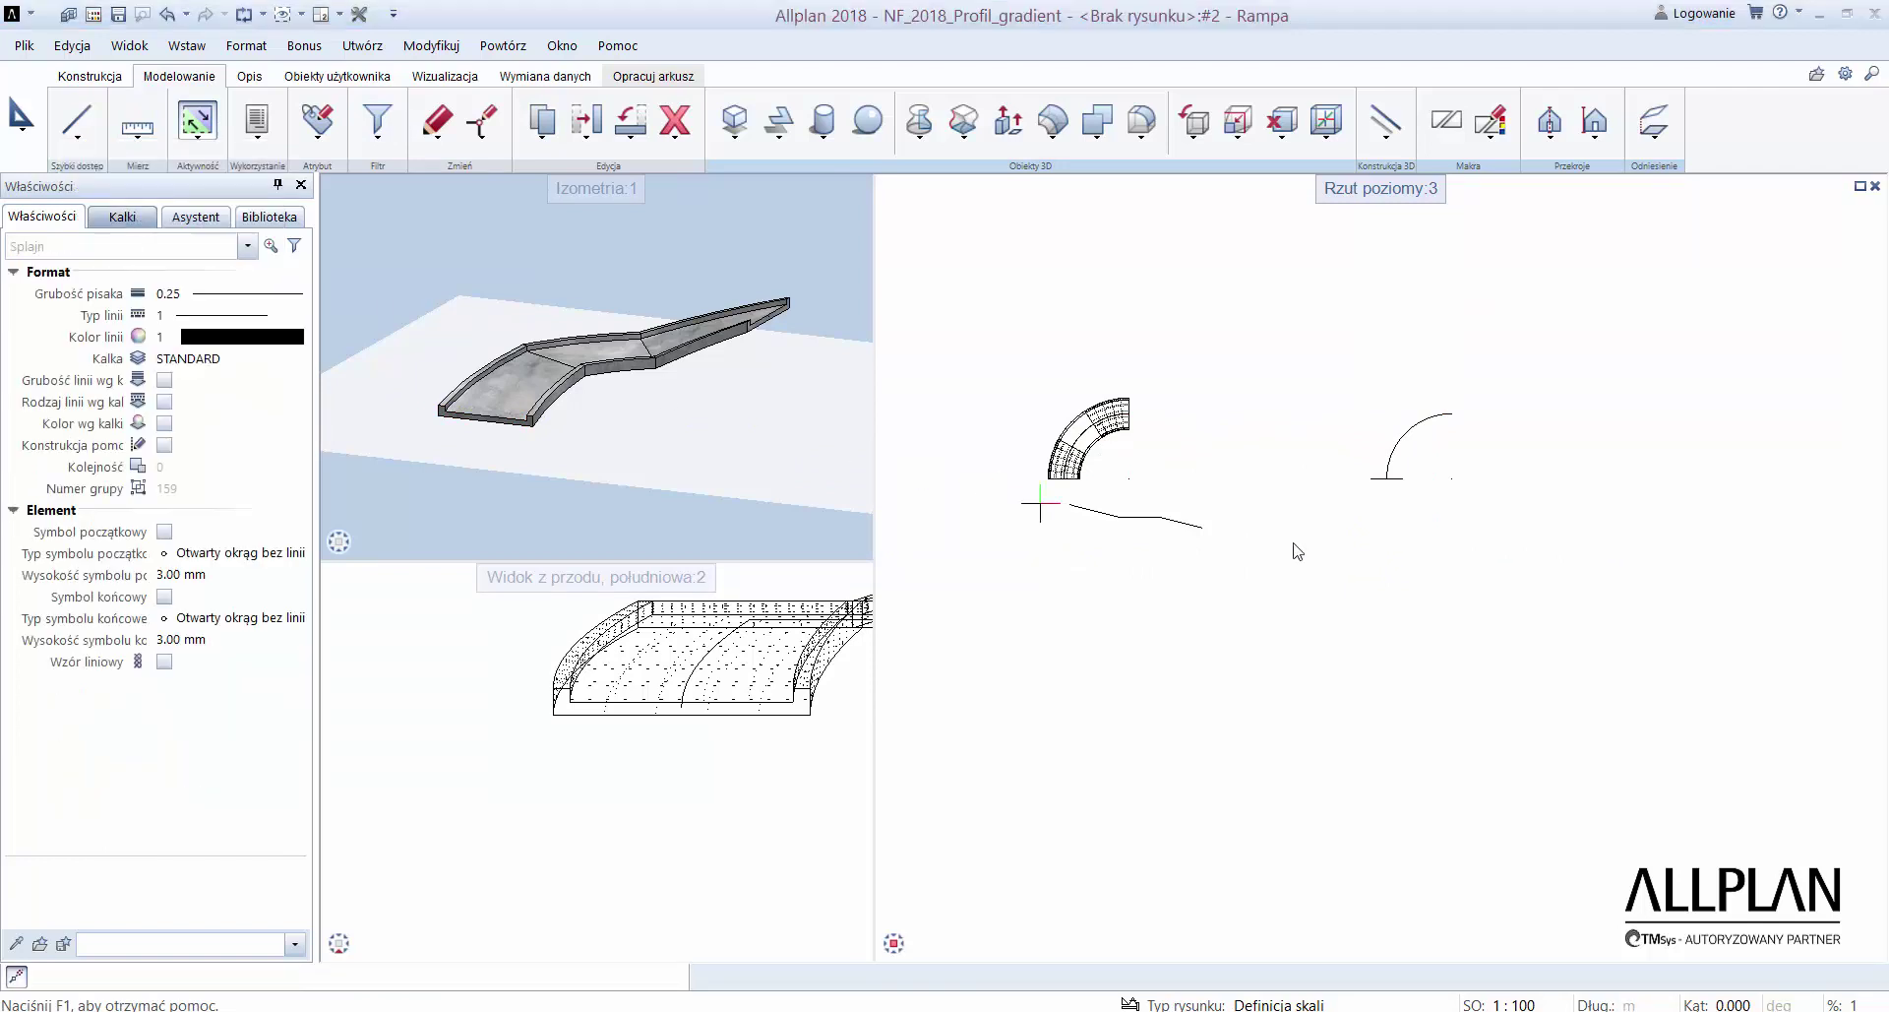
{"action": "scroll", "coordinate": [1426, 546], "scroll_direction": "up", "scroll_amount": 1}
{"action": "left_click", "coordinate": [1504, 542]}
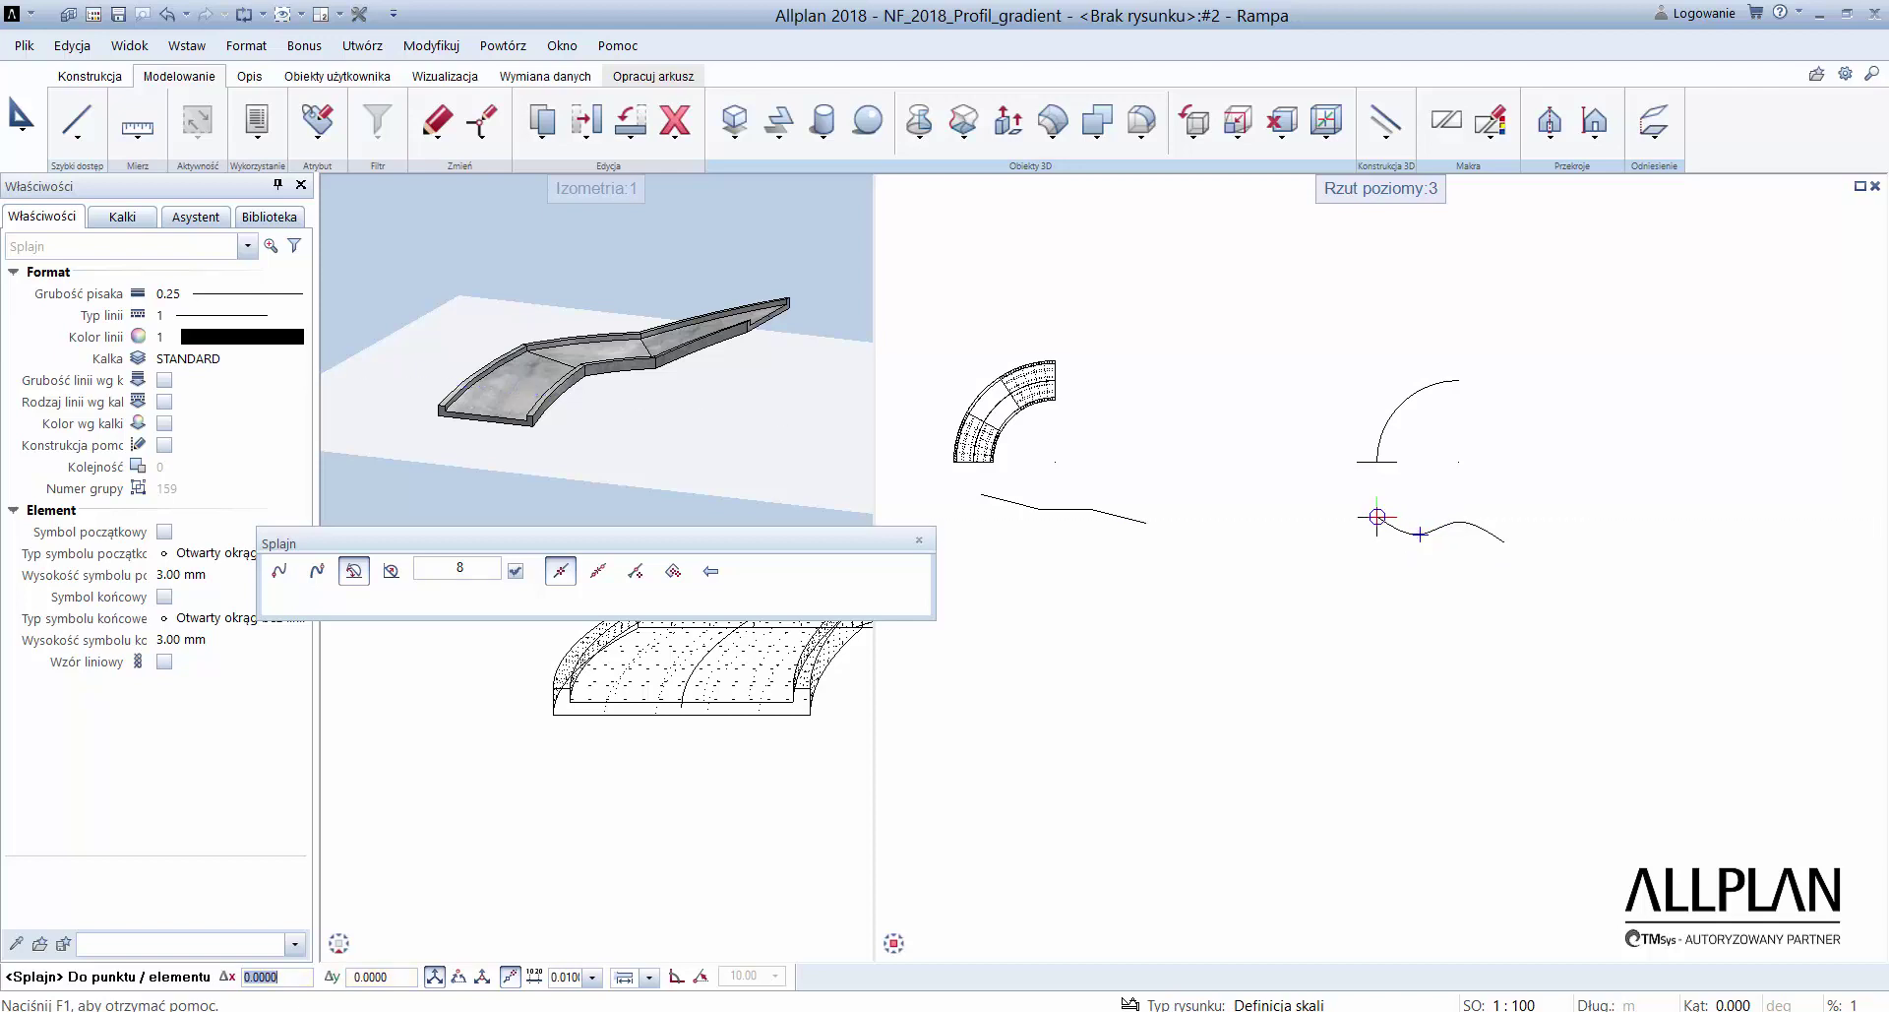
{"action": "double_click", "coordinate": [1378, 517]}
{"action": "key", "text": "Escape"}
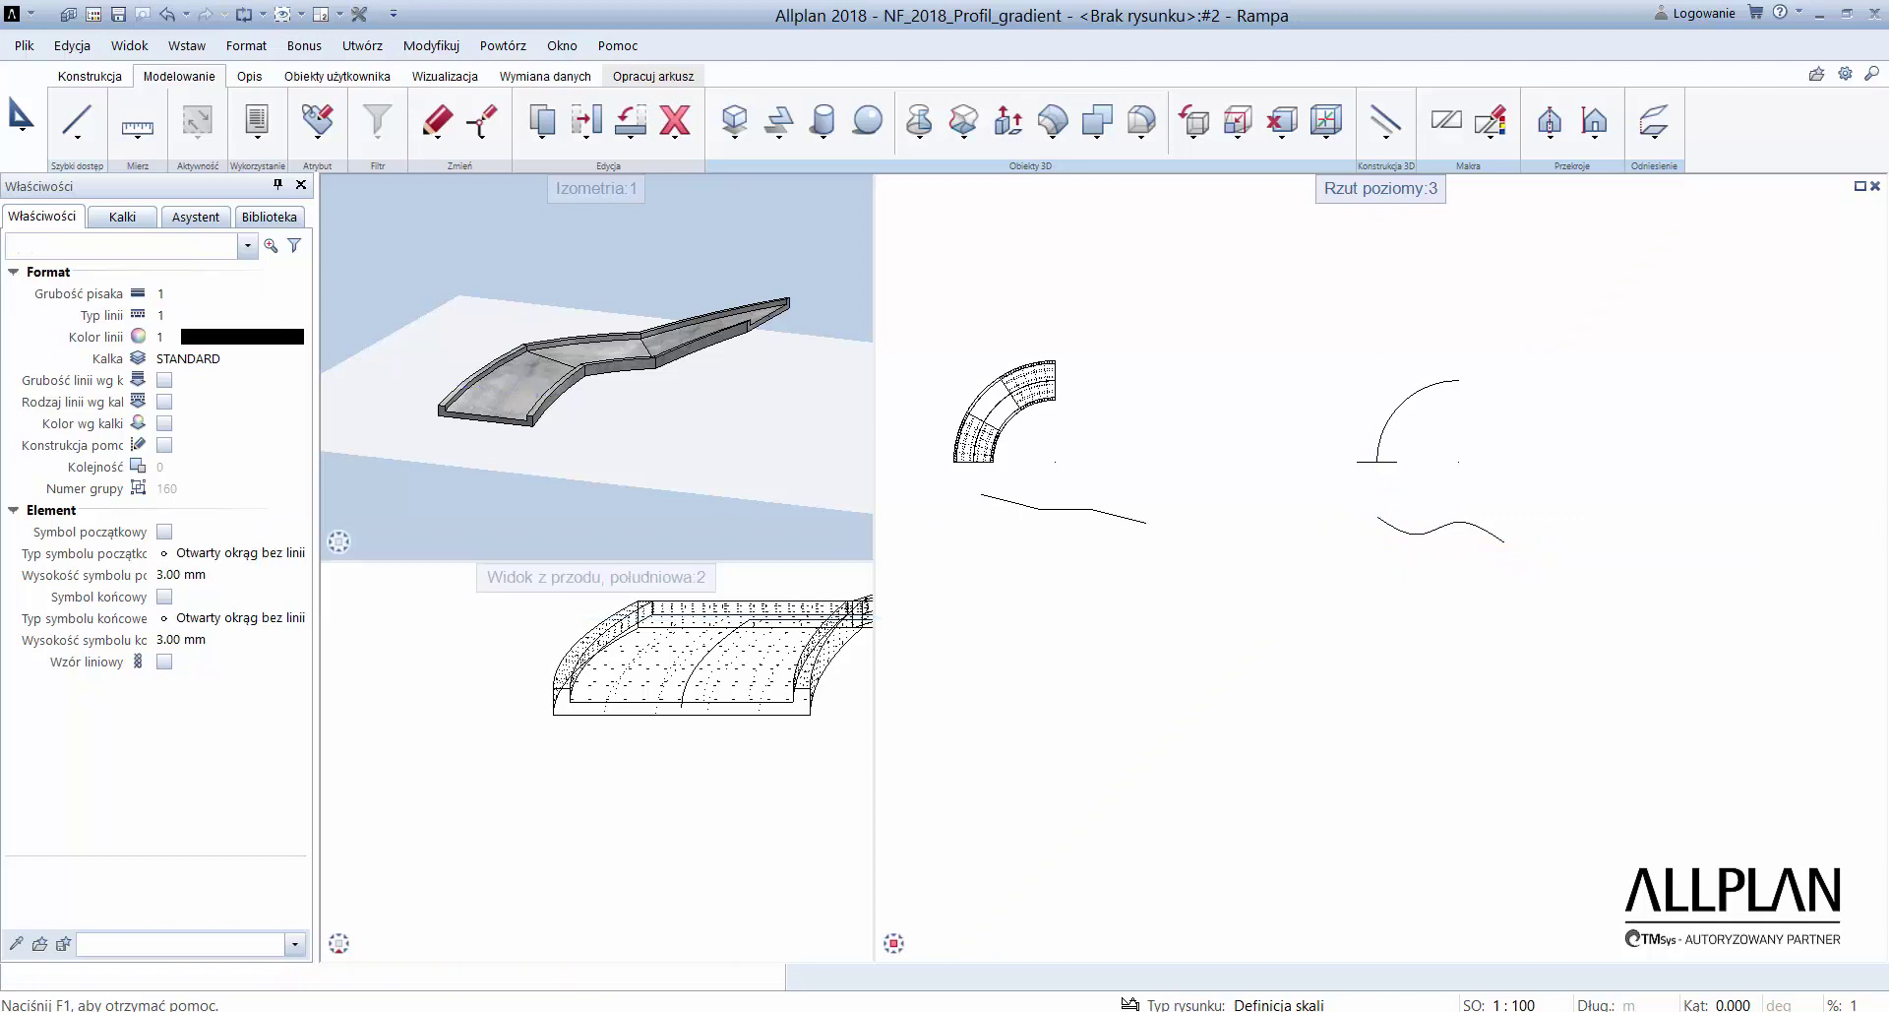
{"action": "middle_click_drag", "start_coordinate": [765, 406], "coordinate": [451, 354]}
- Generate a wavy 3D curve using the copied arc as axis and the spline as gradient
{"action": "scroll", "coordinate": [451, 354], "scroll_direction": "down", "scroll_amount": 2}
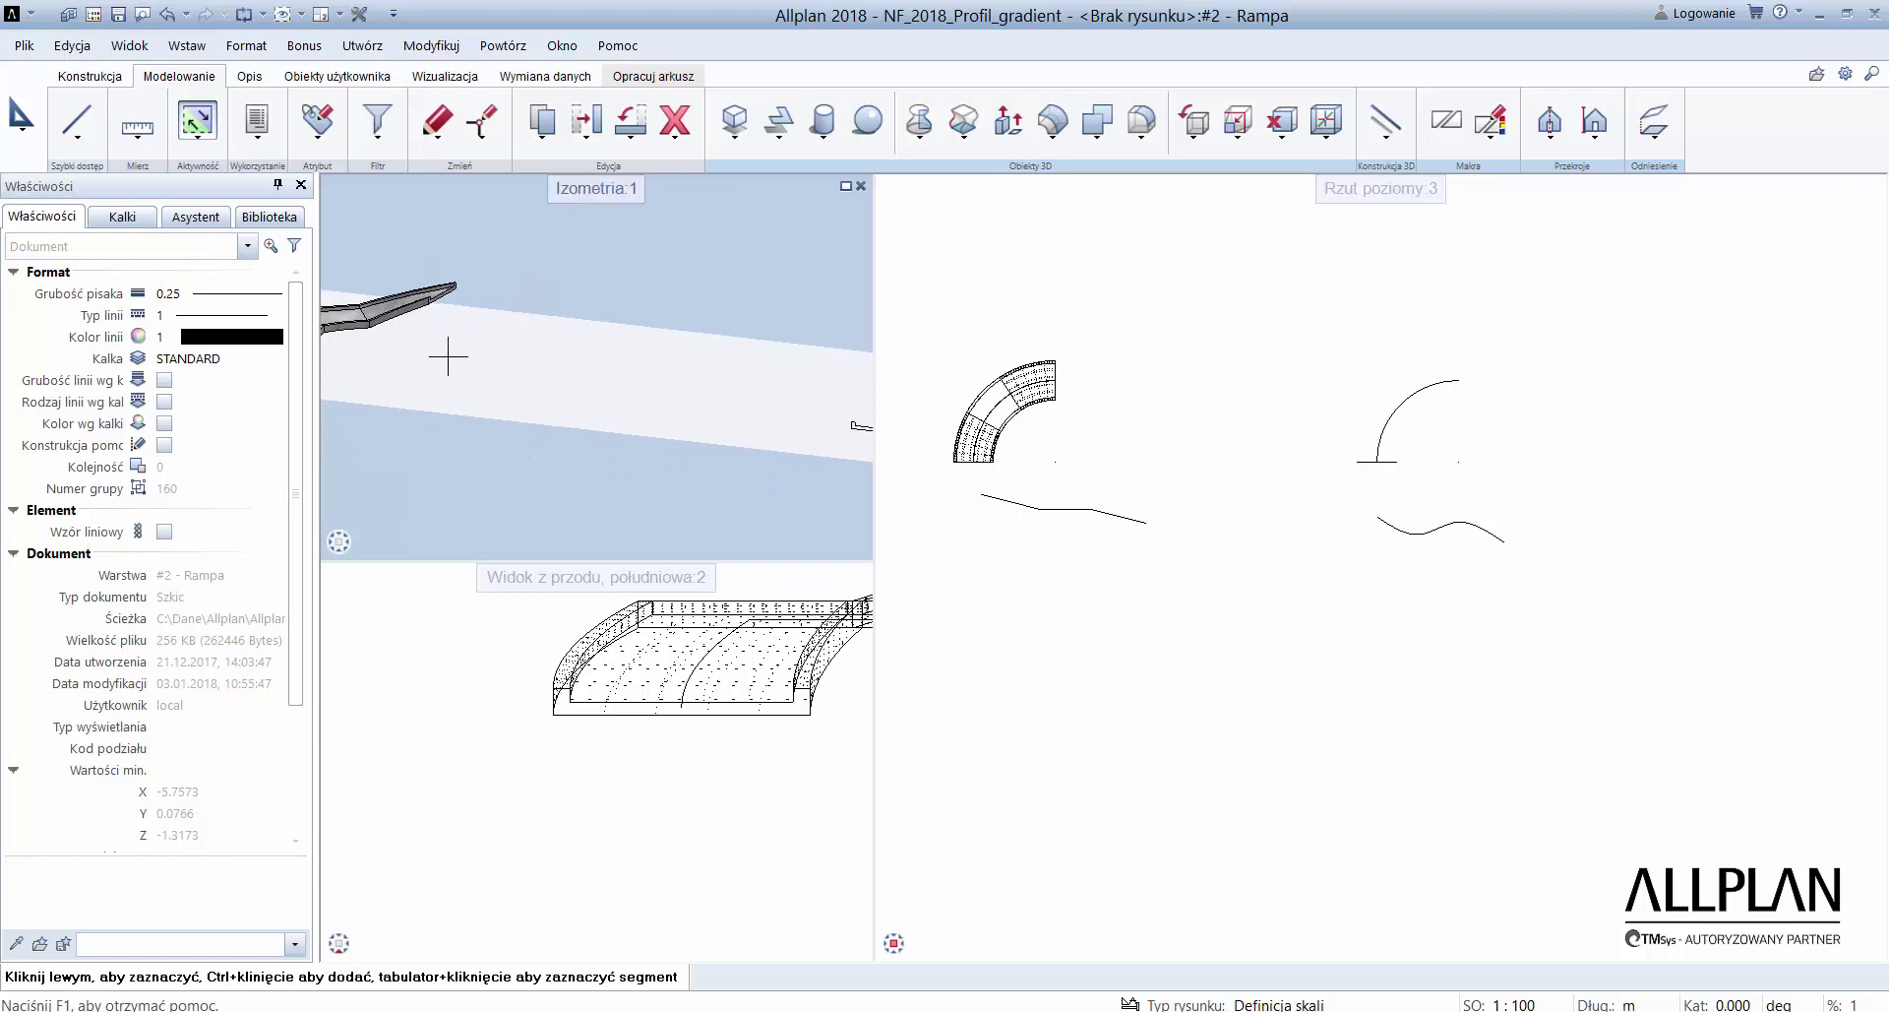
{"action": "scroll", "coordinate": [662, 401], "scroll_direction": "down", "scroll_amount": 2}
{"action": "middle_click_drag", "start_coordinate": [662, 400], "coordinate": [547, 386]}
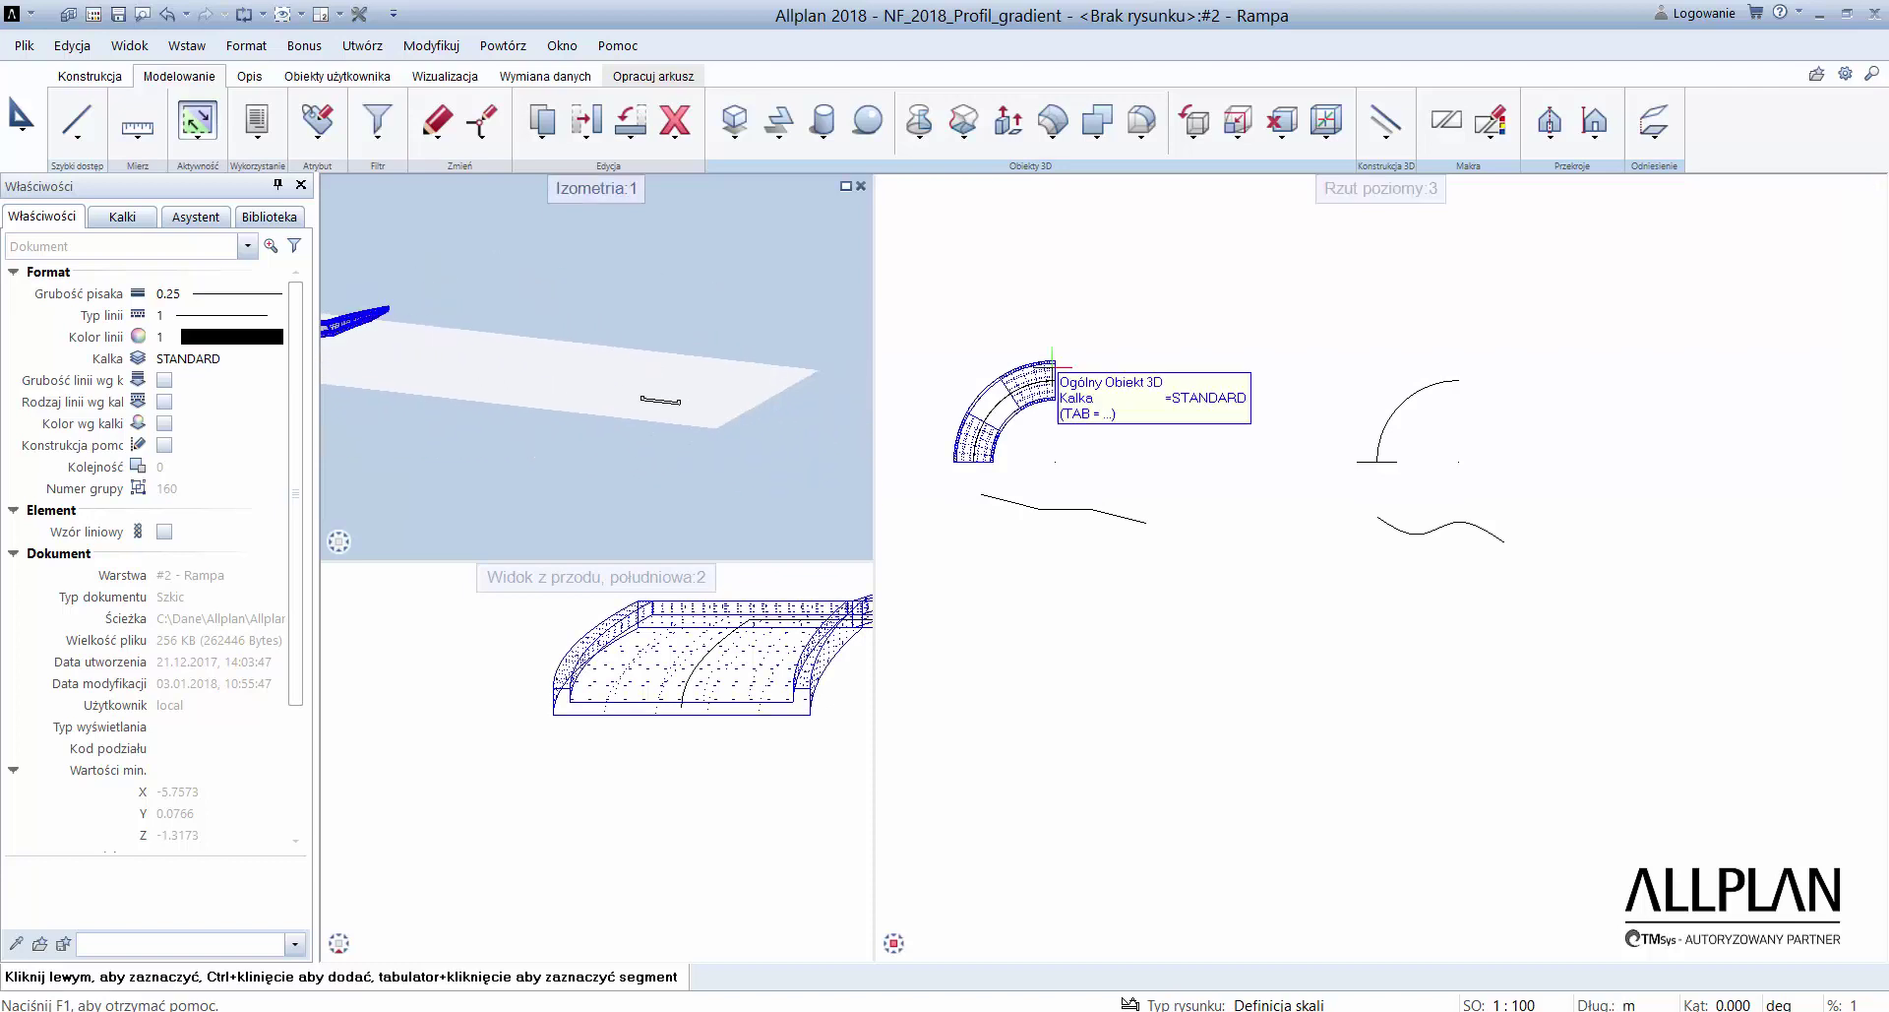
{"action": "left_click", "coordinate": [1405, 137]}
{"action": "left_click", "coordinate": [1496, 307]}
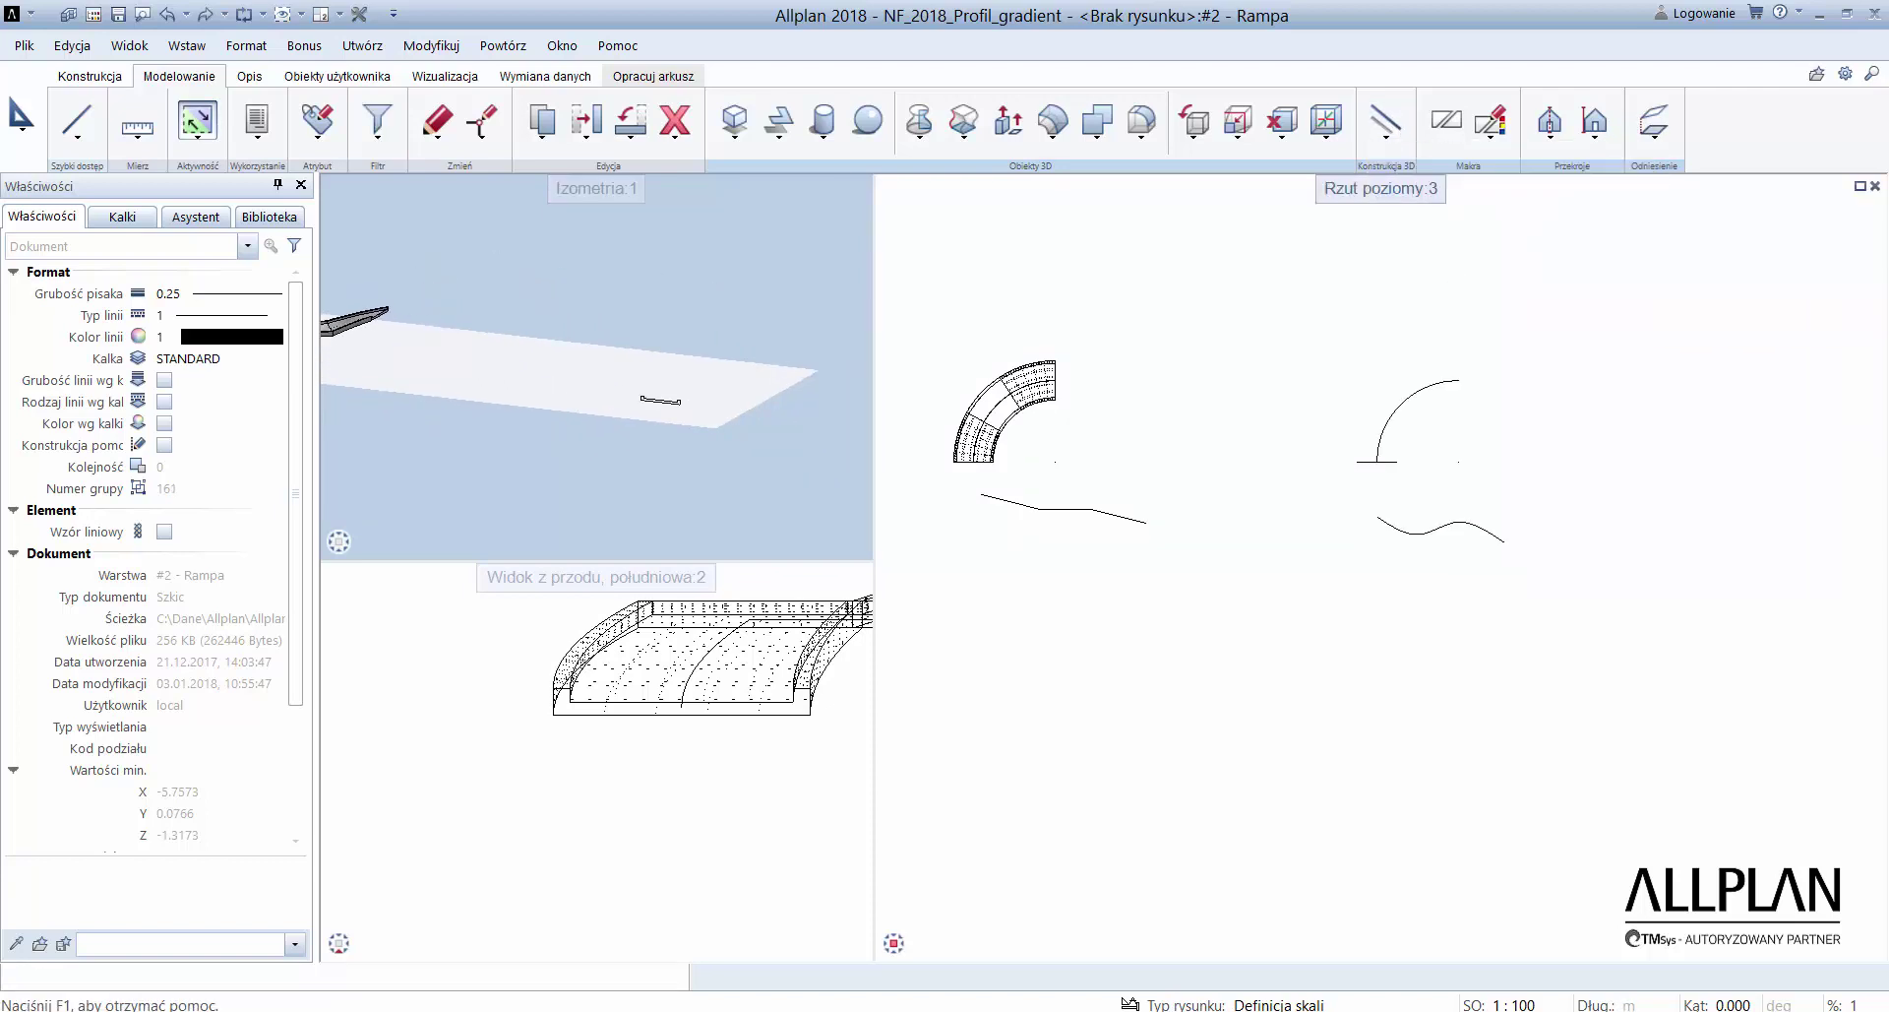
{"action": "left_click", "coordinate": [1437, 382]}
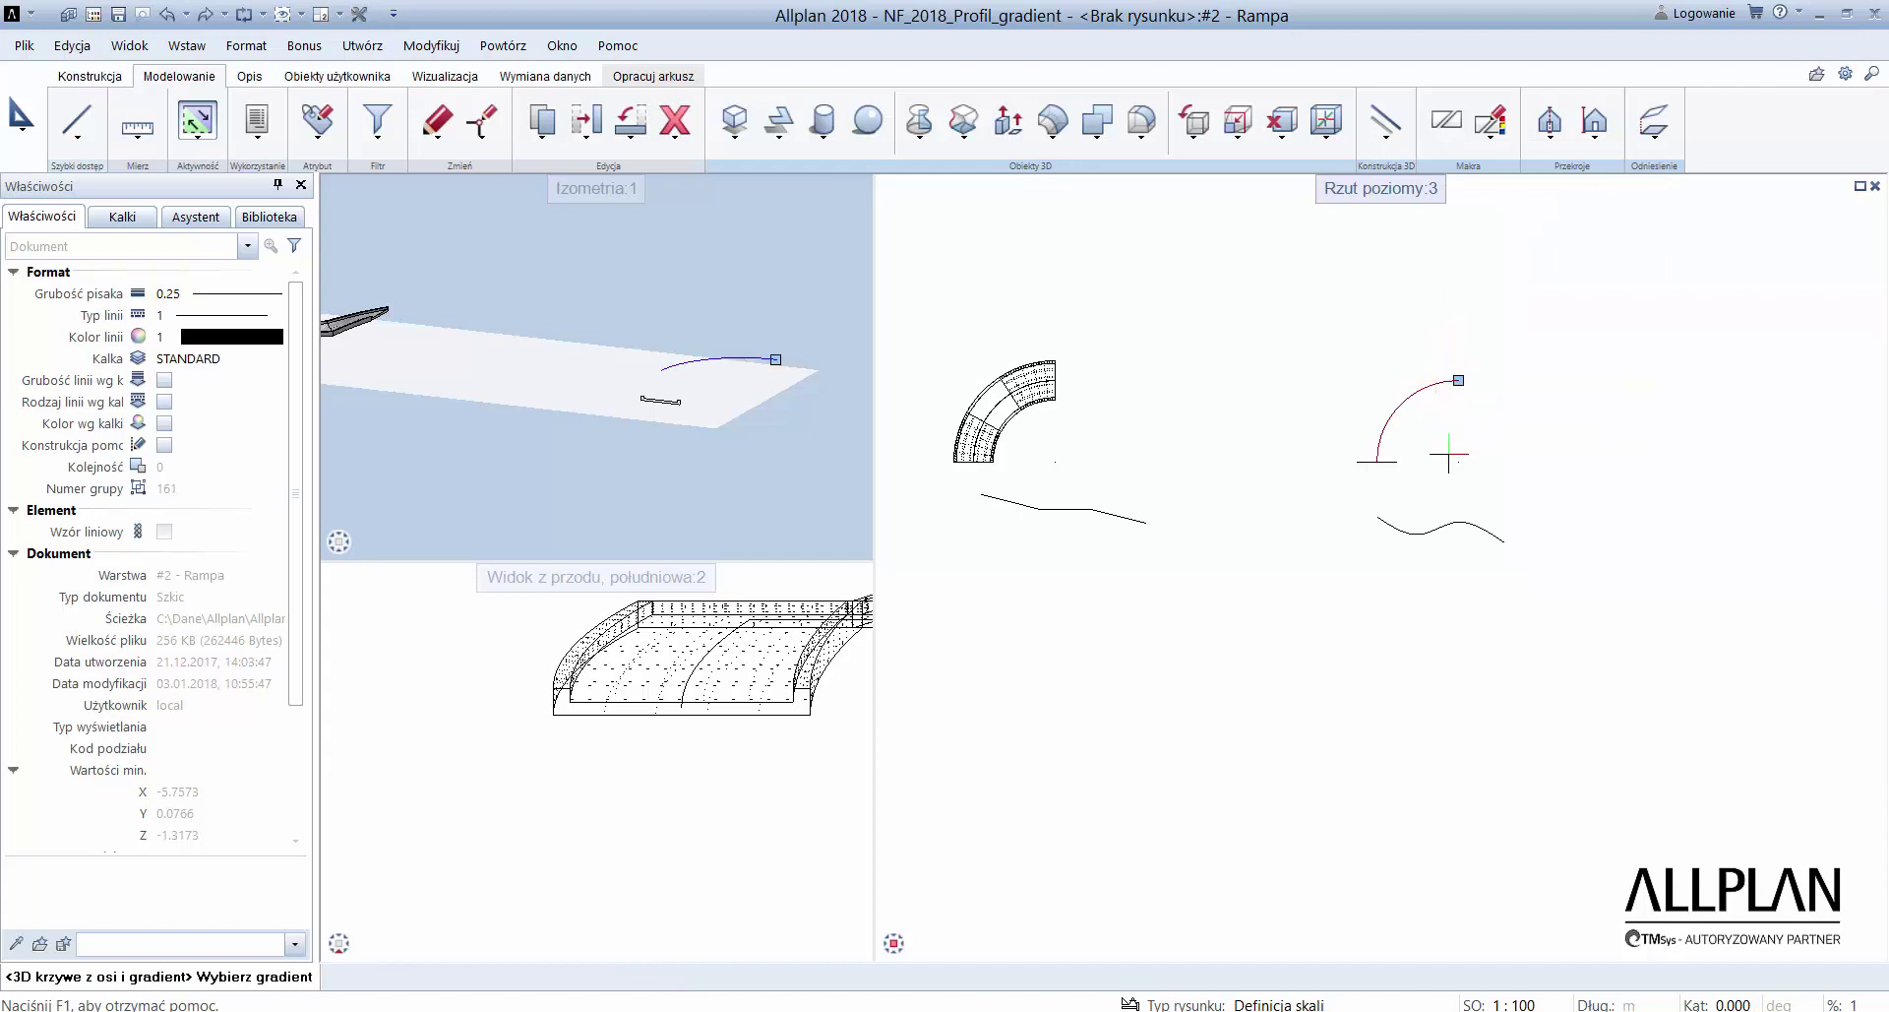
{"action": "left_click", "coordinate": [1461, 525]}
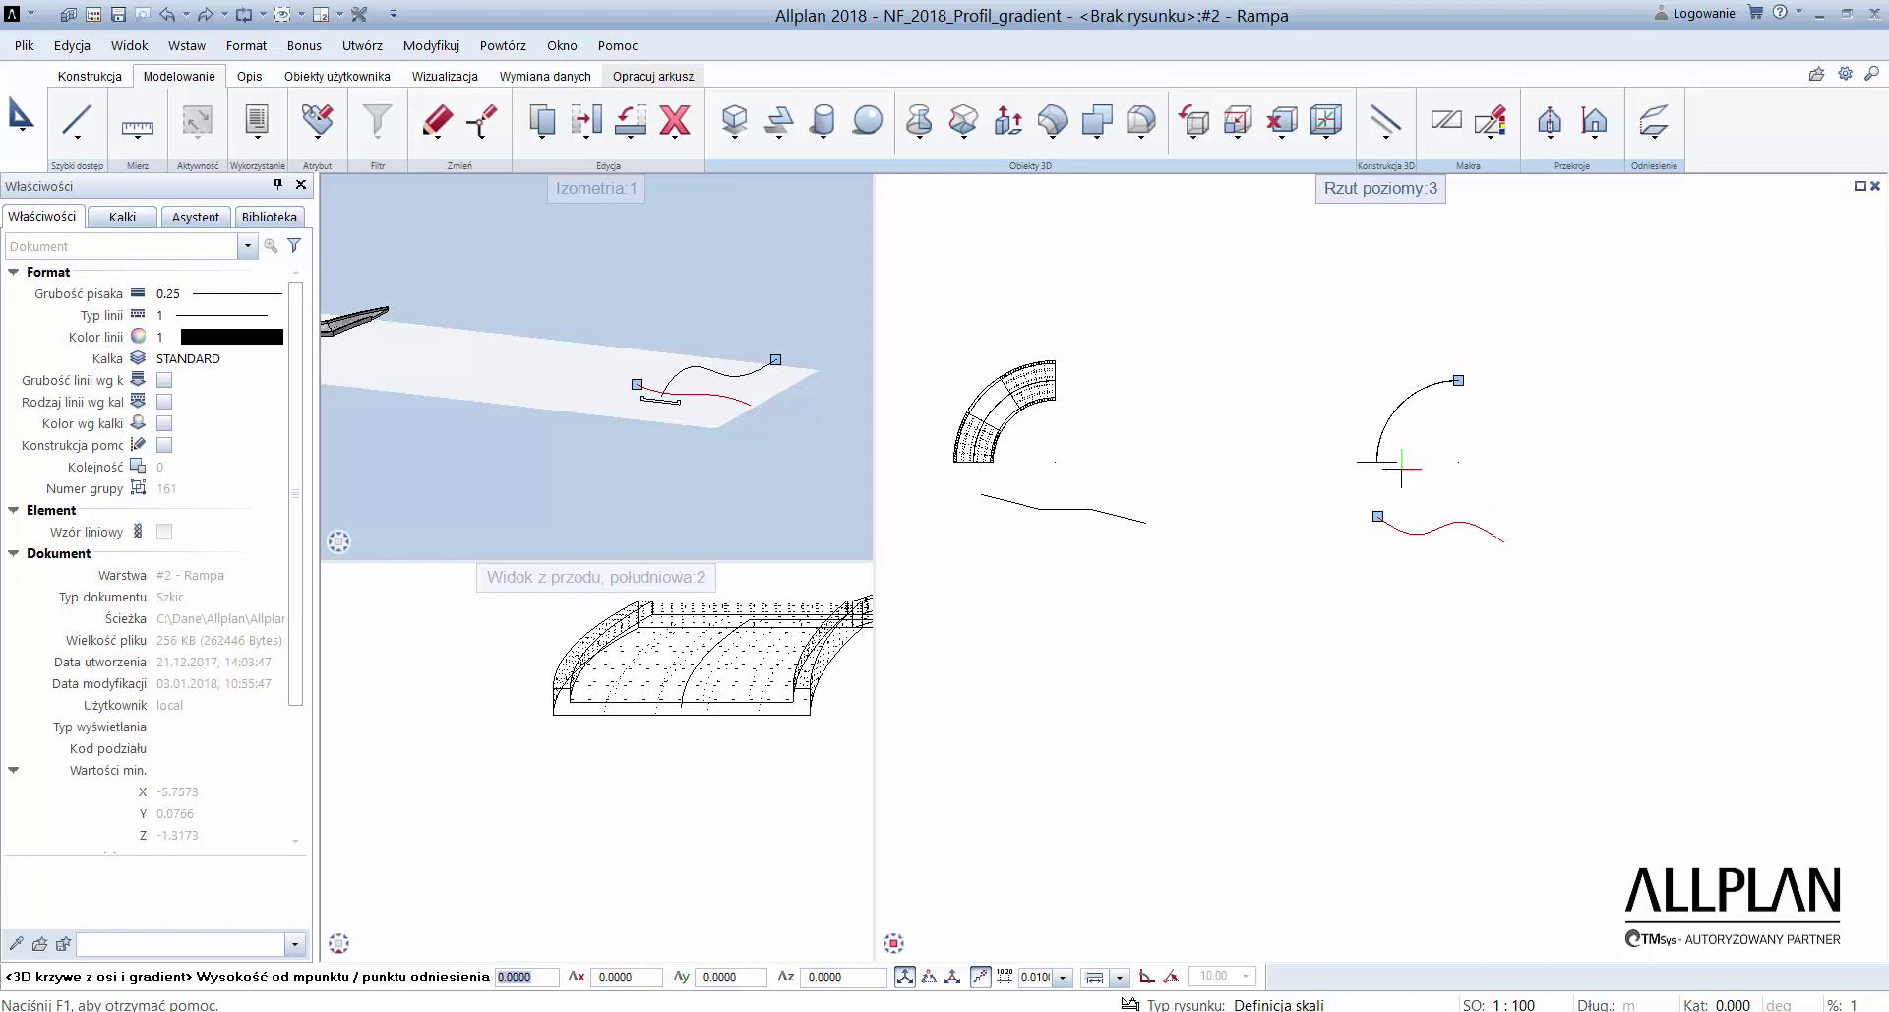
{"action": "key", "text": "Return"}
{"action": "key", "text": "Escape"}
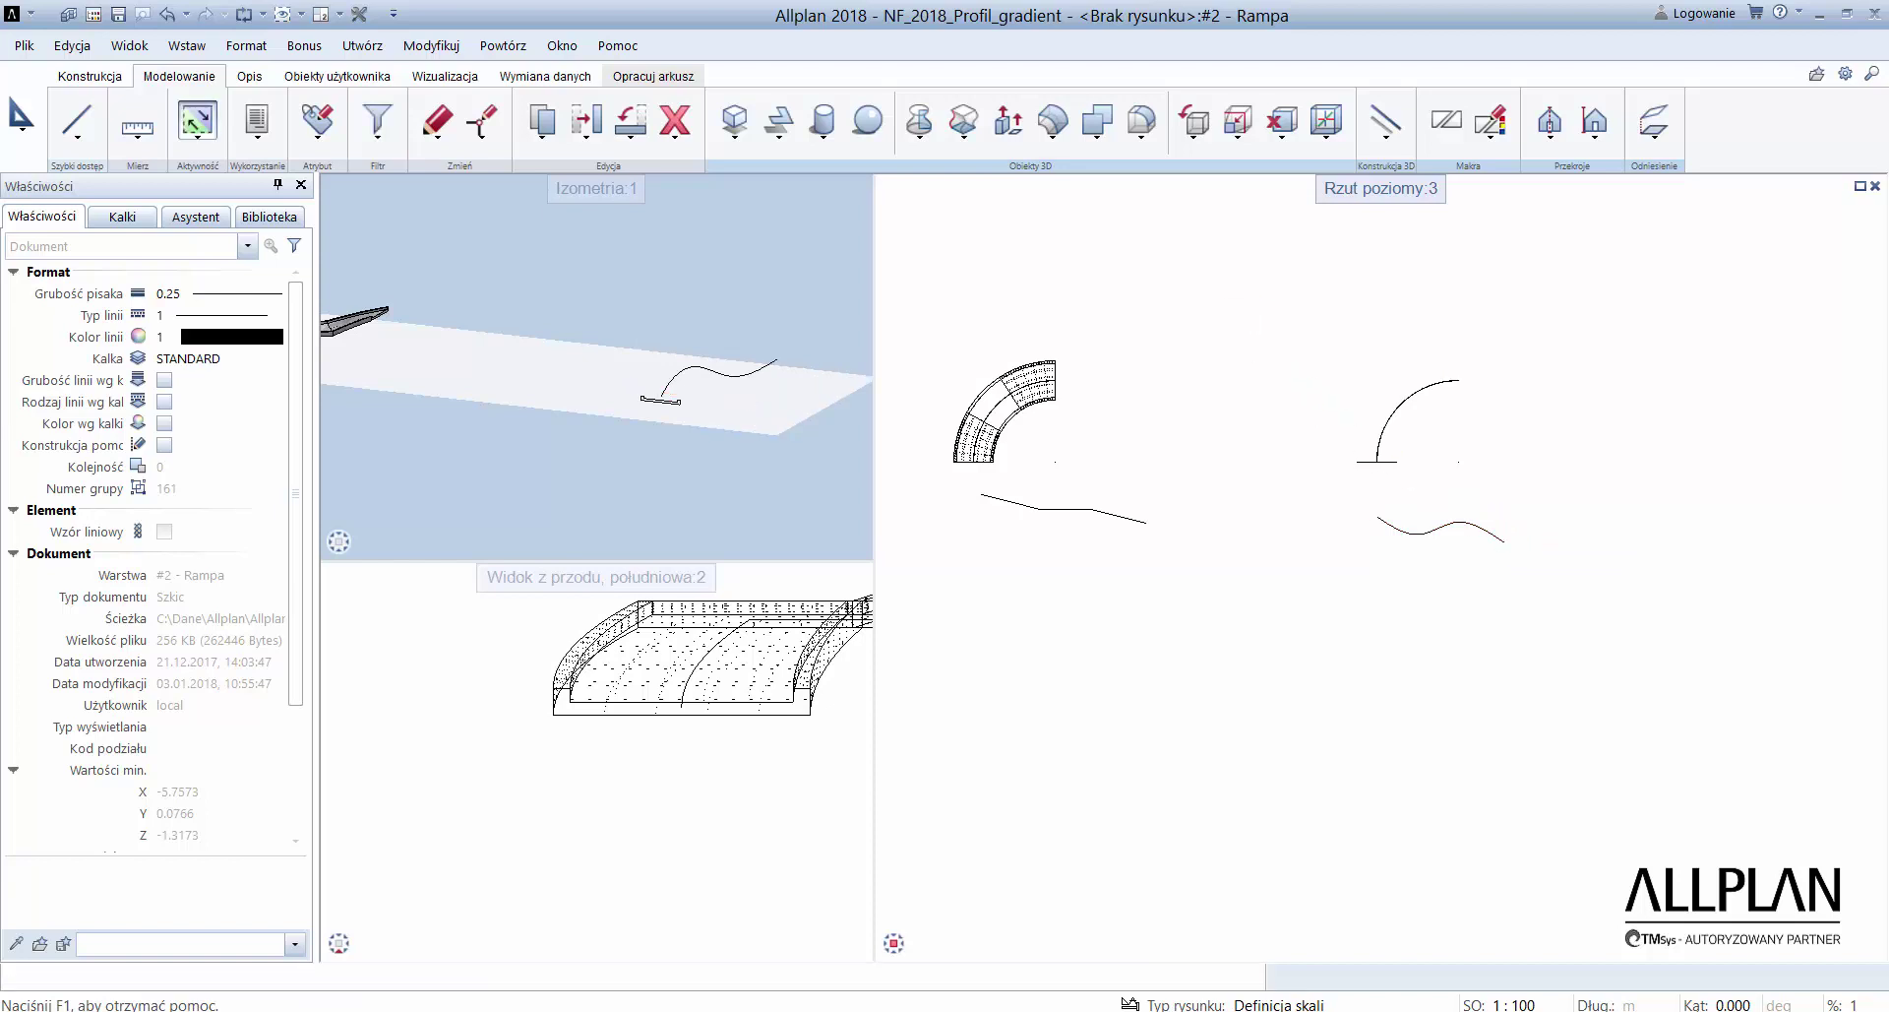
{"action": "left_click", "coordinate": [952, 135]}
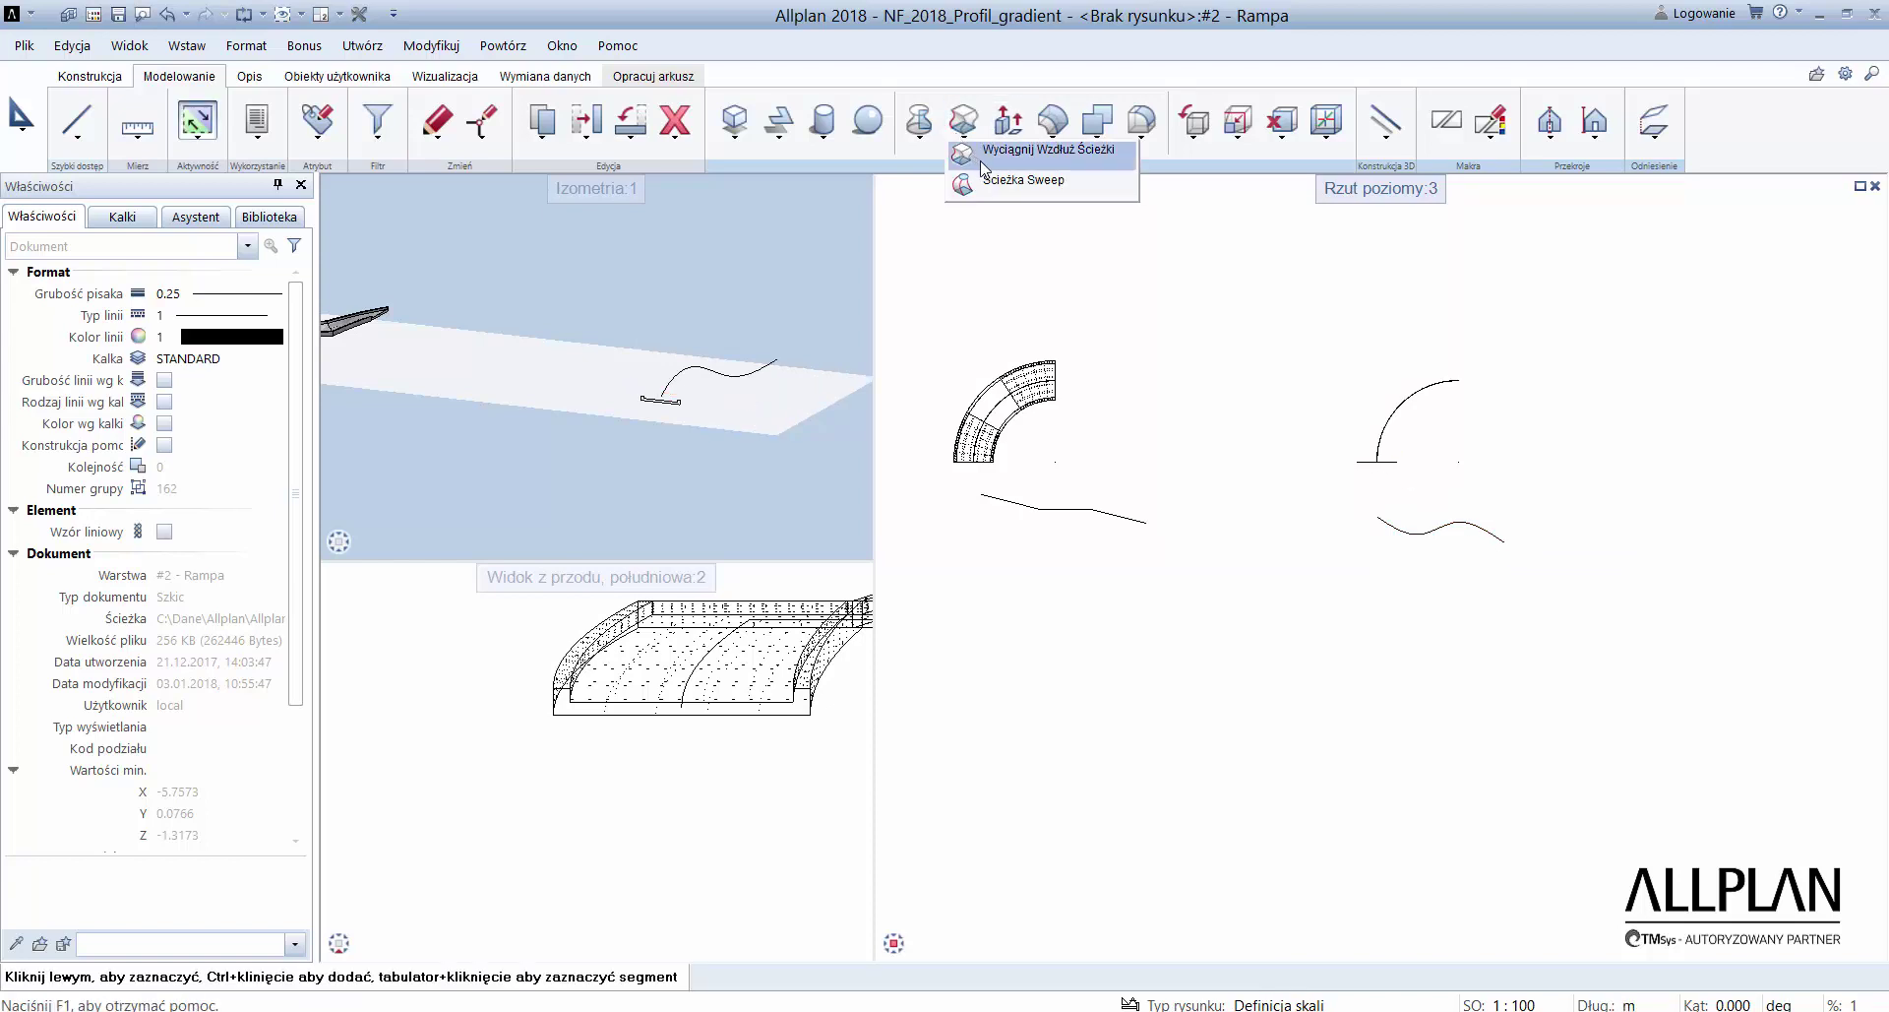
- Sweep the copied channel profile along the wavy 3D curve and preview the result
{"action": "left_click", "coordinate": [1023, 149]}
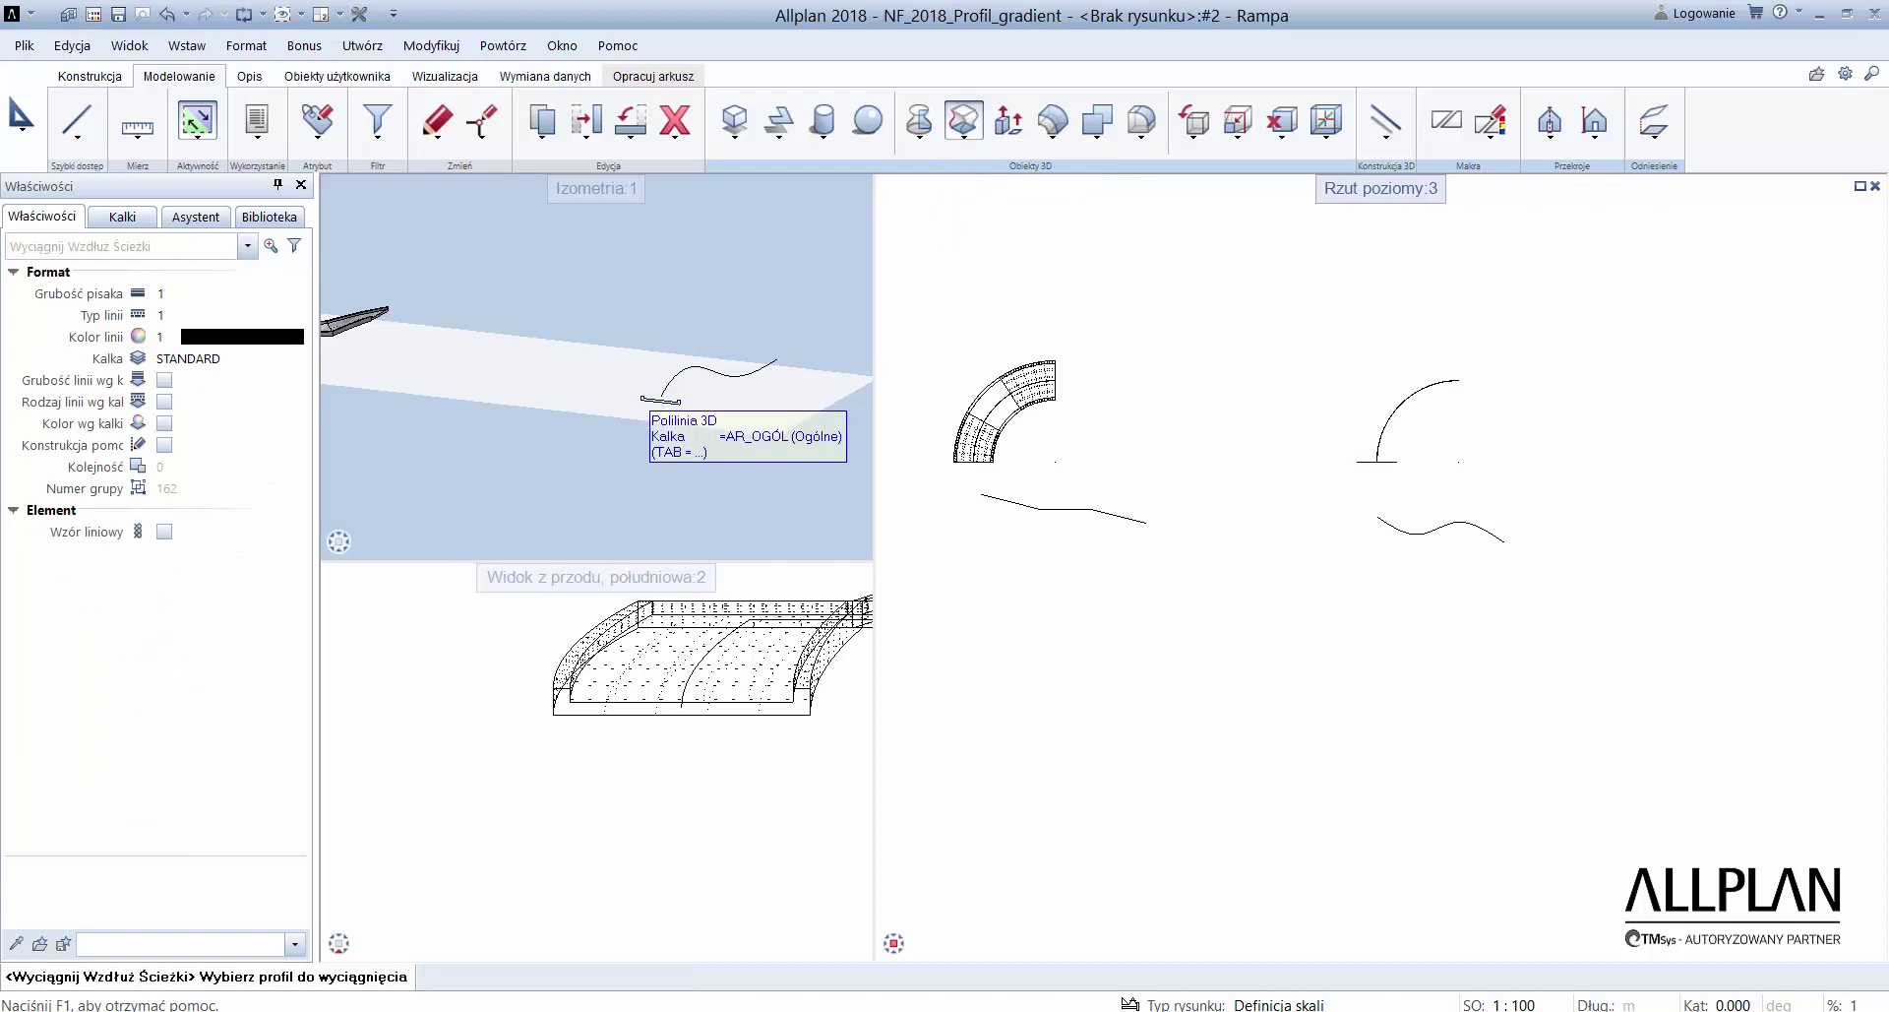
{"action": "scroll", "coordinate": [726, 726], "scroll_direction": "down", "scroll_amount": 3}
{"action": "middle_click_drag", "start_coordinate": [725, 725], "coordinate": [561, 711]}
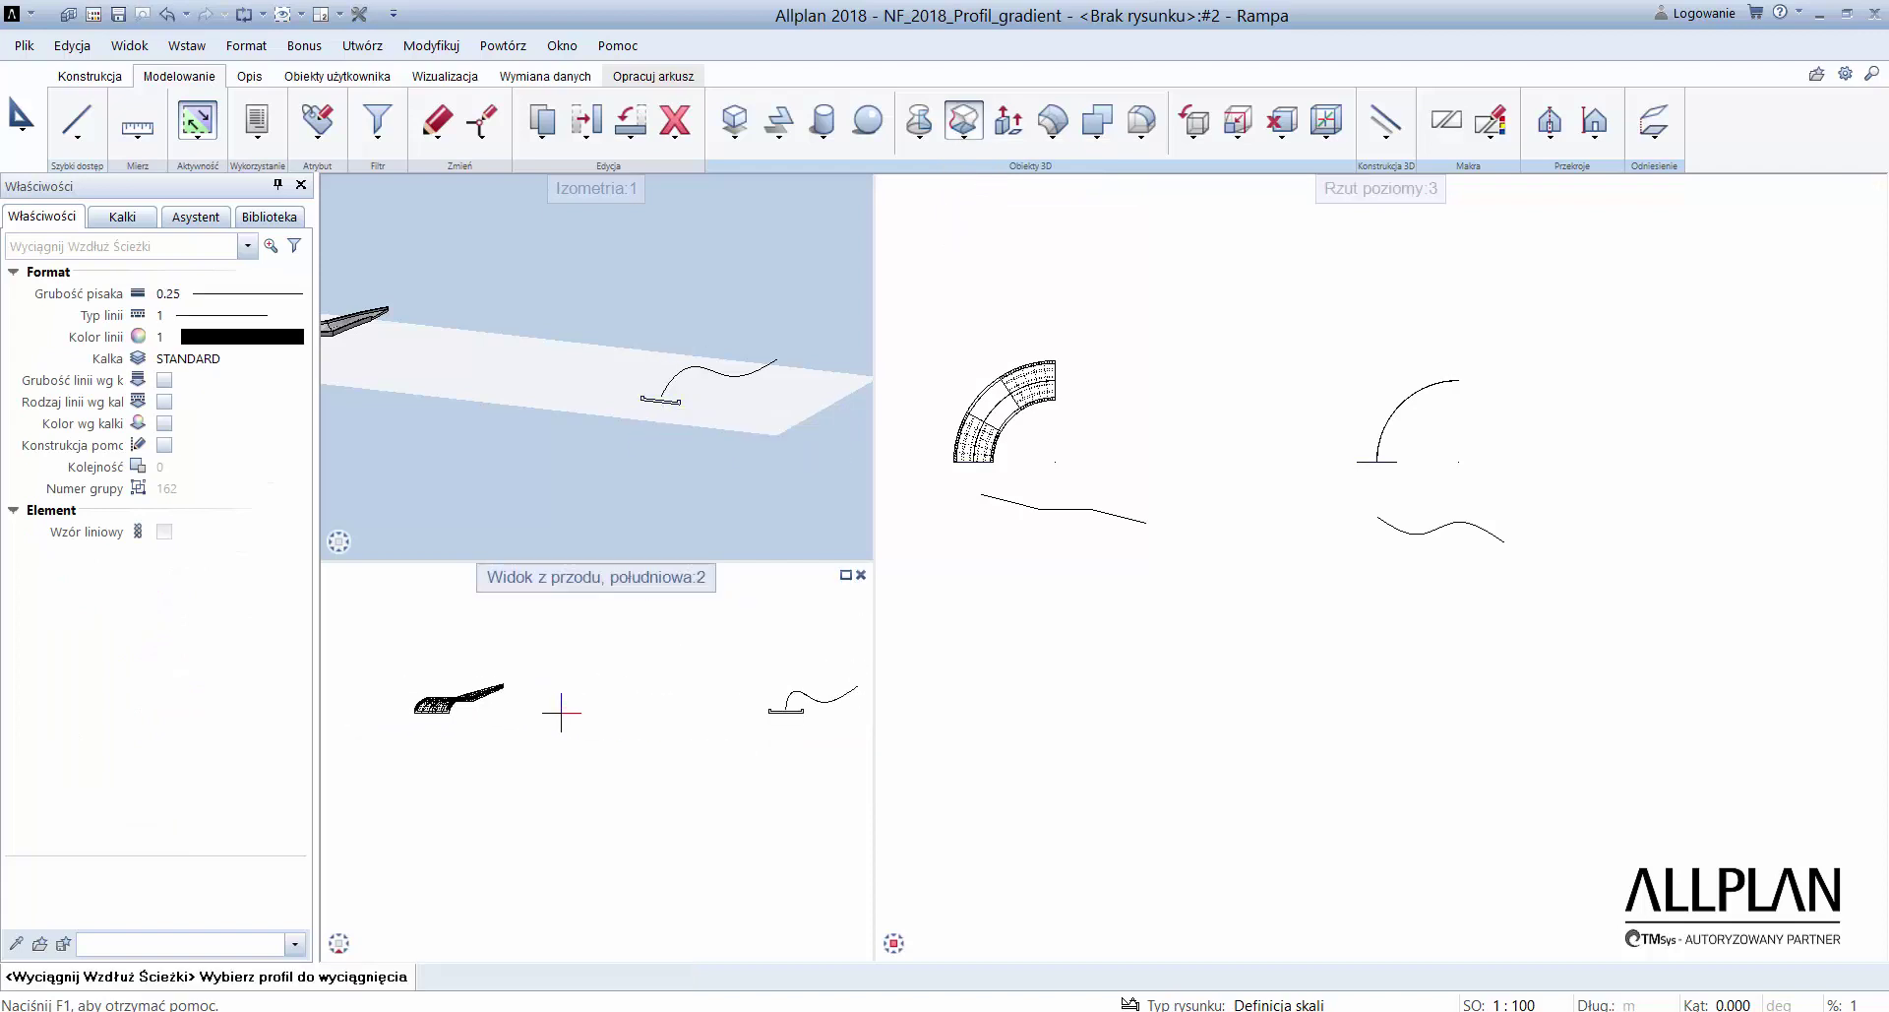
{"action": "scroll", "coordinate": [591, 728], "scroll_direction": "up", "scroll_amount": 2}
{"action": "left_click", "coordinate": [516, 730]}
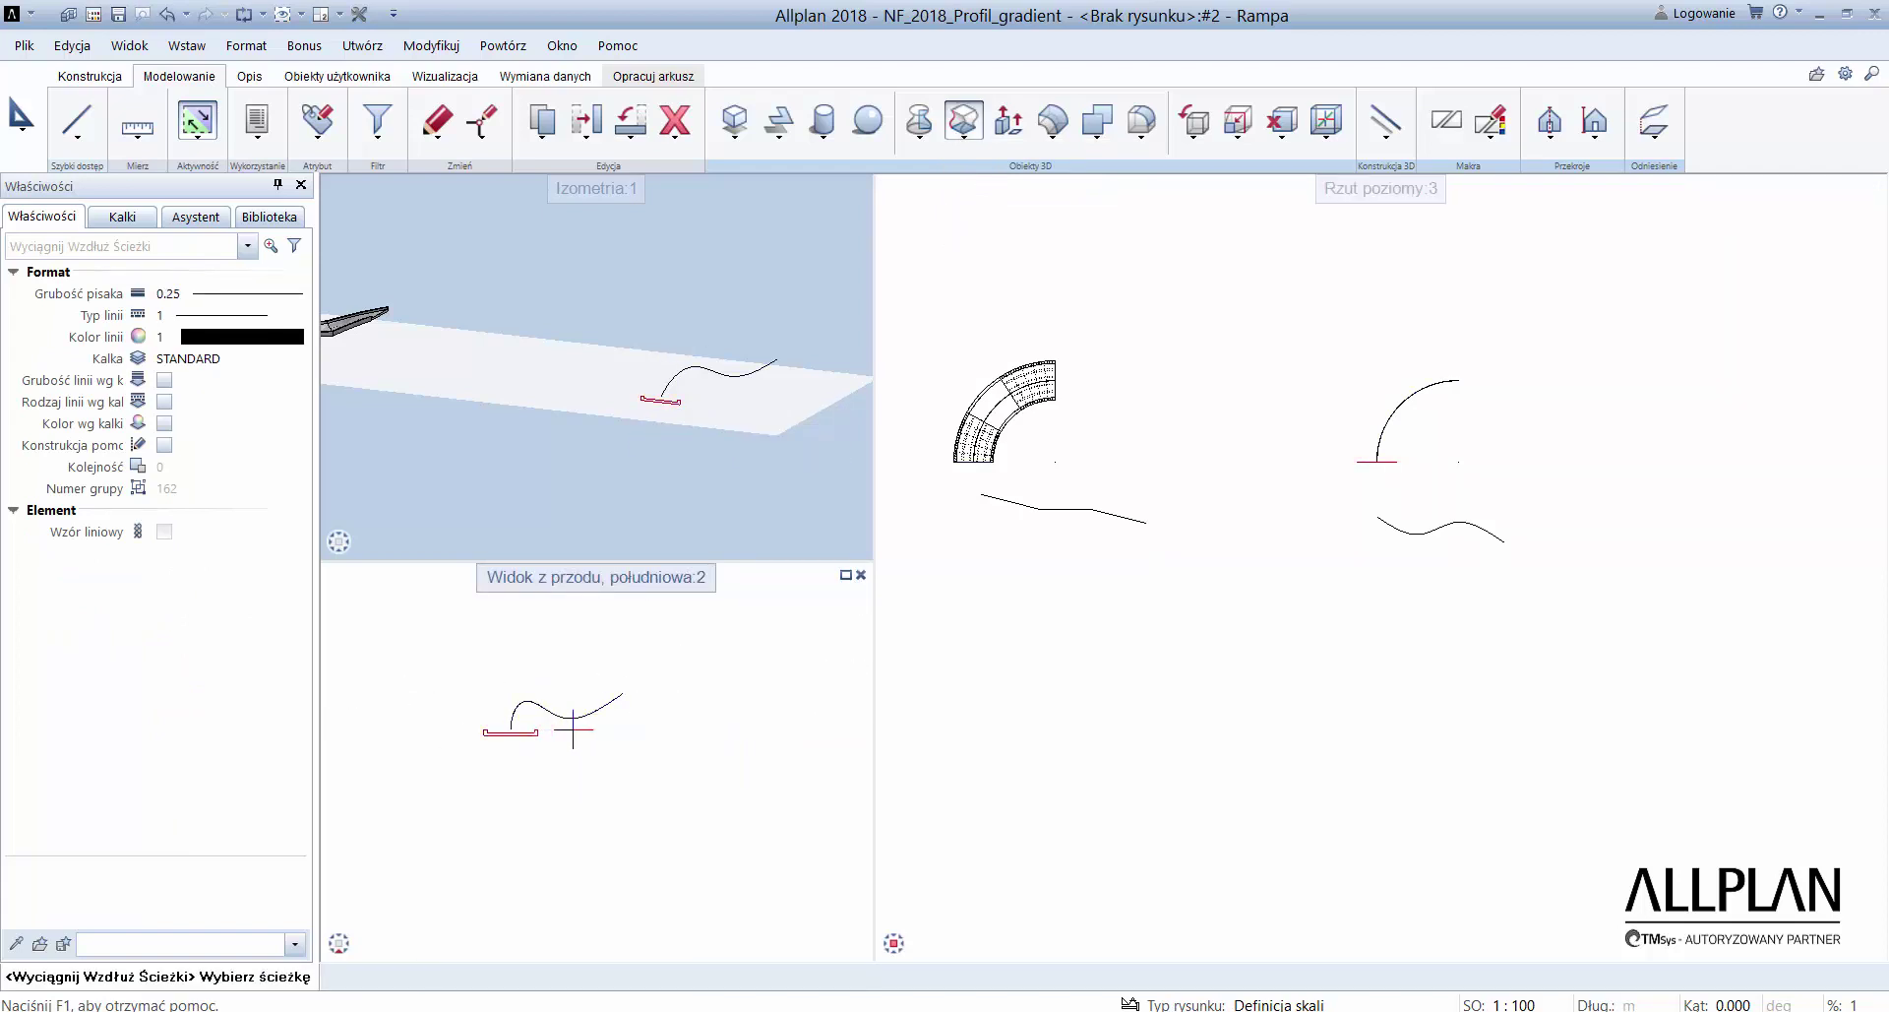
{"action": "left_click", "coordinate": [584, 716]}
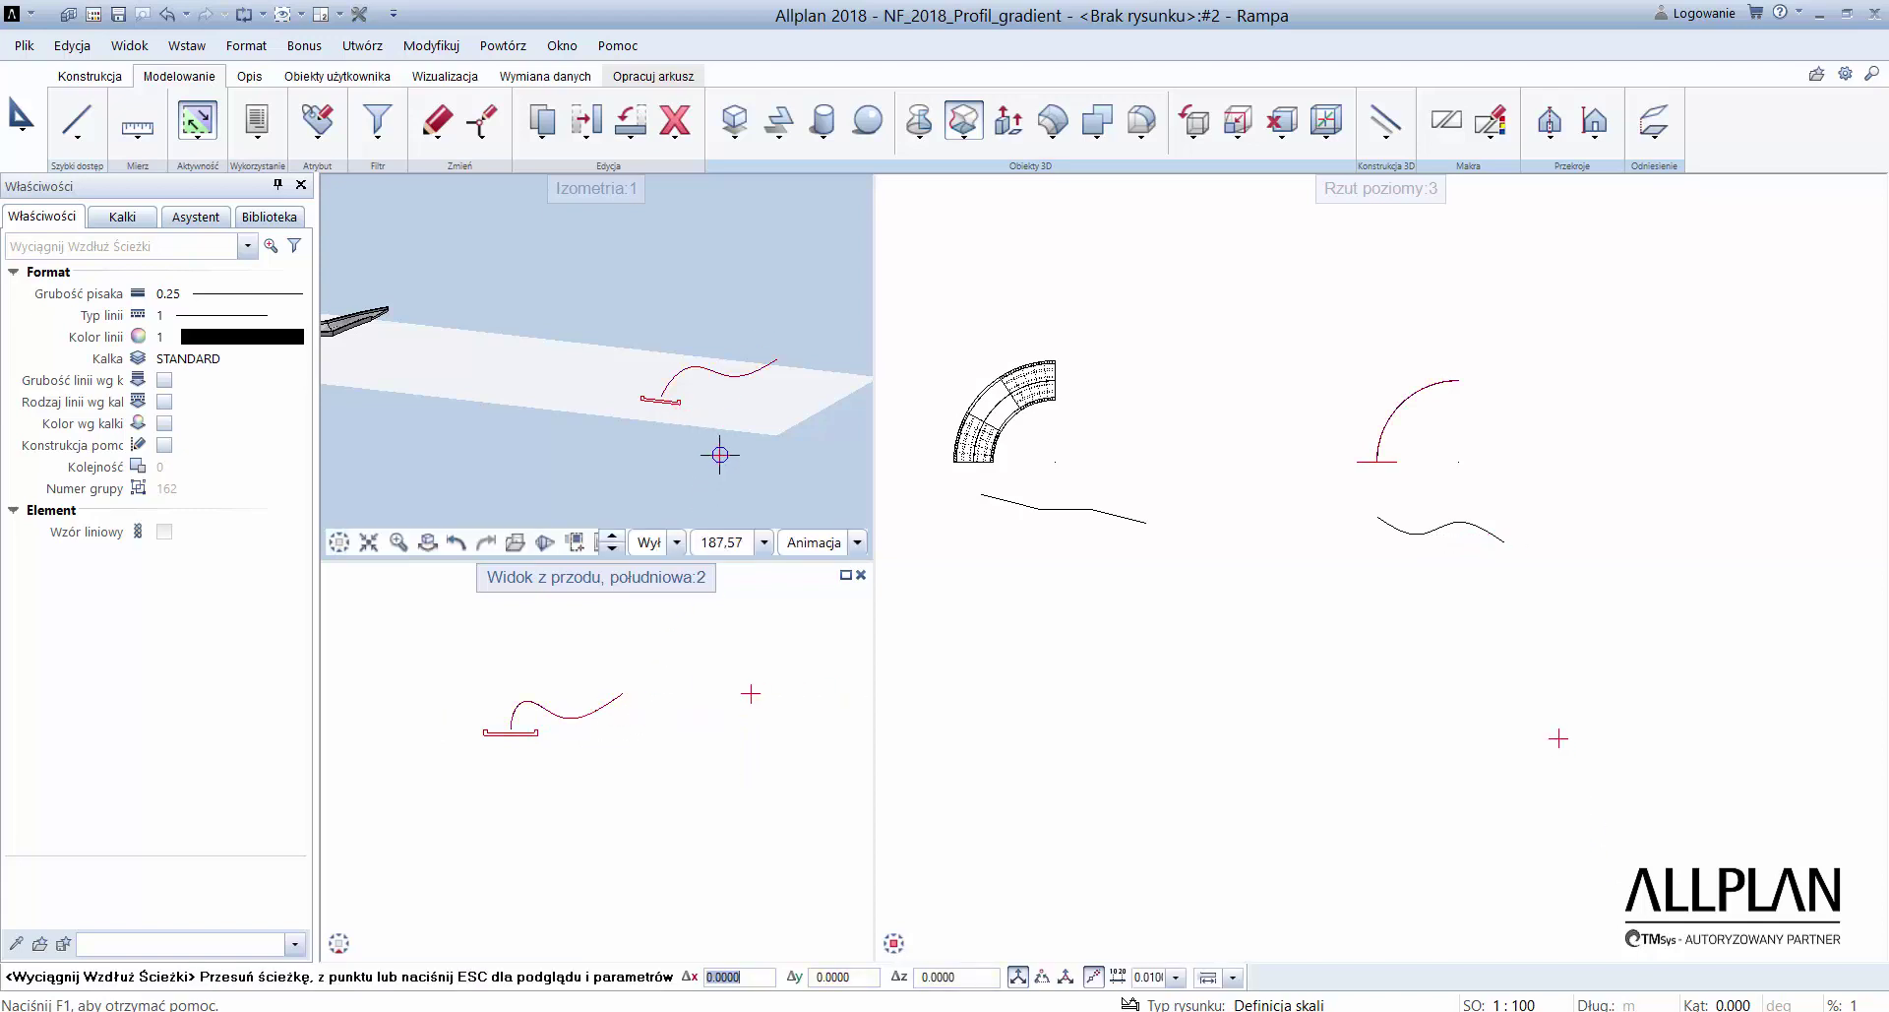
{"action": "key", "text": "Escape"}
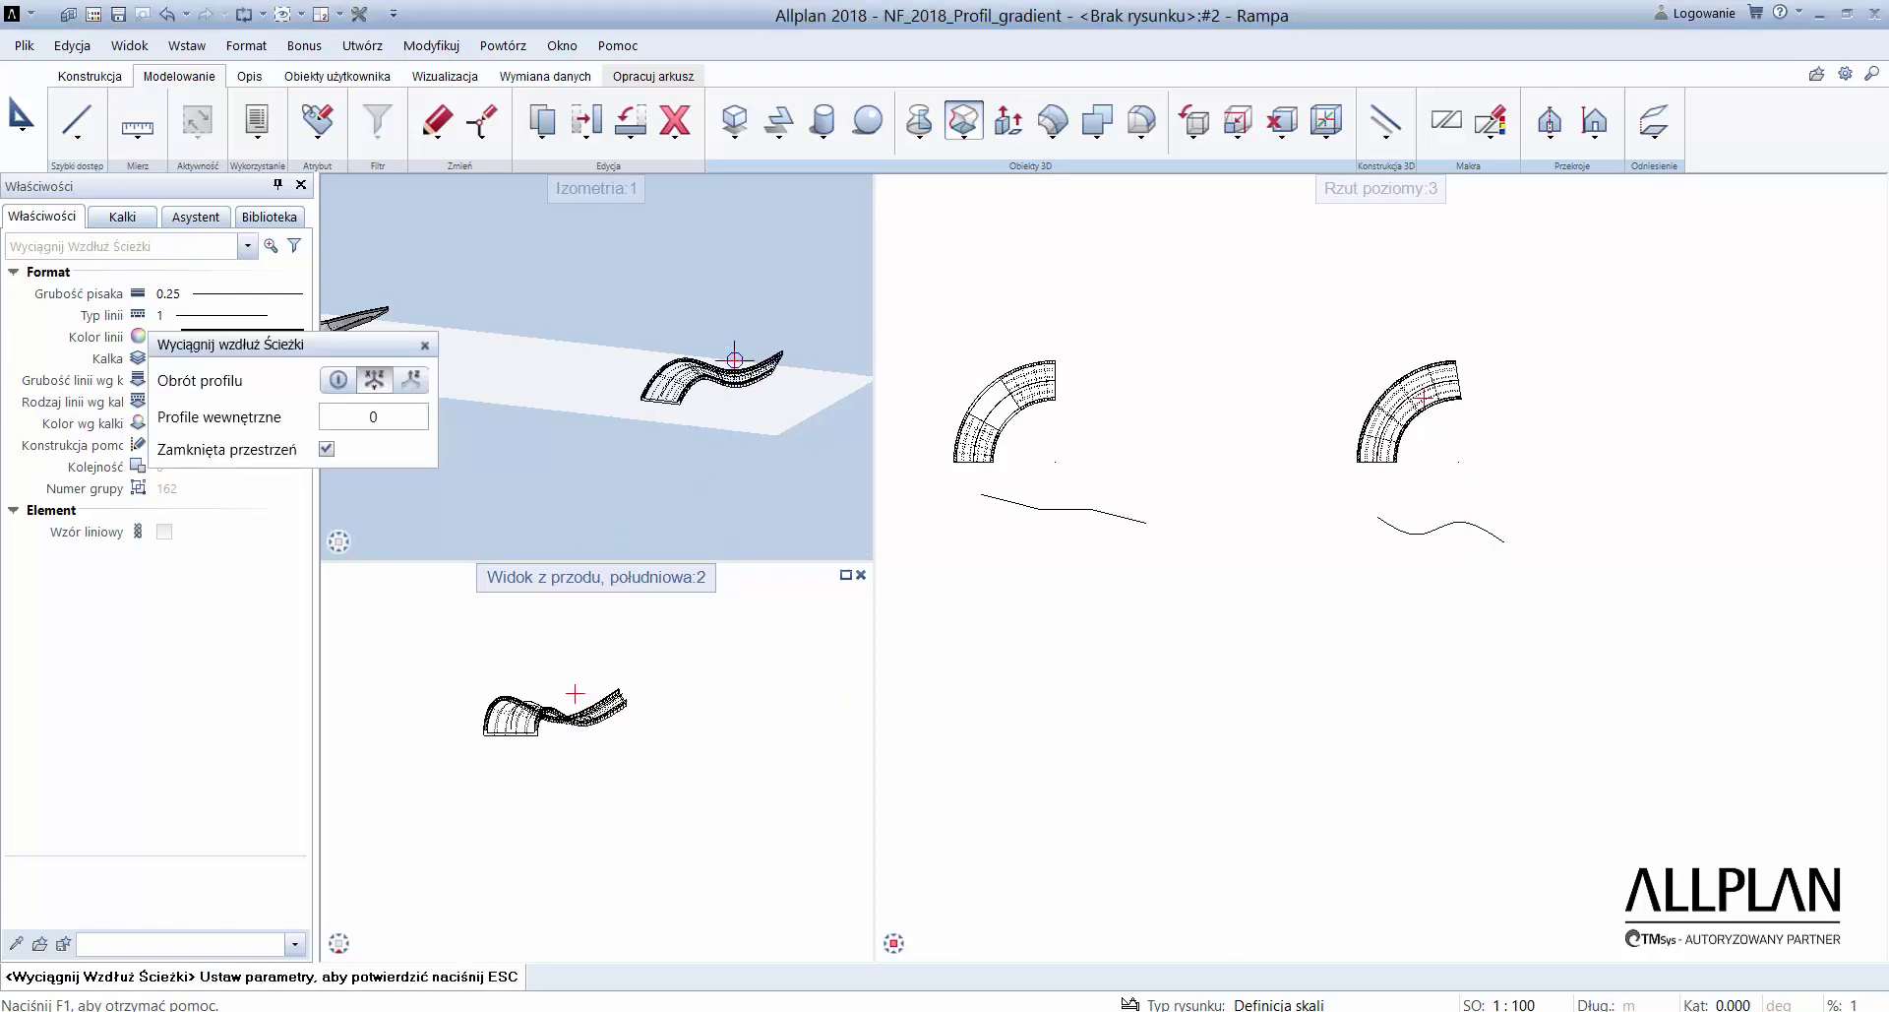
- Use the third profile-rotation option so the ramp lies level, and create the undulating solid
{"action": "scroll", "coordinate": [735, 359], "scroll_direction": "up", "scroll_amount": 3}
{"action": "mouse_move", "coordinate": [769, 445]}
{"action": "middle_mouse_down"}
{"action": "mouse_move", "coordinate": [721, 455]}
{"action": "mouse_move", "coordinate": [611, 396]}
{"action": "middle_mouse_up"}
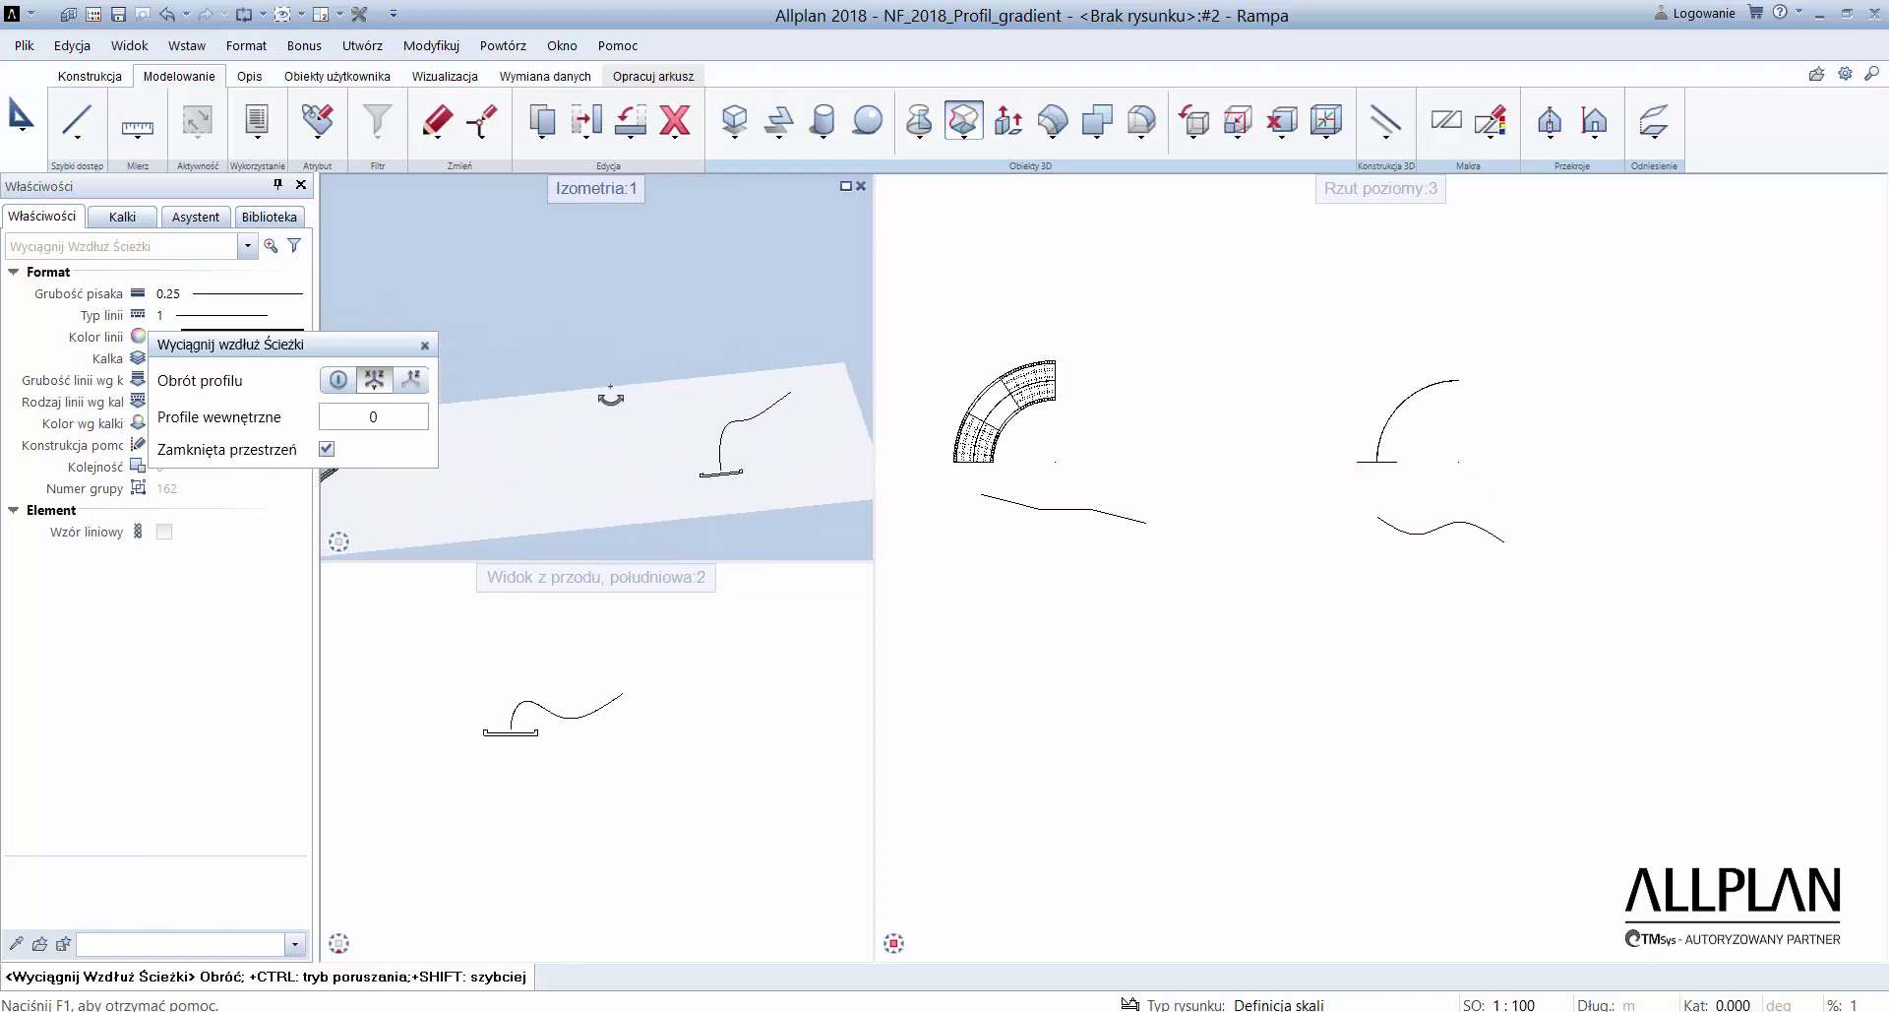
{"action": "left_click", "coordinate": [411, 379]}
{"action": "scroll", "coordinate": [758, 428], "scroll_direction": "up", "scroll_amount": 1}
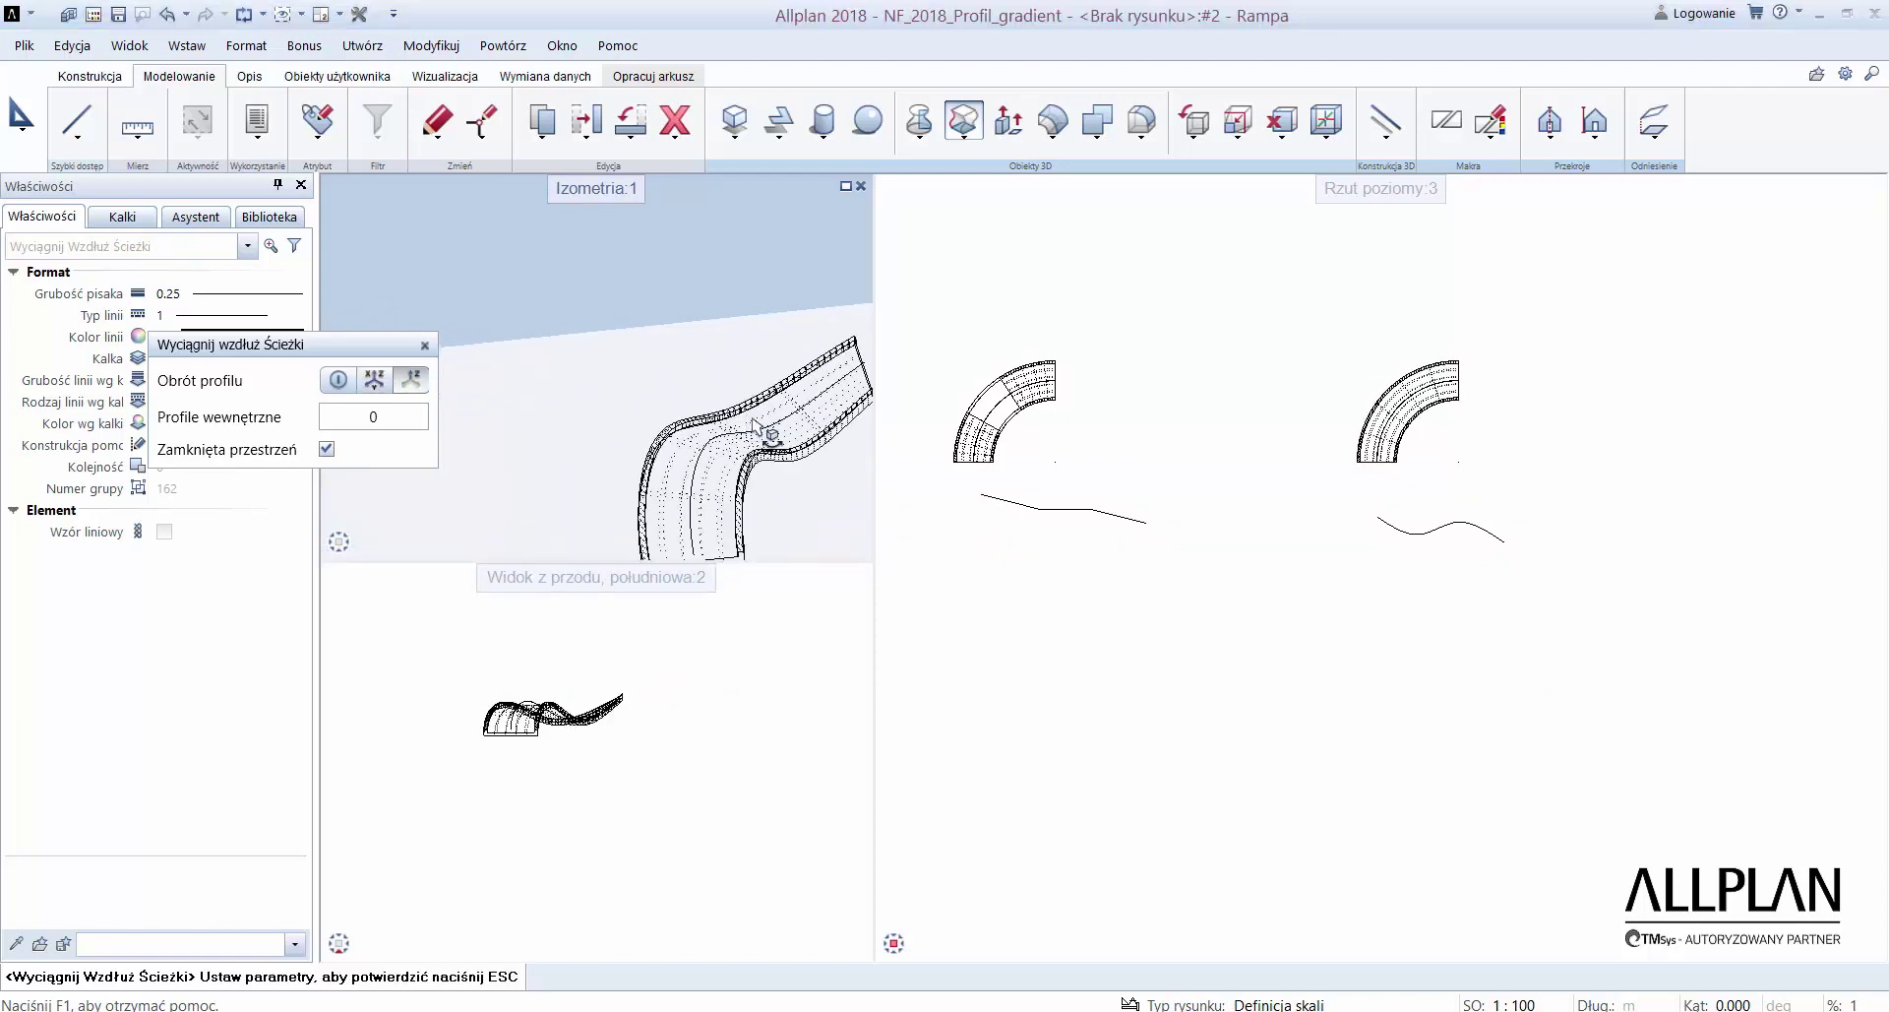
{"action": "scroll", "coordinate": [757, 429], "scroll_direction": "down", "scroll_amount": 1}
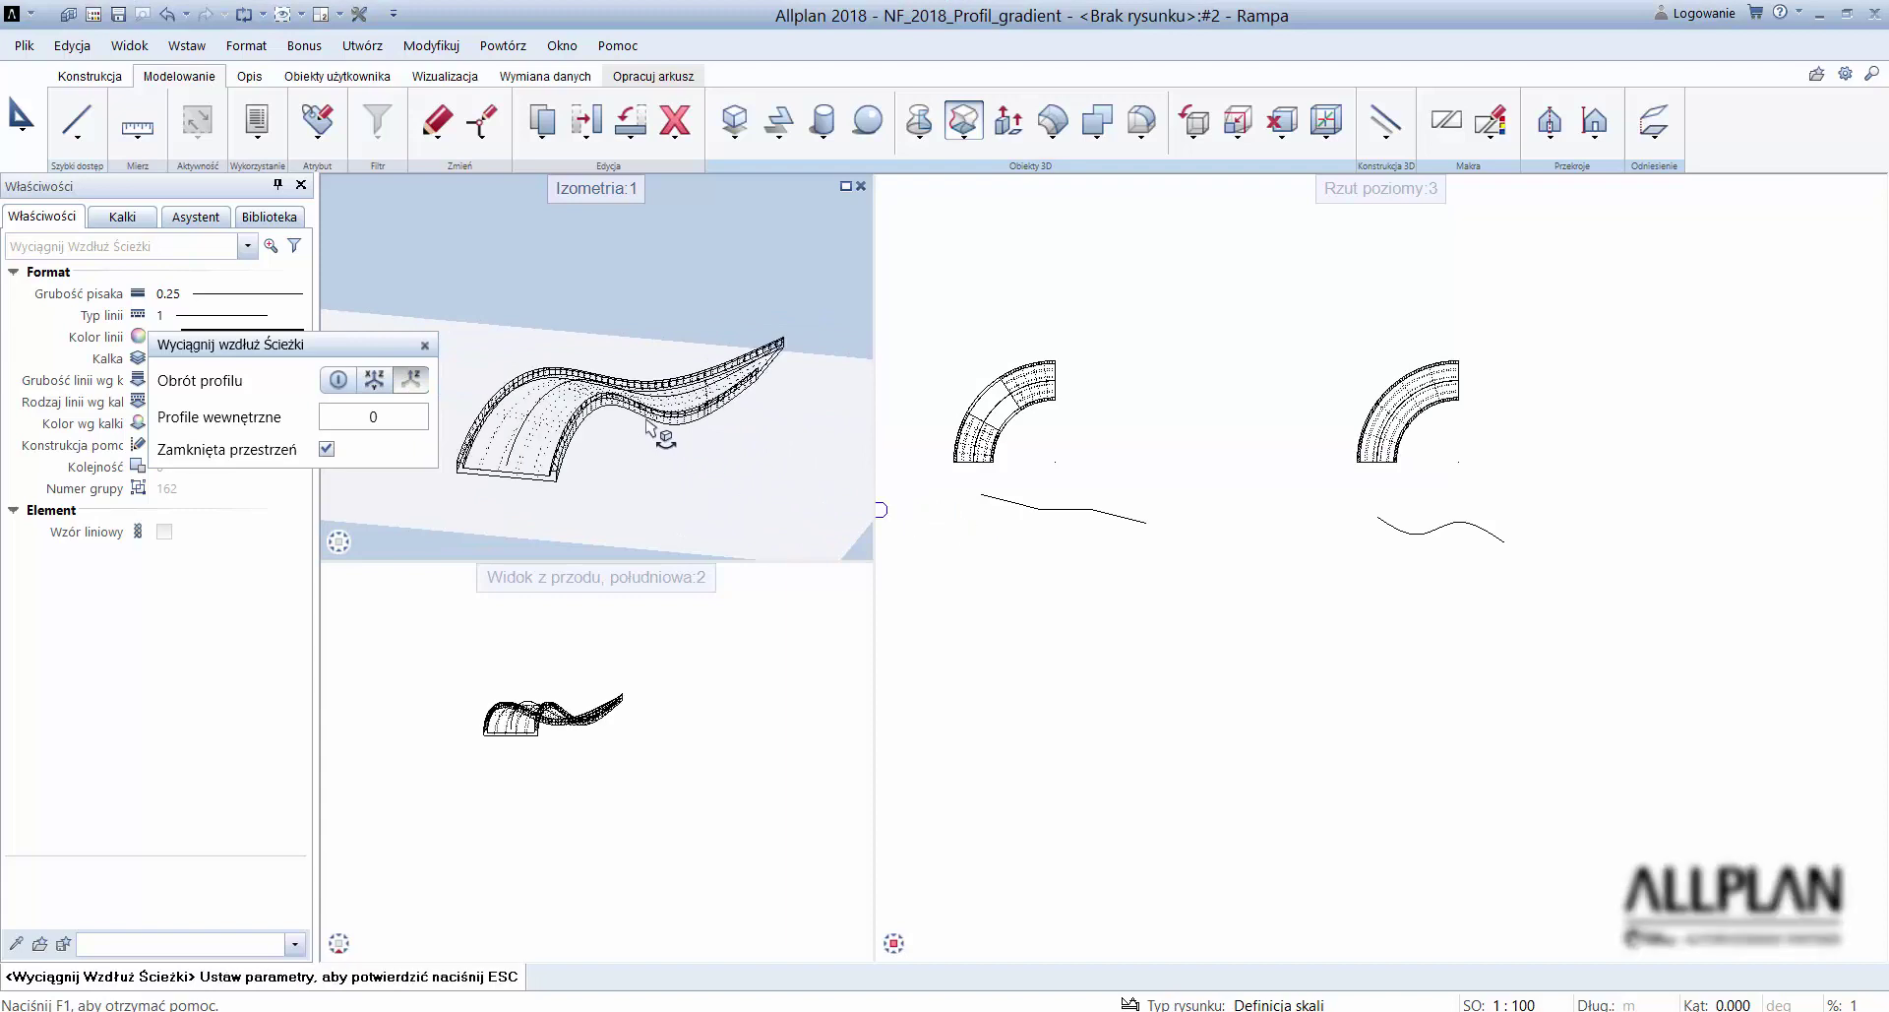
{"action": "key", "text": "Escape"}
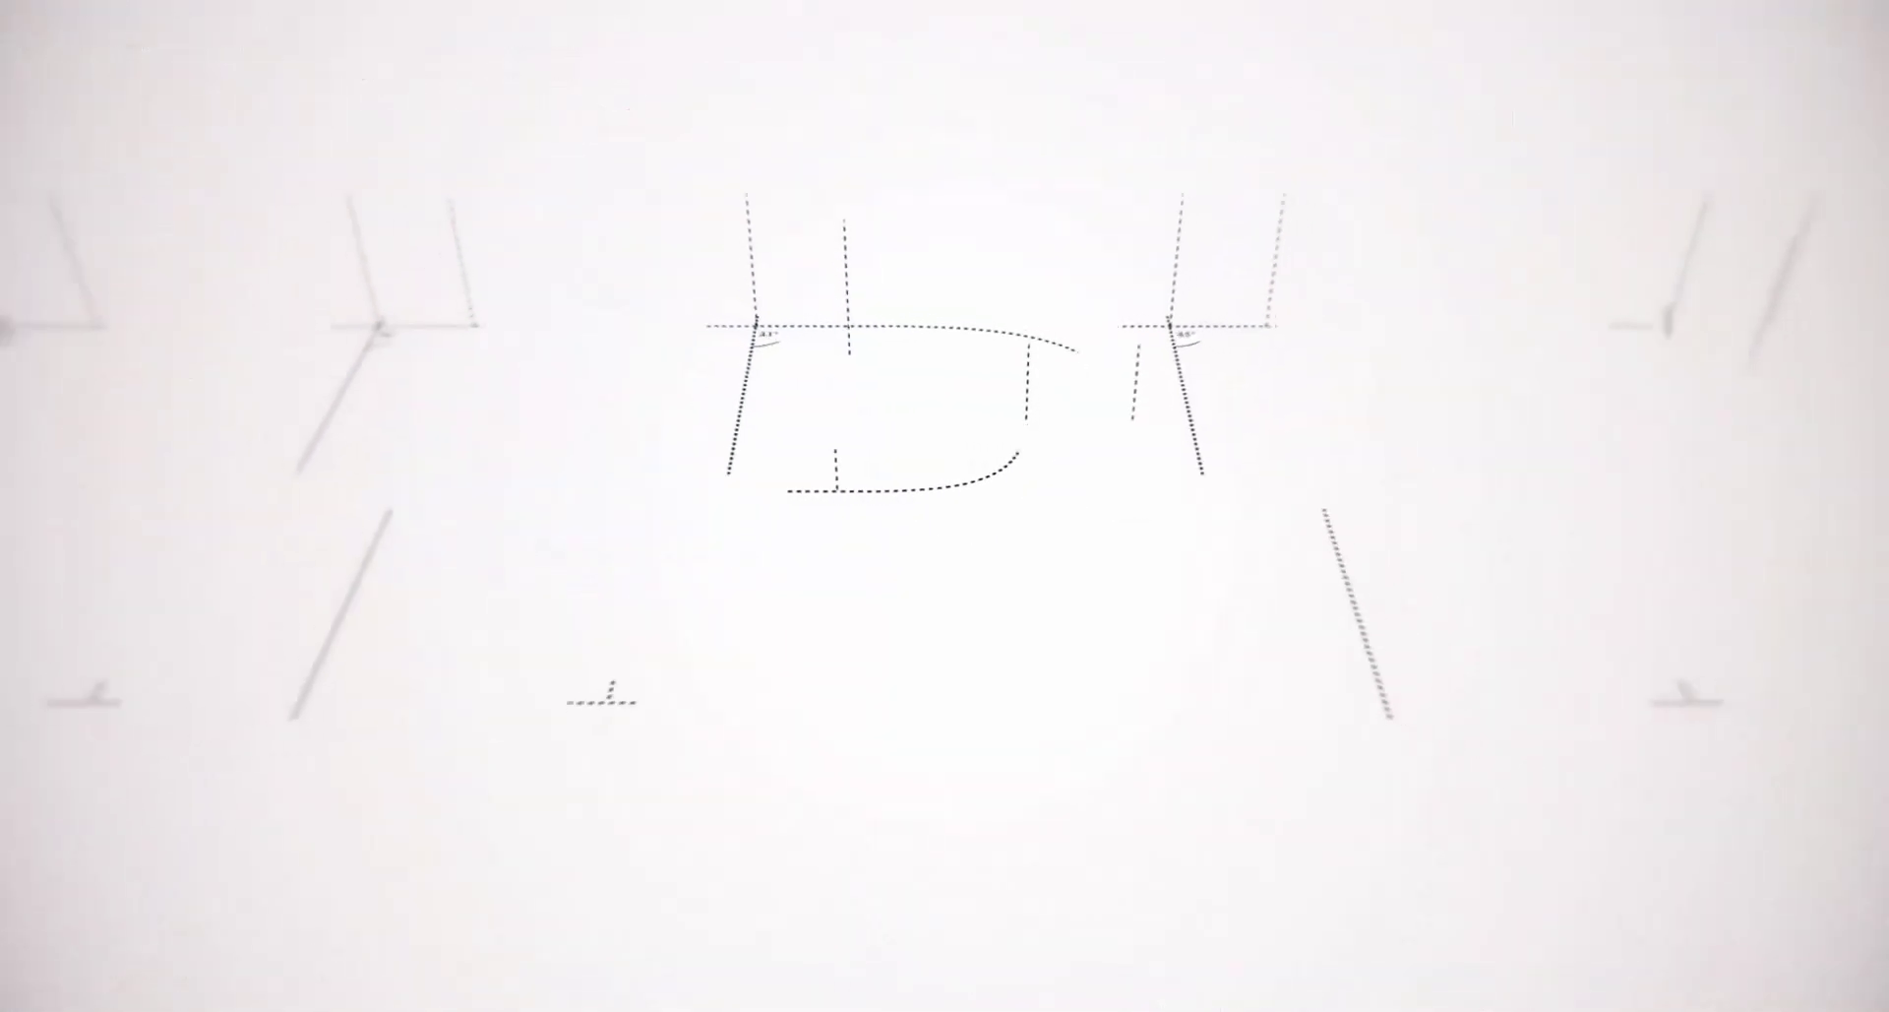